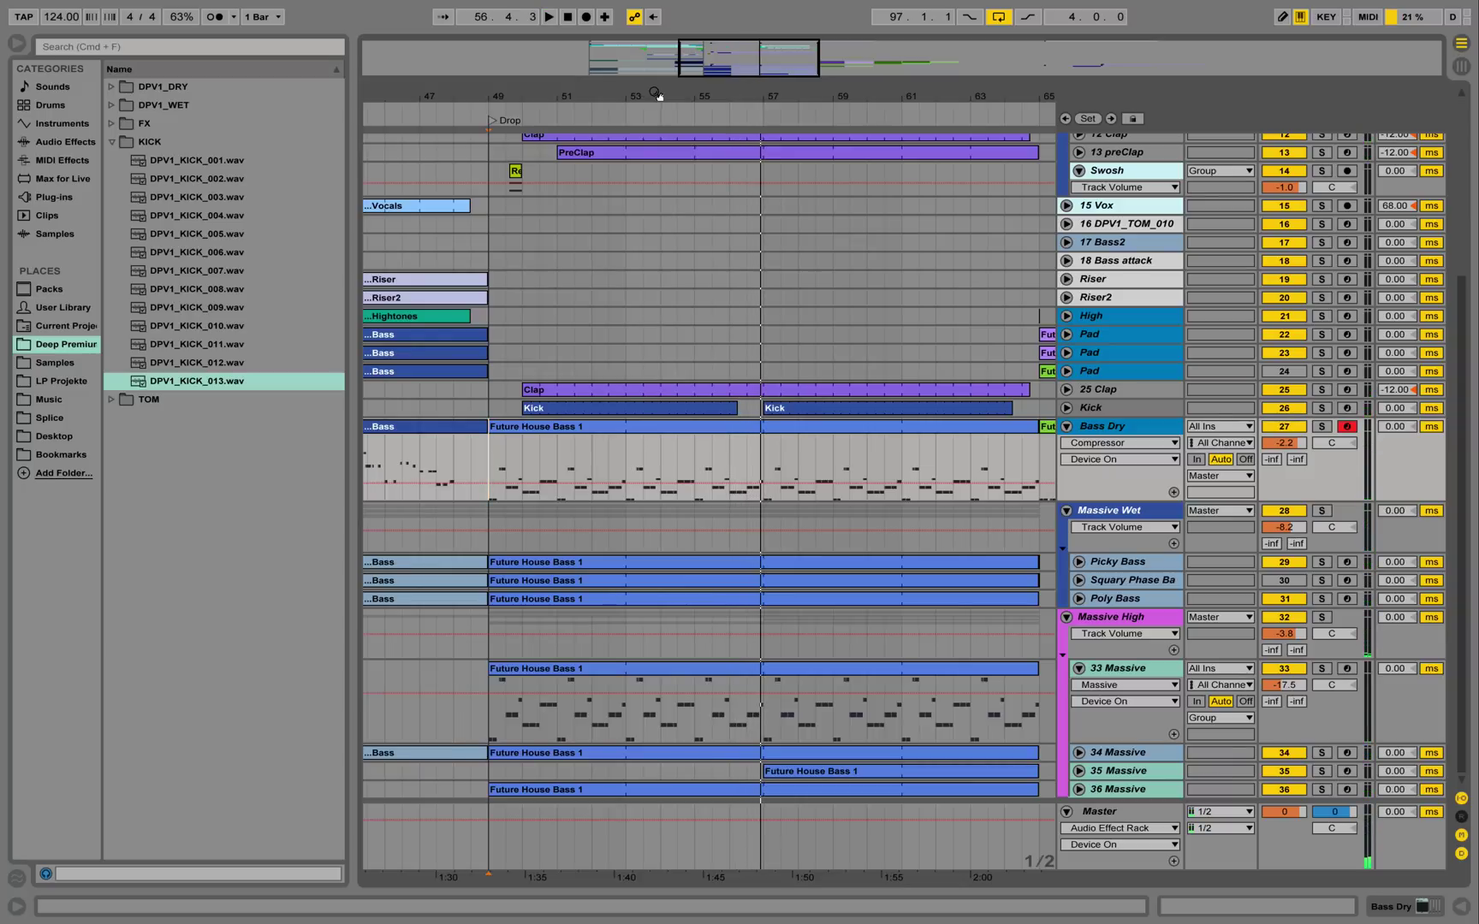
Examine the device on the Kick track at bar 97, then browse the Simpler instrument and the kick sample folder
drag(658, 95, 752, 98)
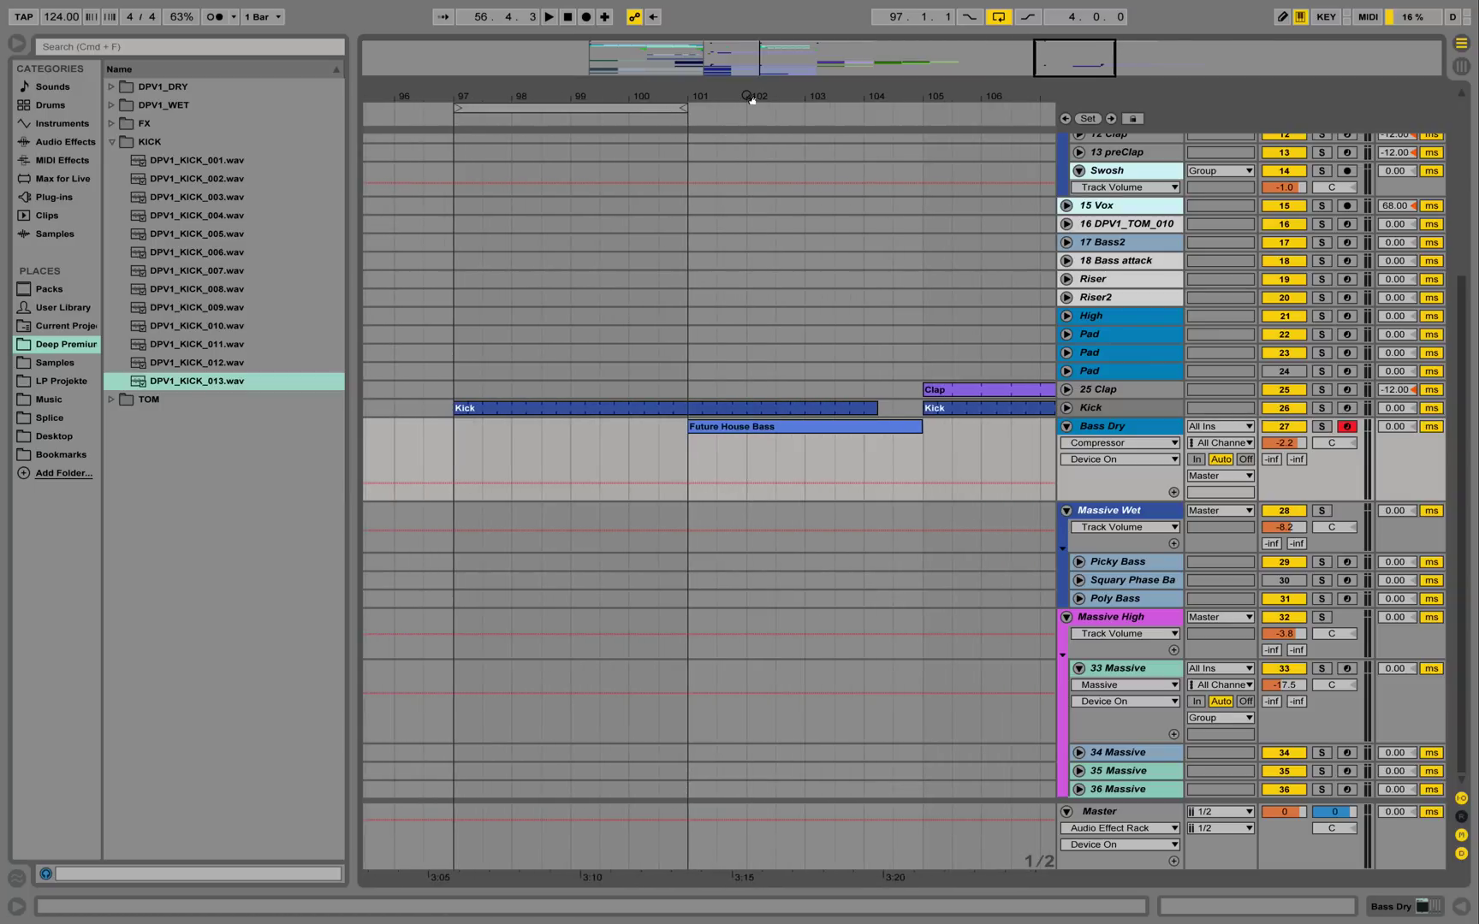
click(1113, 403)
click(1113, 403)
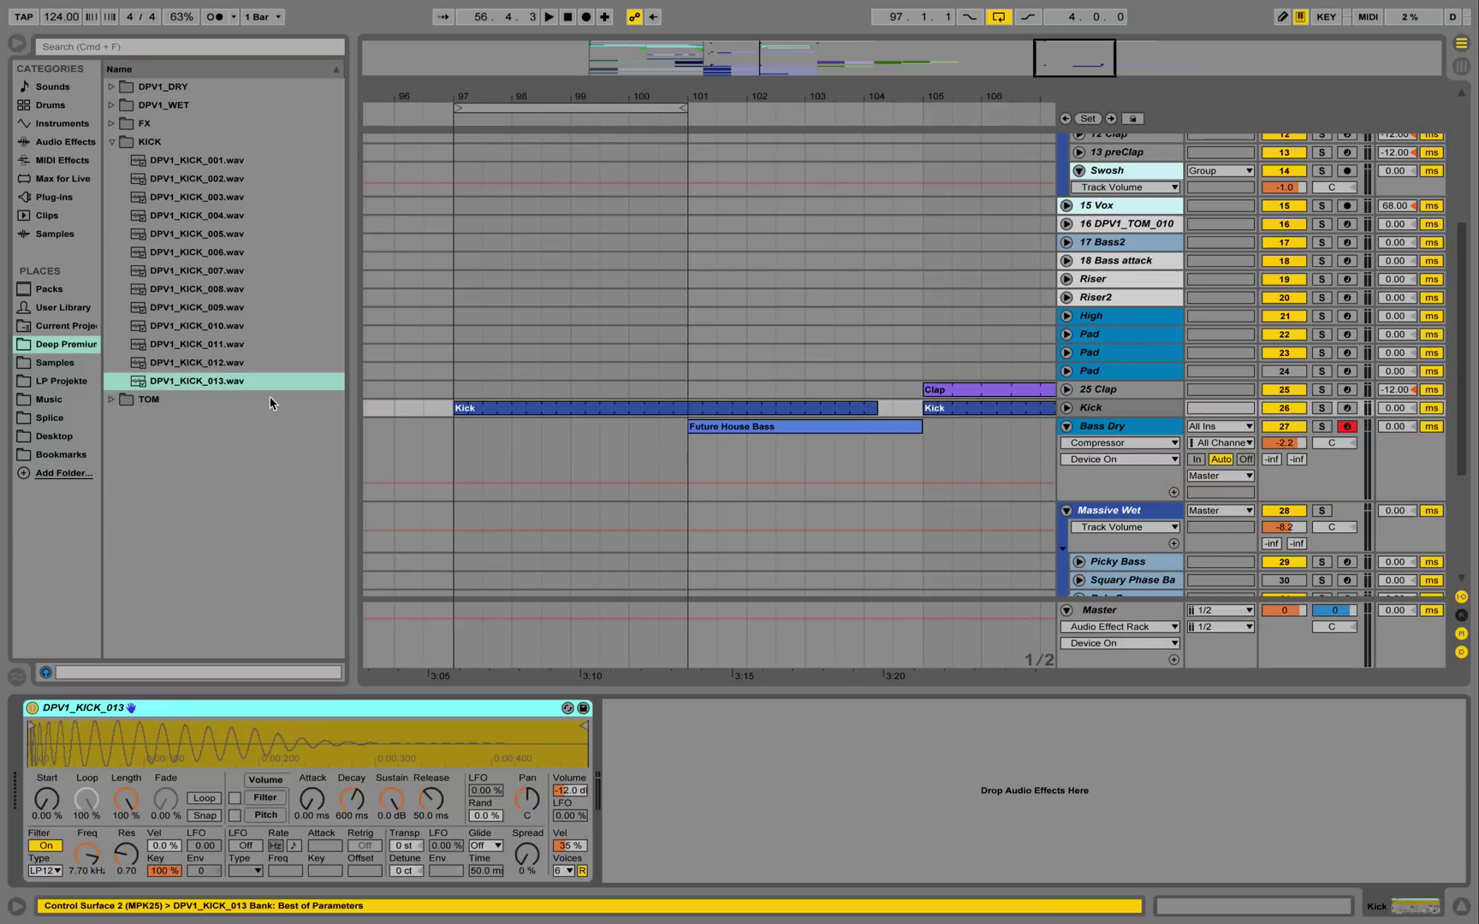
click(63, 125)
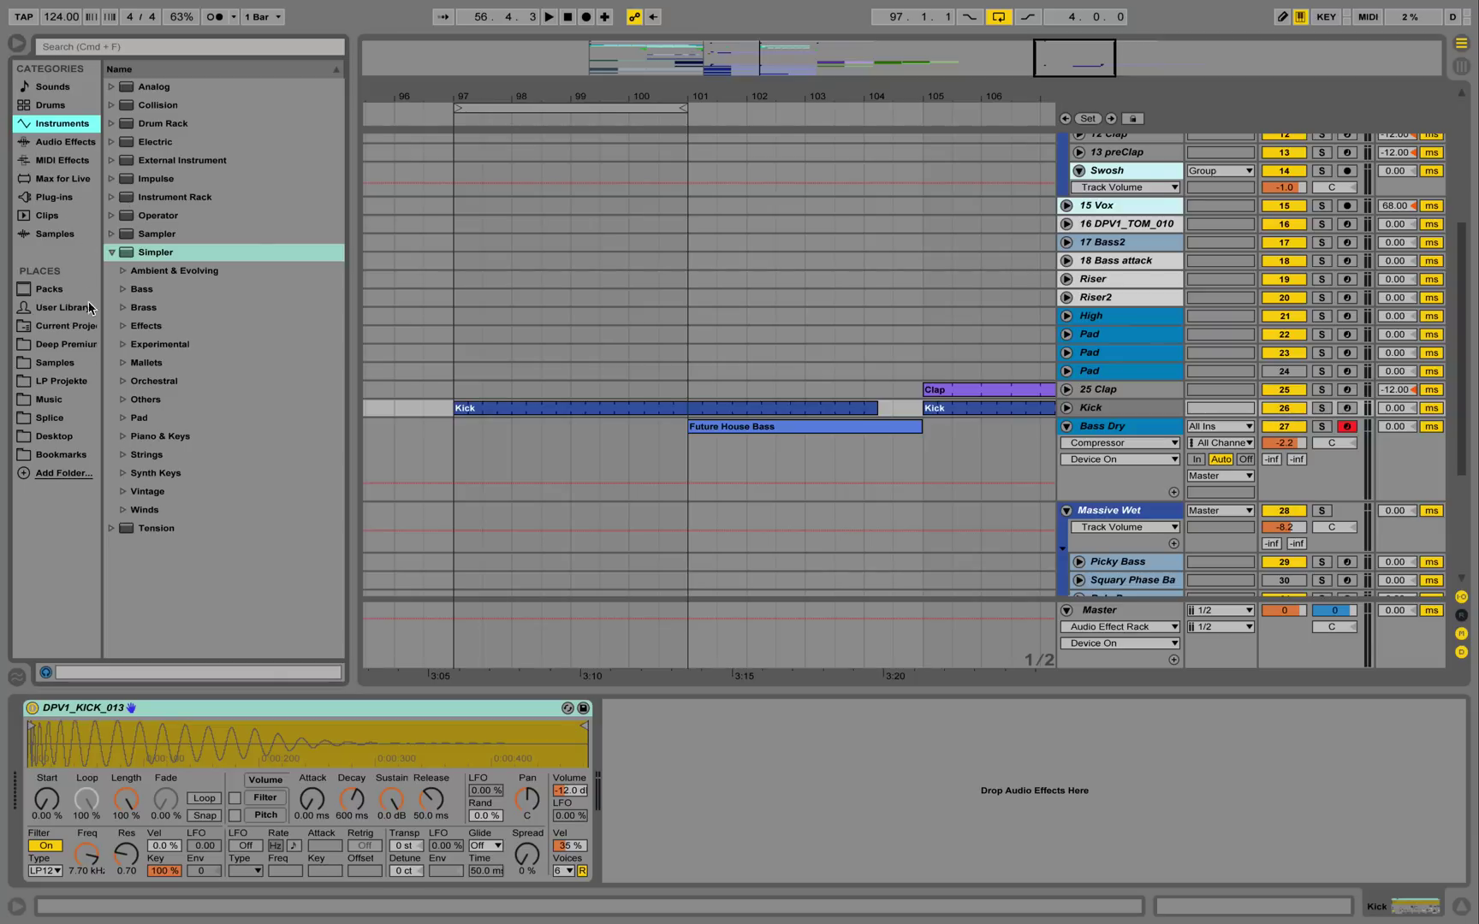
click(75, 345)
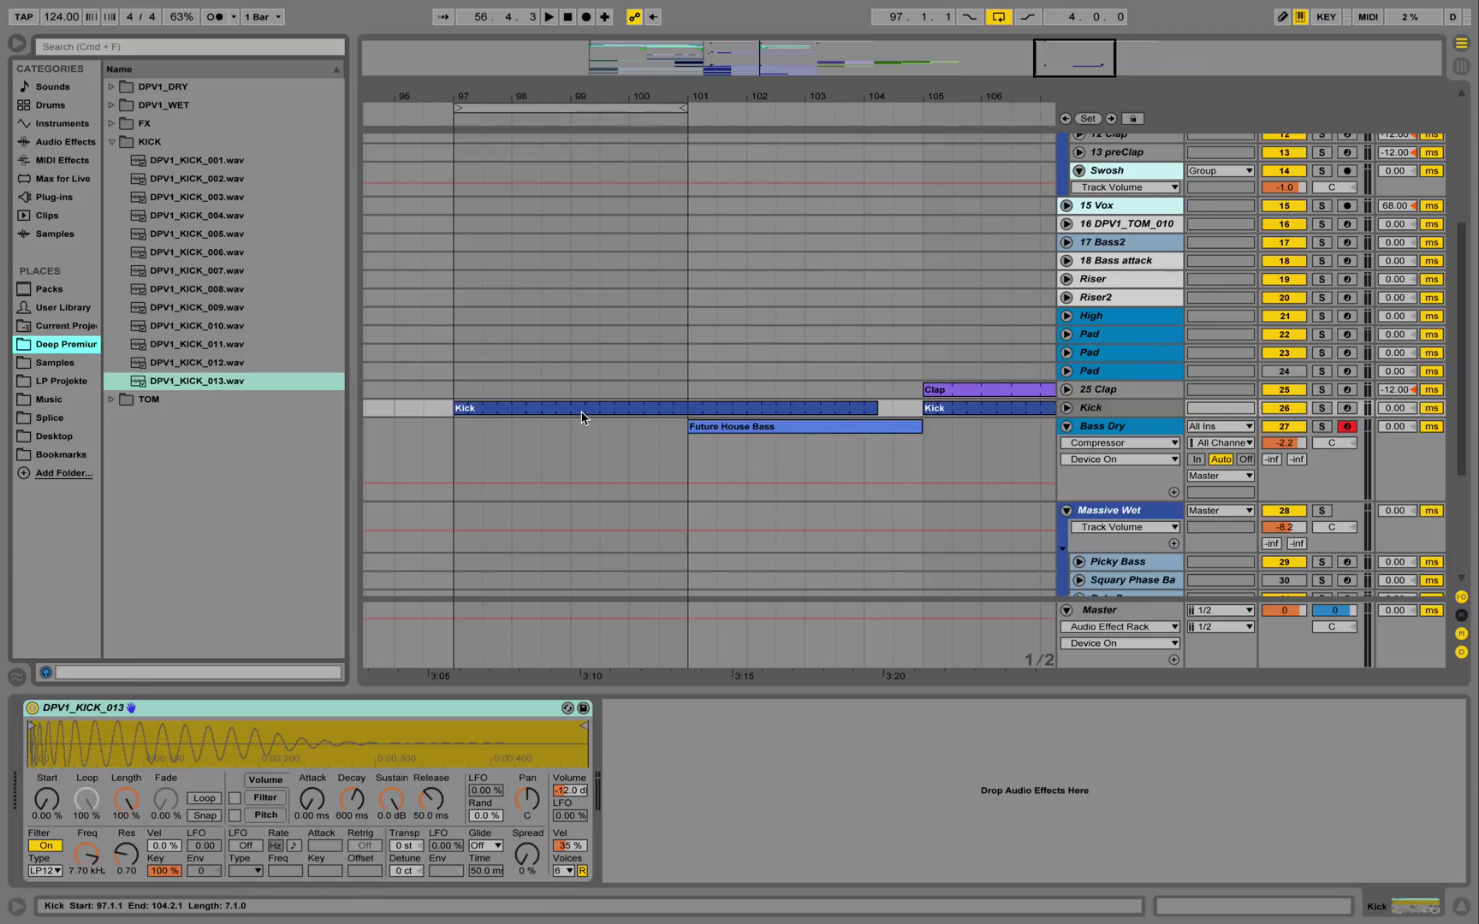
Shorten the Kick clip to start at bar 99 and insert an empty one-bar MIDI clip at bar 97
mouse_move(456, 405)
mouse_down()
mouse_move(568, 404)
mouse_move(483, 411)
mouse_up()
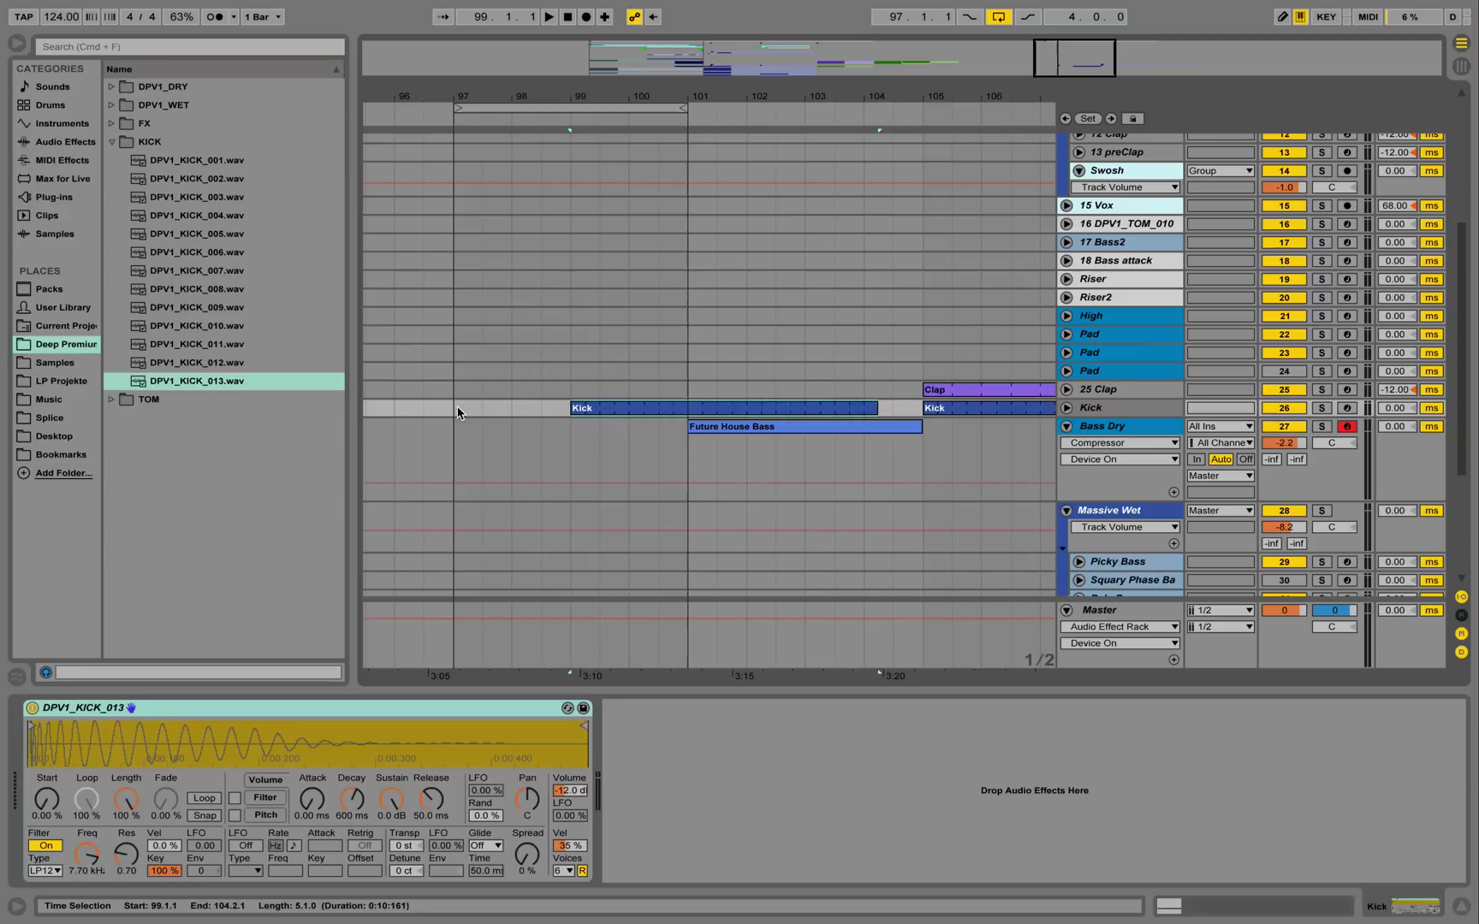
right_click(502, 408)
click(644, 514)
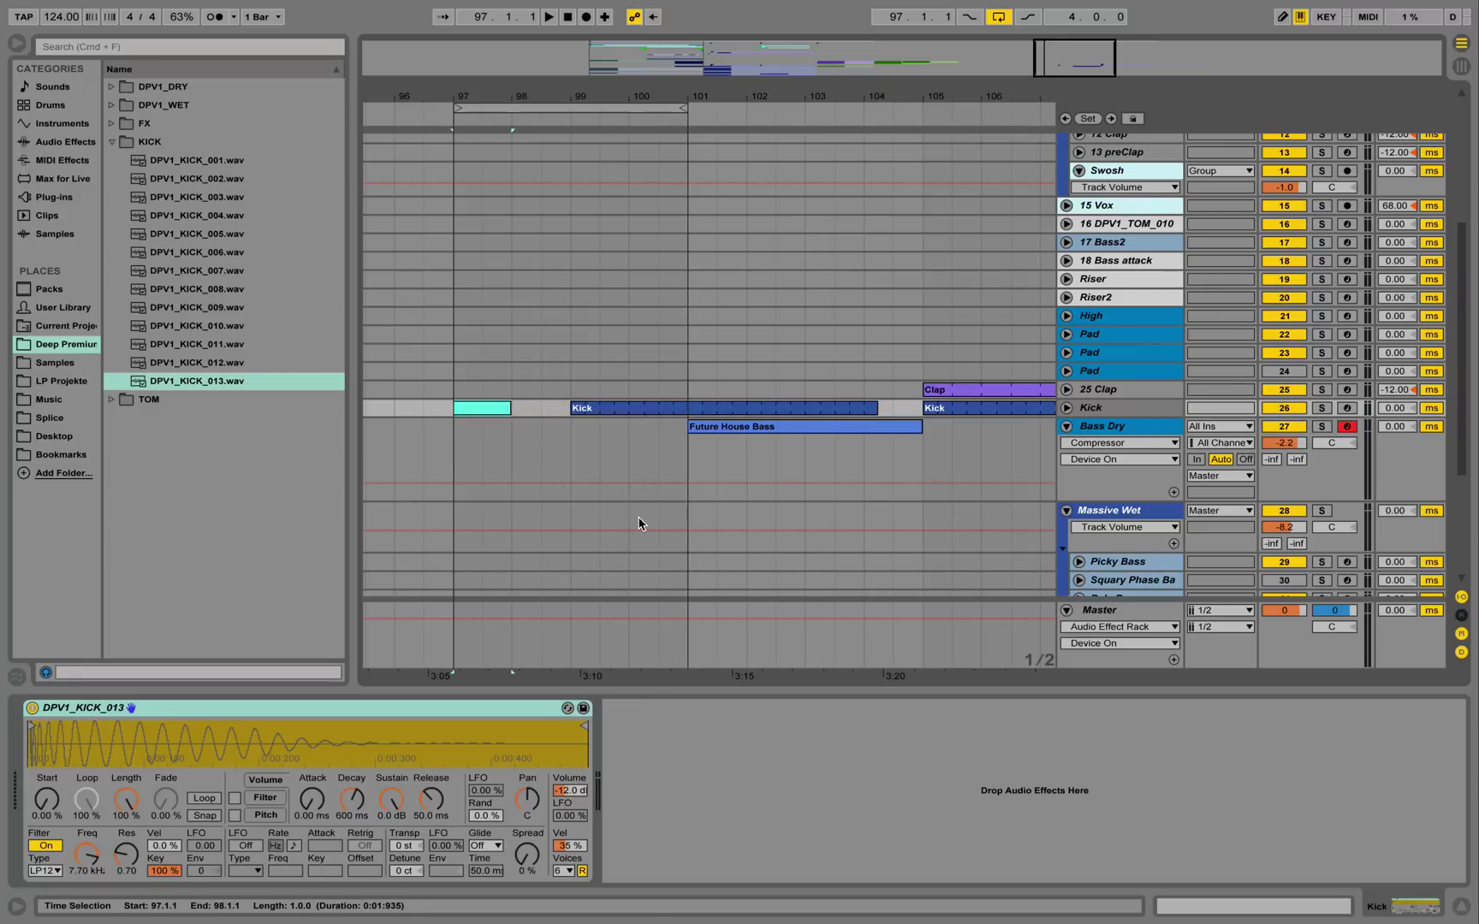
Rename the new one-bar MIDI clip at bar 97 as Kick
right_click(498, 407)
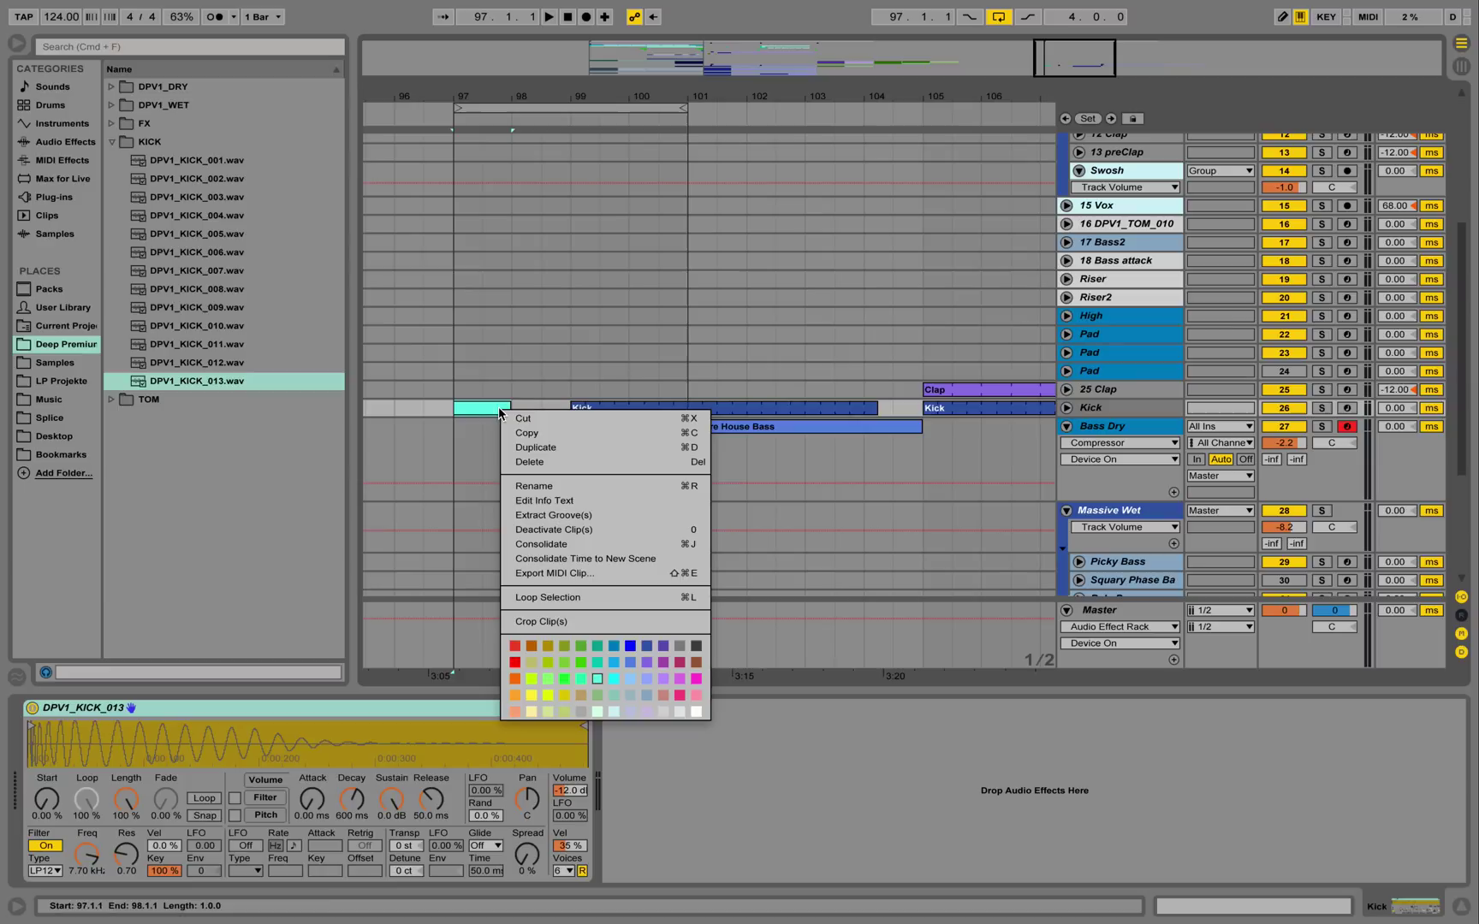
click(551, 484)
text(Kick)
key(Return)
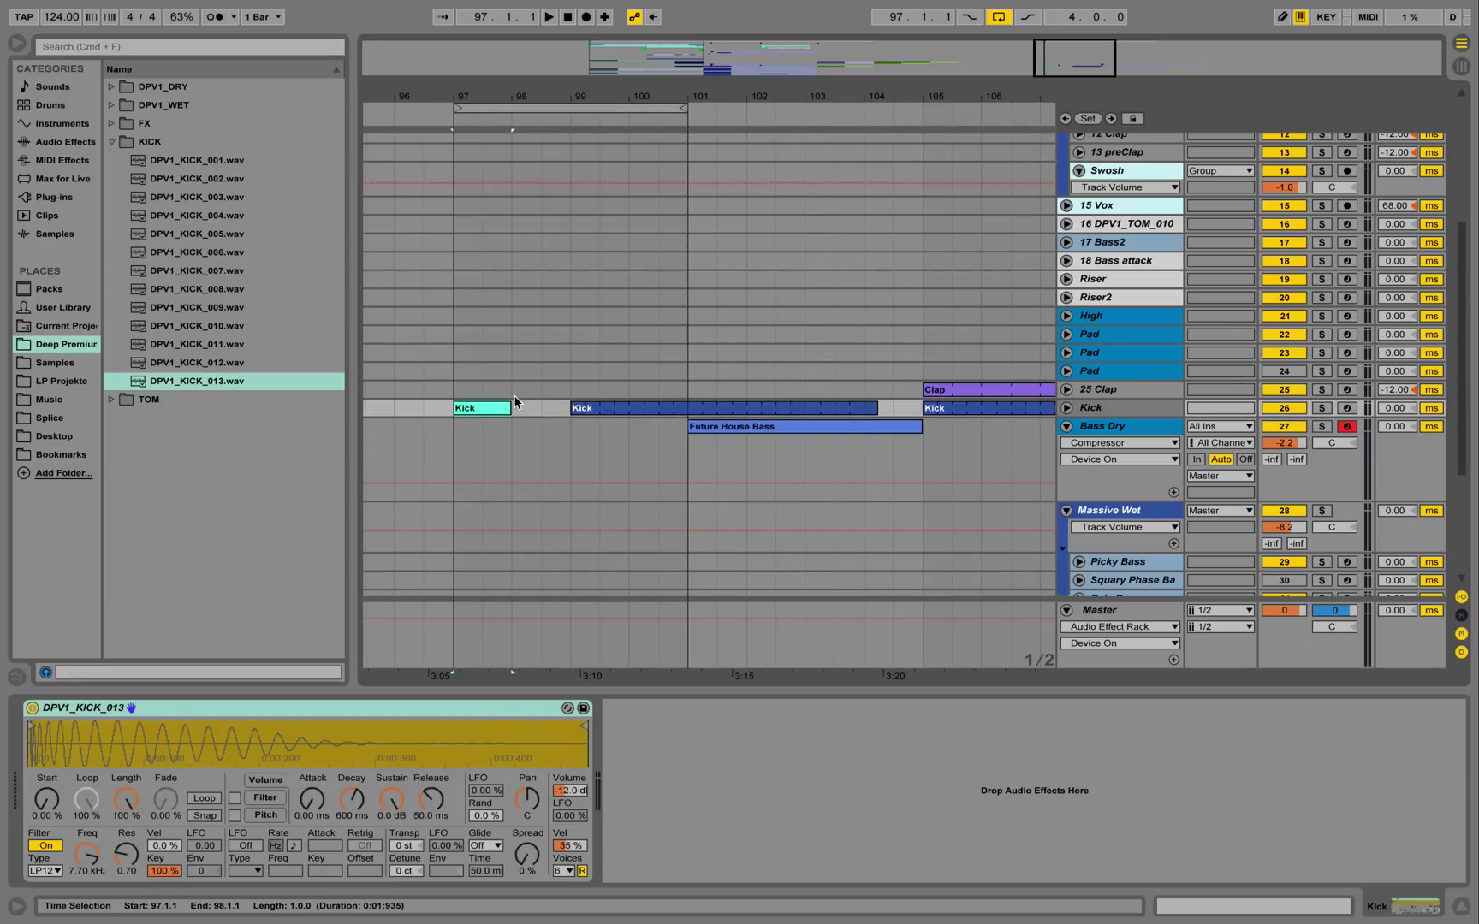
Open the one-bar Kick clip and enter four eighth-length C3 notes, one on each beat
double_click(496, 409)
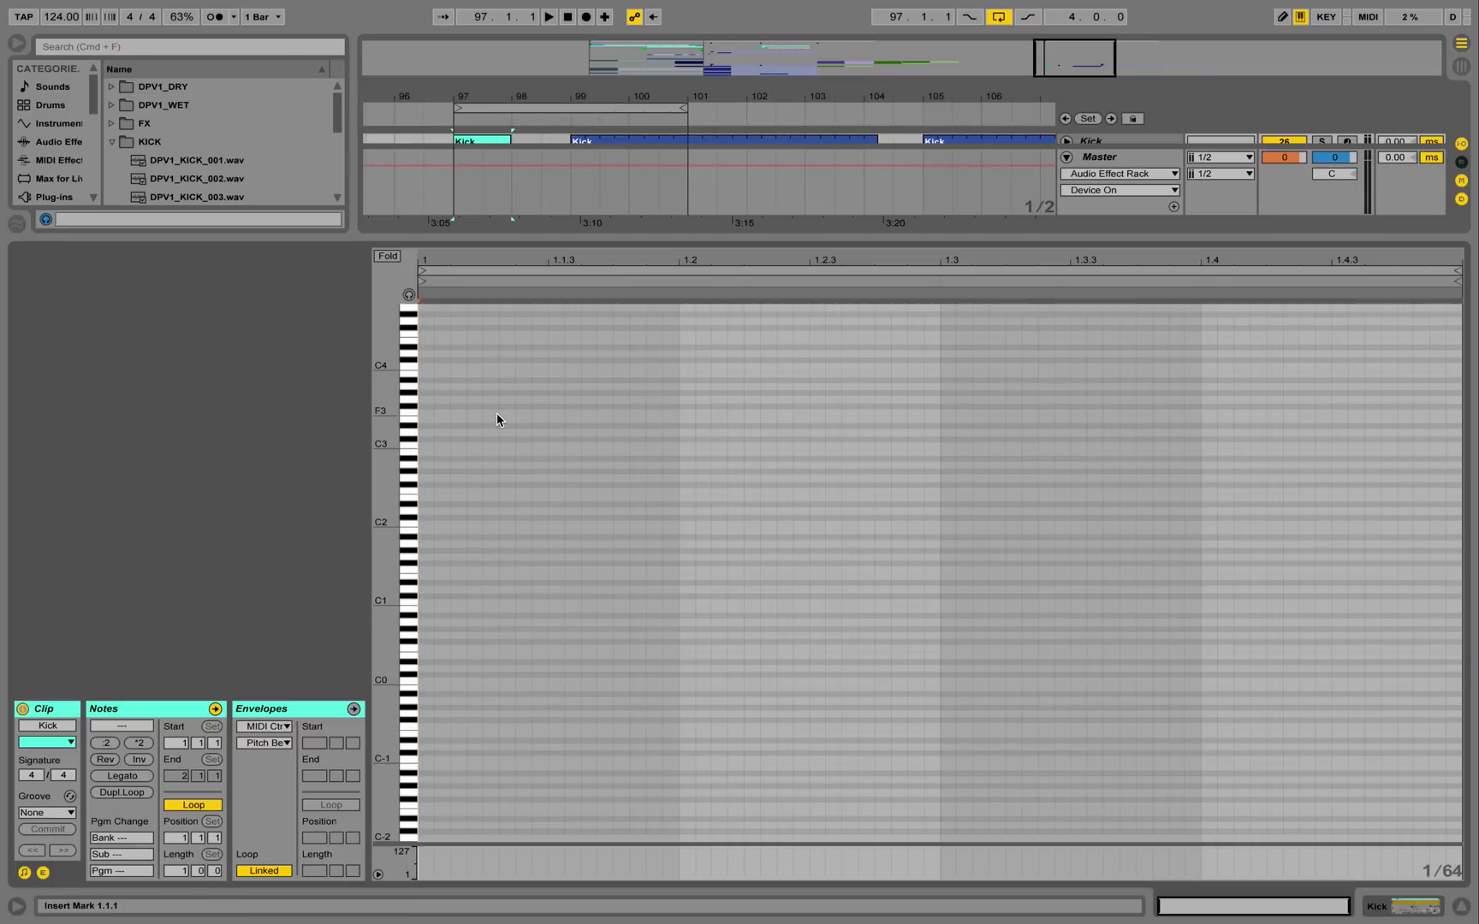
double_click(426, 445)
drag(435, 445, 717, 446)
drag(717, 446, 1236, 446)
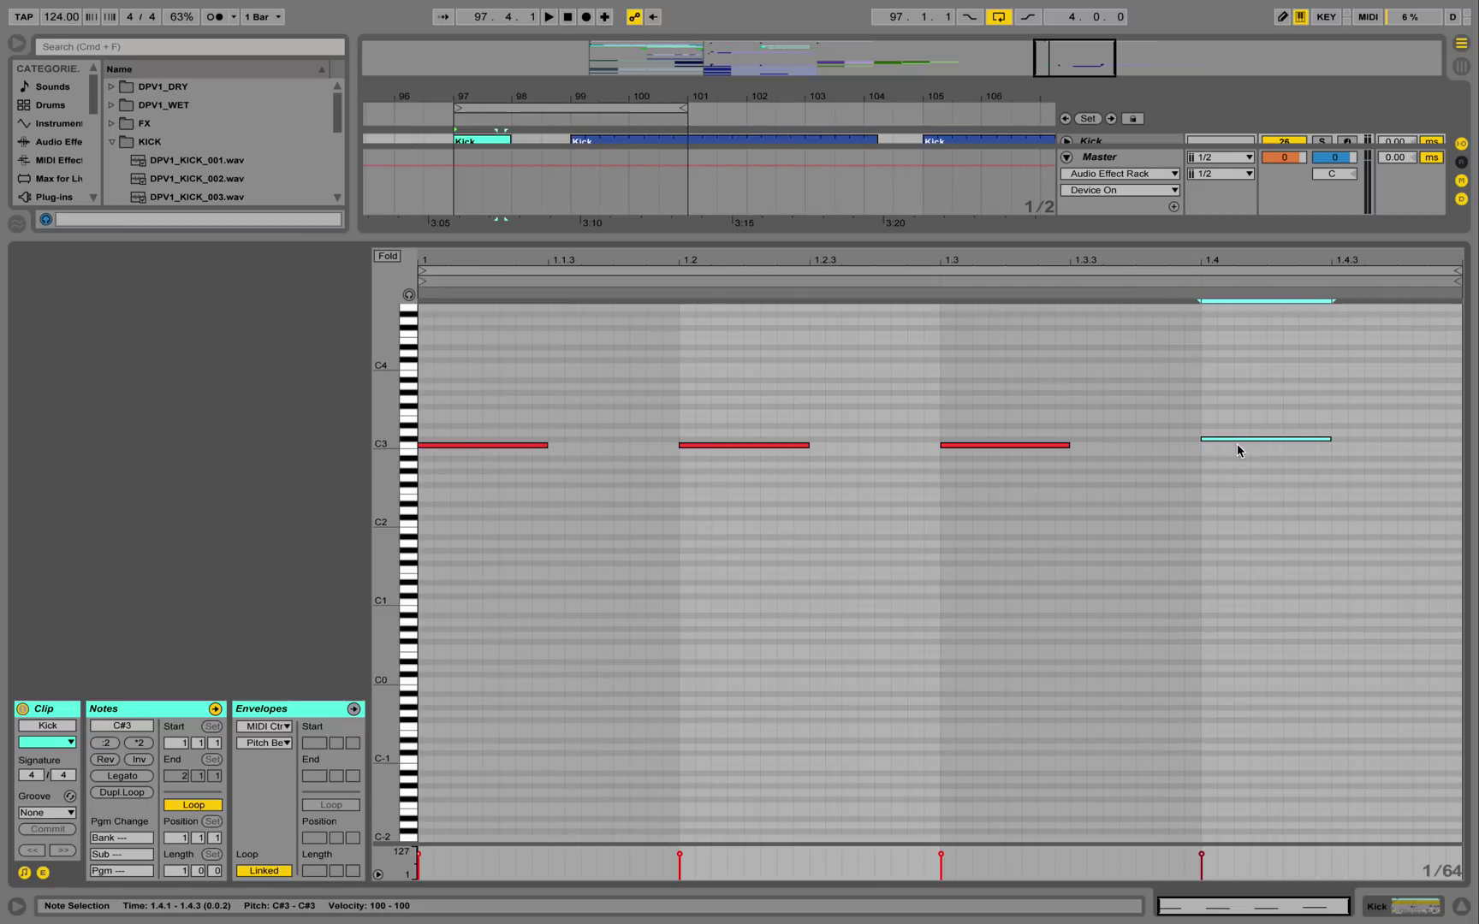
key(Down)
click(219, 255)
key(super+a)
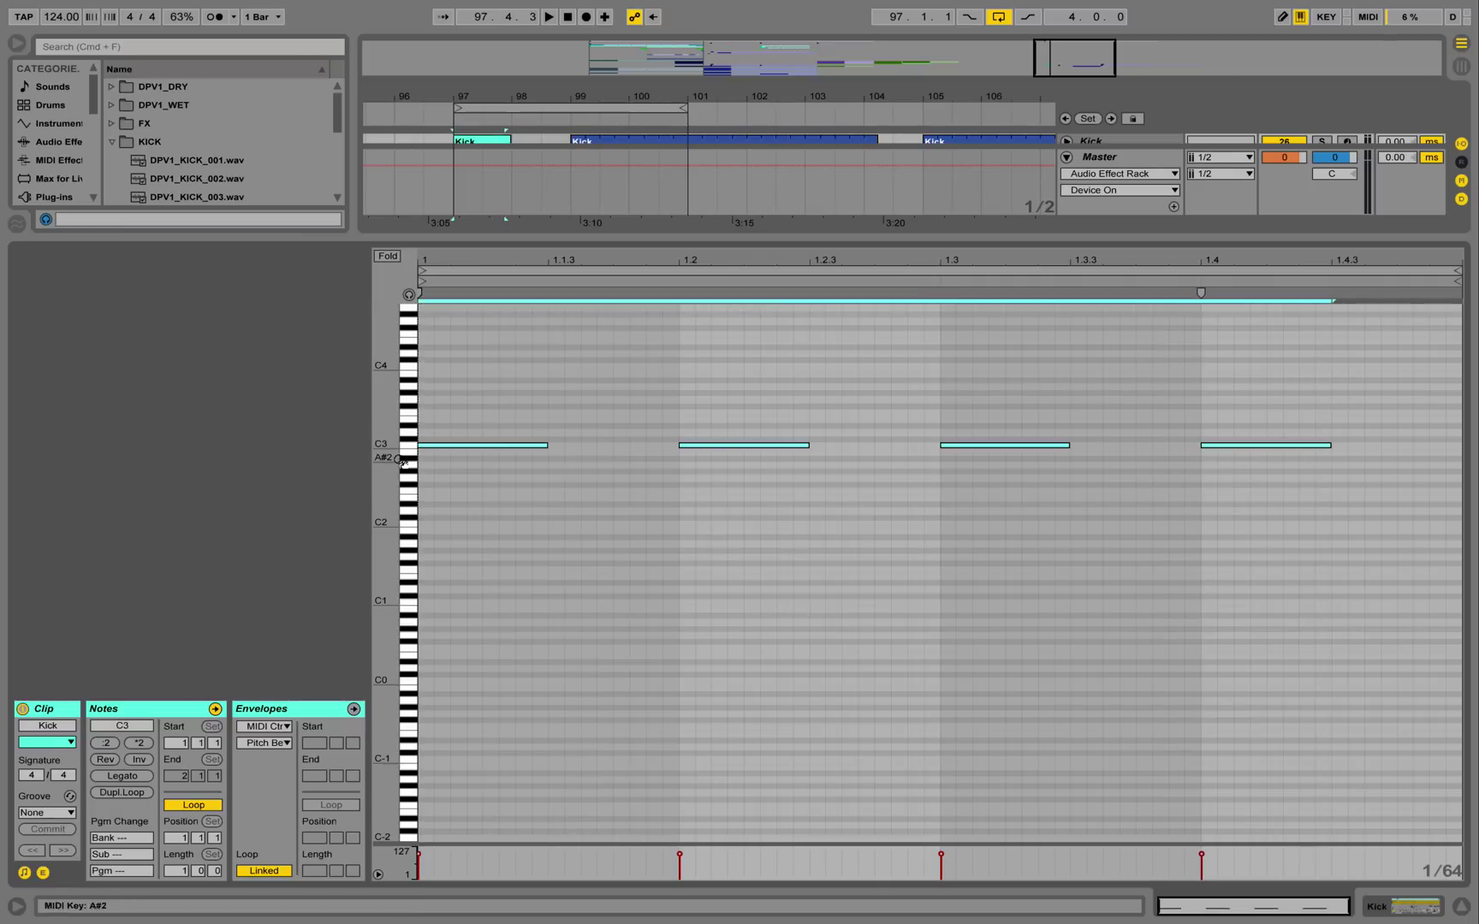
drag(403, 462, 463, 502)
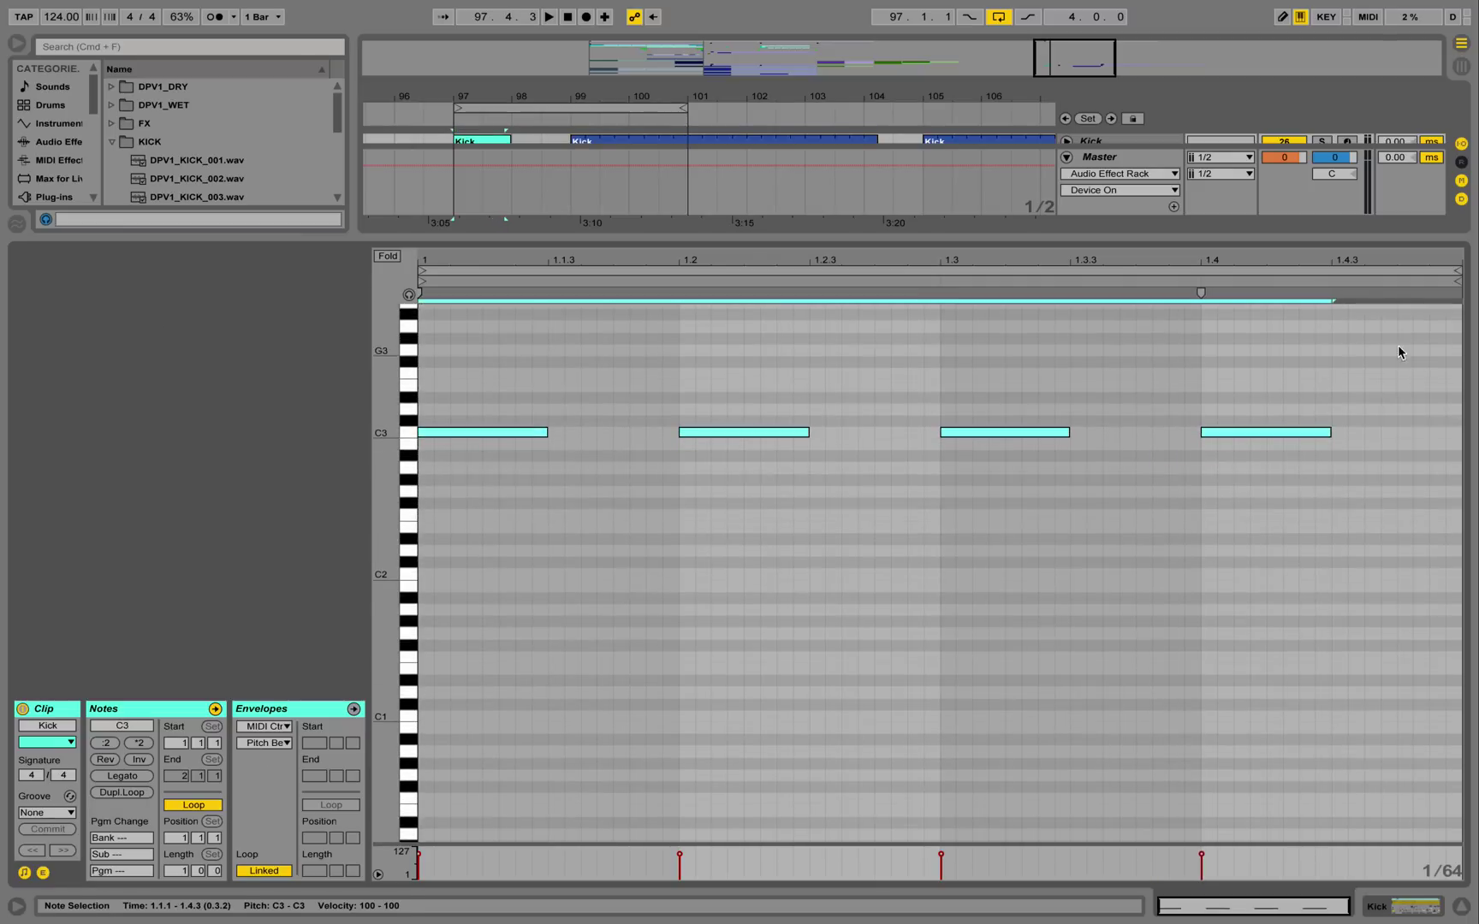
Shorten the Kick clip's loop to one beat, ending at 1.2
drag(1455, 272, 679, 291)
click(515, 424)
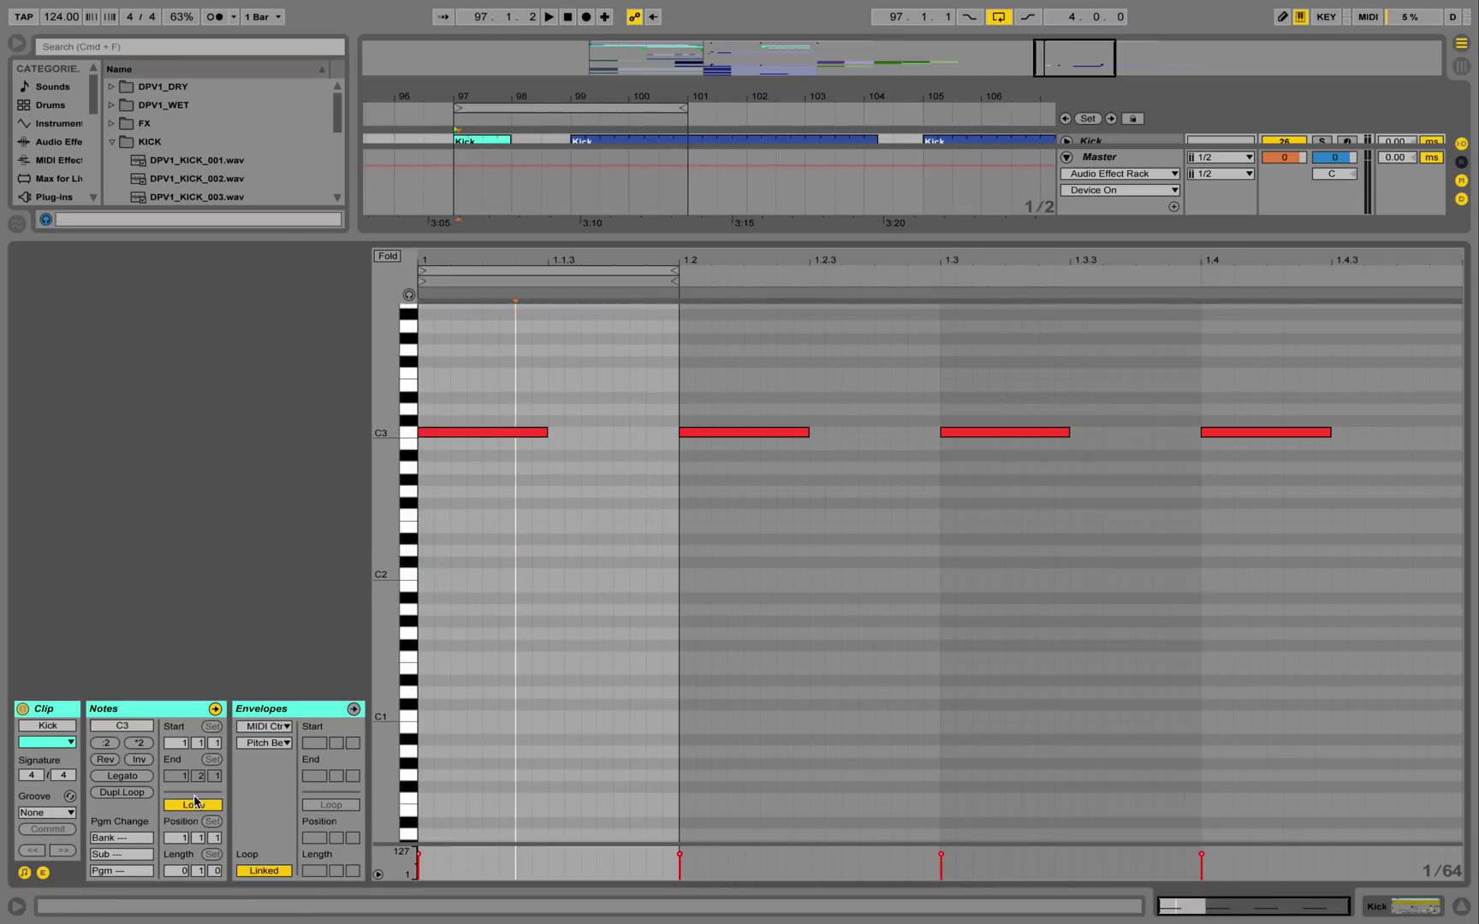
key(space)
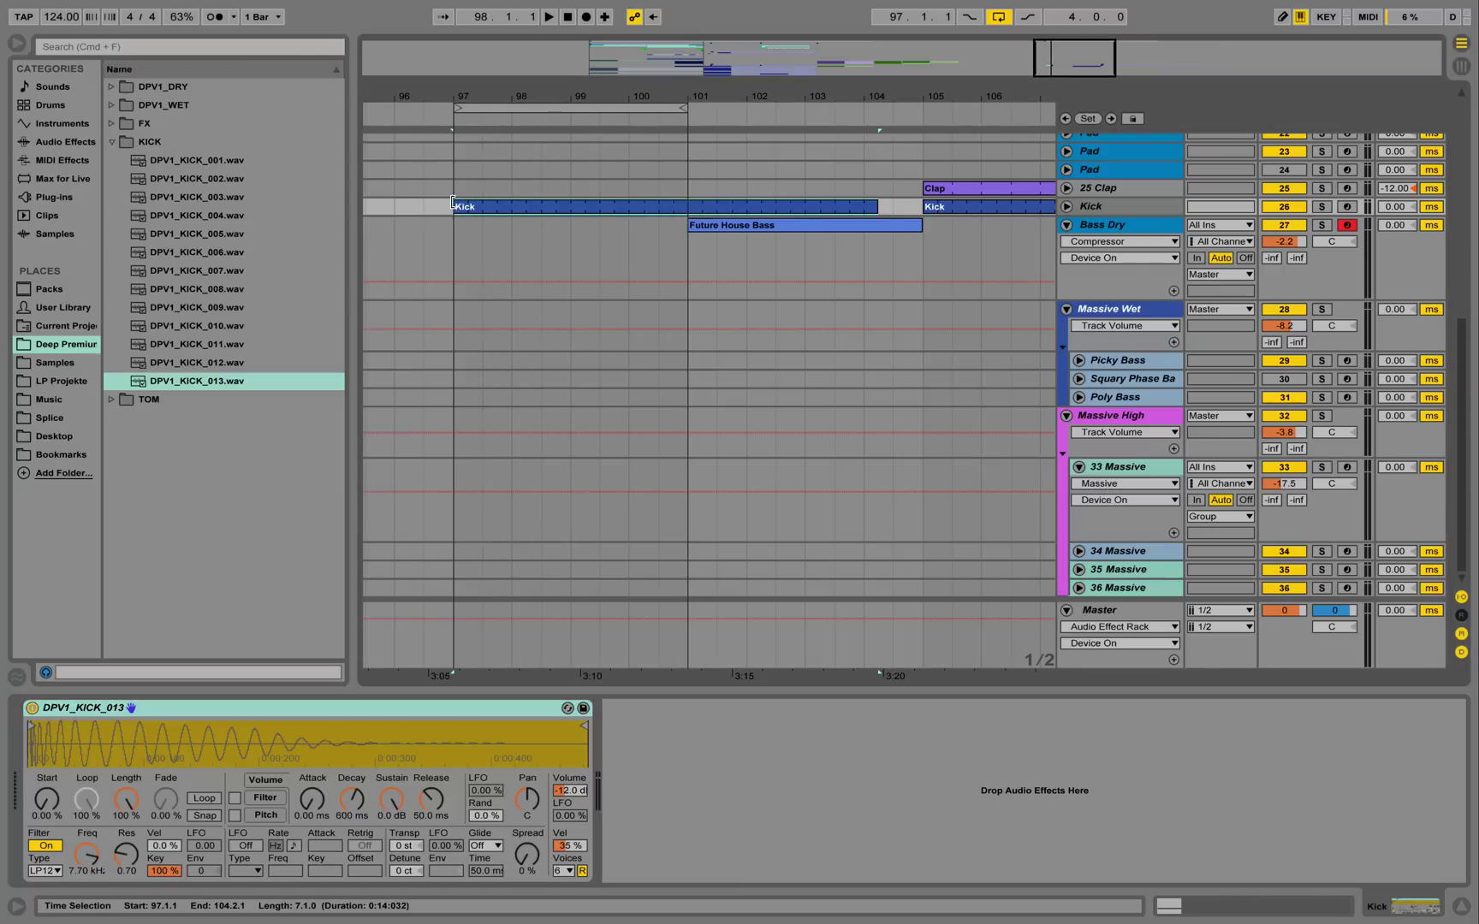
Look over the Kick track and the SideChain track in the arrangement
scroll(536, 238, up, 2)
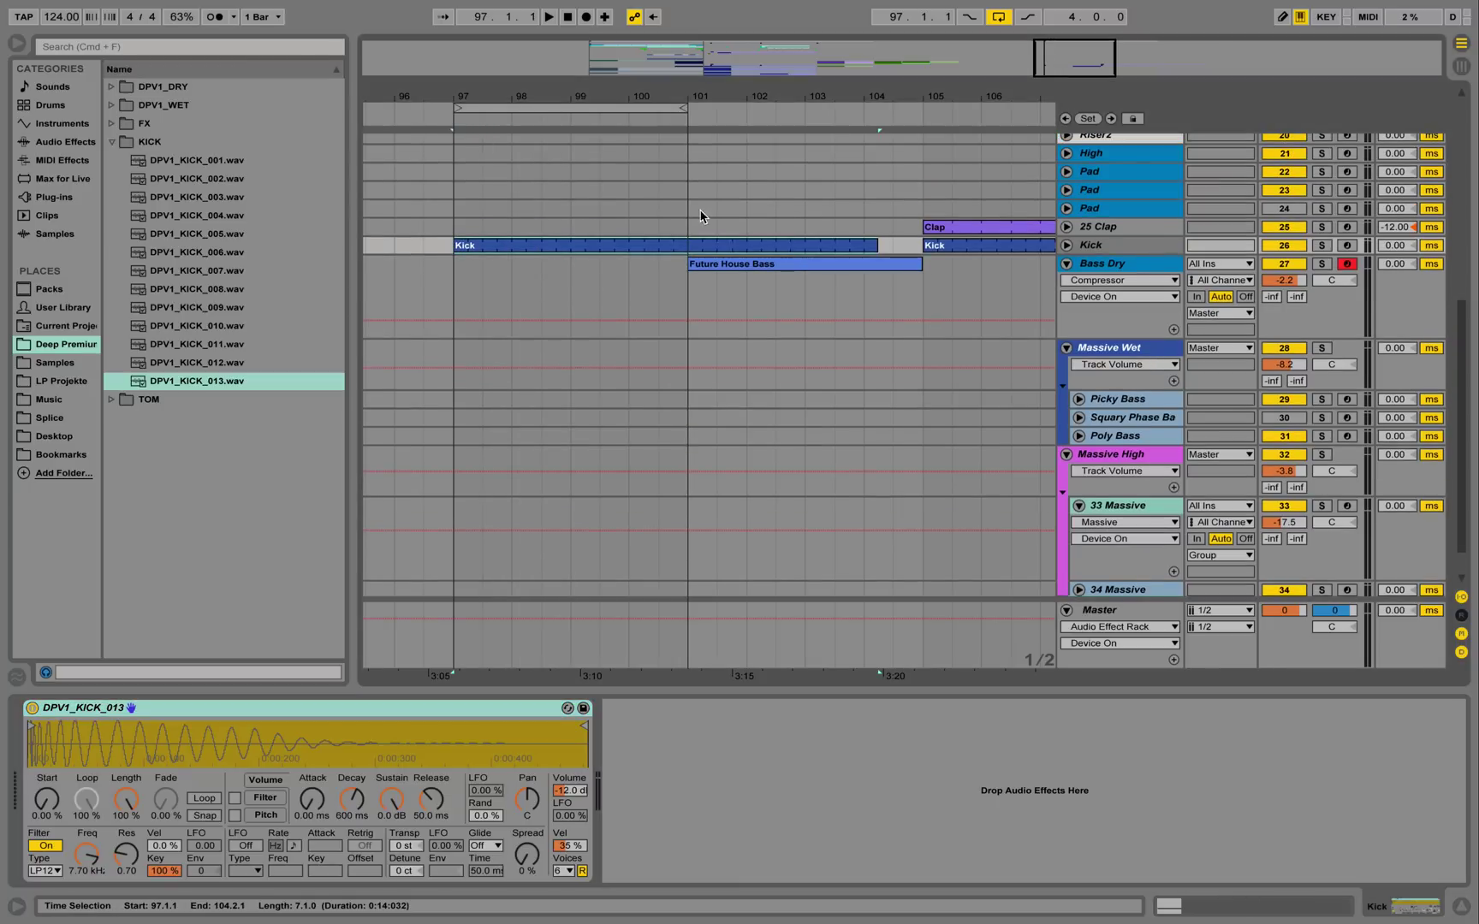
click(1107, 246)
scroll(1105, 250, up, 10)
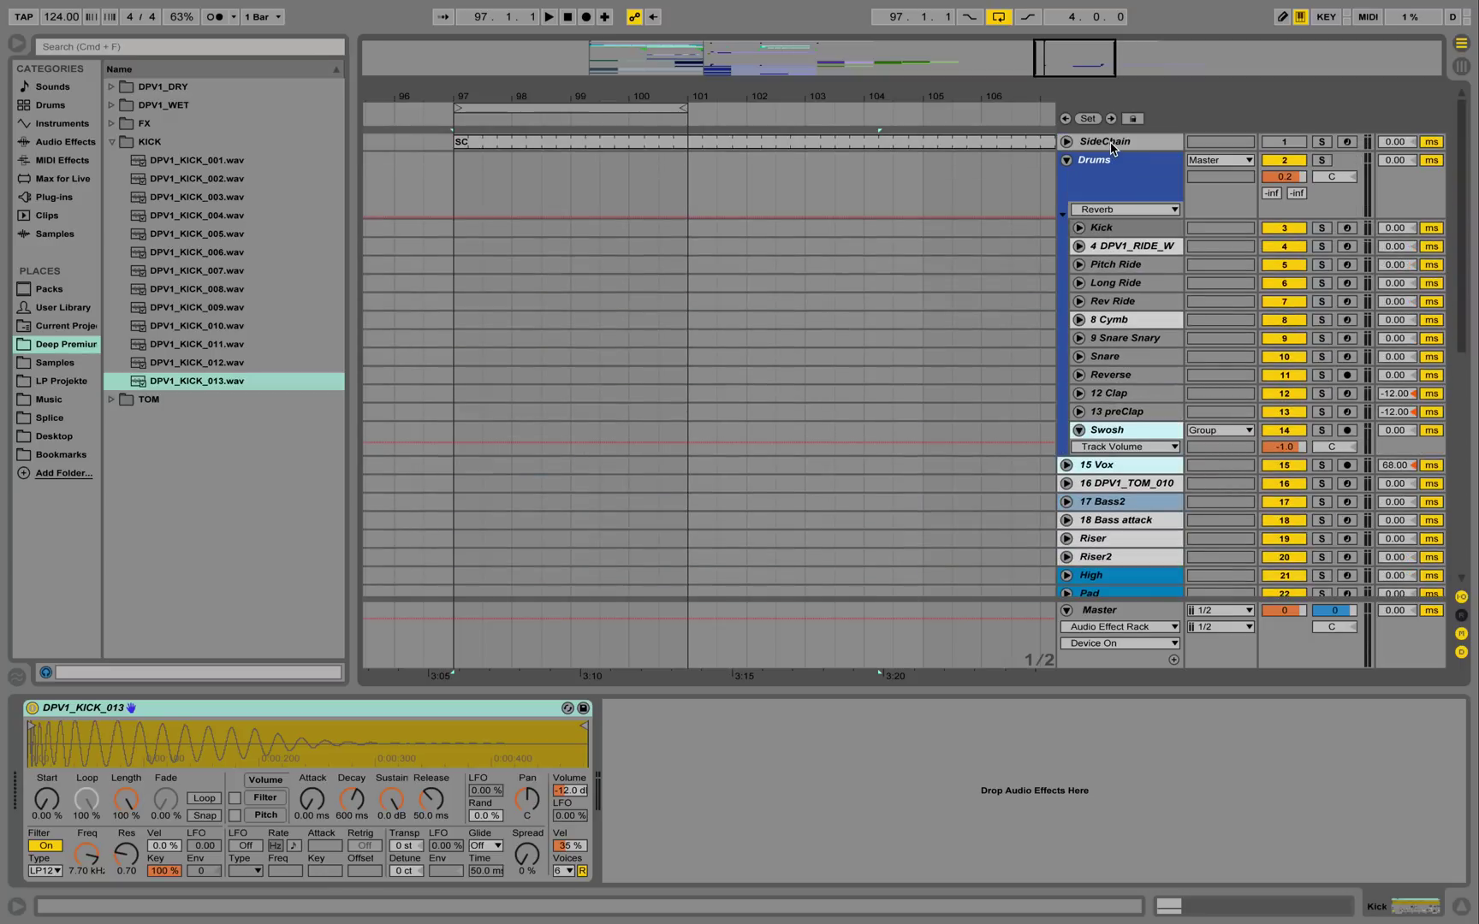
scroll(1111, 149, down, 10)
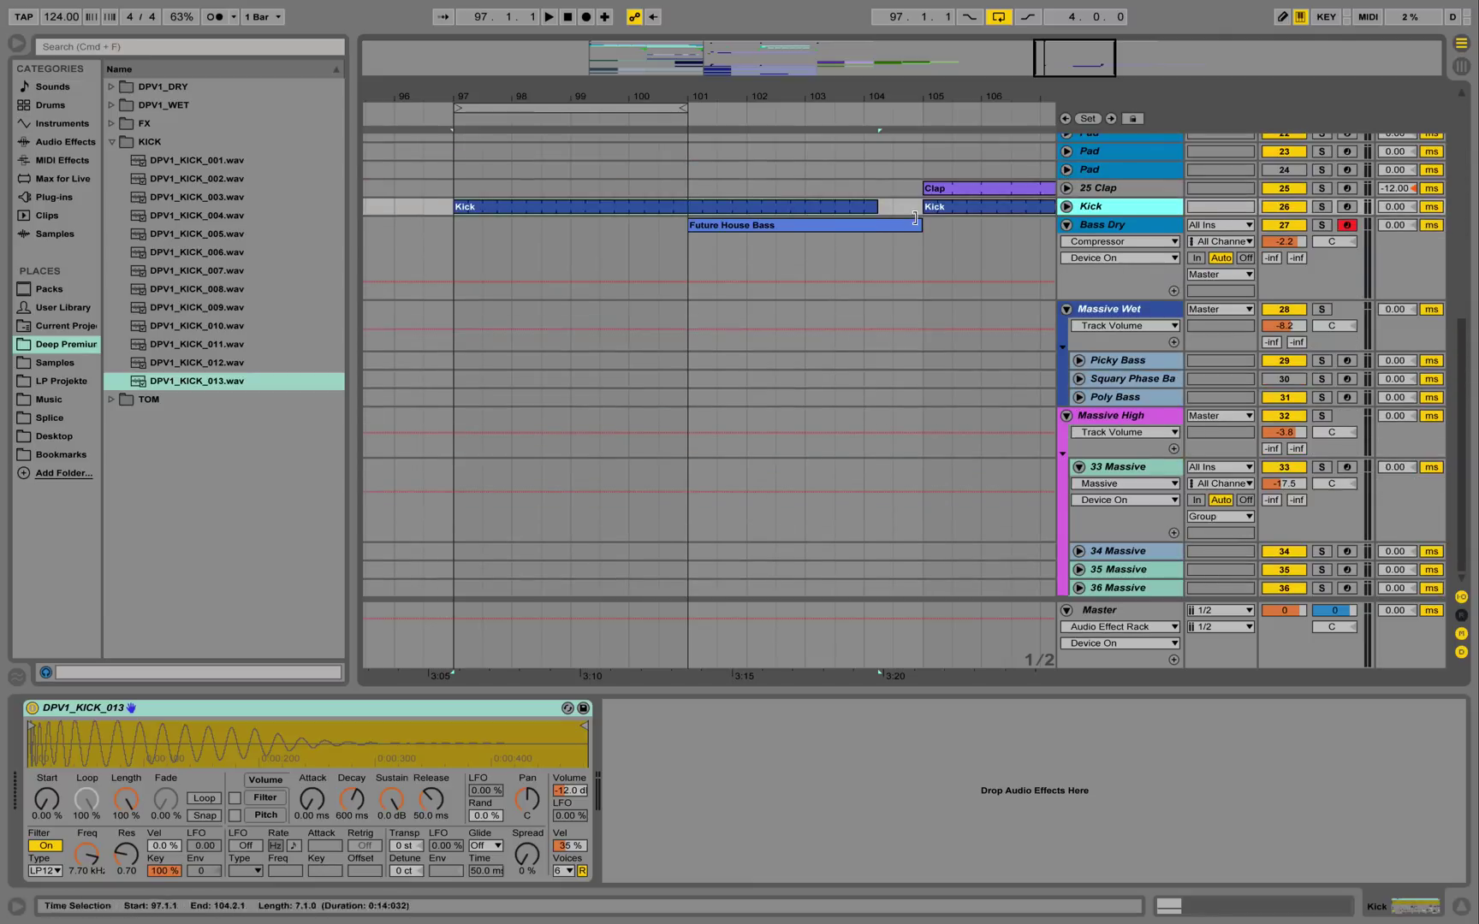
Open Massive on the Bass Dry track, examine the synth settings of the loaded bass preset and close the plug-in window
click(1116, 230)
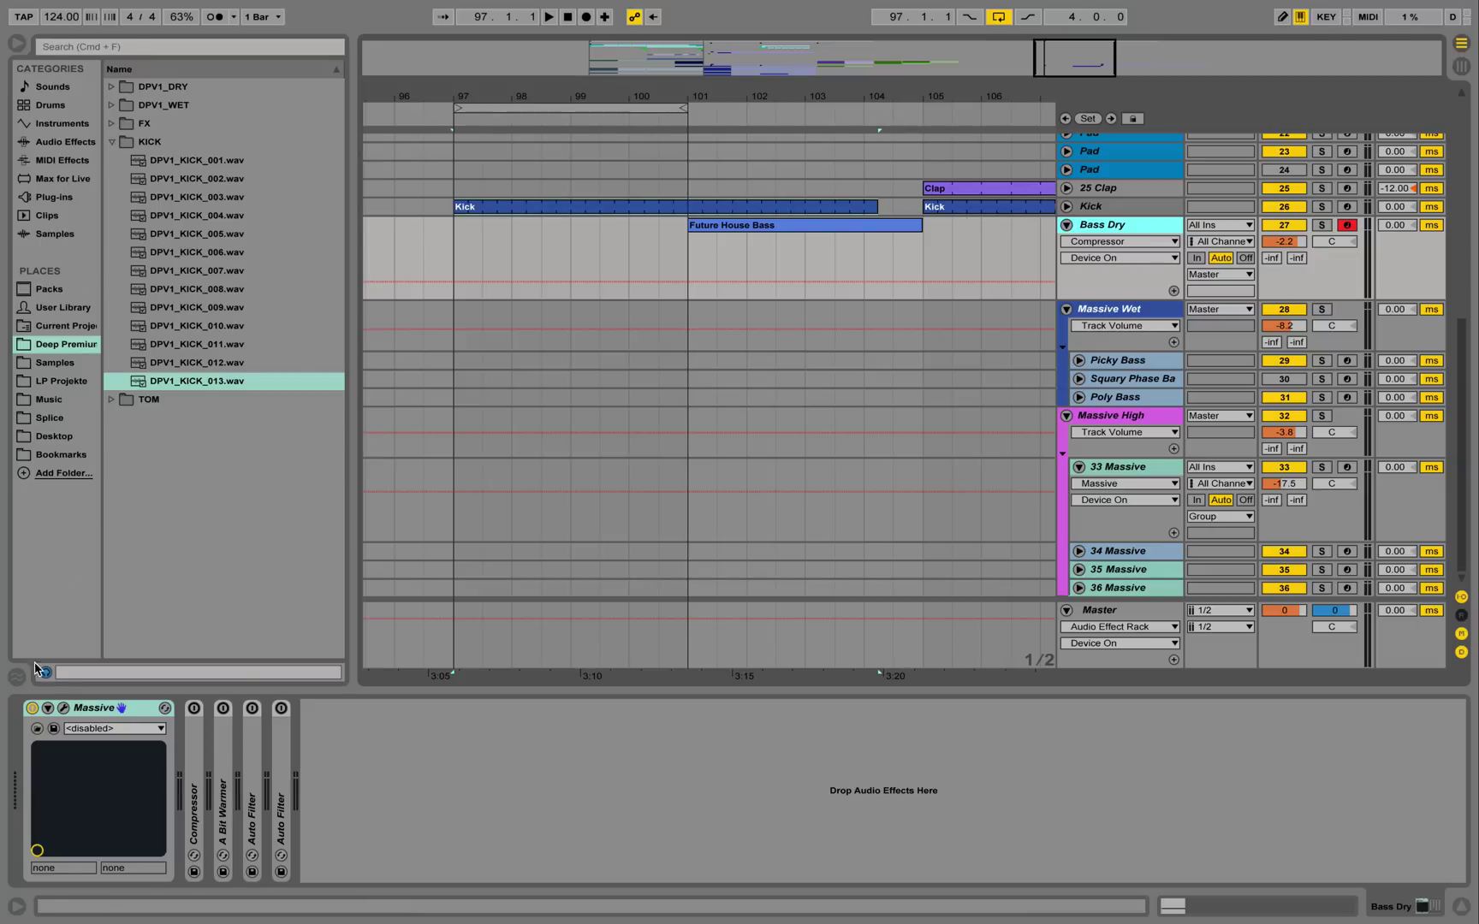
click(63, 708)
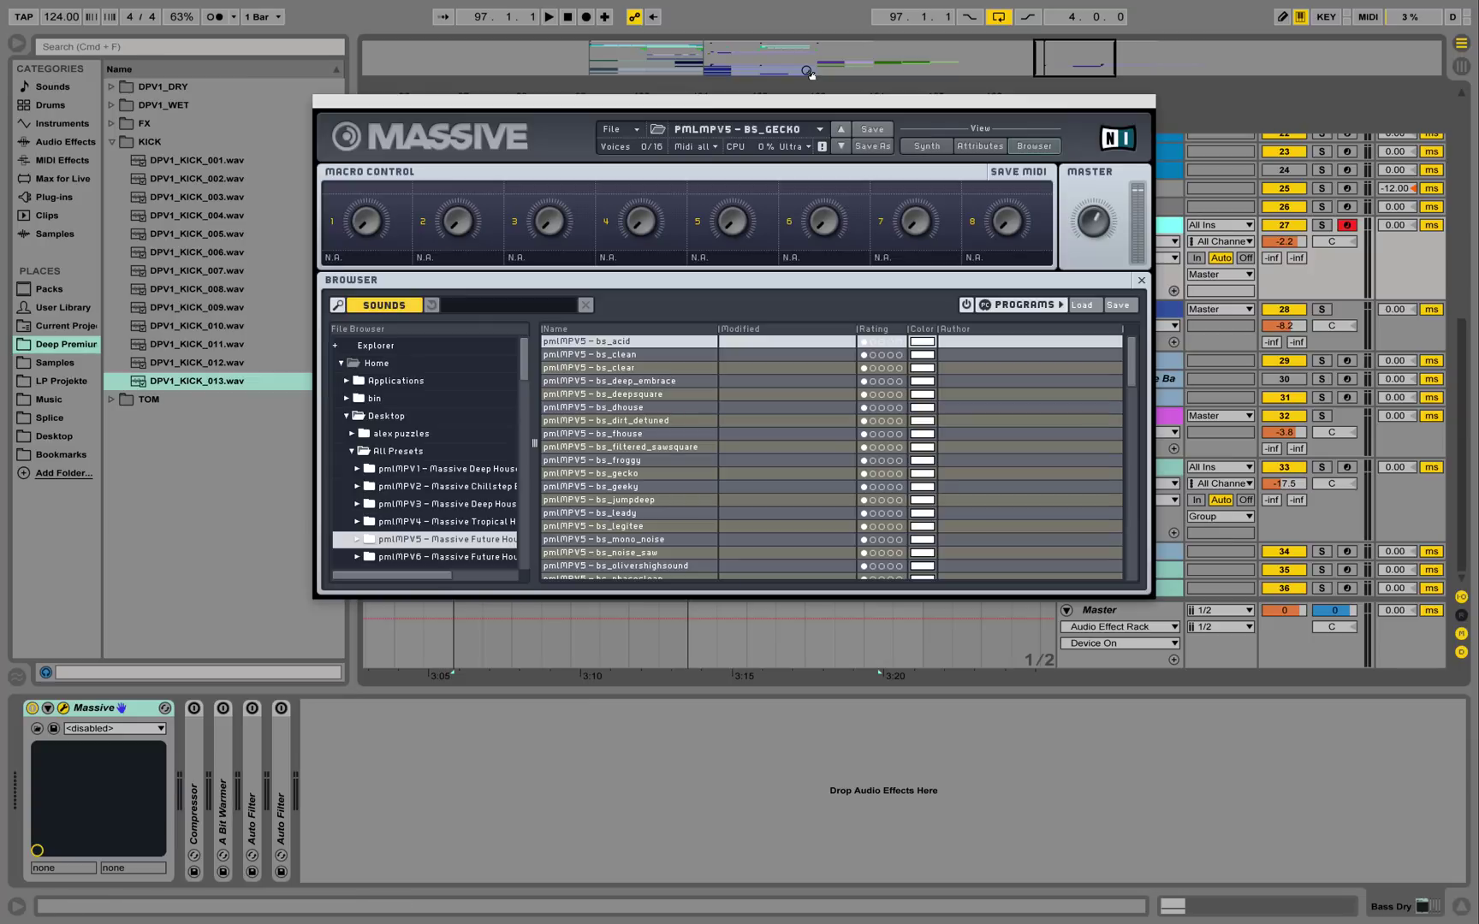
click(926, 147)
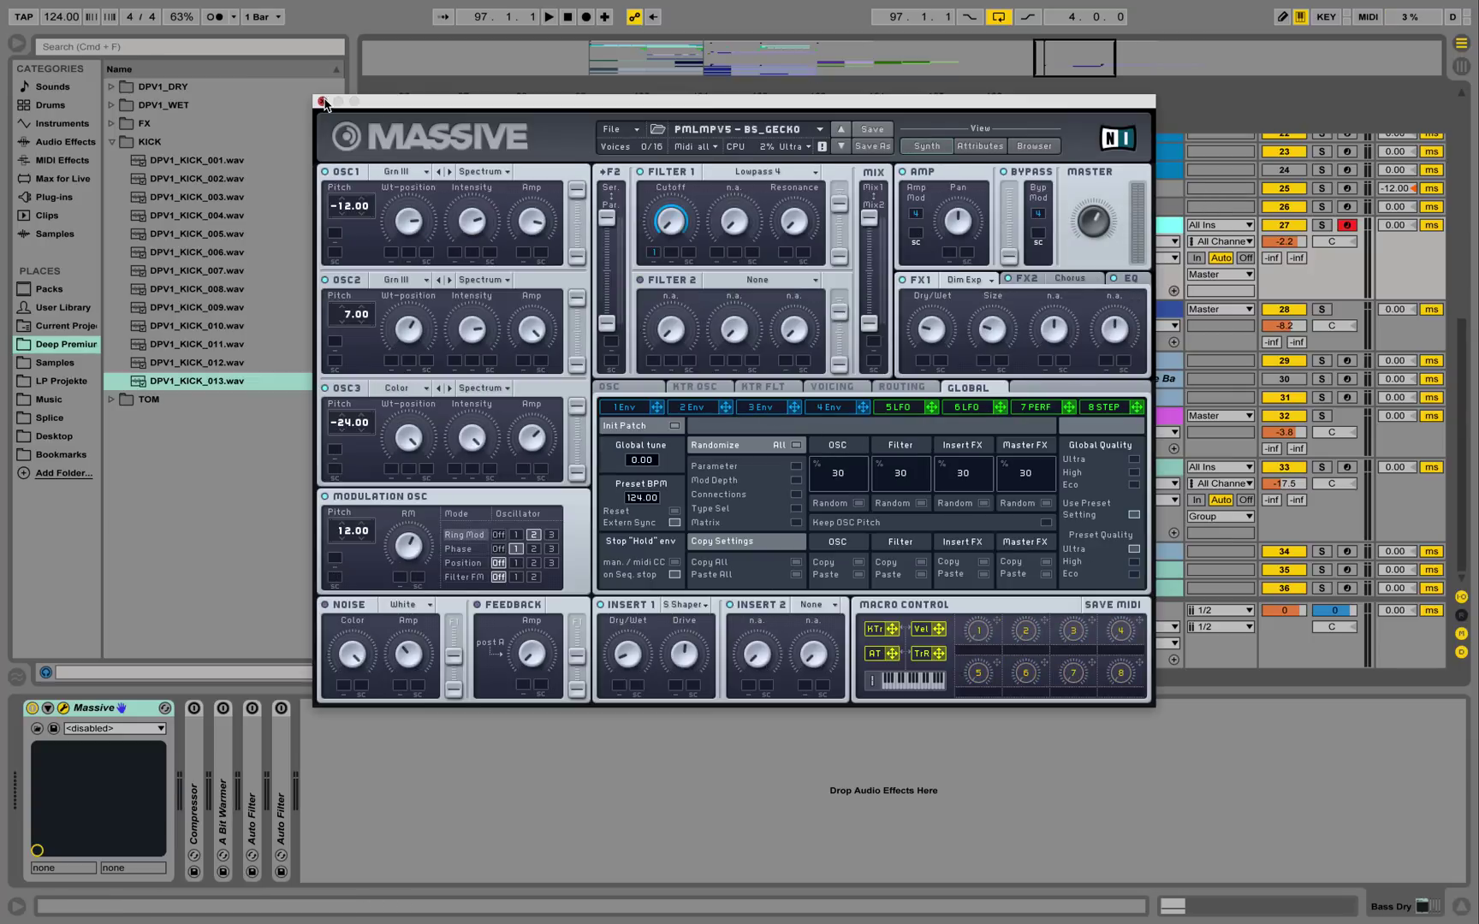
click(322, 101)
Insert a four-bar MIDI clip at bar 97 on the Bass Dry track and rename it Future House Bass
click(723, 225)
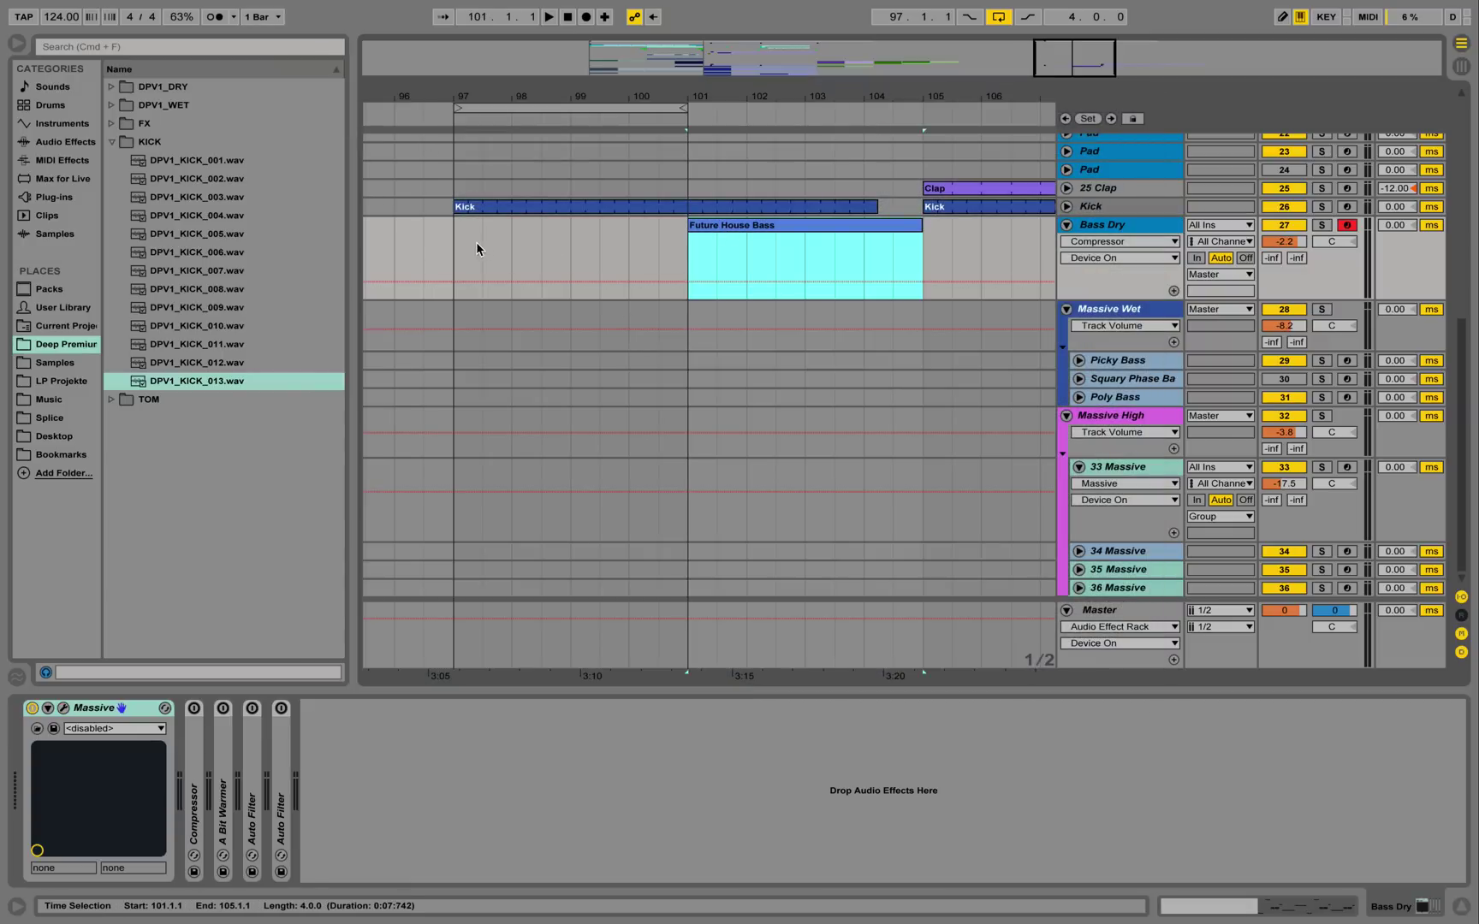
drag(459, 232, 690, 237)
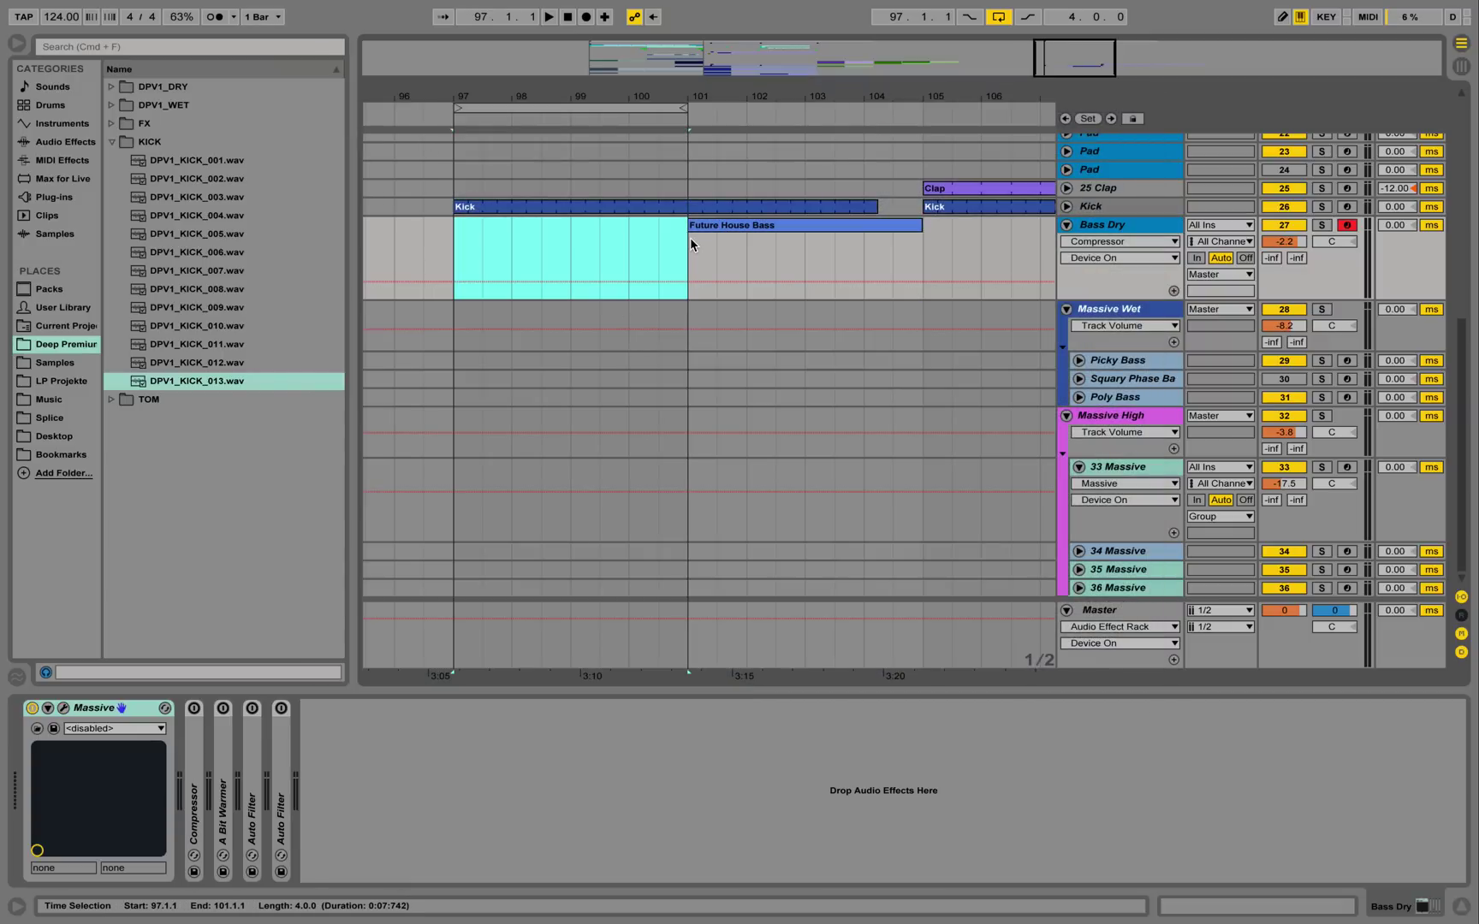
key(super+shift+m)
right_click(690, 237)
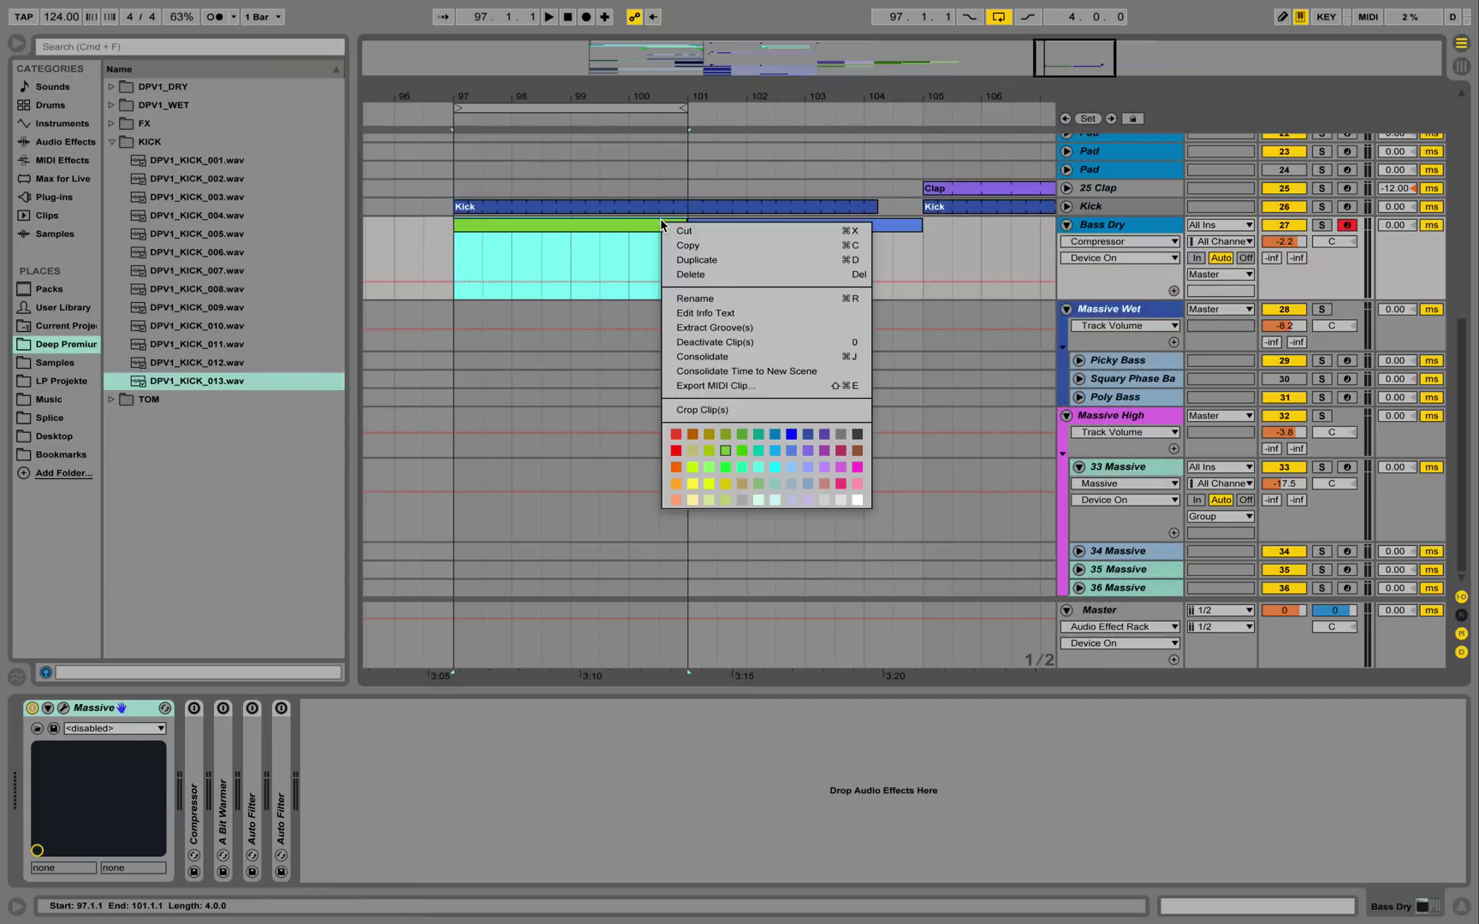
click(739, 297)
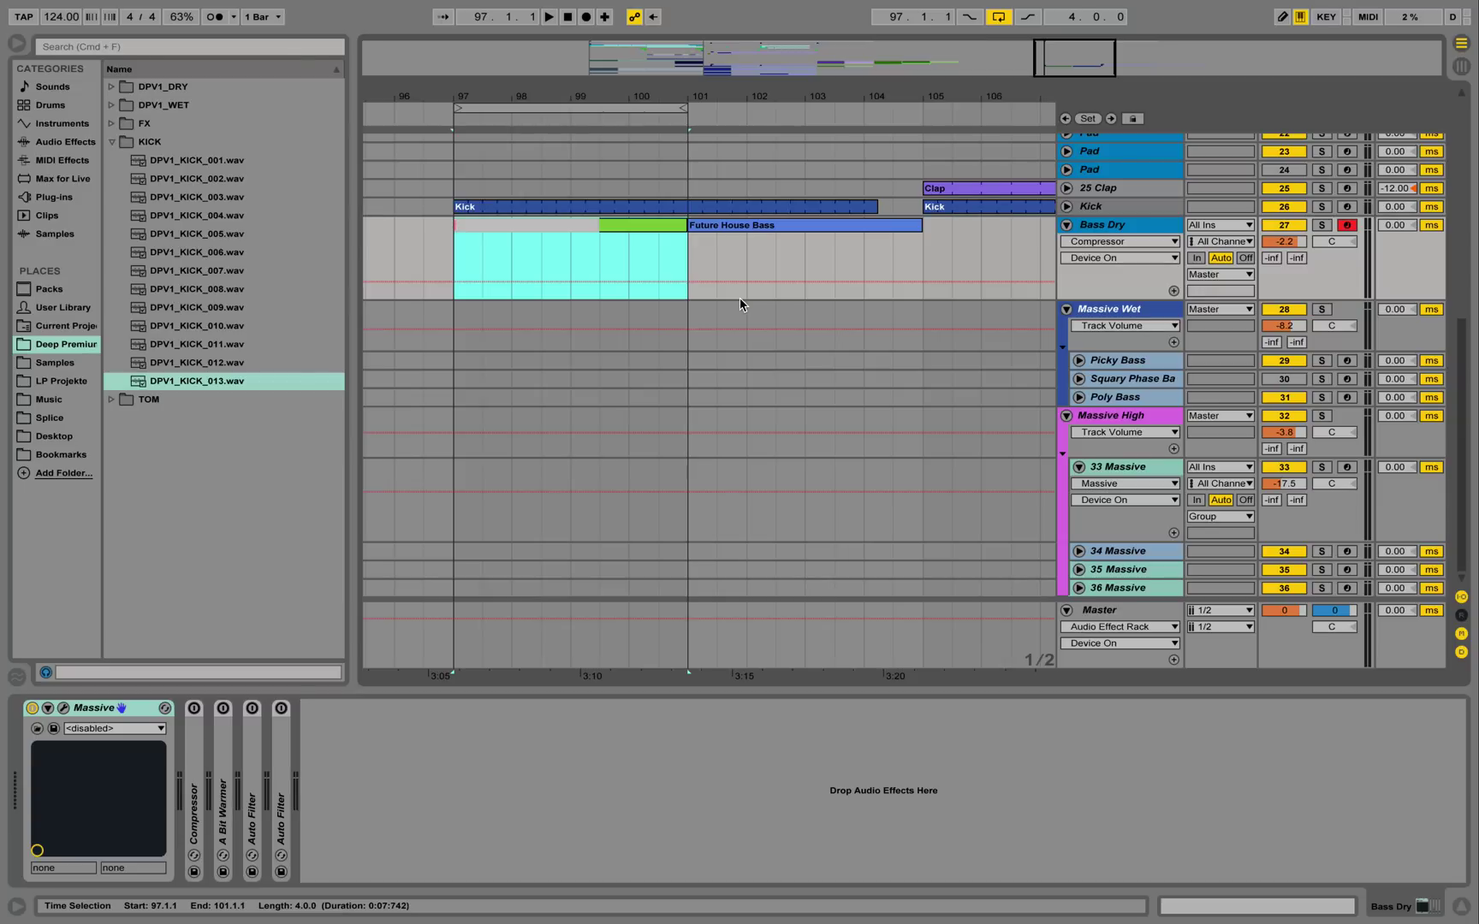
text(Future House Bass)
key(Return)
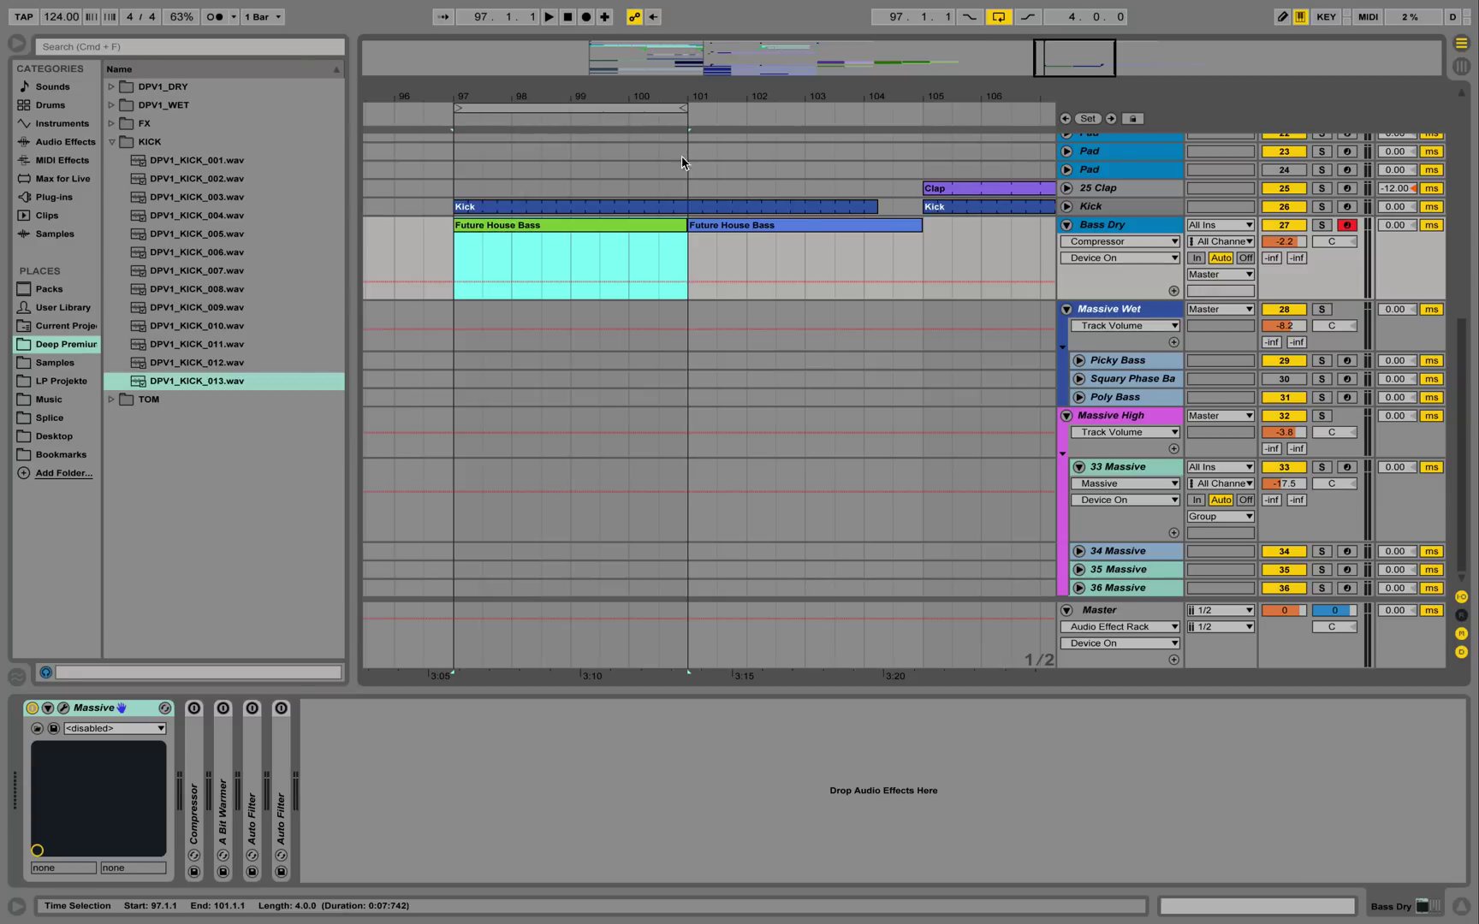
Colour the new Future House Bass clip blue like its neighbour and open it for note editing
right_click(625, 228)
click(749, 458)
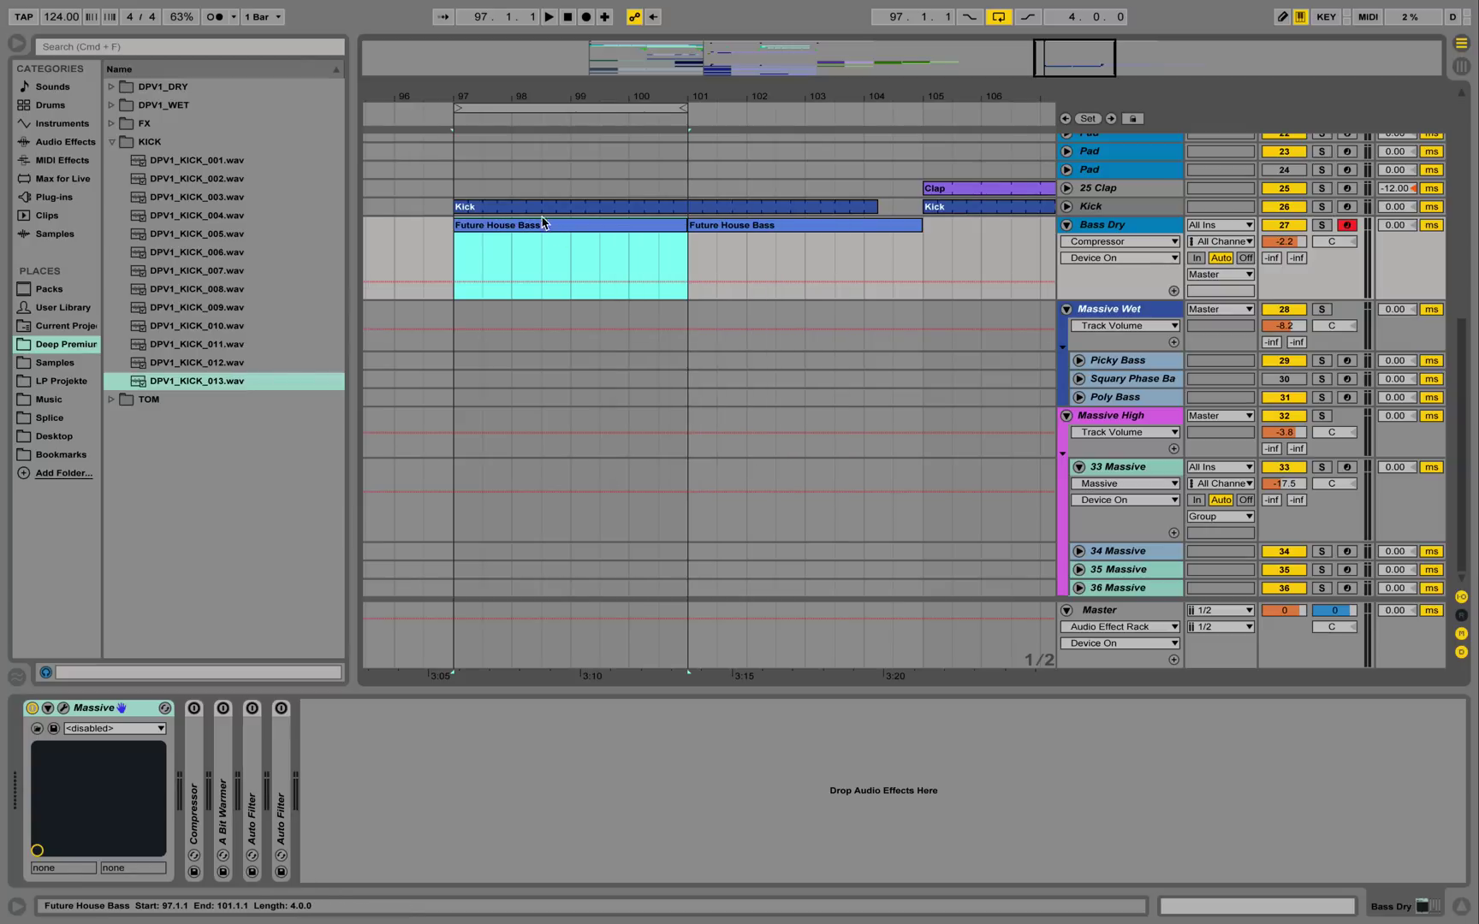
double_click(549, 228)
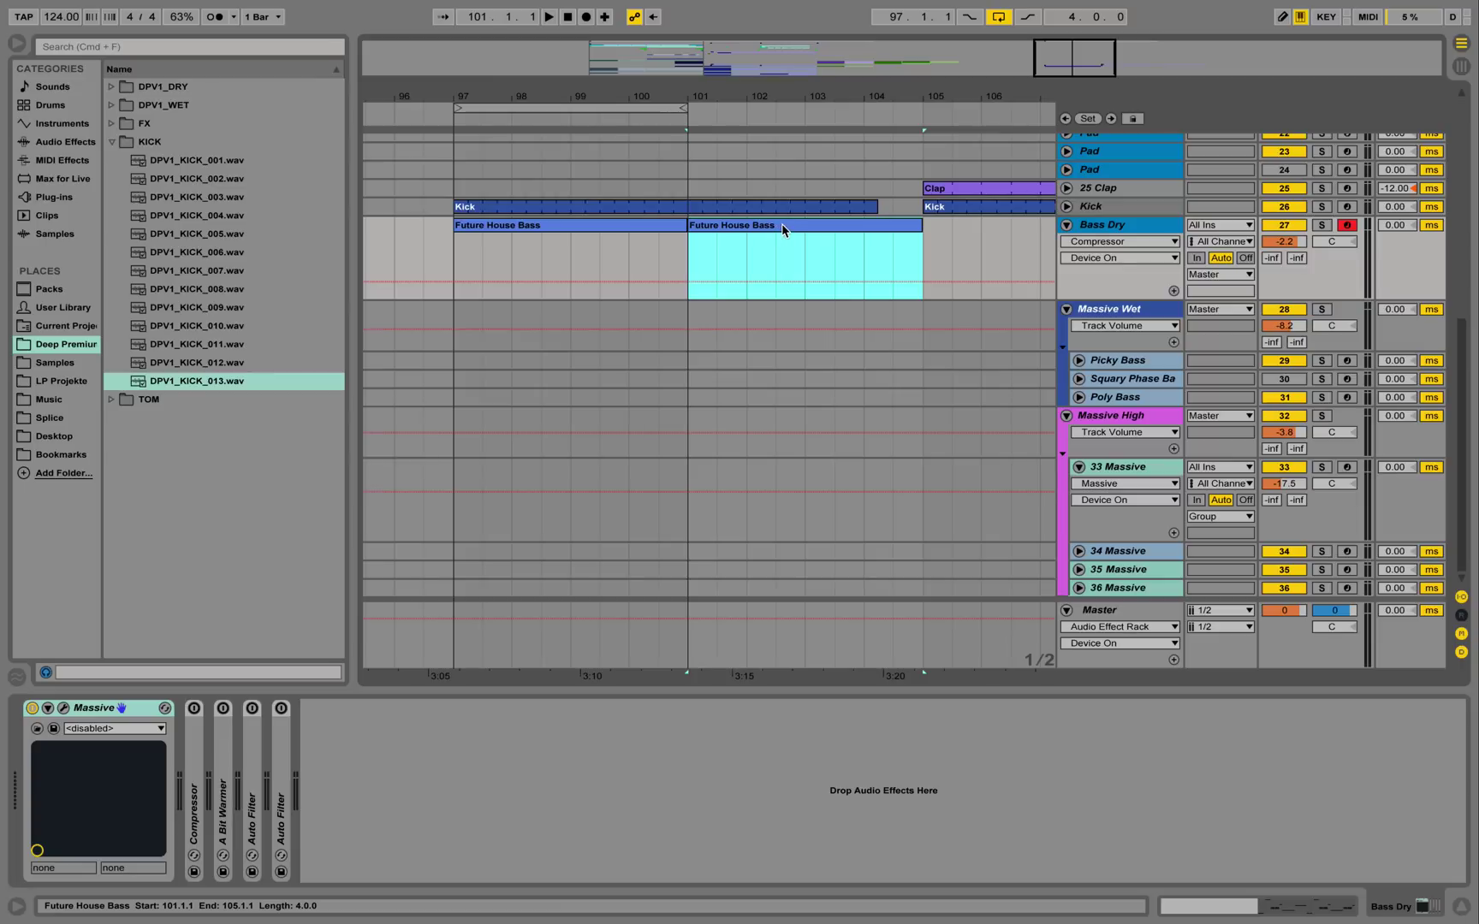
Extend the Future House Bass clip from bar 101 back to bar 97 and enter two consecutive eighth-length D#1 notes at its start
drag(656, 226, 459, 229)
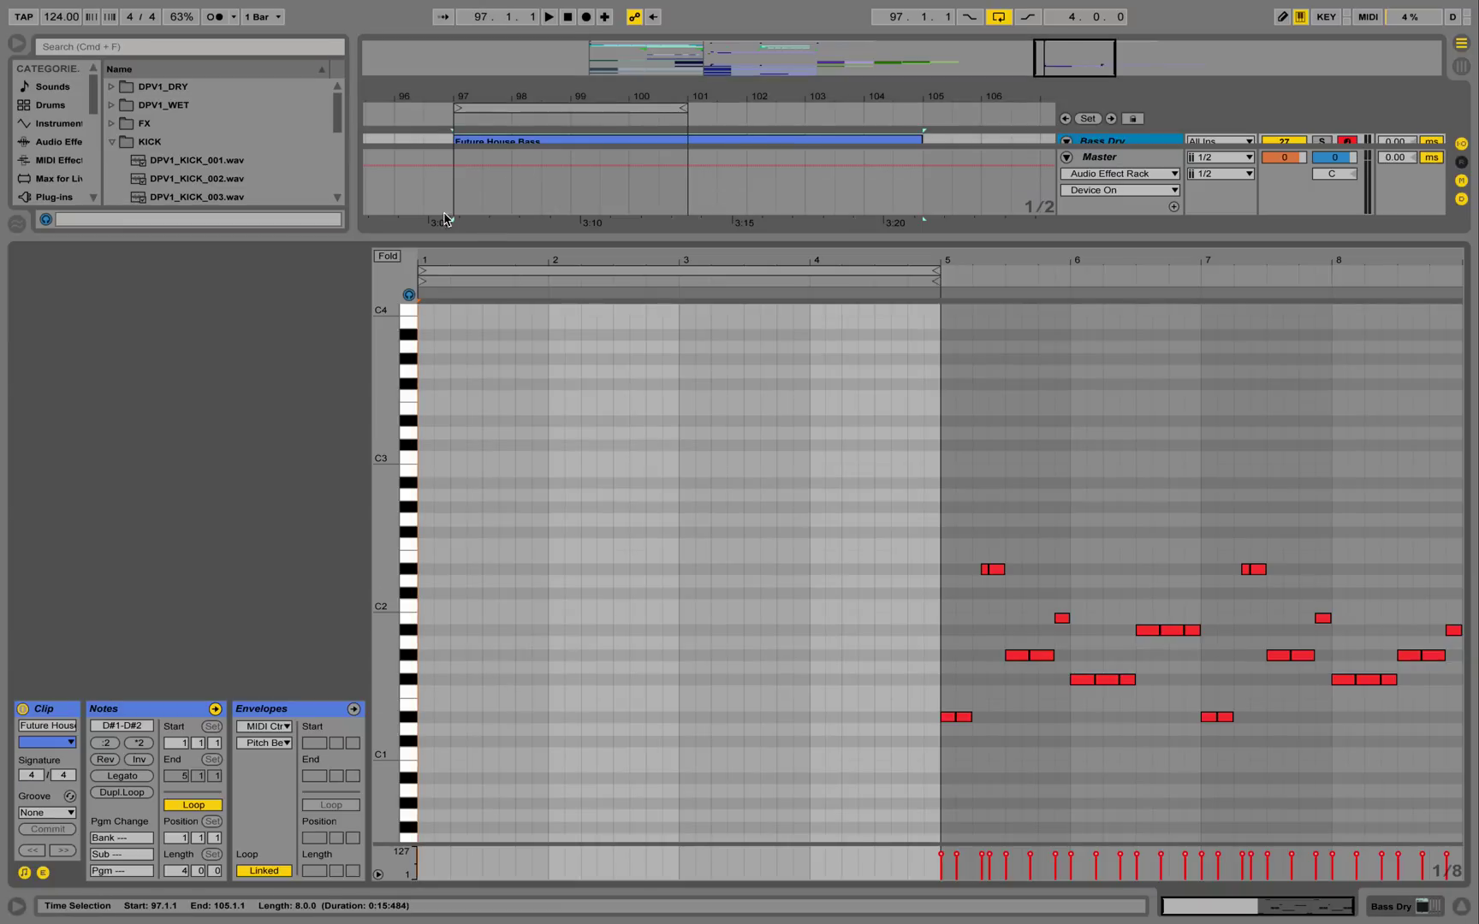
mouse_move(460, 262)
mouse_down()
mouse_move(460, 317)
mouse_move(462, 271)
mouse_up()
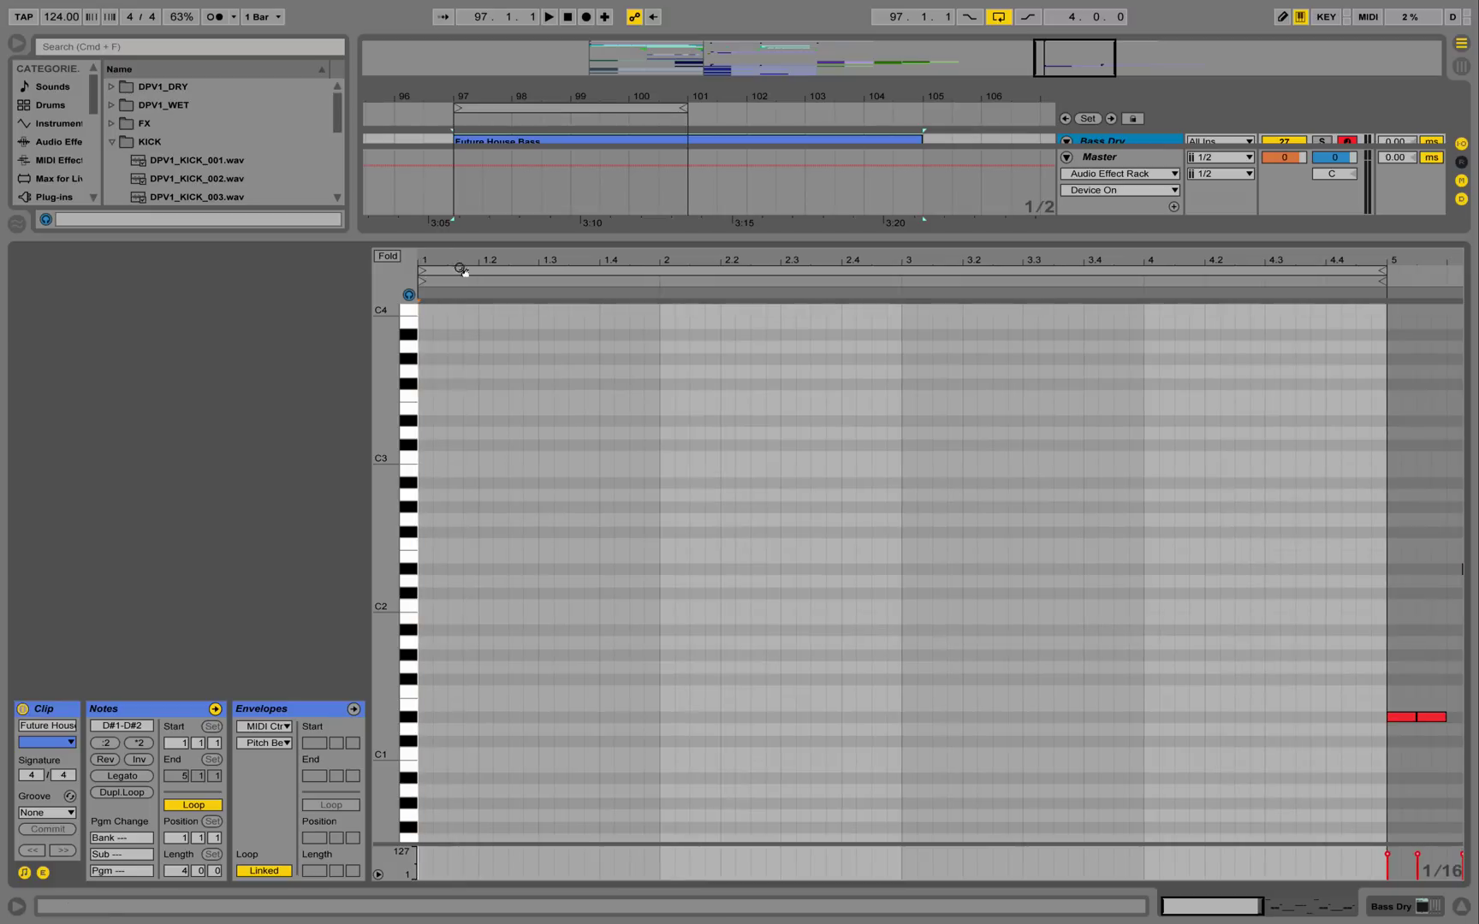
double_click(423, 718)
drag(431, 718, 447, 718)
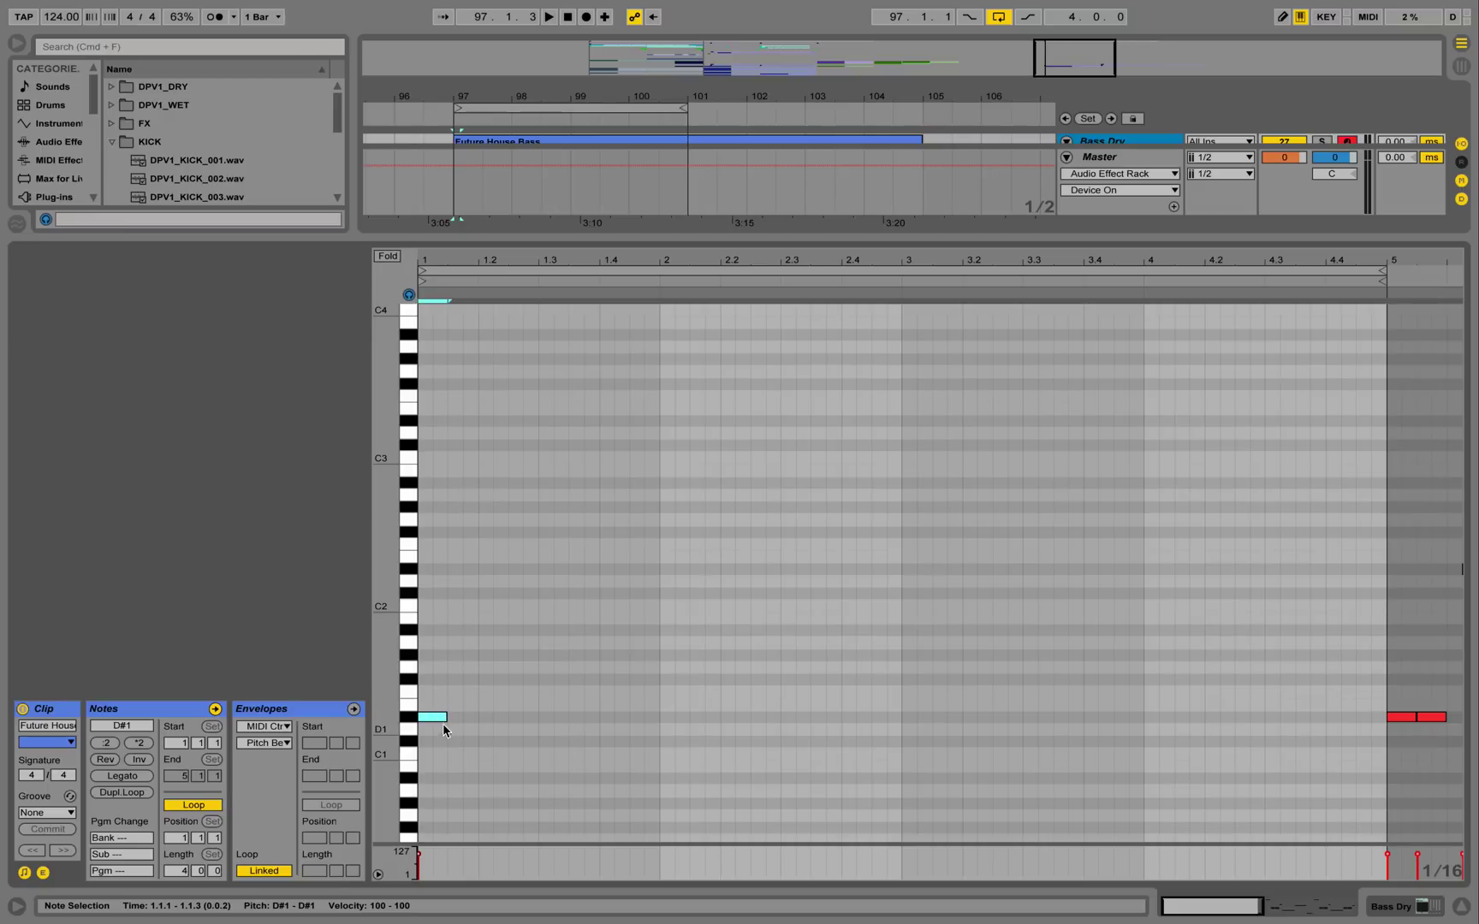
key(super+d)
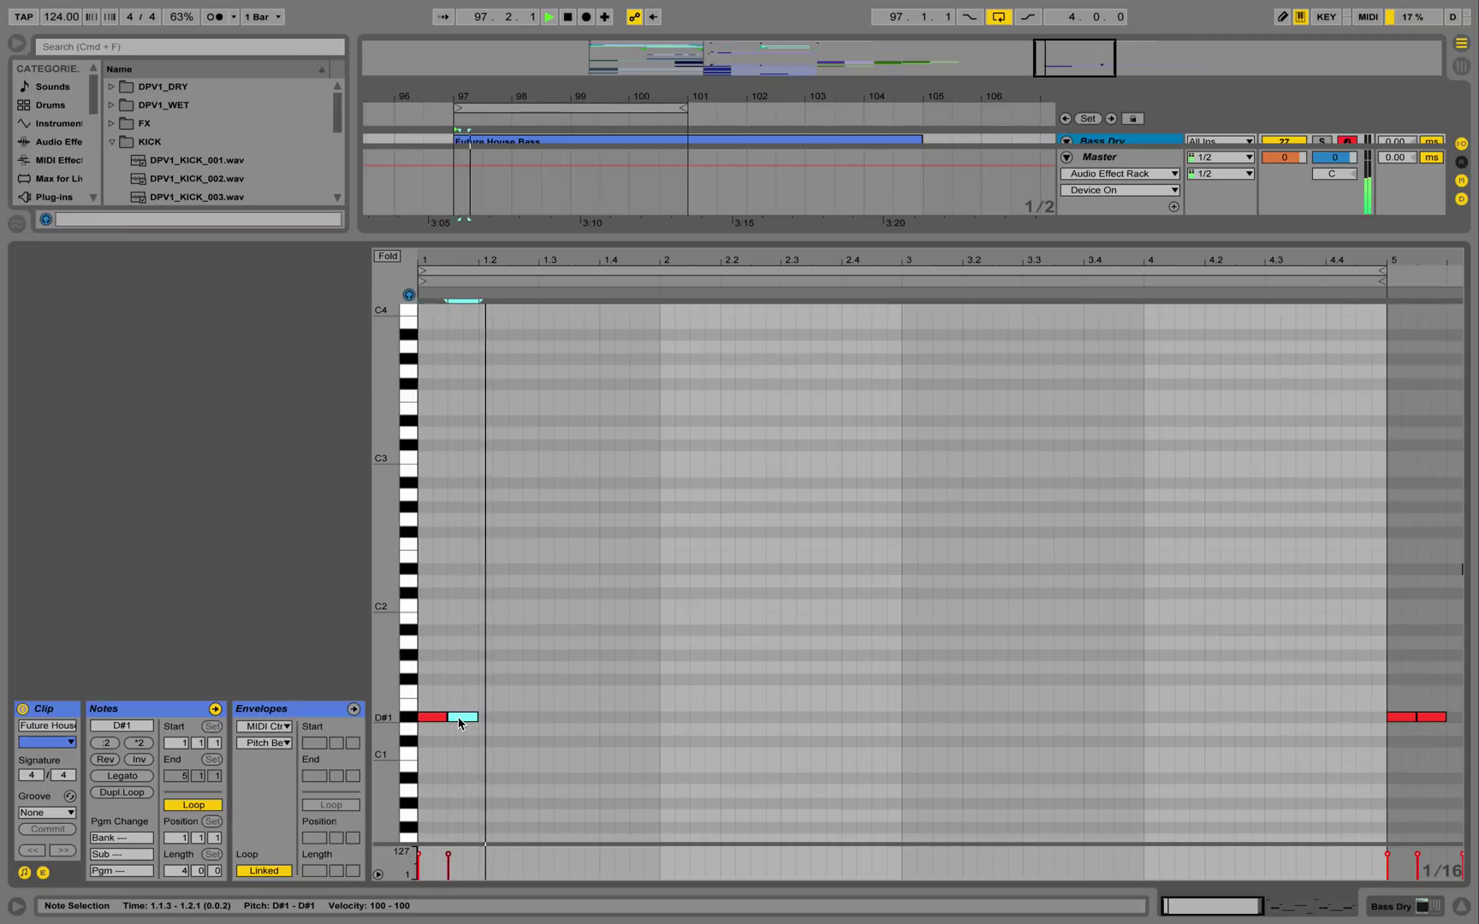
key(space)
key(space)
key(space)
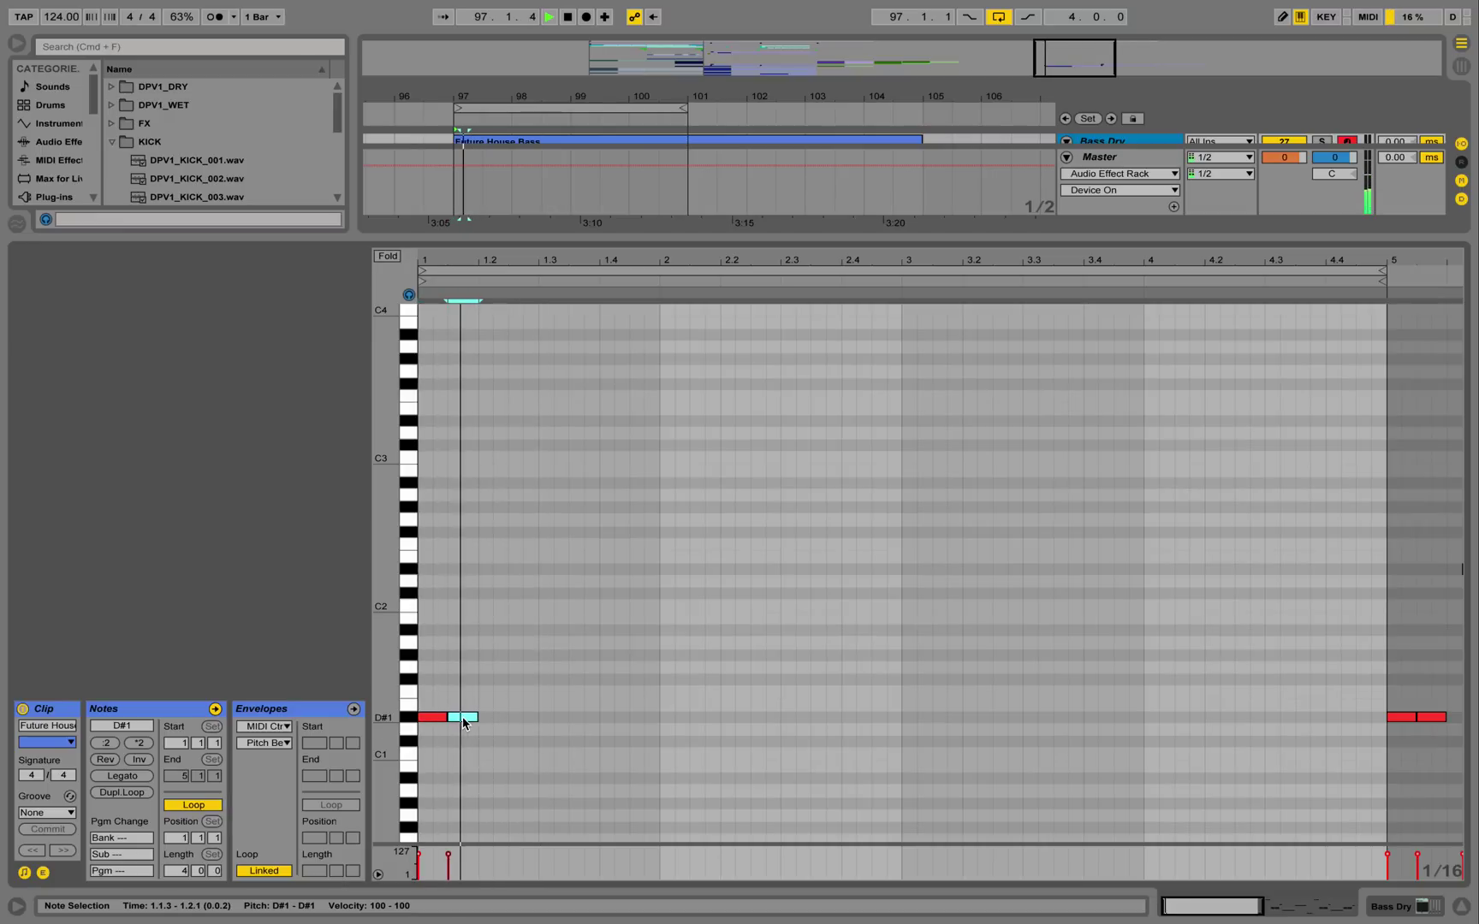
key(space)
Add a sixteenth-length D#2 note at 1.2.2 and an eighth-length D#2 note at 1.2.3, and audition the pattern
drag(518, 716, 493, 569)
click(486, 555)
click(482, 572)
key(space)
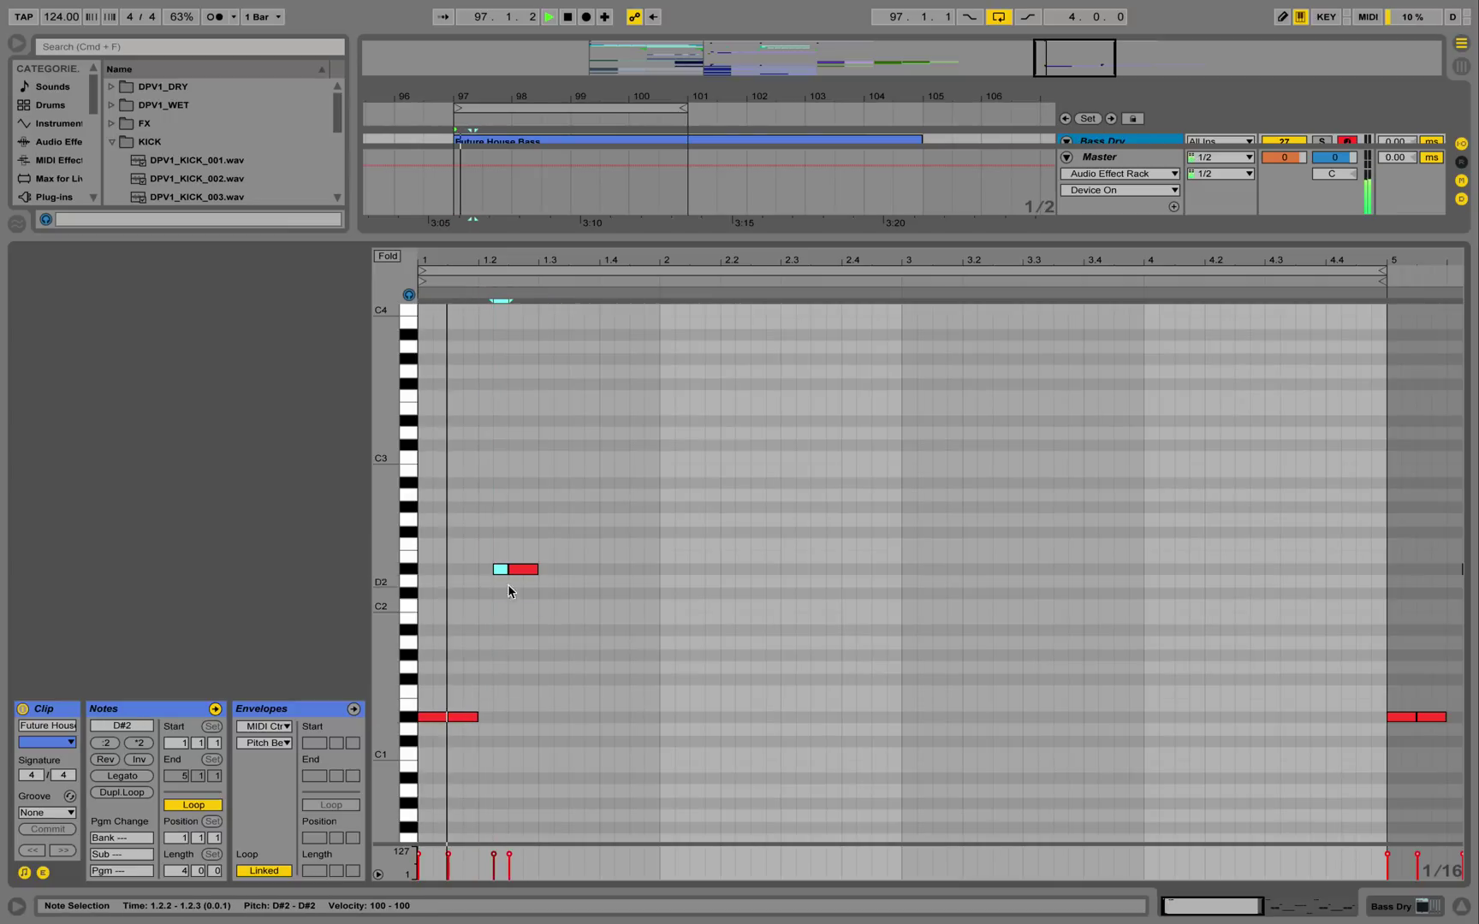
key(space)
Enter G#1 notes at 1.3.1, 1.3.4 and 1.4.3, lengthening the first two until each meets the following note
drag(532, 782, 640, 661)
click(566, 683)
click(604, 674)
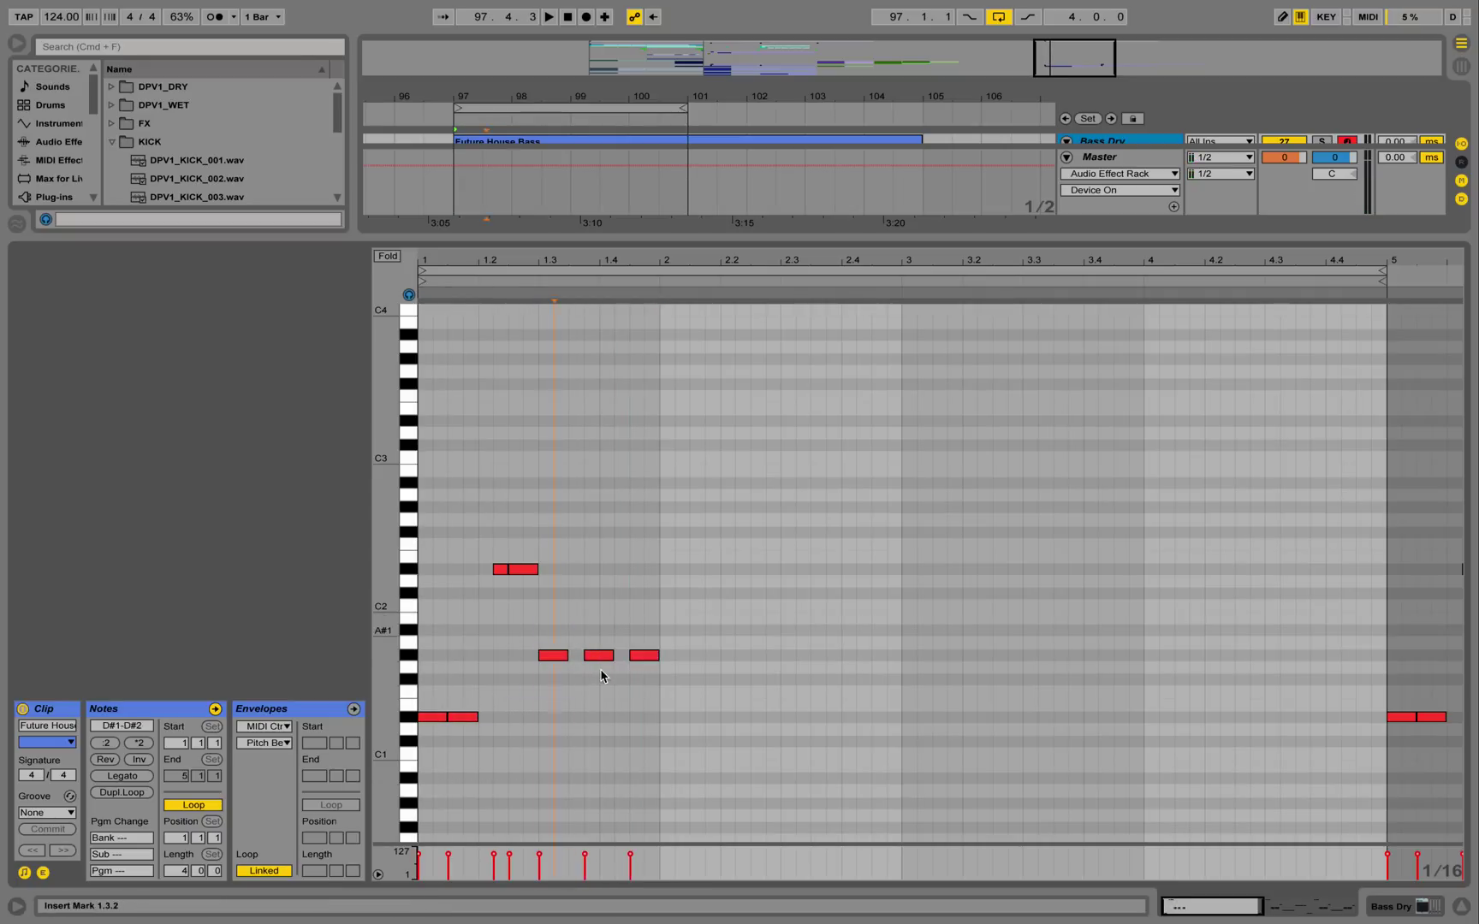
drag(551, 631, 629, 655)
key(space)
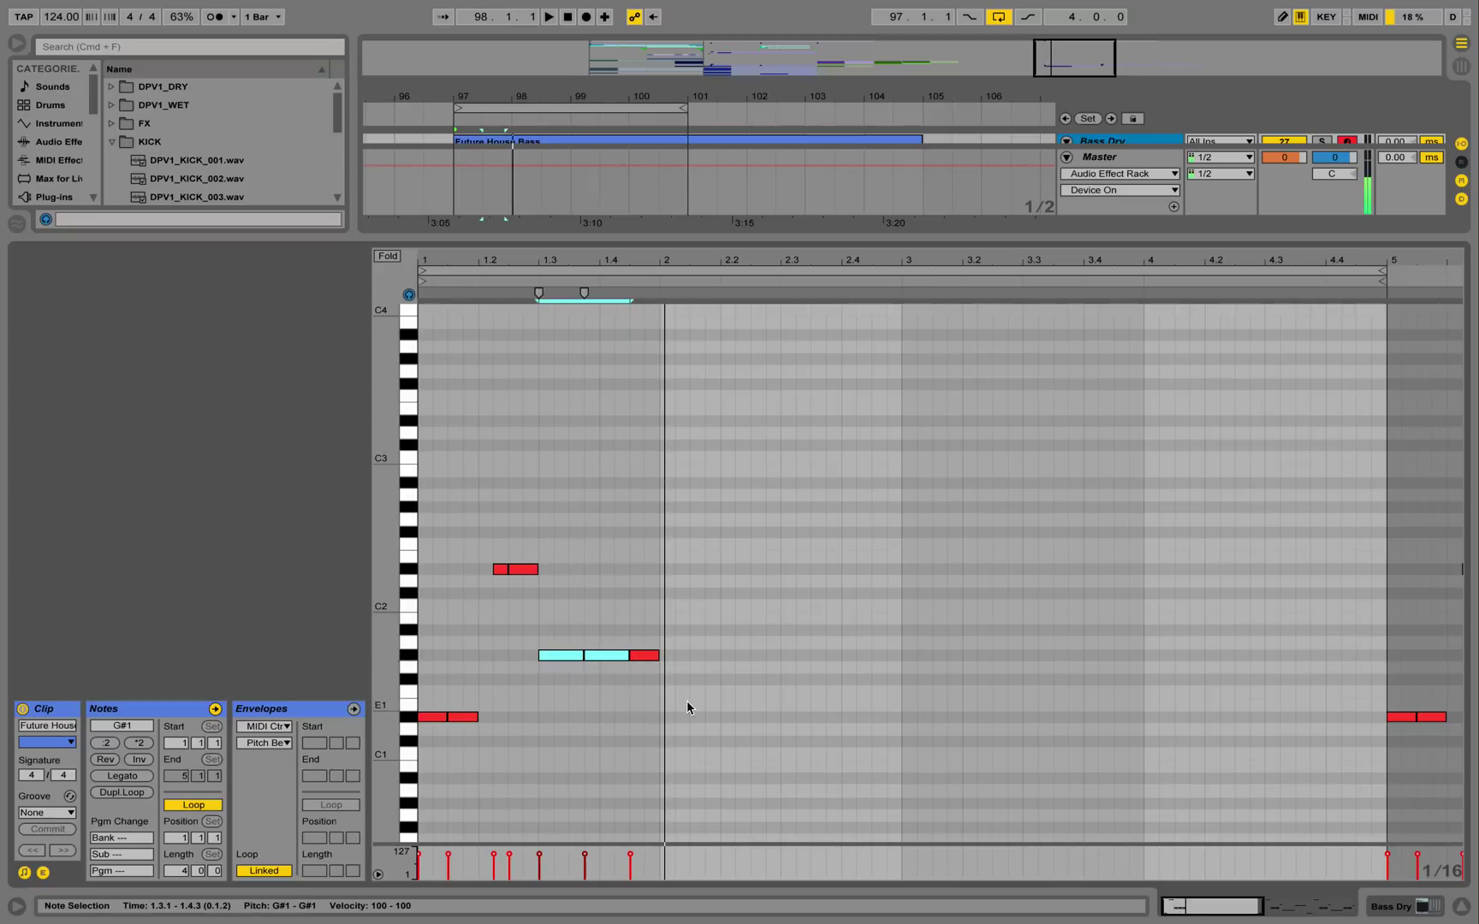
Repeat the three-note G#1 rhythm on F#1 from 2.1.1 and on A#1 from 2.3.1, and audition the pattern
drag(686, 702, 794, 631)
key(space)
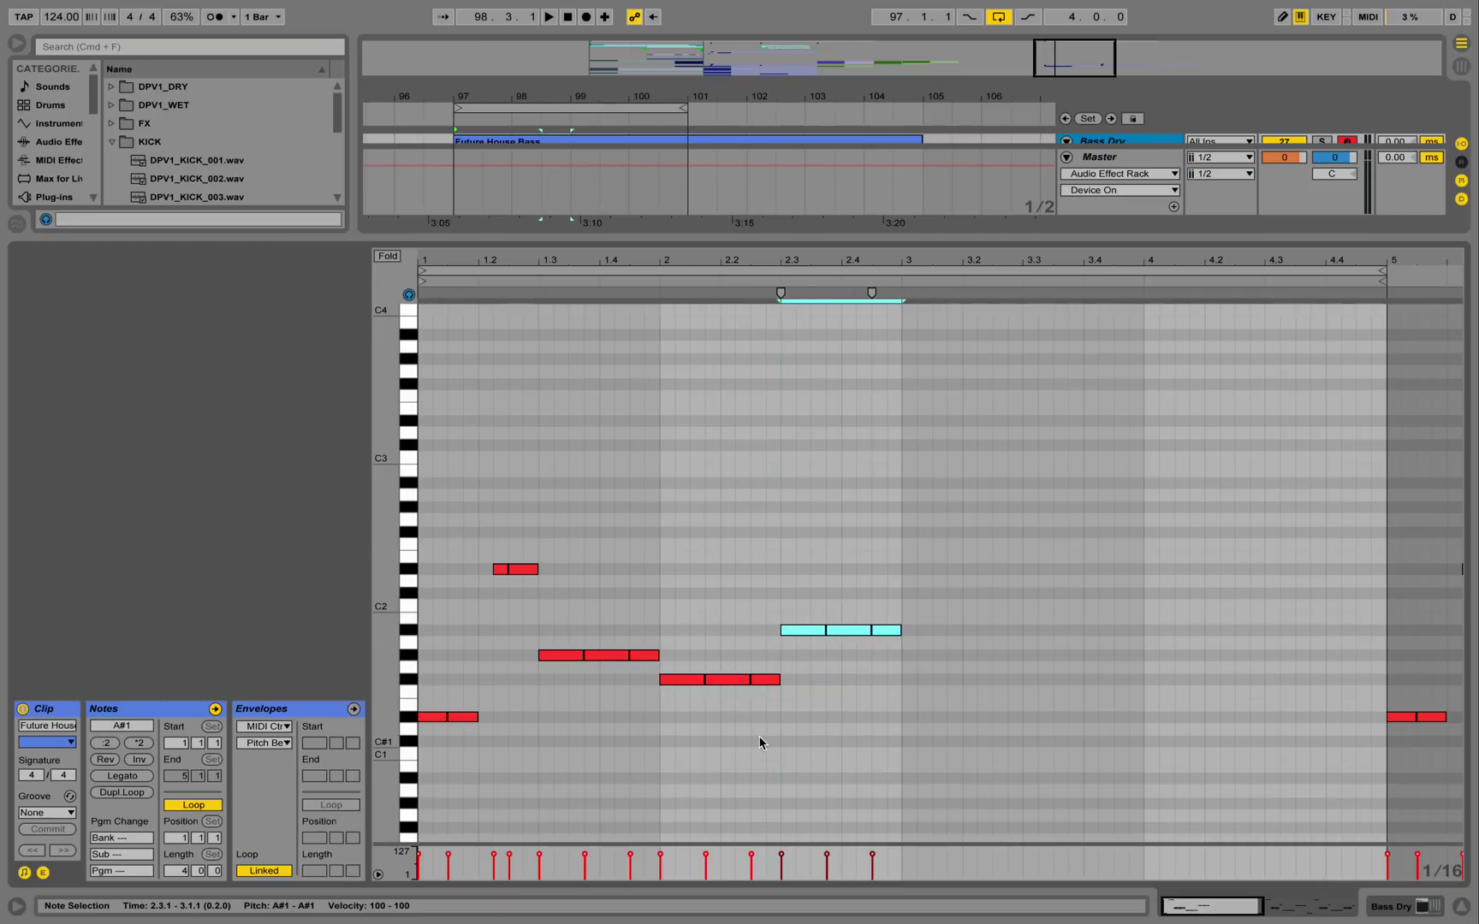
key(space)
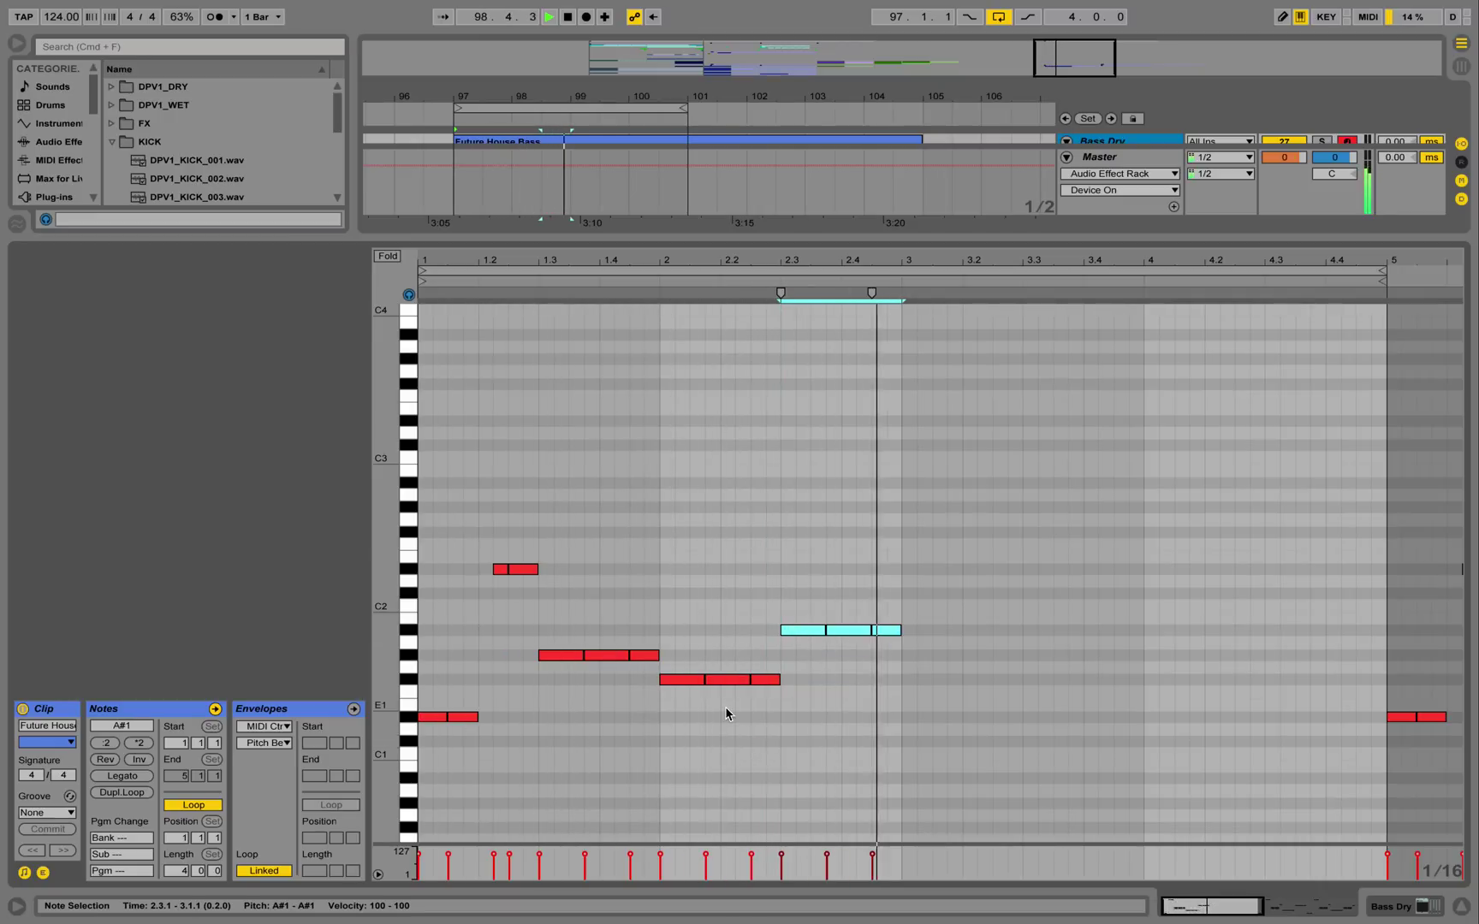
key(space)
Raise the G#1 note at 1.4.3 to B1, preview the F#1 notes in bar 2 and audition the pattern
click(599, 693)
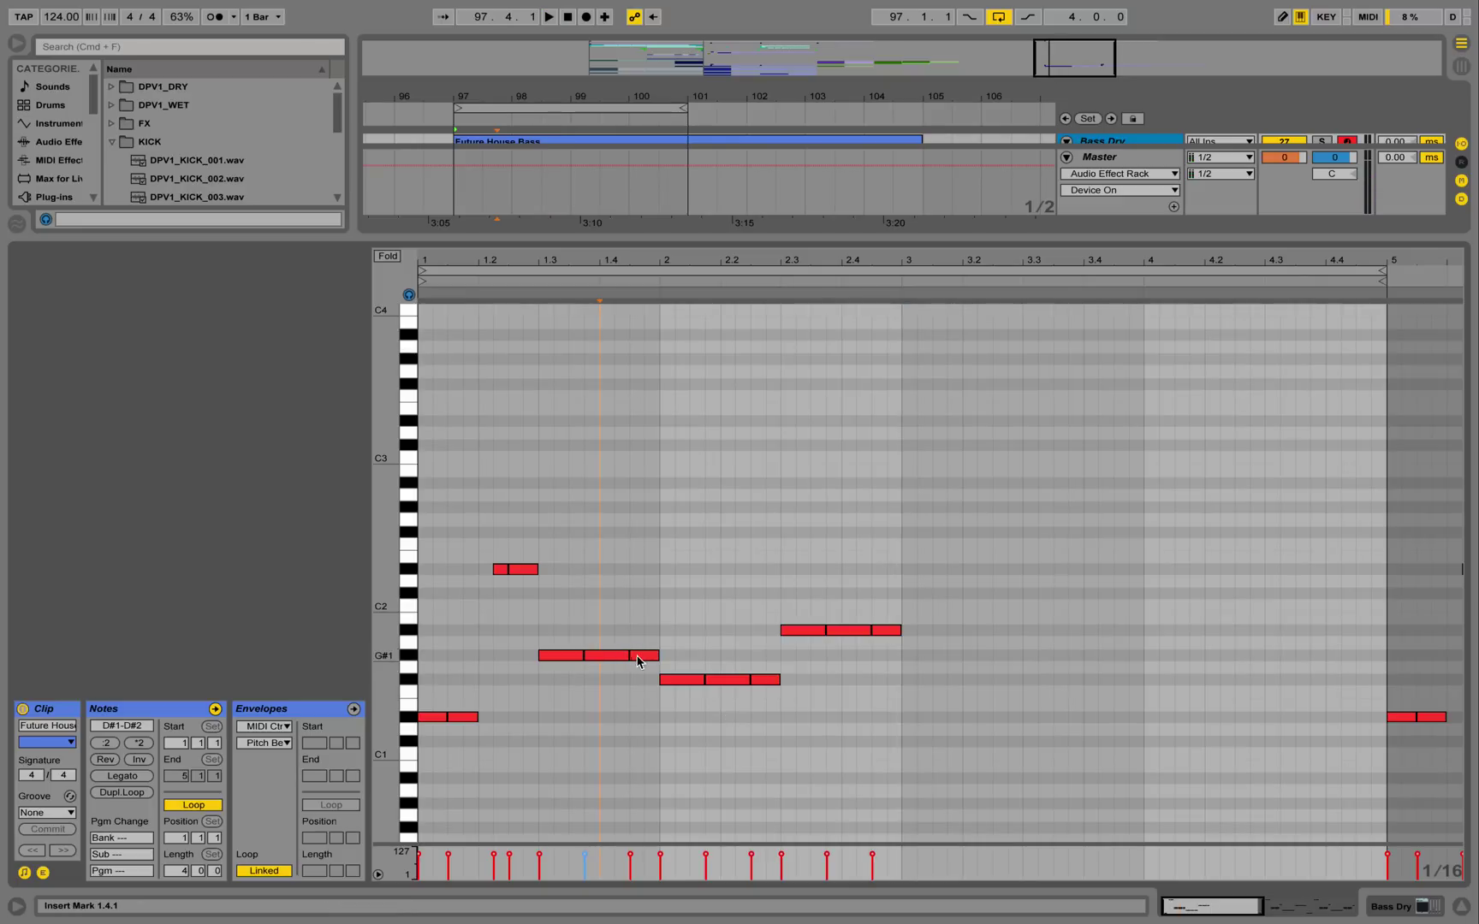
drag(642, 655, 637, 619)
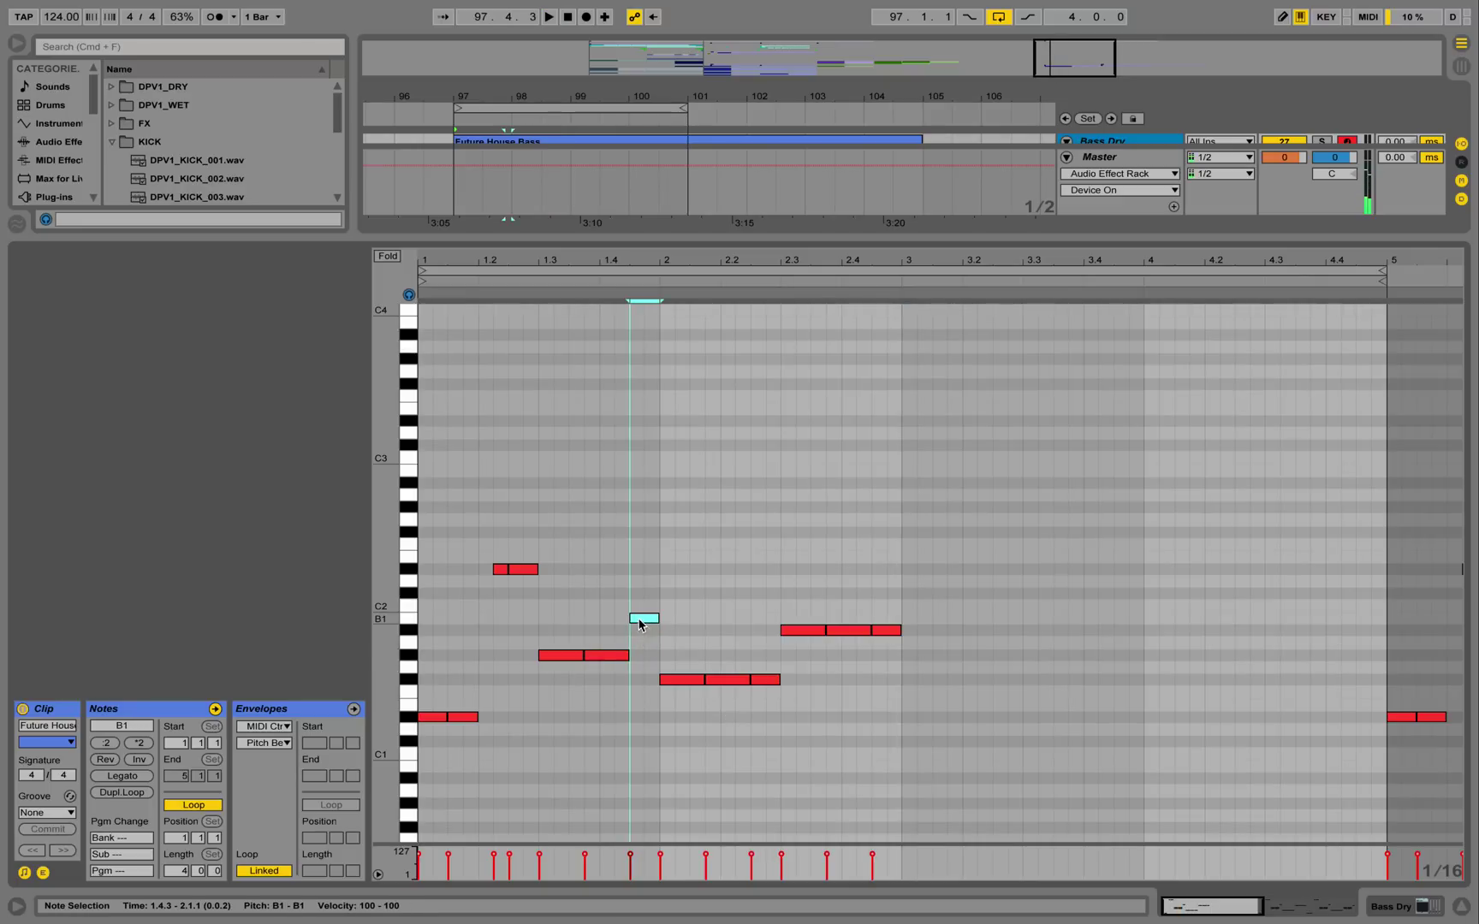
click(679, 679)
click(728, 680)
click(767, 681)
mouse_move(766, 681)
mouse_down()
mouse_move(764, 634)
mouse_move(765, 682)
mouse_up()
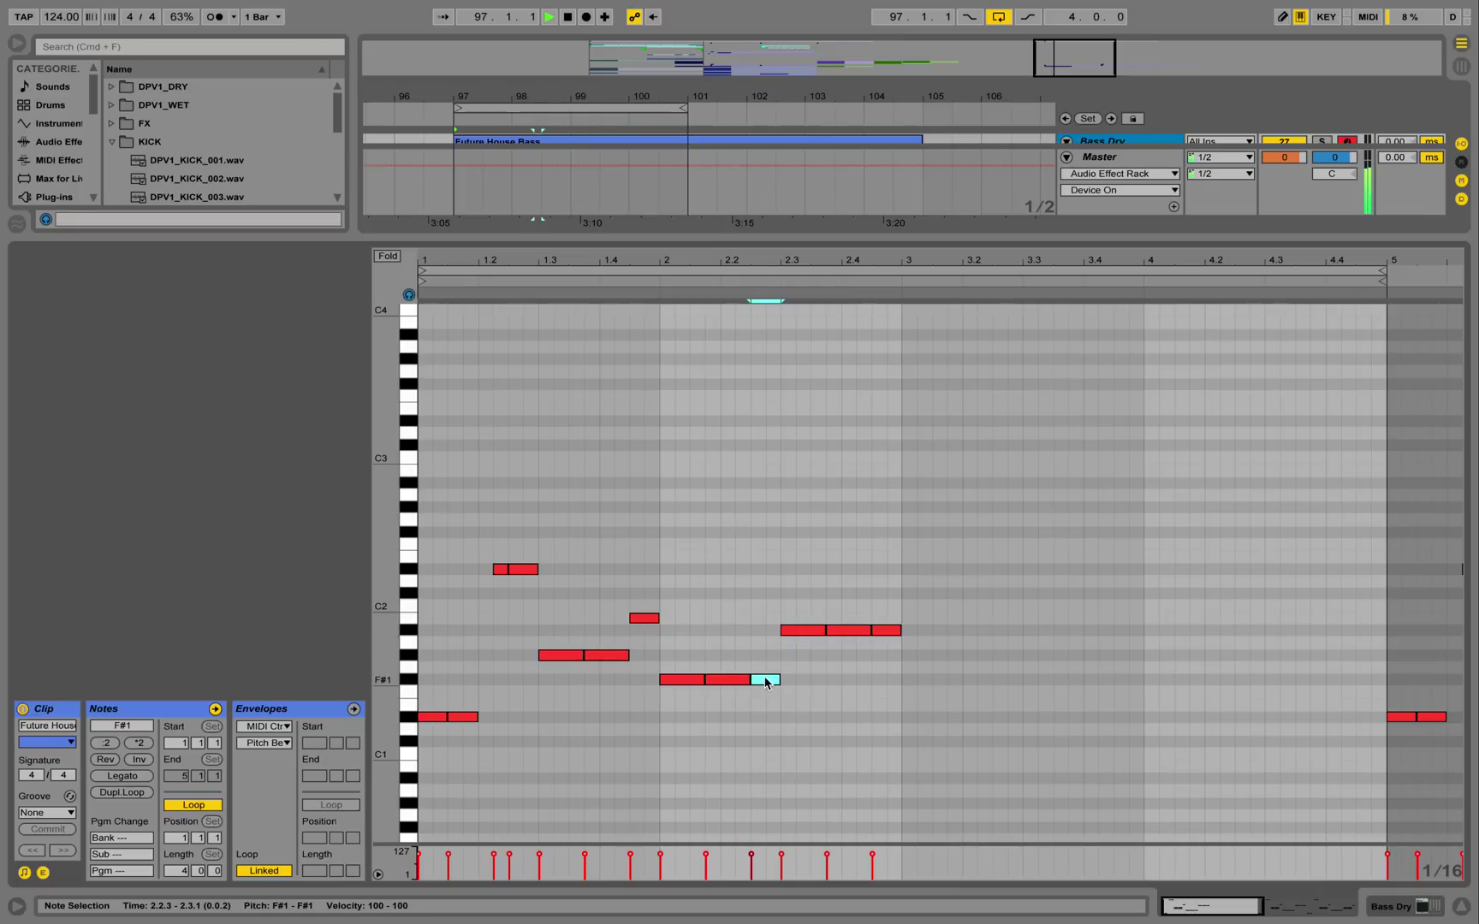
key(space)
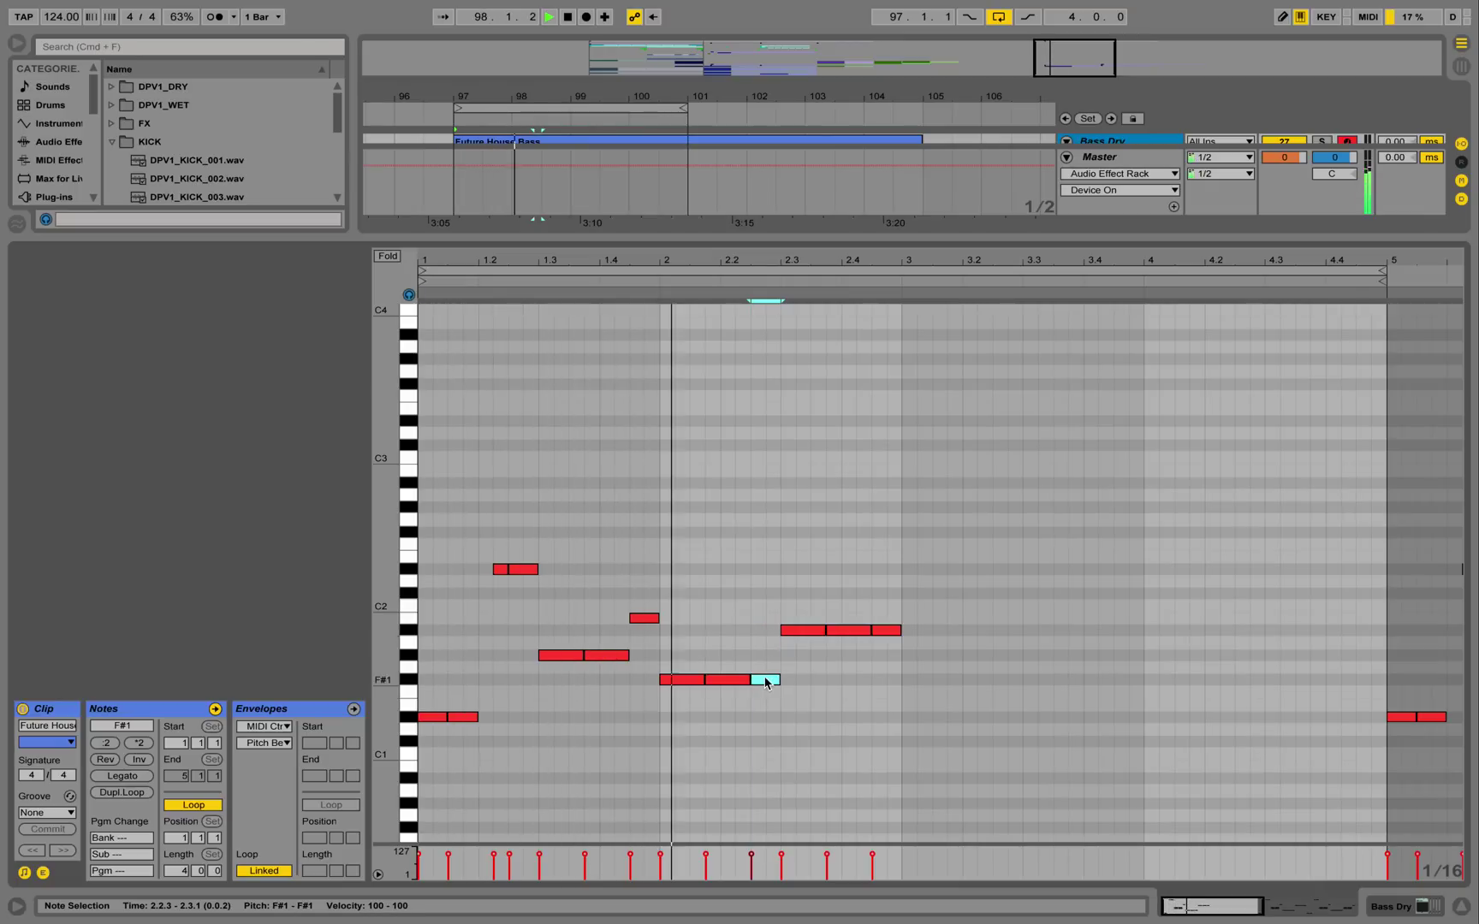
key(space)
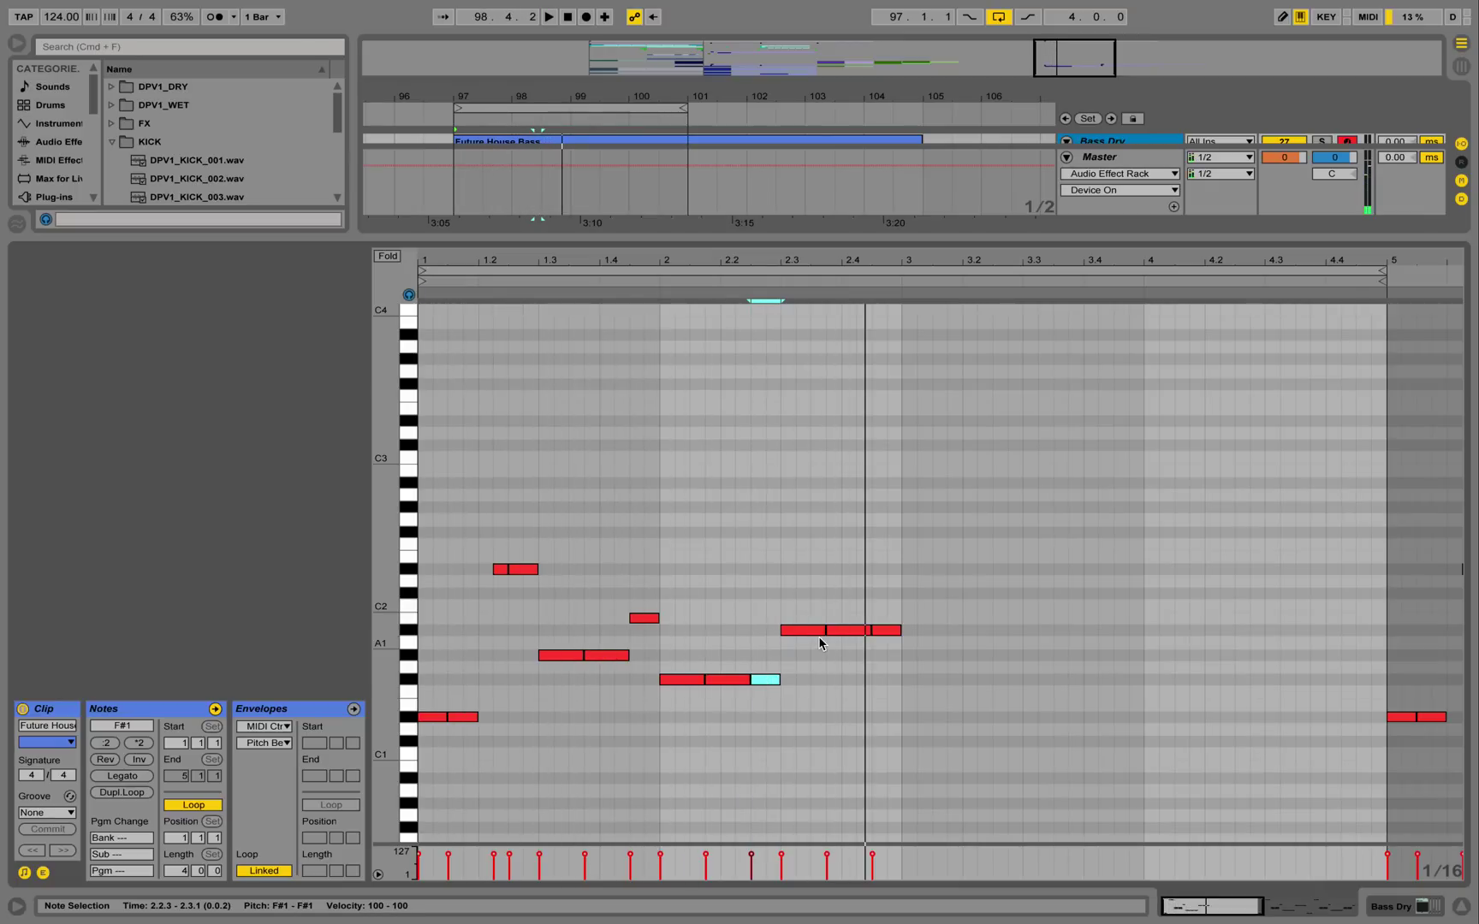
Duplicate the two-bar bass pattern into bars 3 and 4 of the clip and play the result
mouse_move(902, 762)
mouse_down()
mouse_move(465, 530)
mouse_move(416, 723)
mouse_move(915, 723)
mouse_up()
key(space)
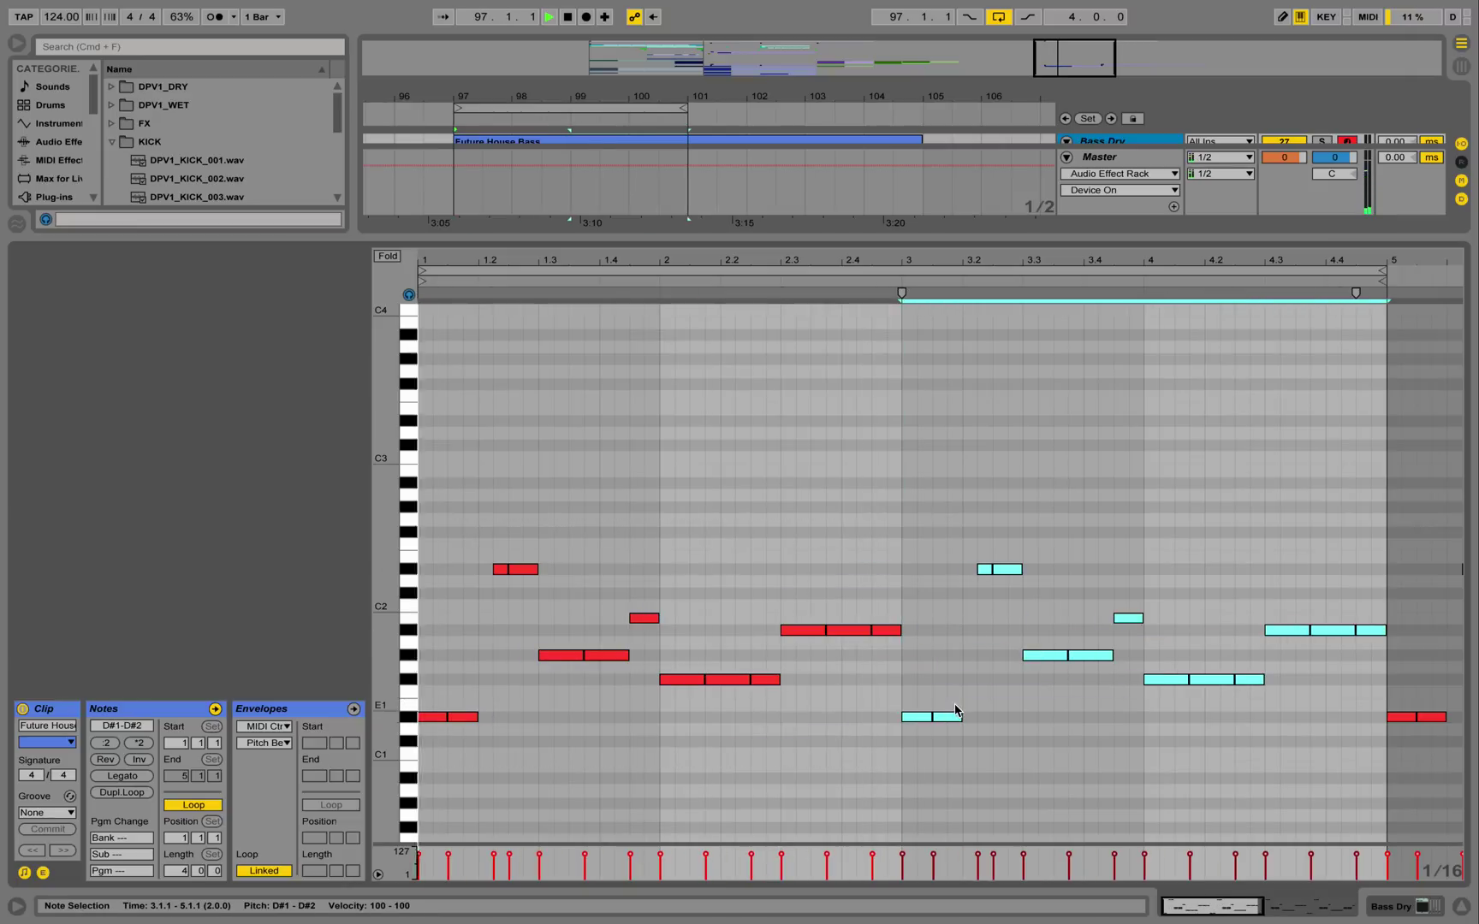
click(863, 543)
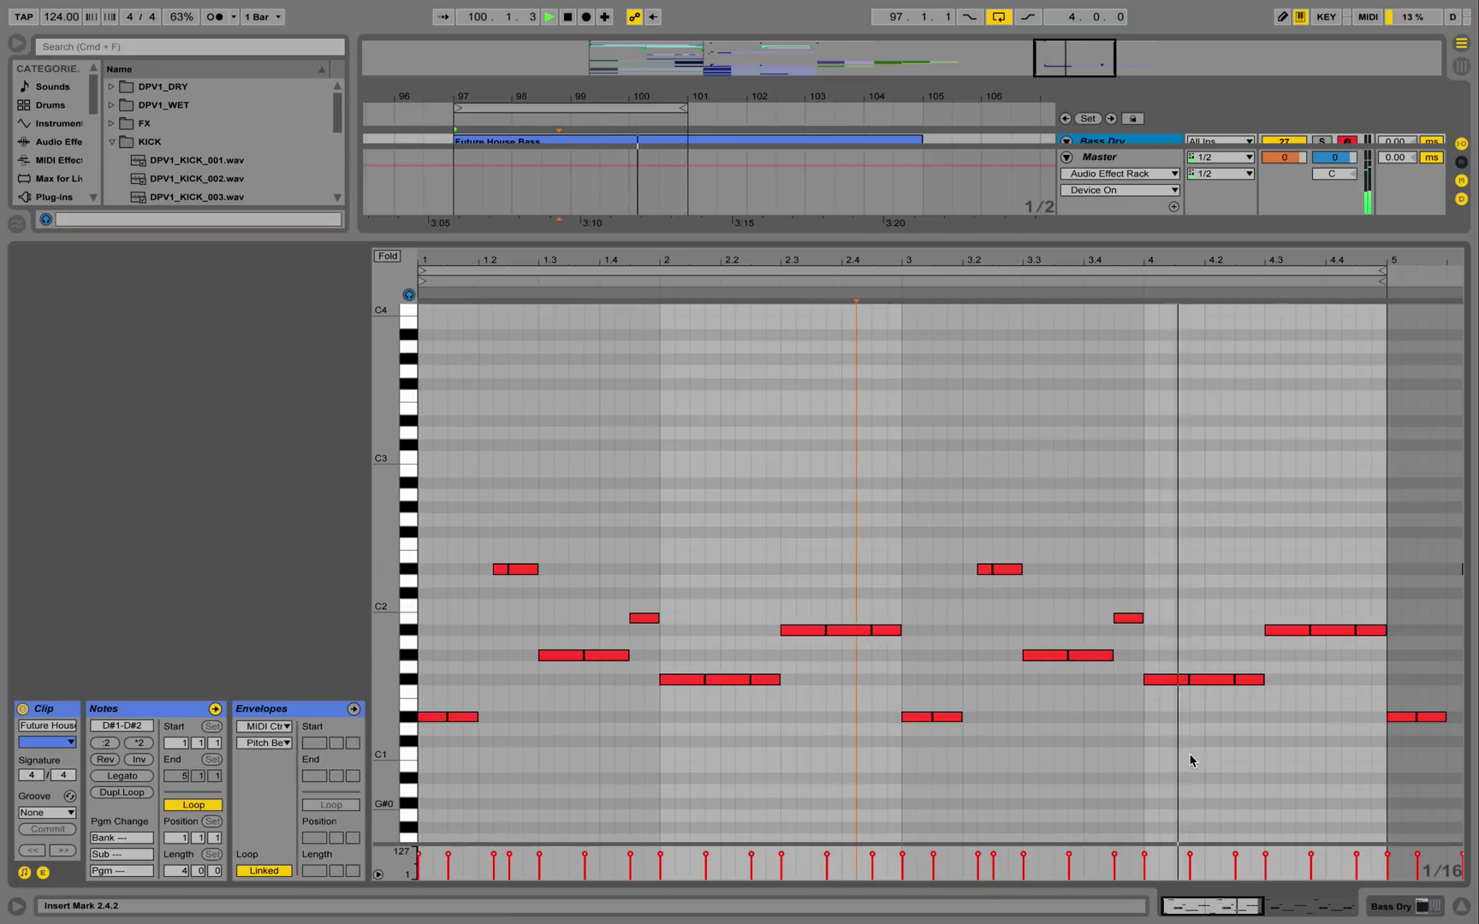
key(space)
Lower the first two A#1 notes from 4.3.1 by two semitones to G#1, and audition the four-bar pattern
drag(1275, 597, 1324, 649)
key(Down)
key(Down)
key(space)
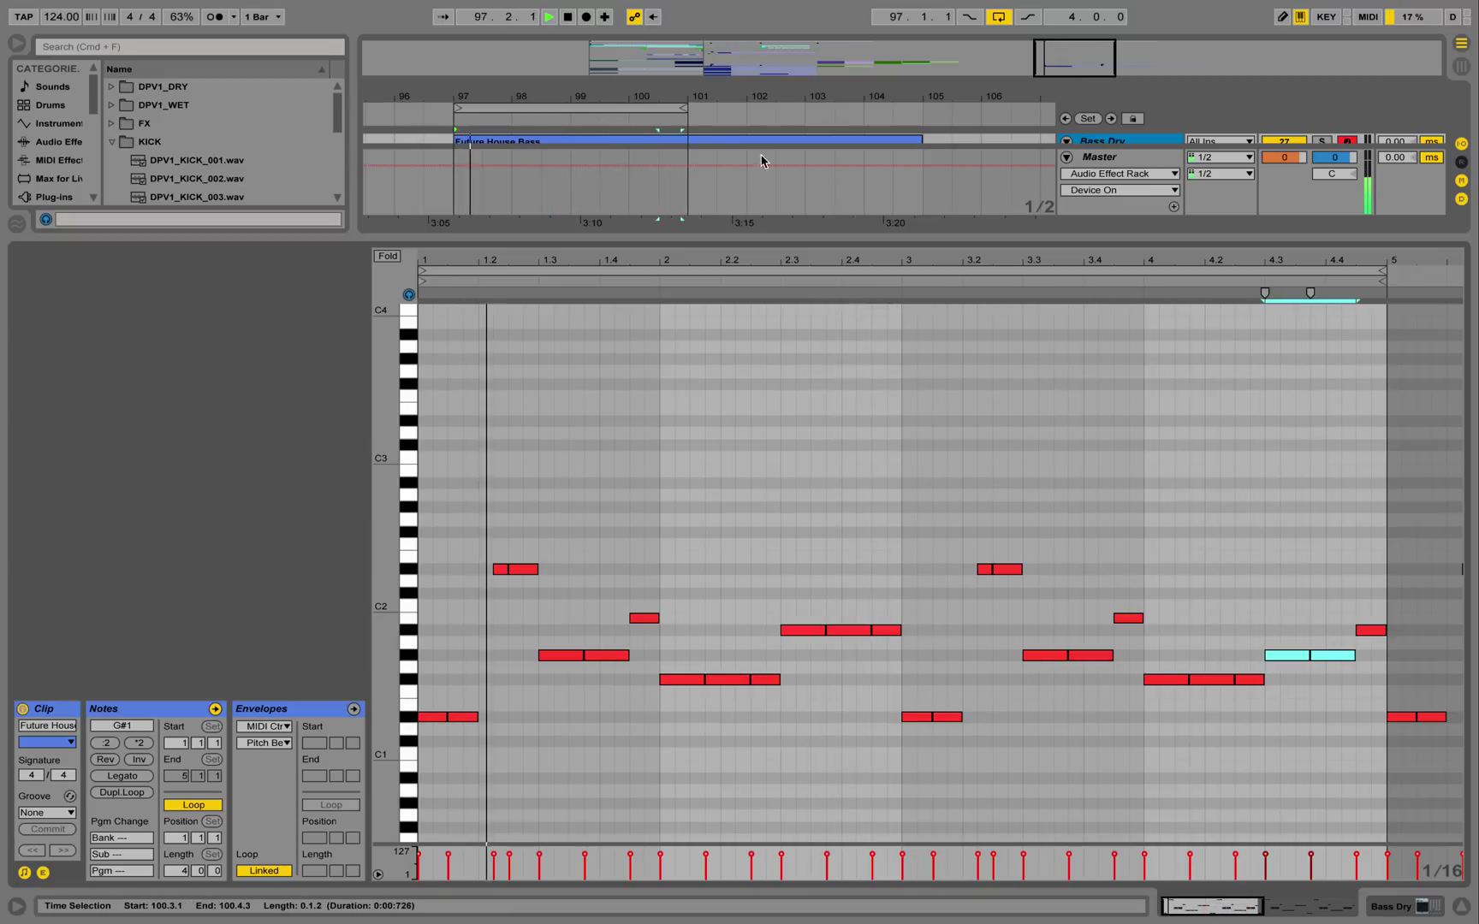
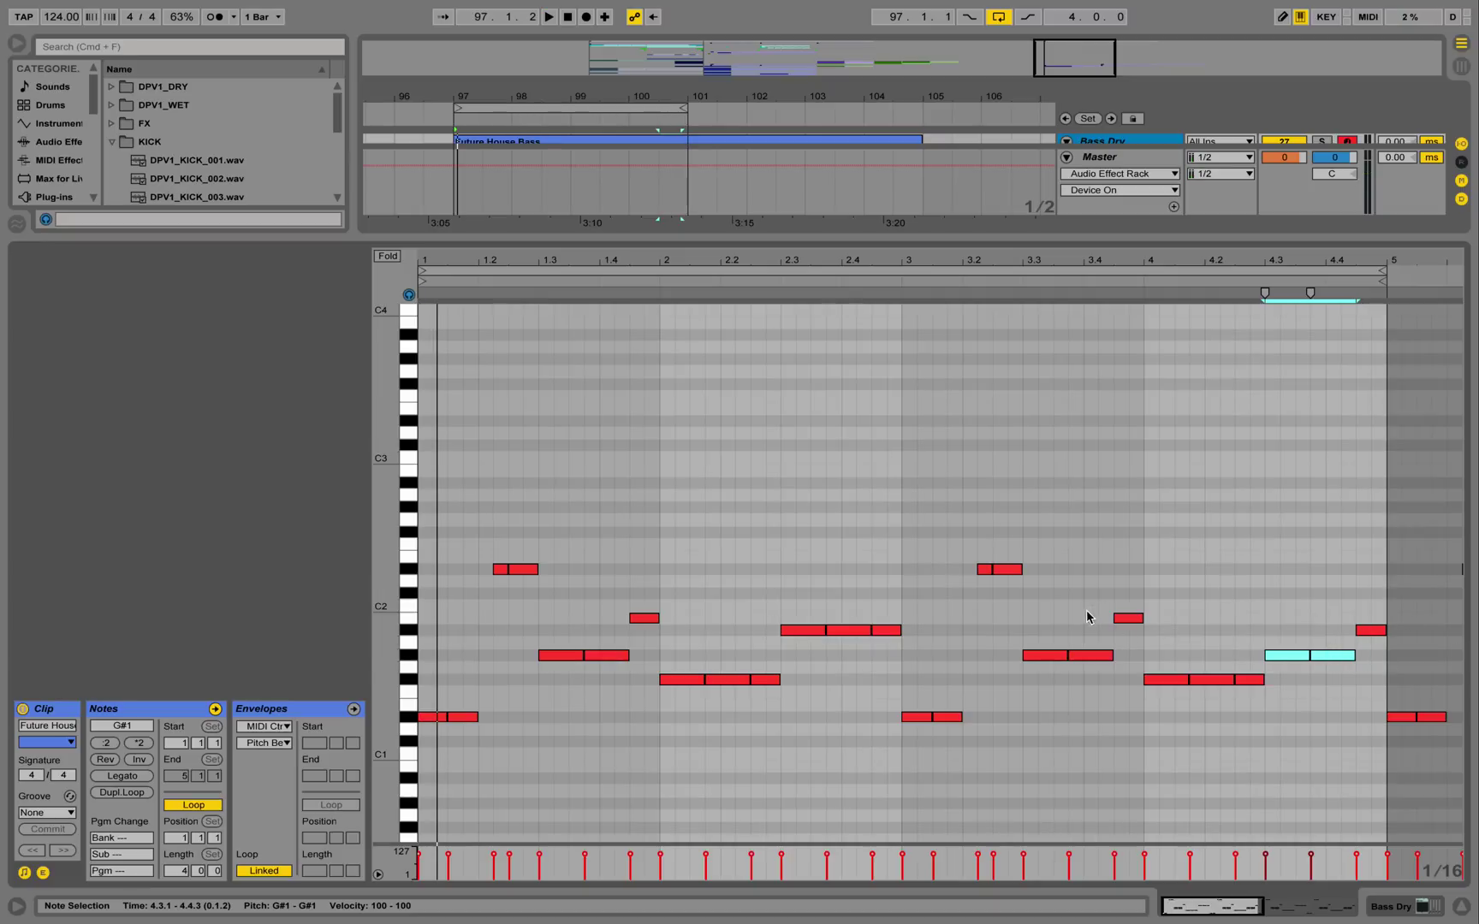
Copy the notes of bars 1 and 2 over bars 3 and 4 again, and lower the first two A#1 notes from 4.3.1 to G#1
mouse_move(818, 265)
mouse_down()
mouse_move(783, 265)
mouse_move(775, 244)
mouse_move(771, 282)
mouse_move(741, 261)
mouse_move(779, 272)
mouse_move(772, 242)
mouse_up()
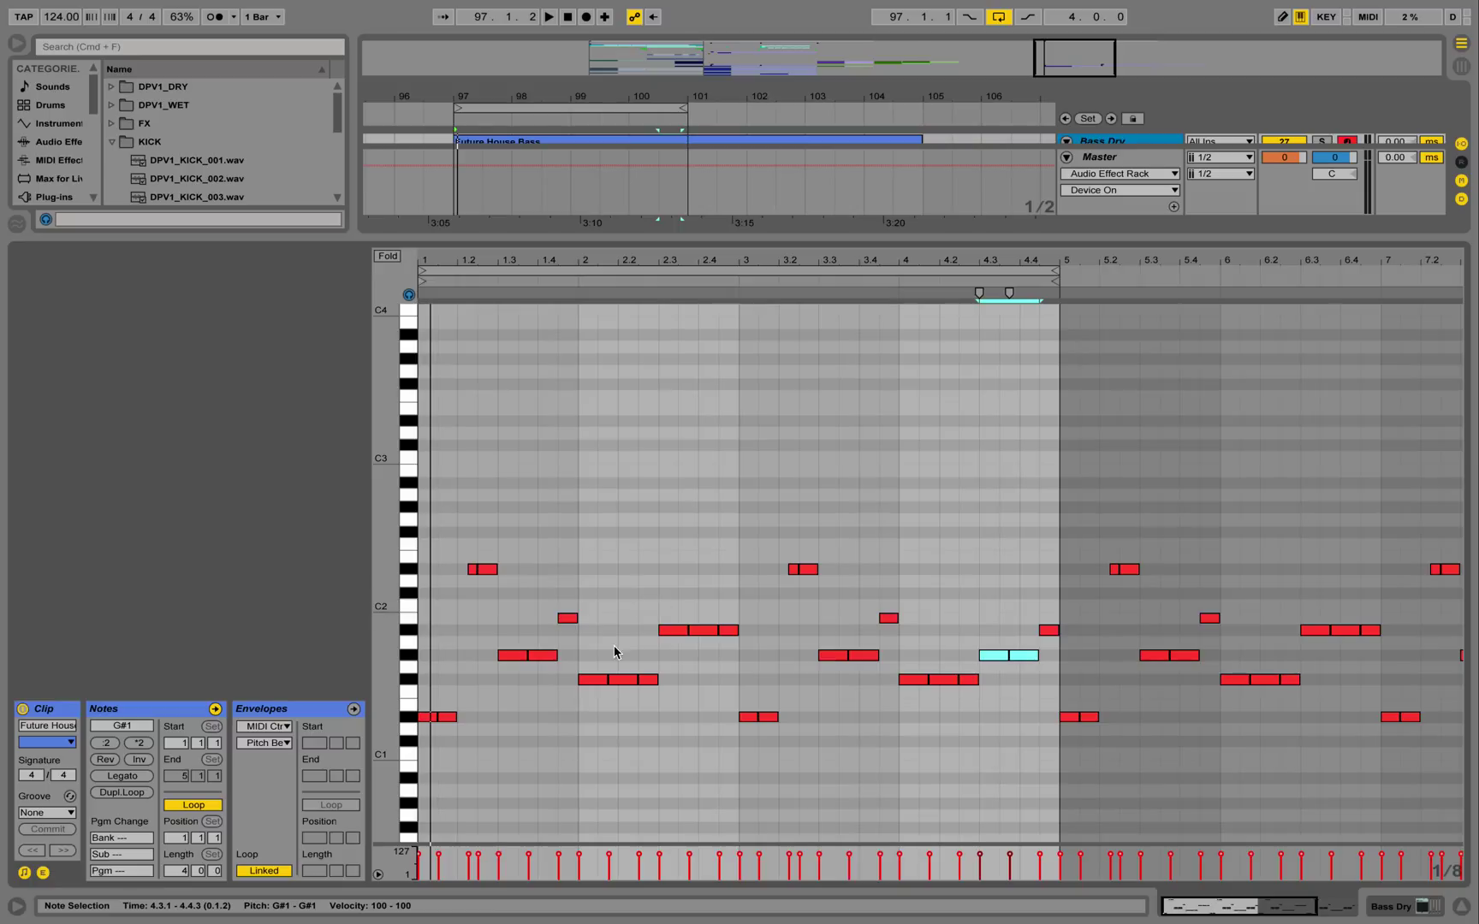
drag(733, 743, 274, 509)
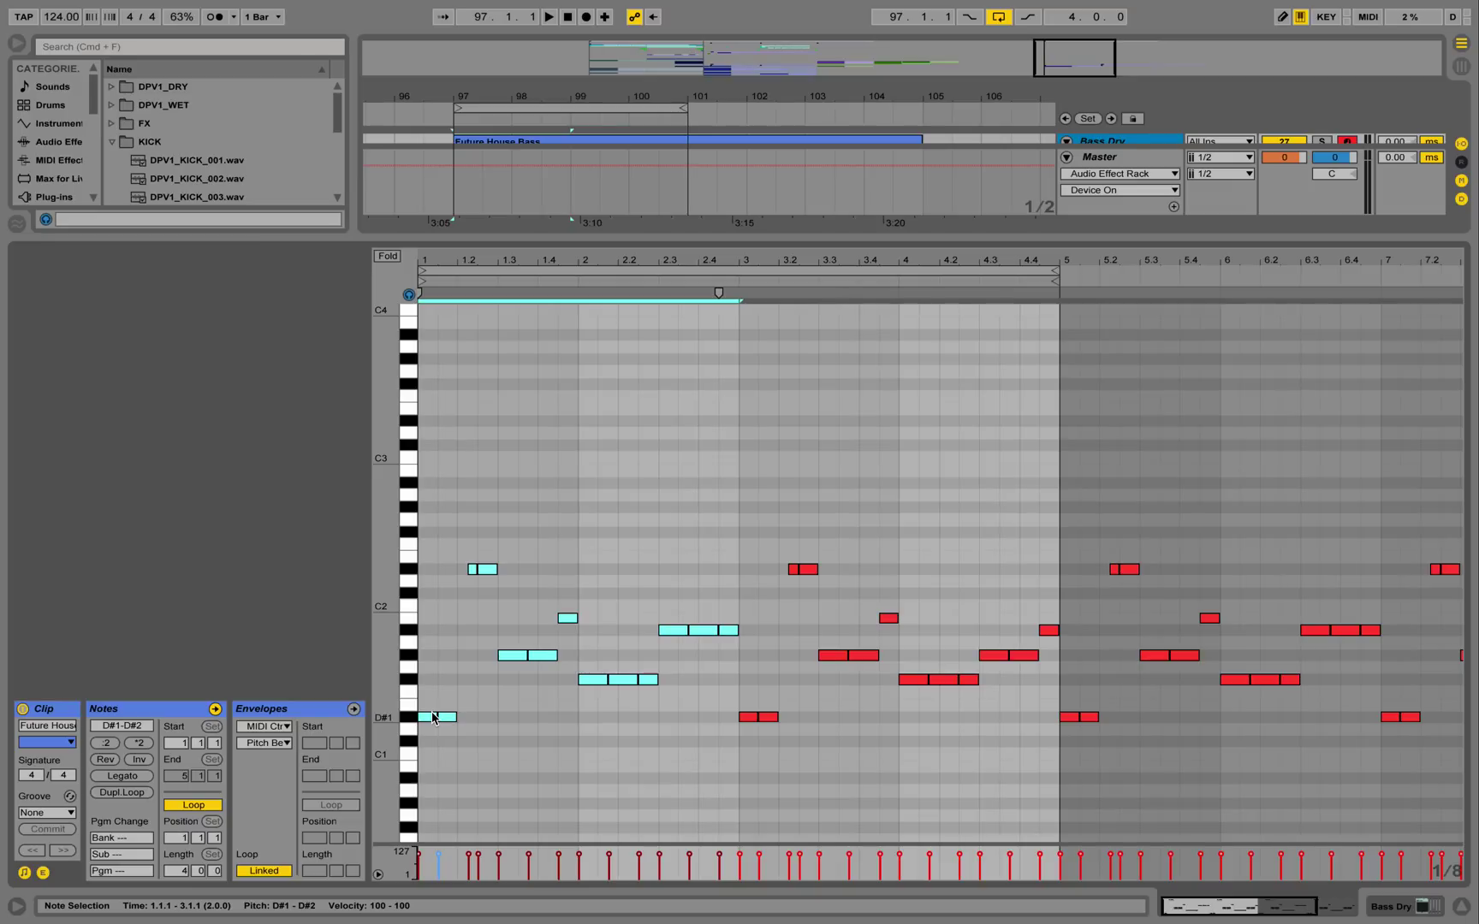
drag(431, 724, 755, 723)
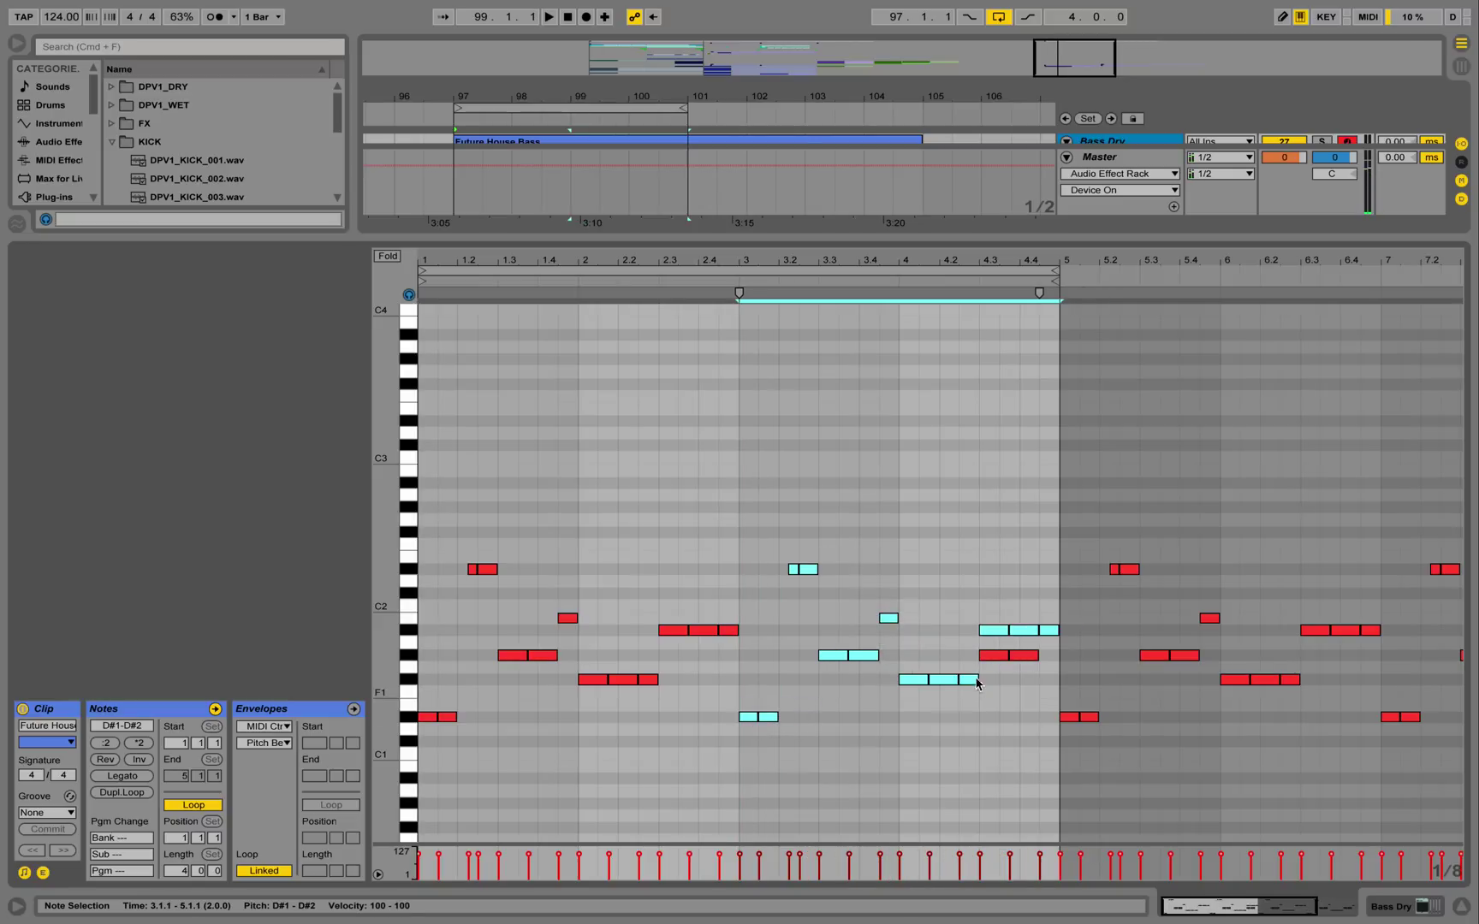
drag(974, 589, 1016, 632)
key(Down)
key(Down)
key(space)
Open the Massive synth on the Bass Dry track, look through its Massive Future House preset folder and return to the synth view
click(1402, 905)
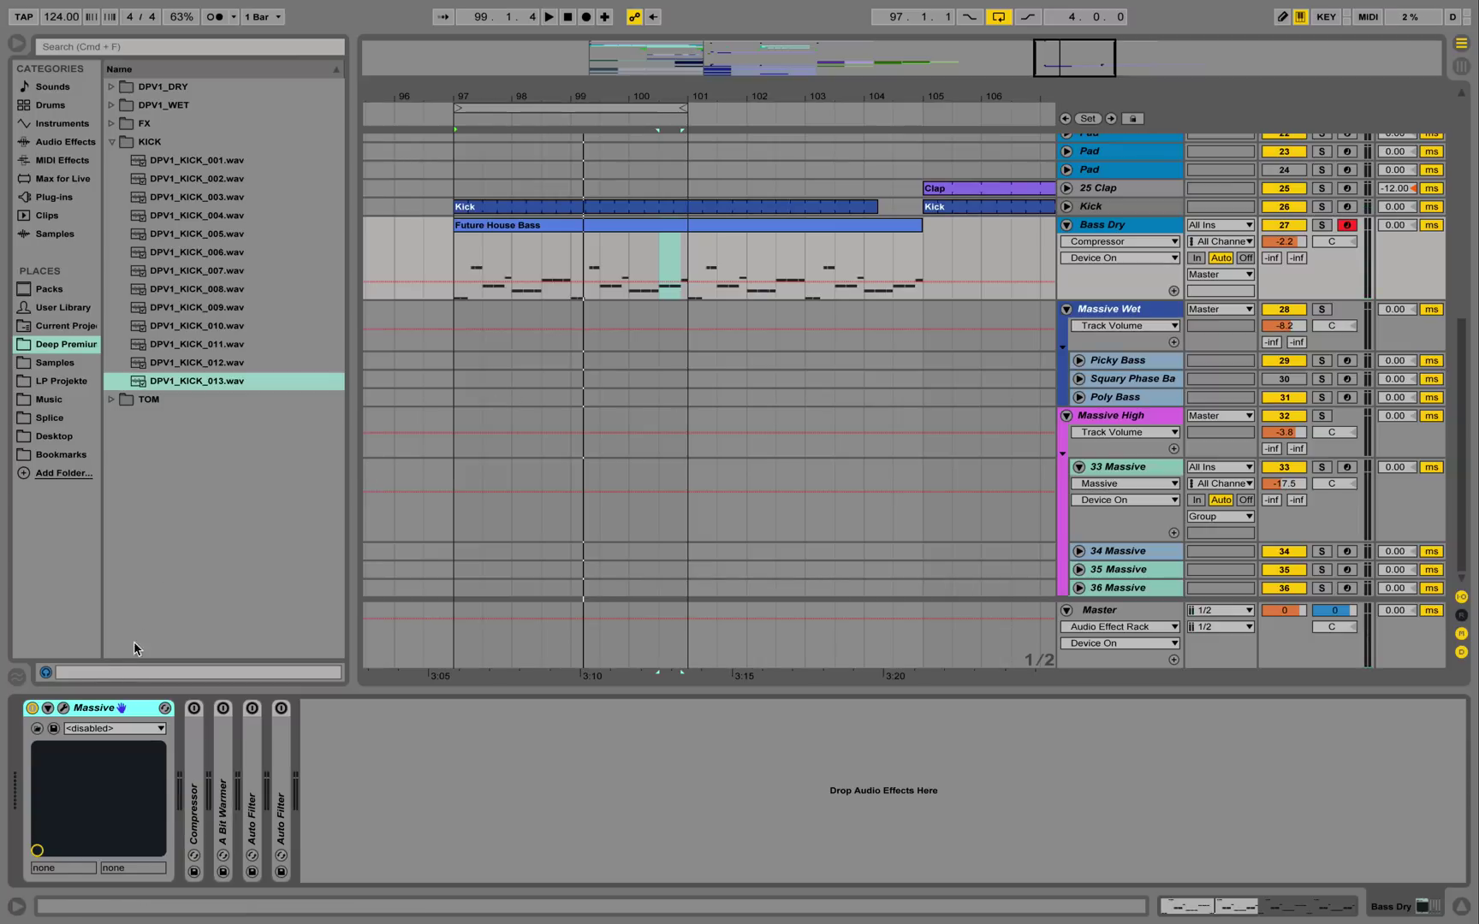
click(63, 709)
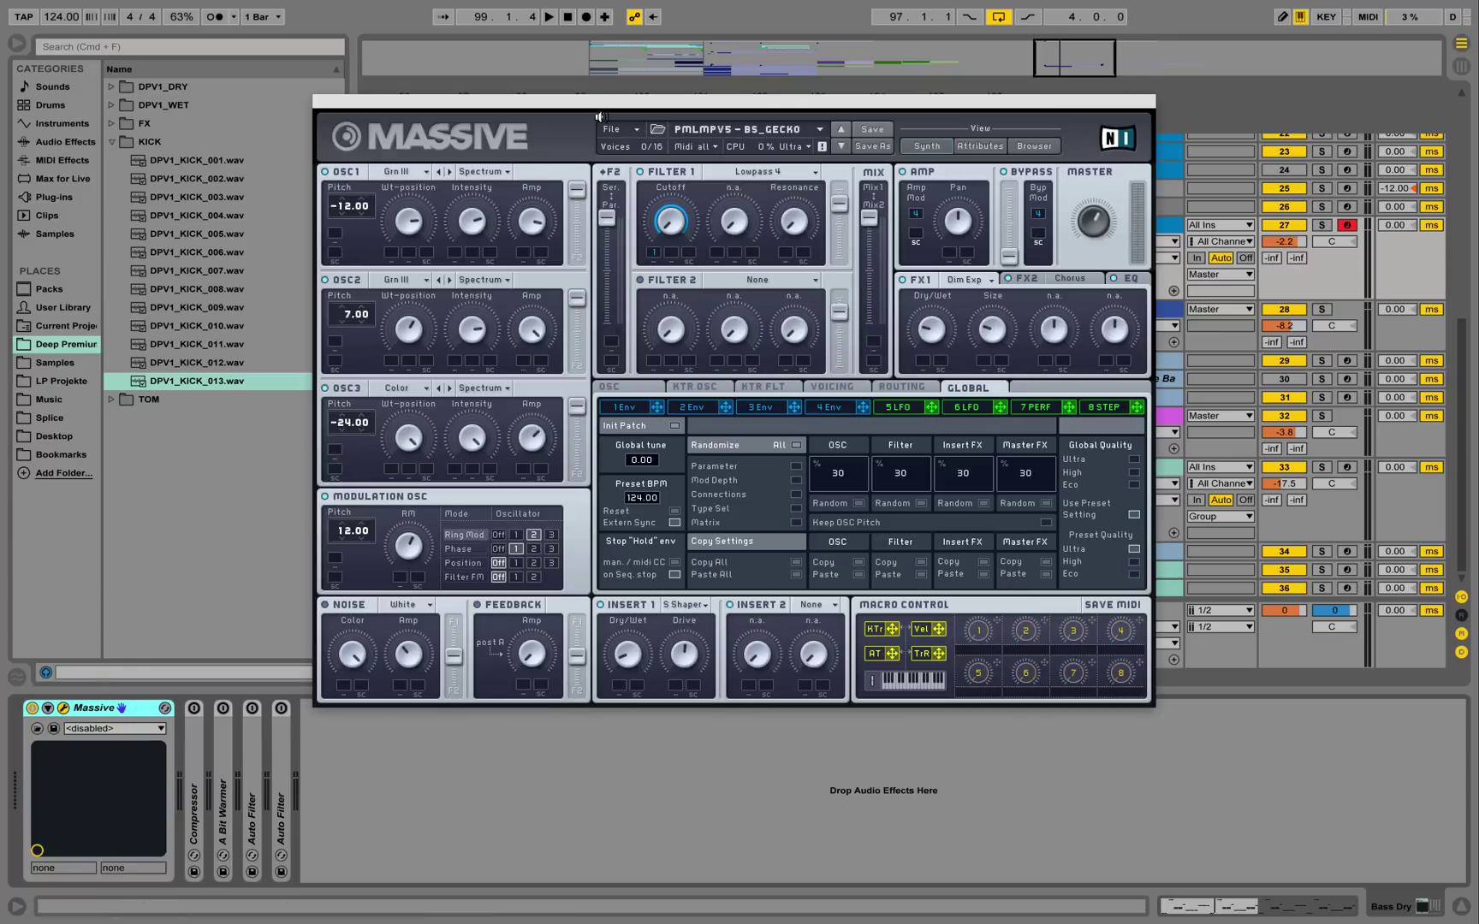
click(816, 134)
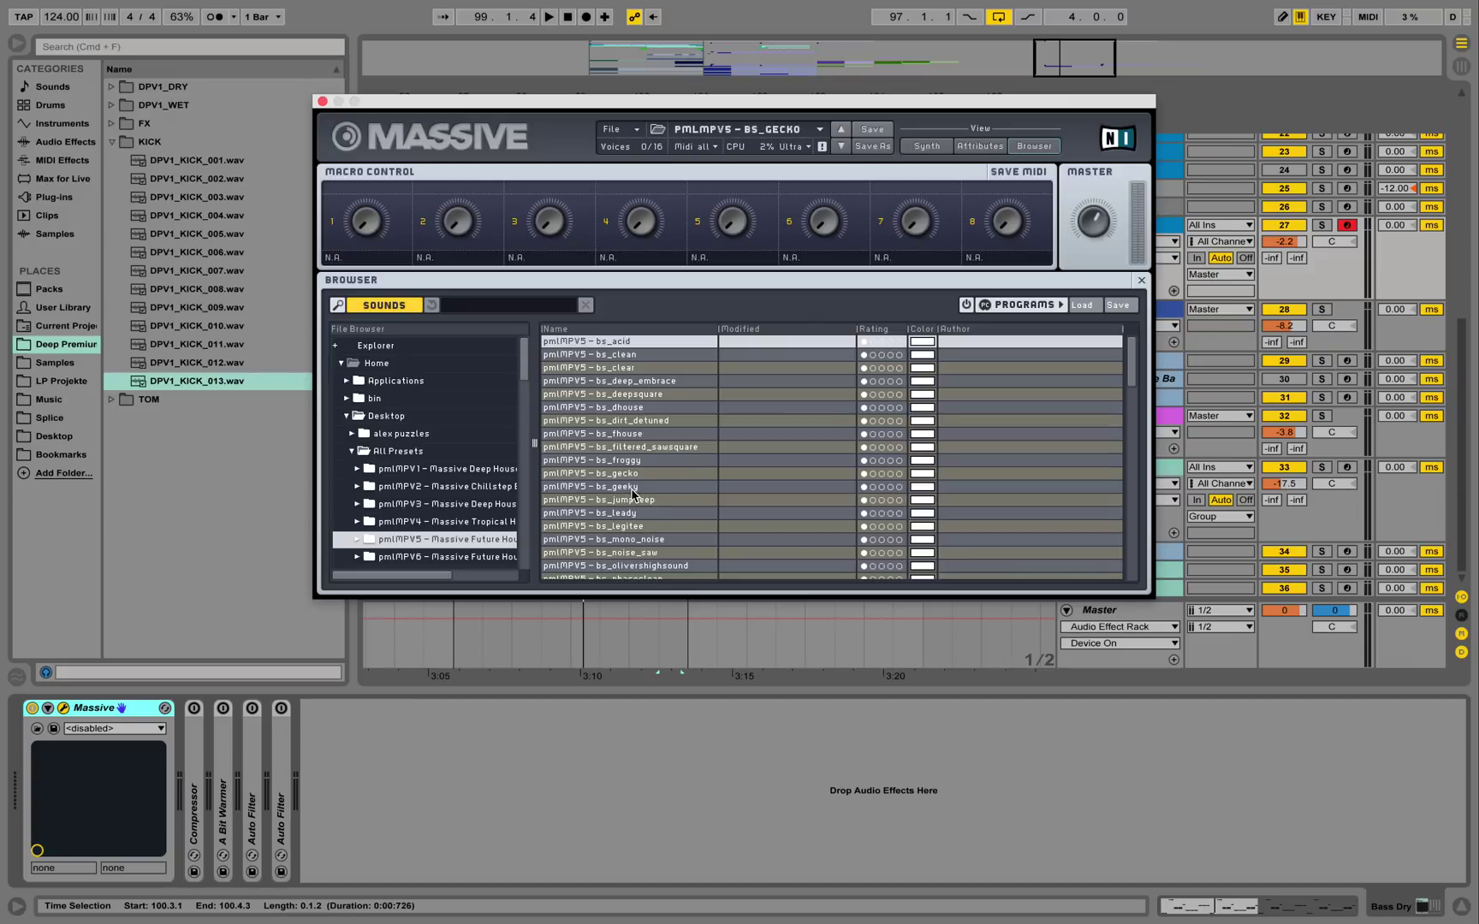
click(921, 147)
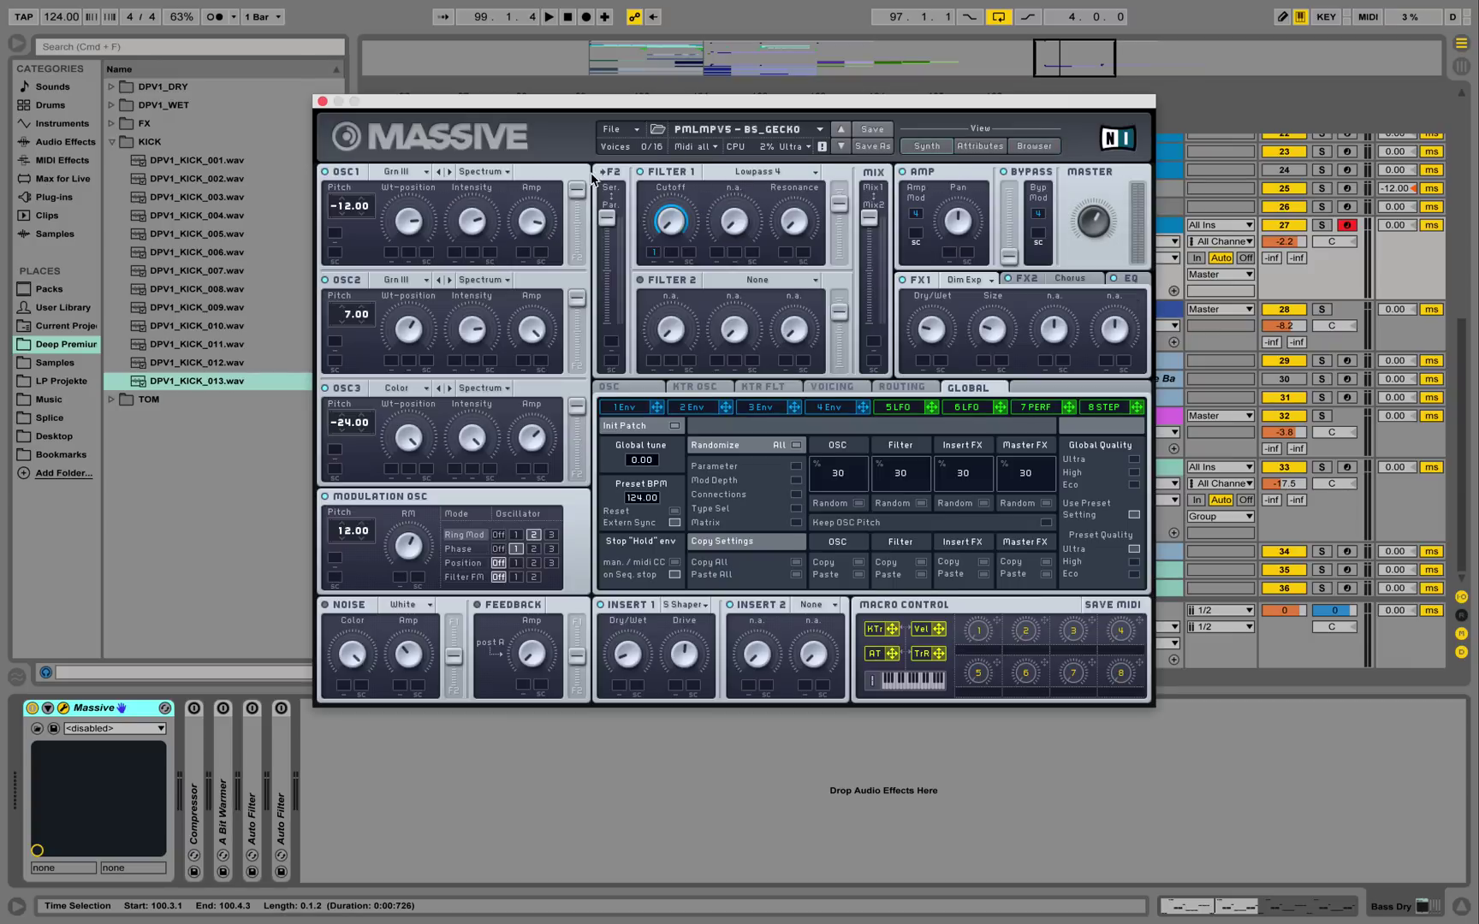
Examine the wavetable choices of oscillators 1 and 3 and the filter type of Filter 1 in Massive
click(403, 173)
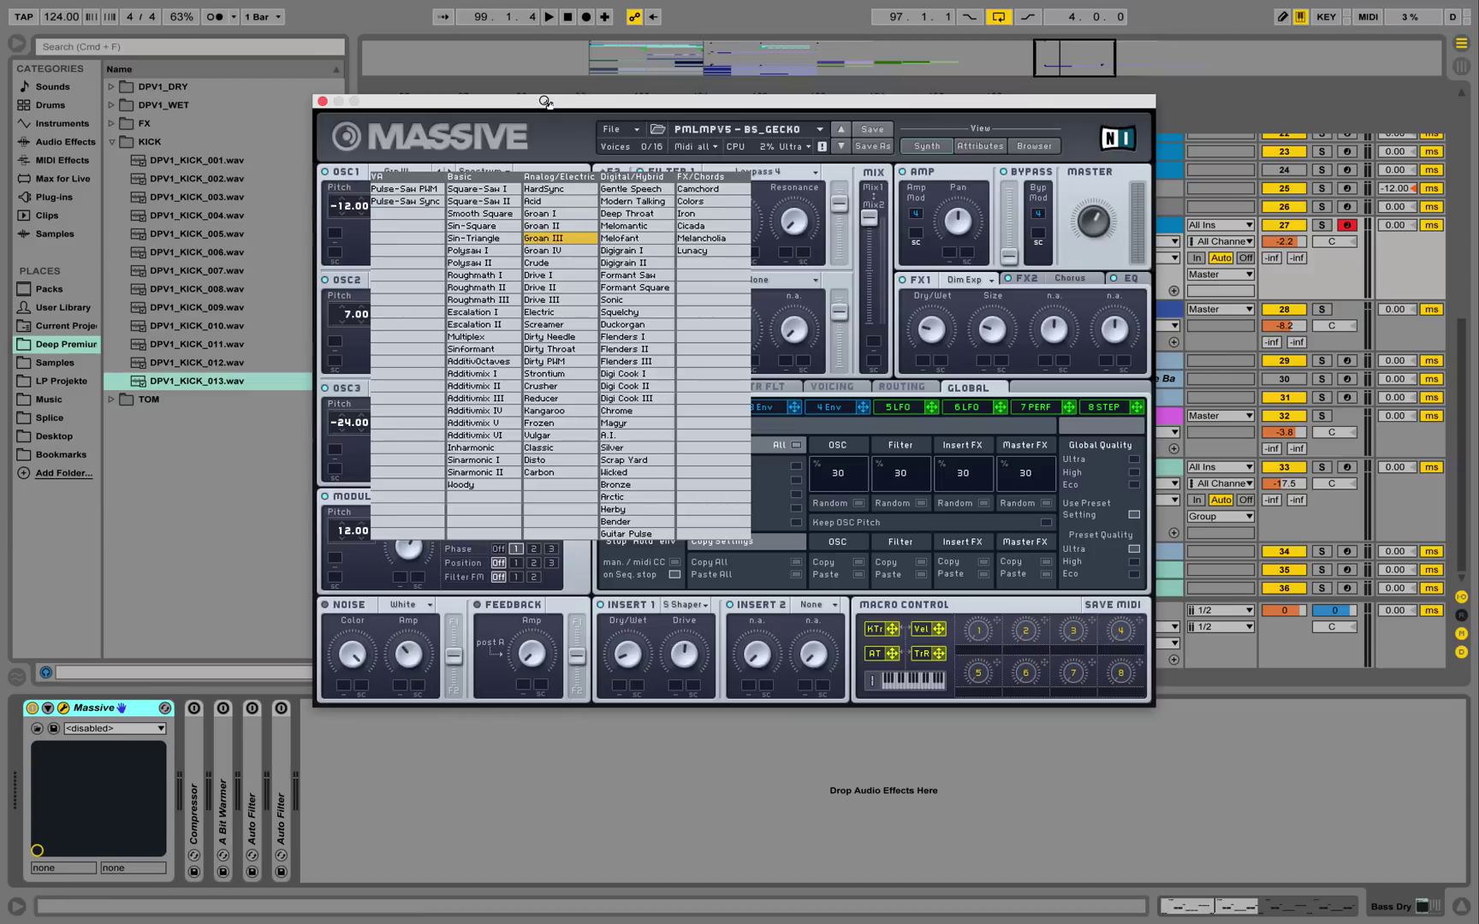
key(Escape)
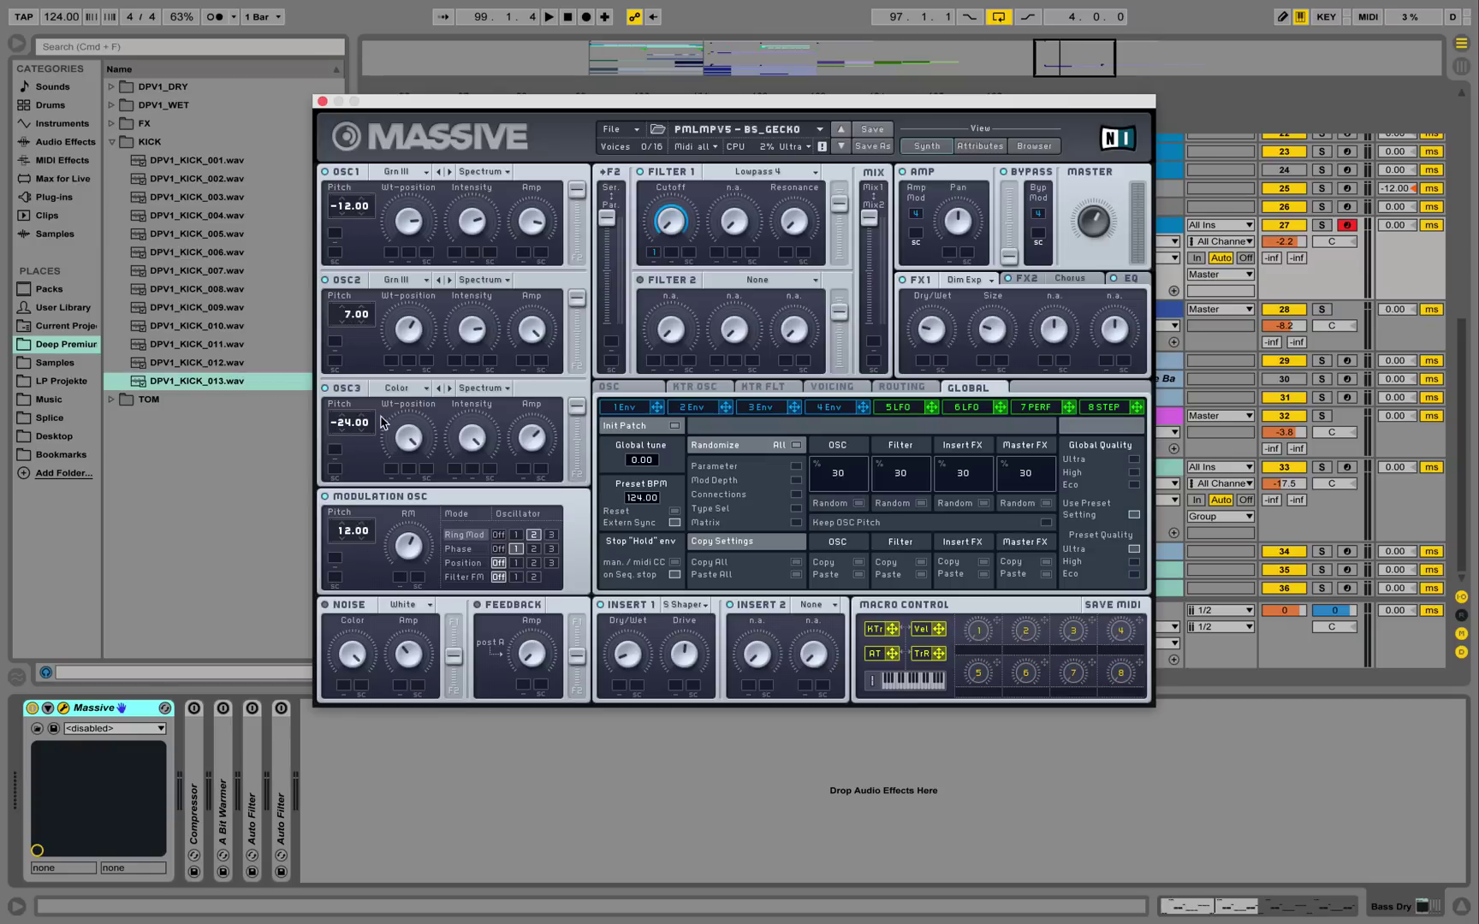
click(426, 390)
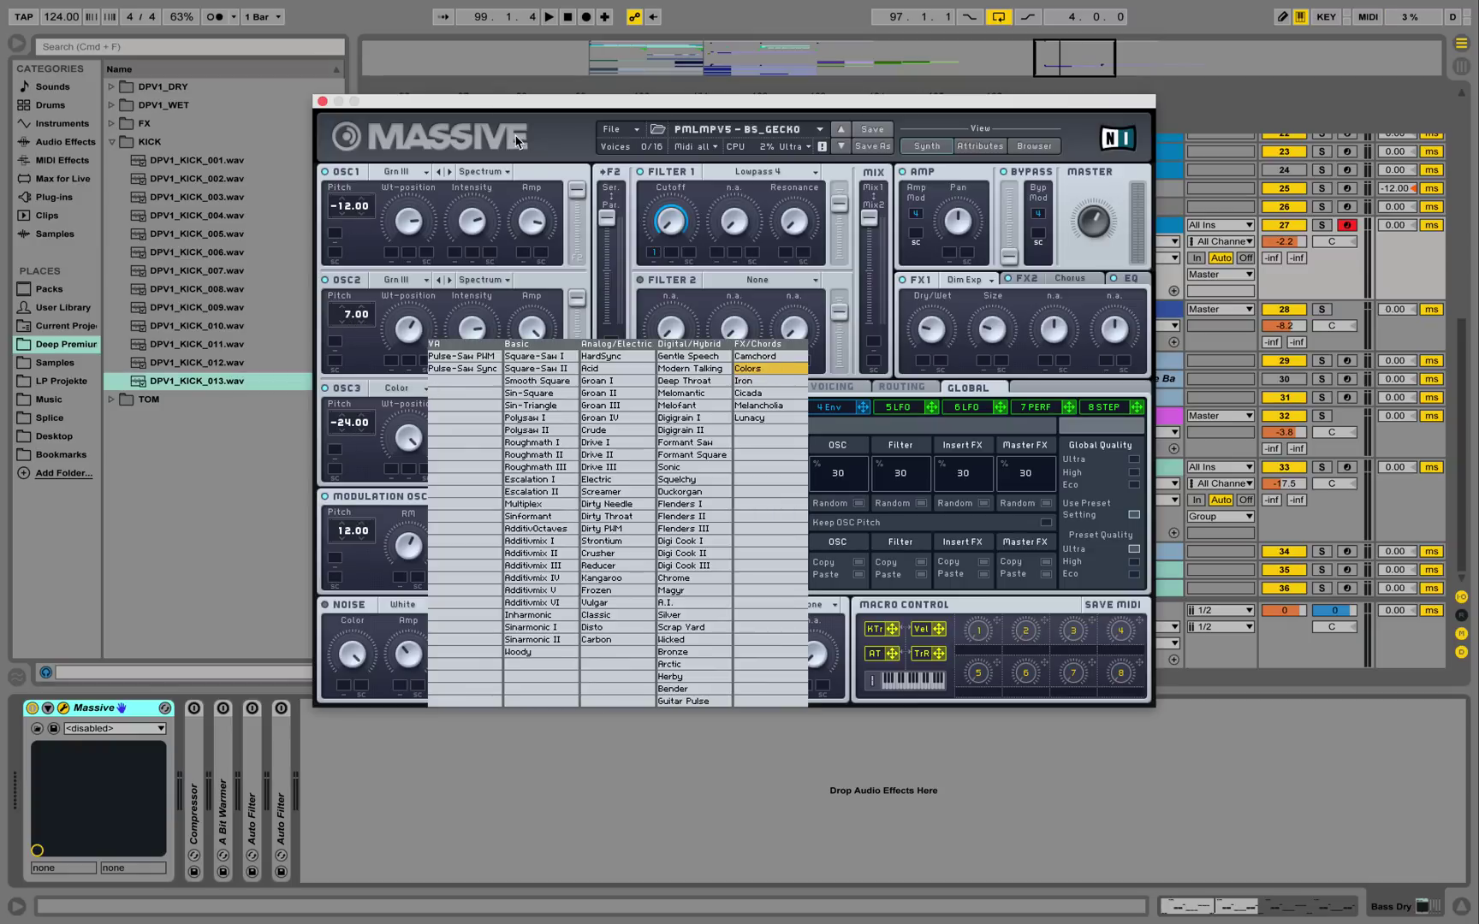
click(766, 370)
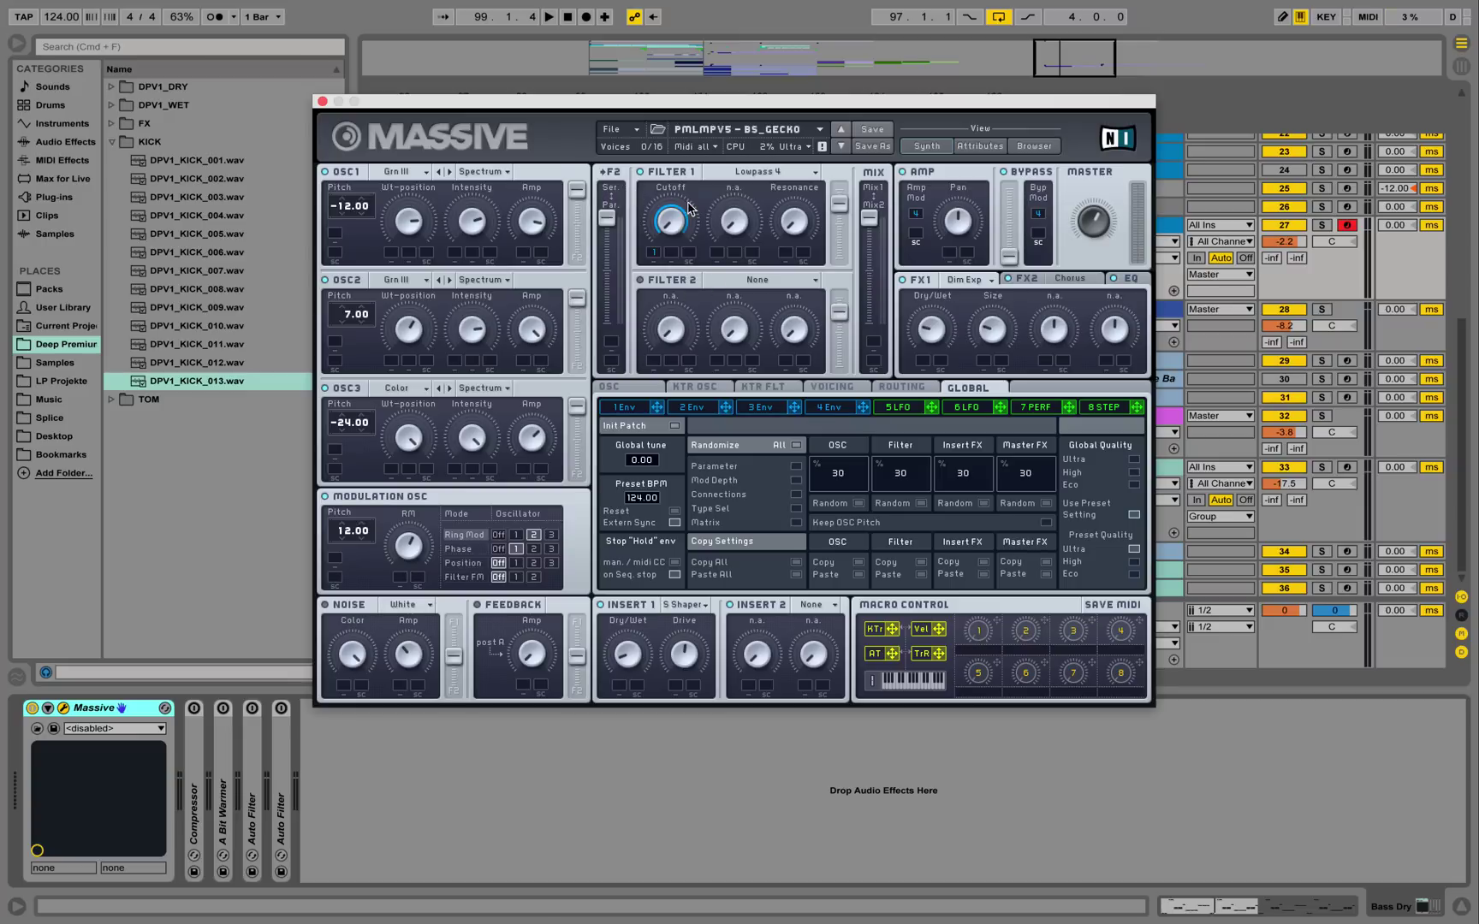
click(779, 177)
click(790, 178)
Examine the effect choices of FX1 and the settings of FX2 and the EQ in Massive
click(991, 281)
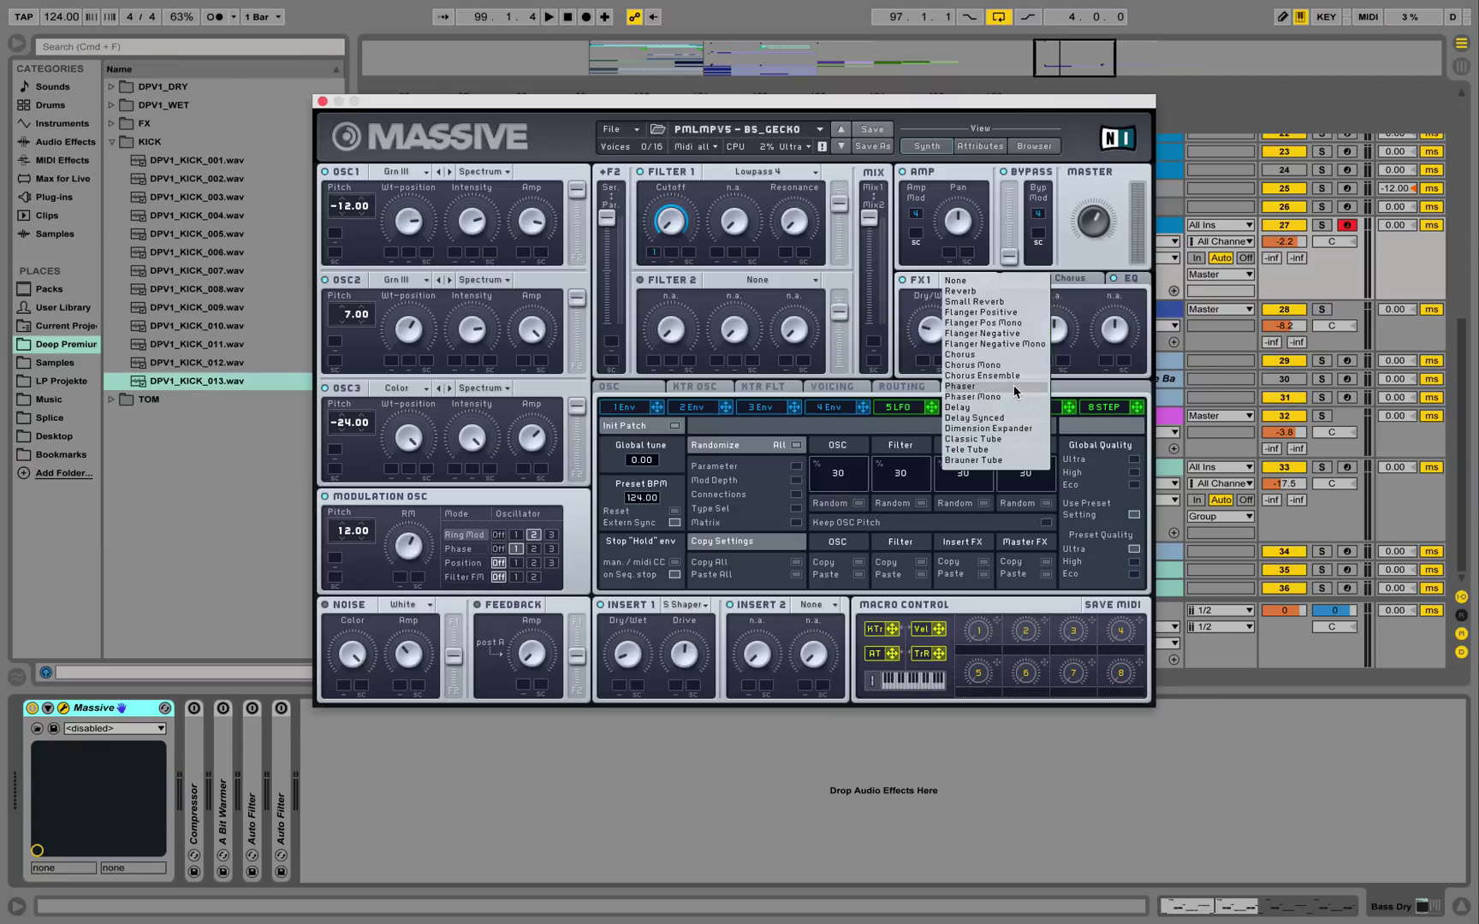
click(1021, 429)
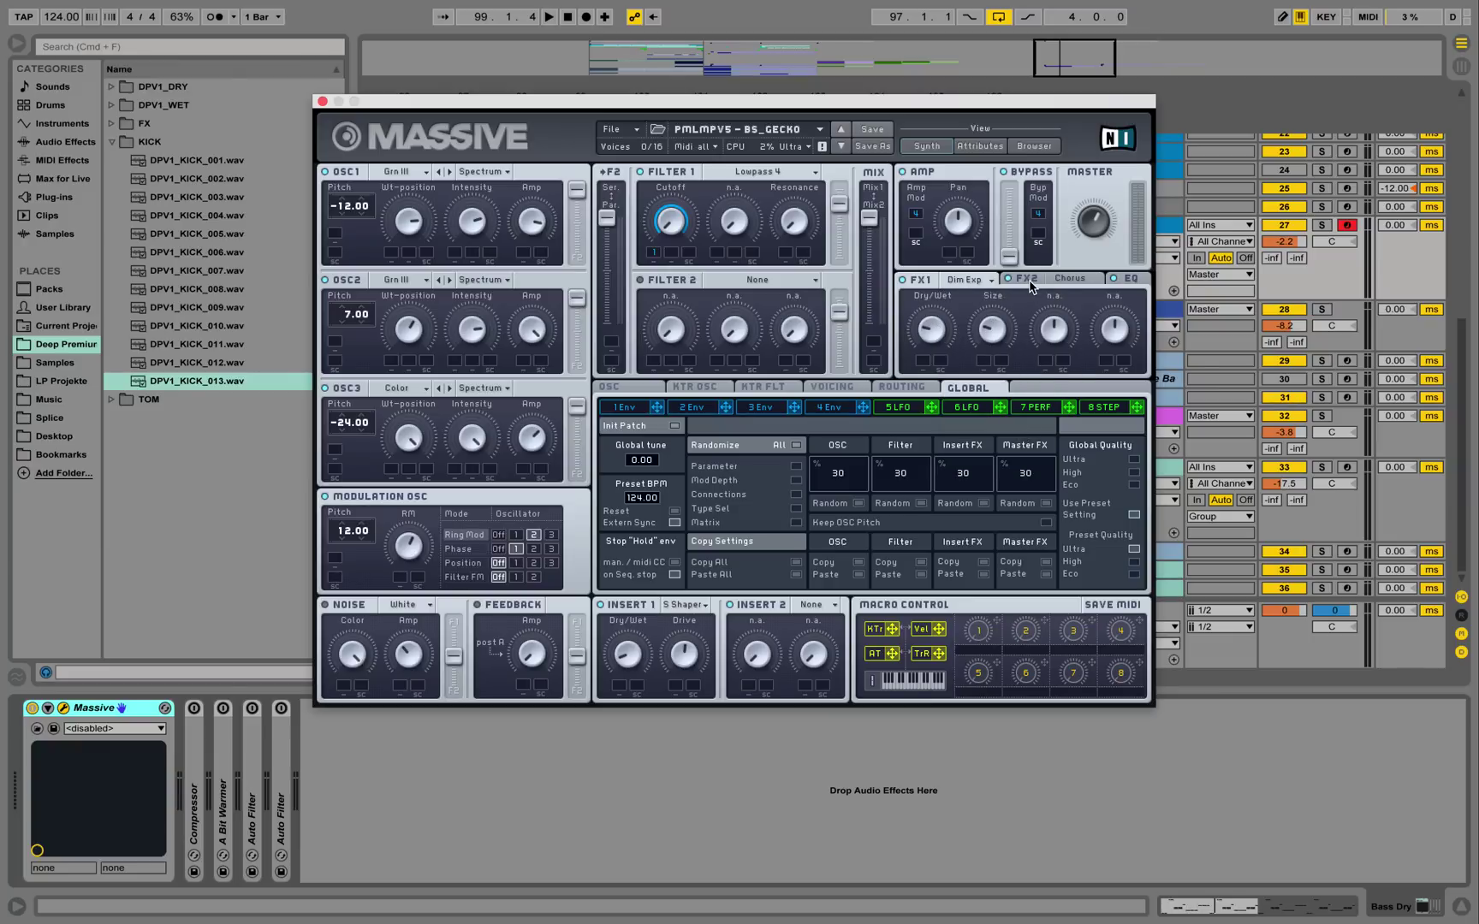
click(1028, 280)
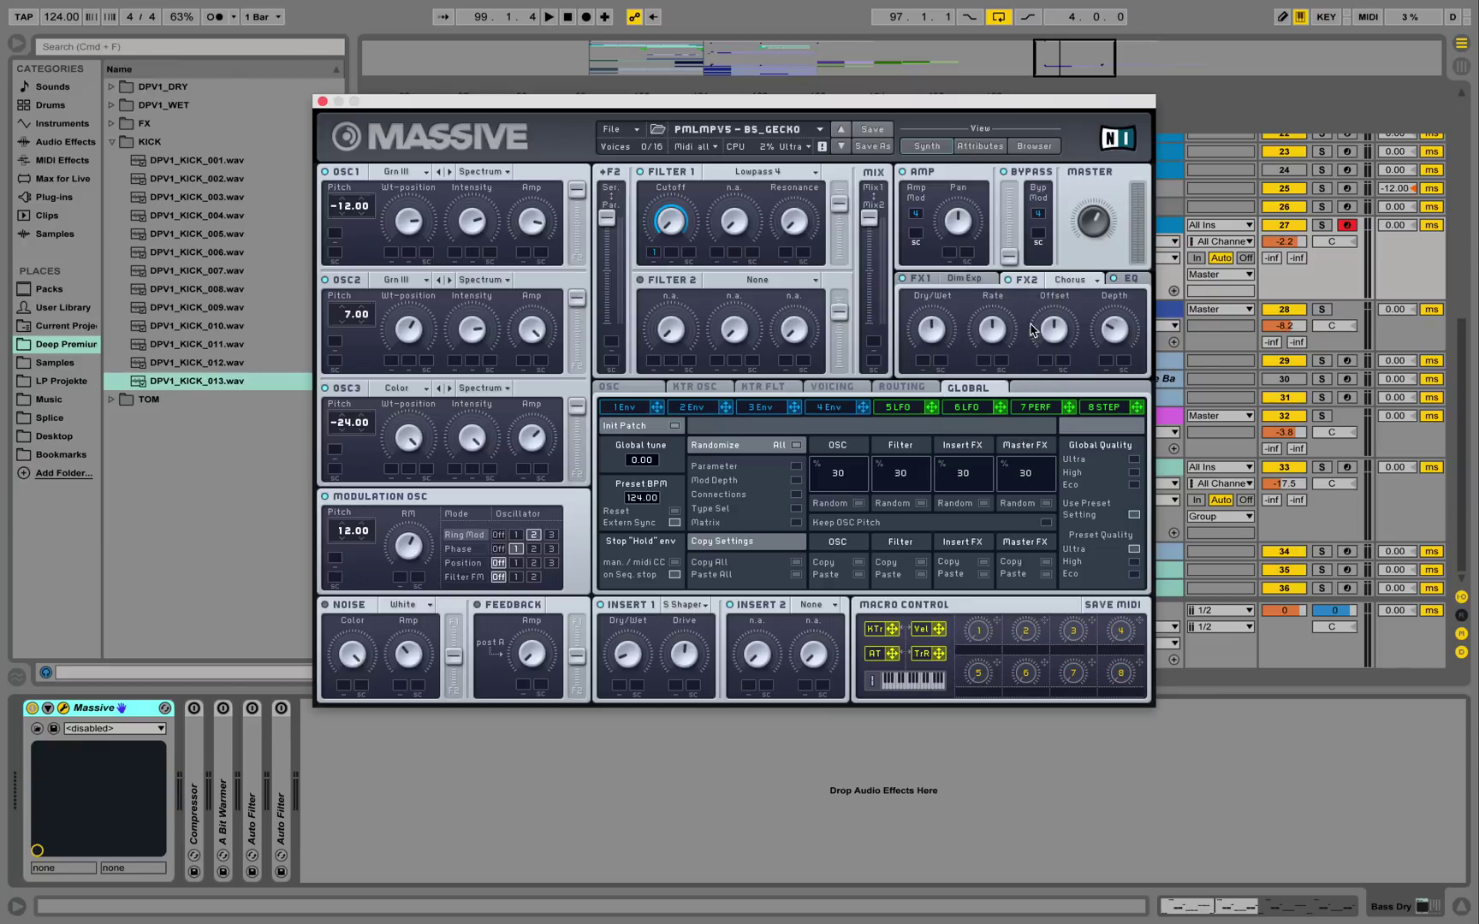
click(1115, 280)
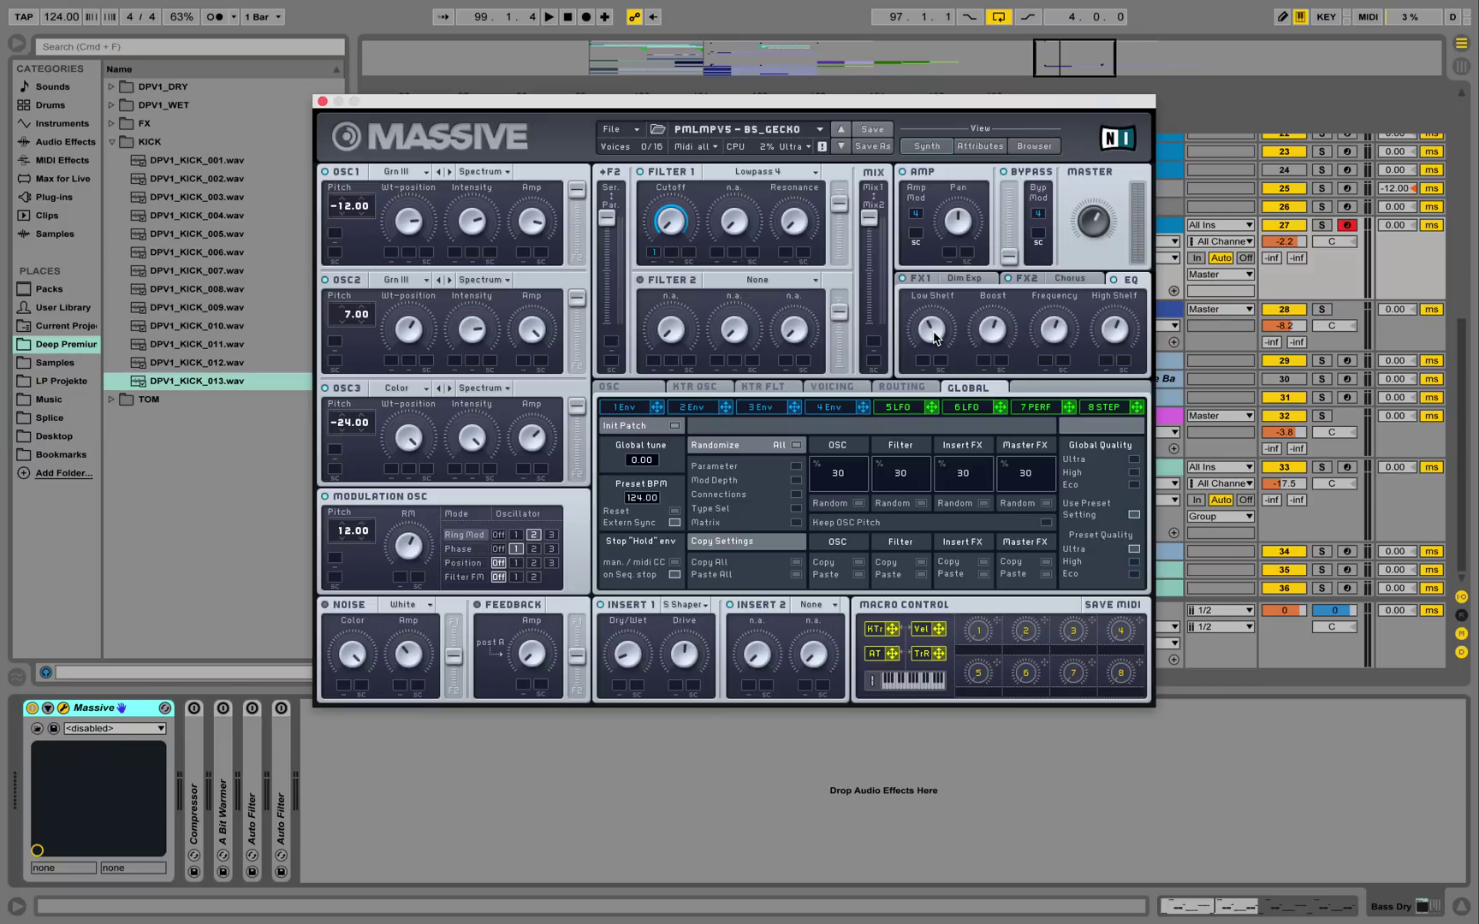
Examine the Insert 1 effect choices, the signal routing and the FX1 settings of the patch
click(706, 606)
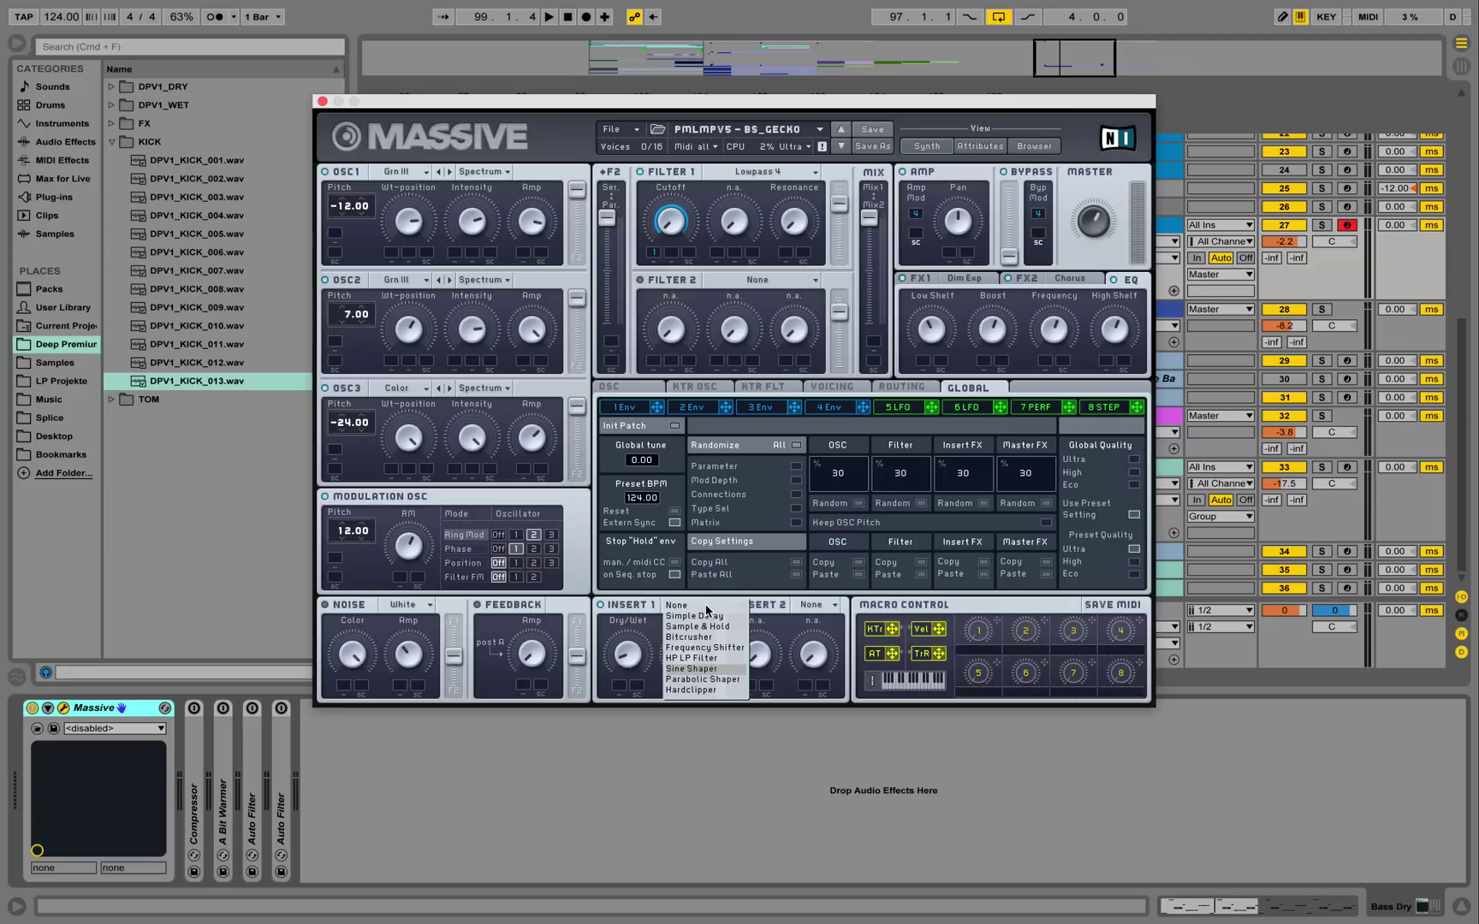
click(692, 668)
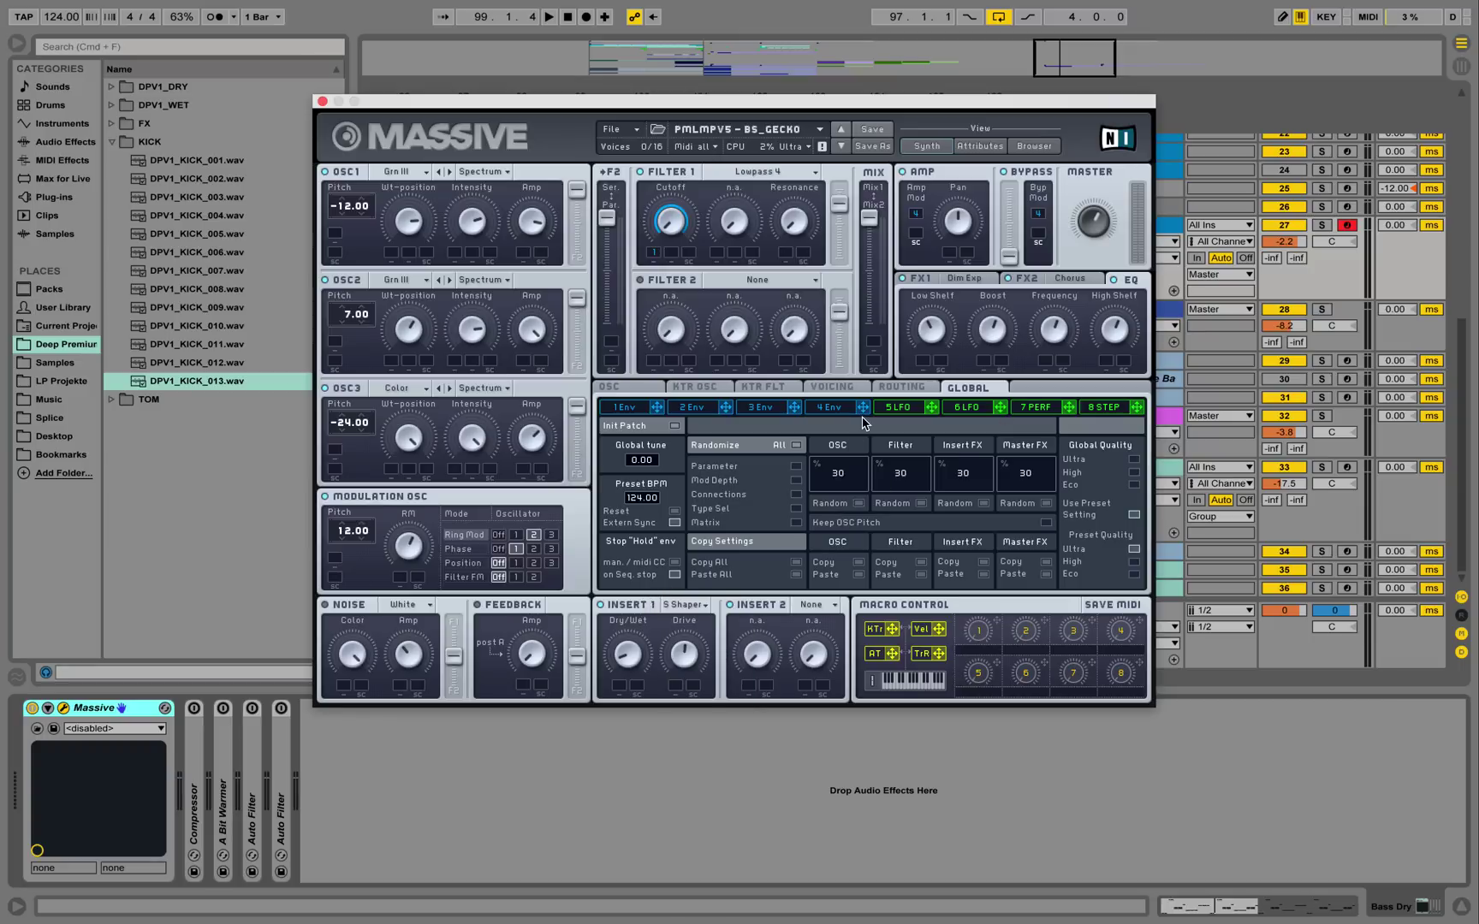
click(898, 390)
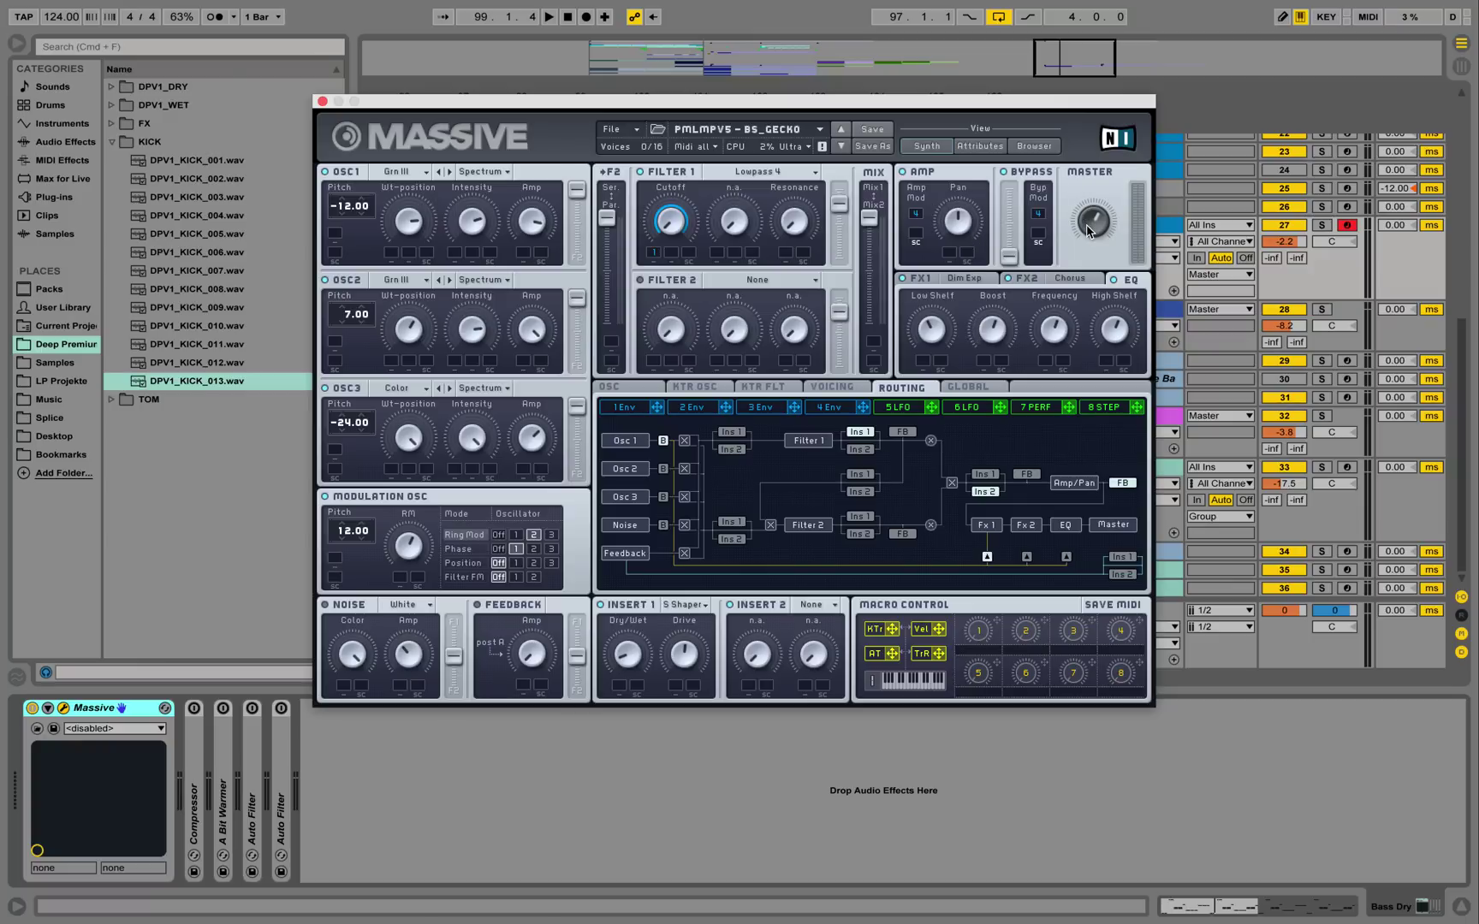
click(923, 279)
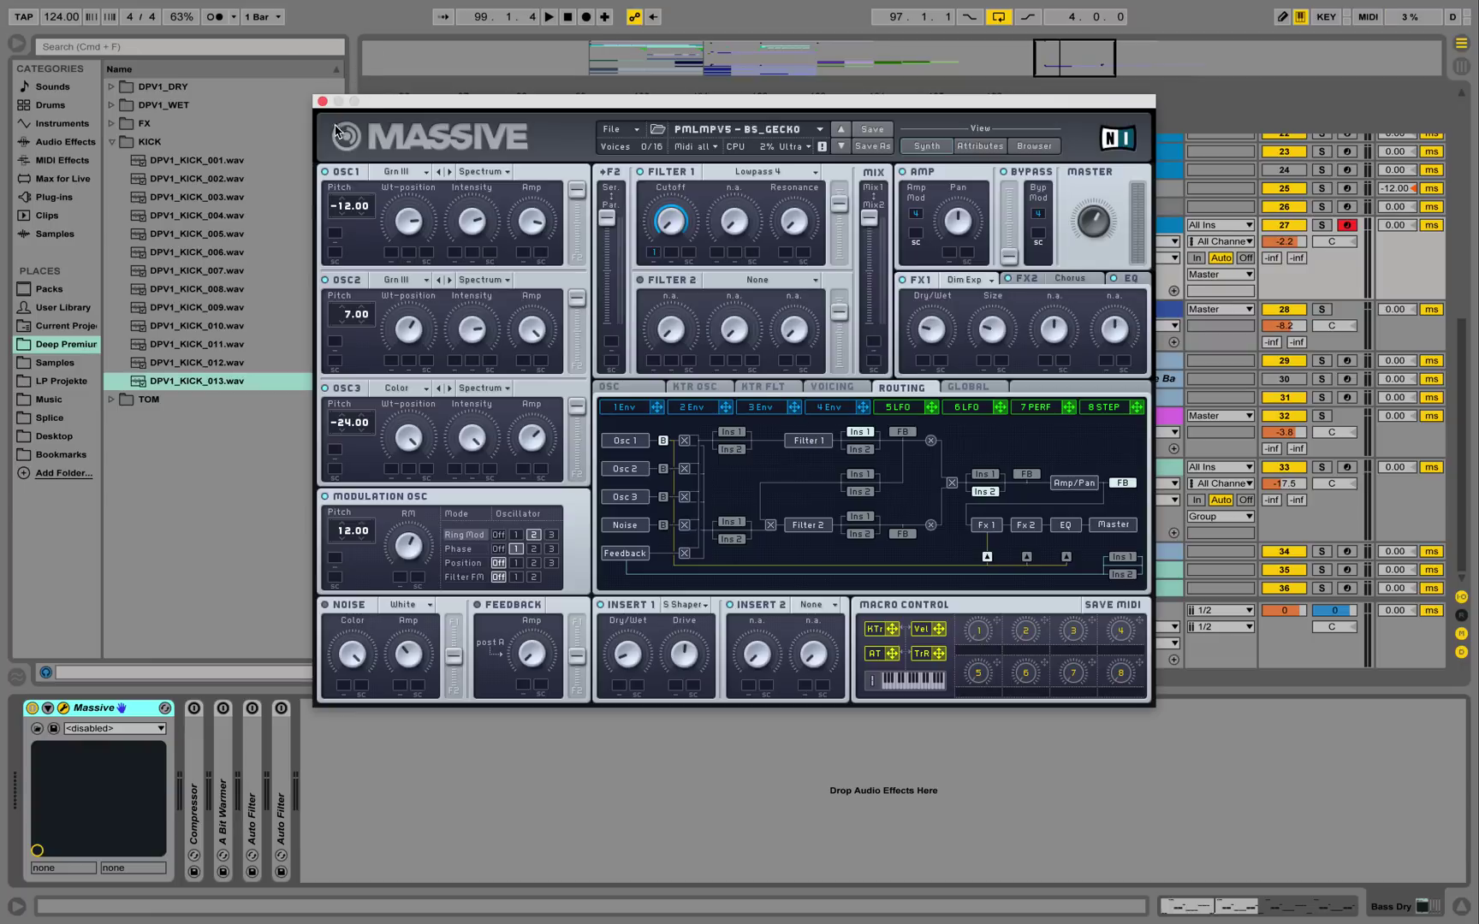
Close the Massive window and audition the bass pattern
click(322, 101)
key(space)
key(space)
Turn on the Compressor on the Bass Dry track and enable its sidechain with SideChain as the audio source
double_click(195, 746)
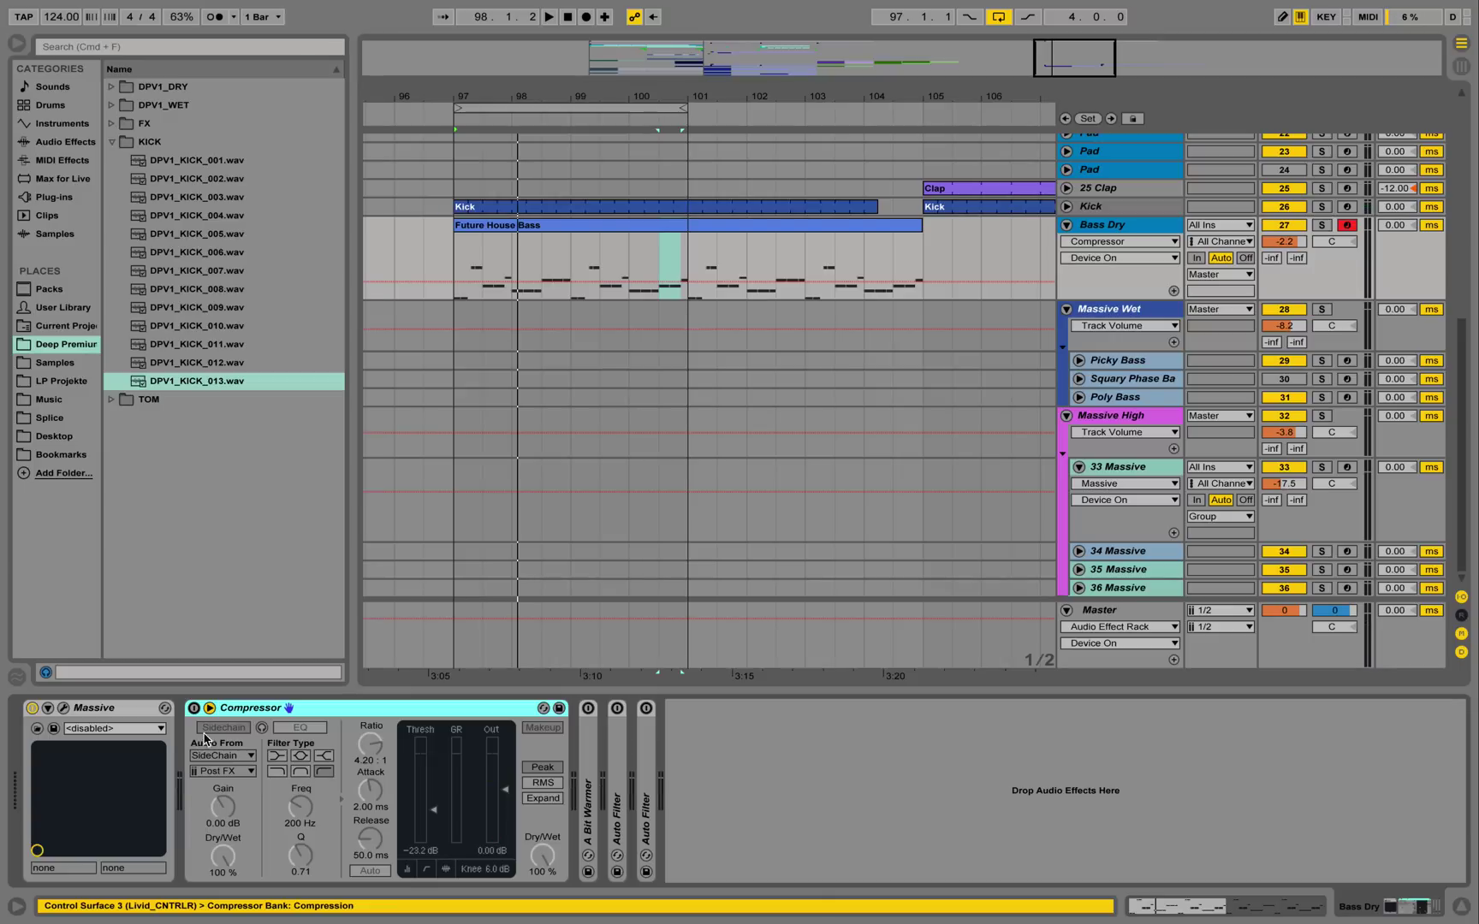
click(60, 143)
click(167, 216)
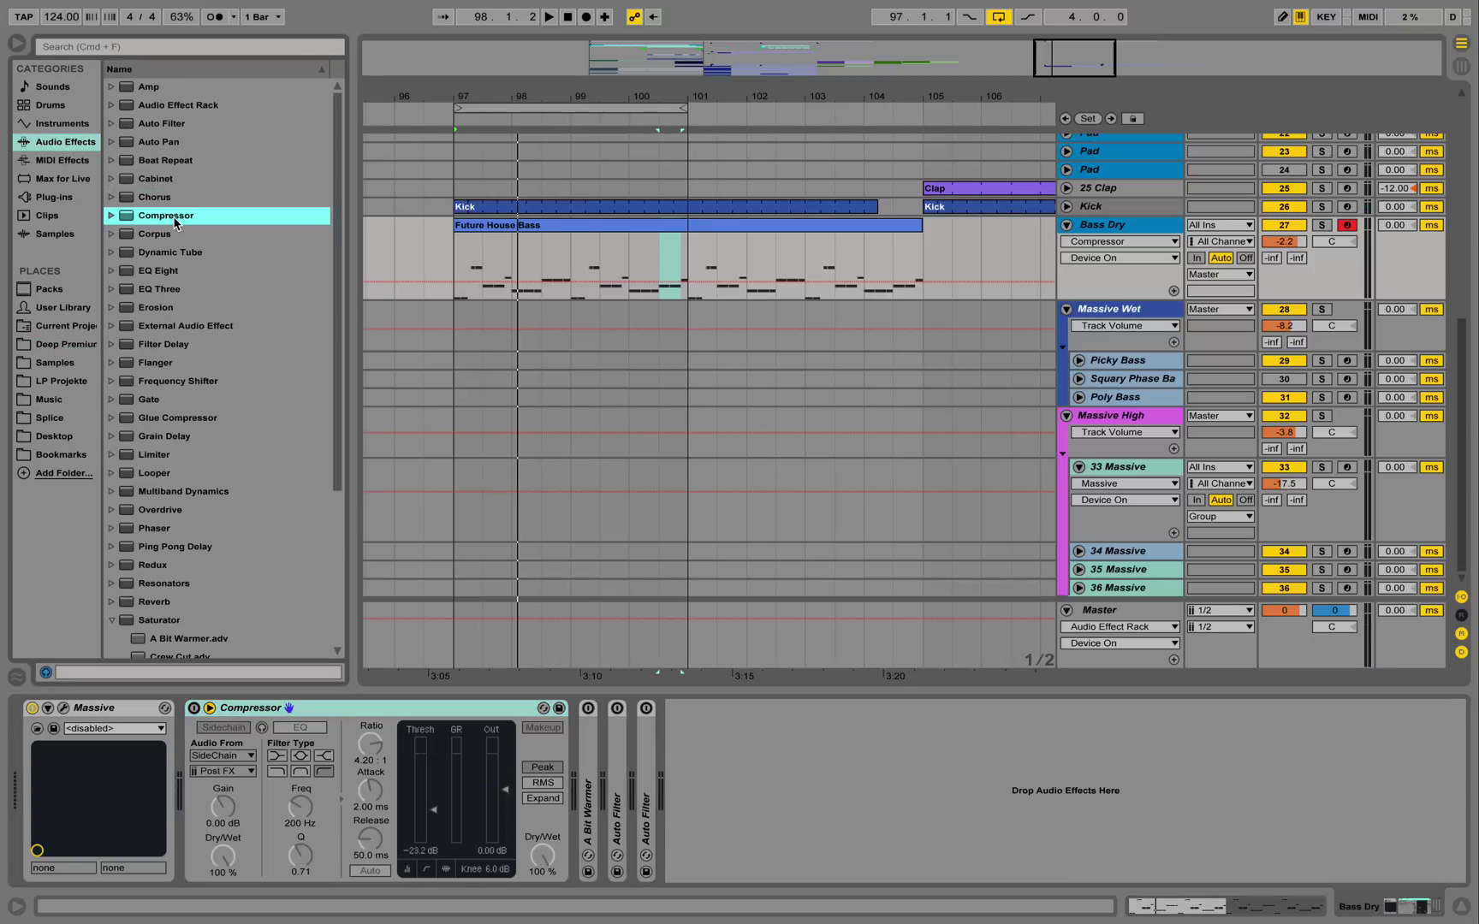
click(201, 721)
click(224, 729)
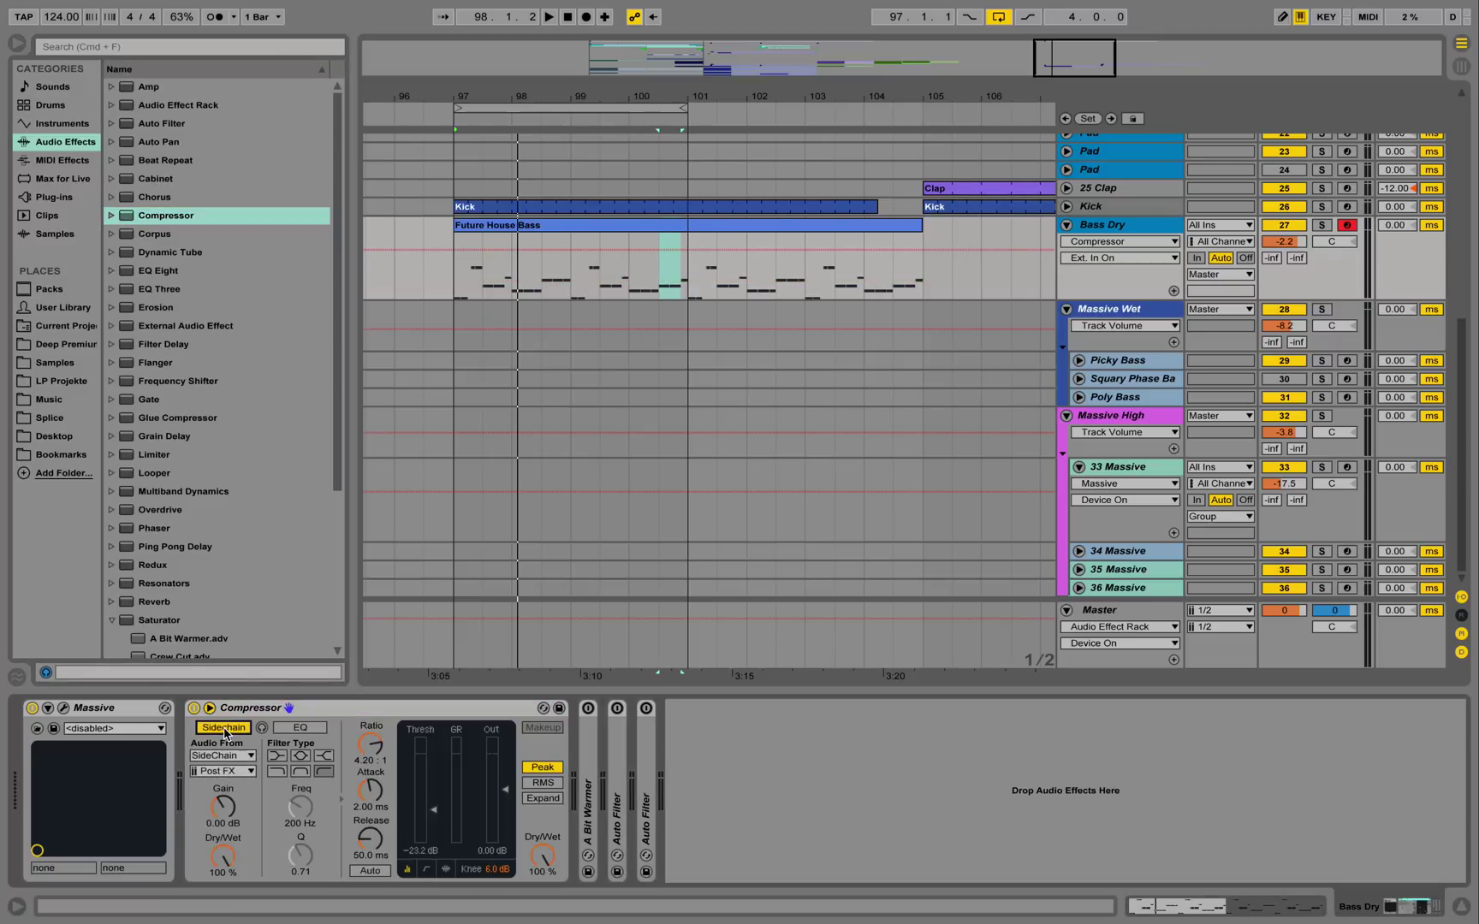
click(240, 756)
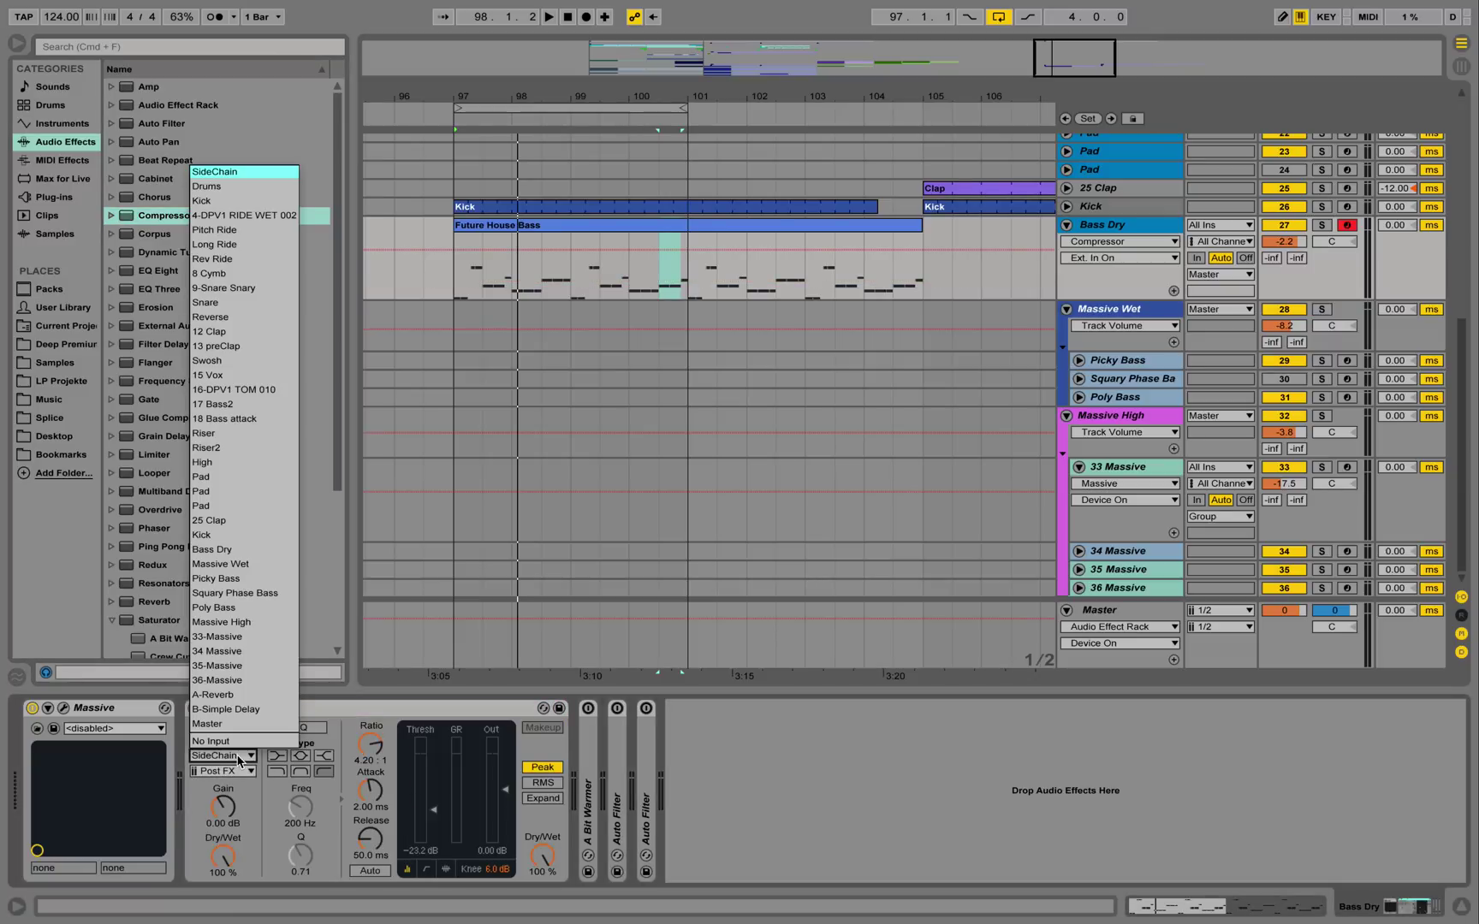
click(212, 176)
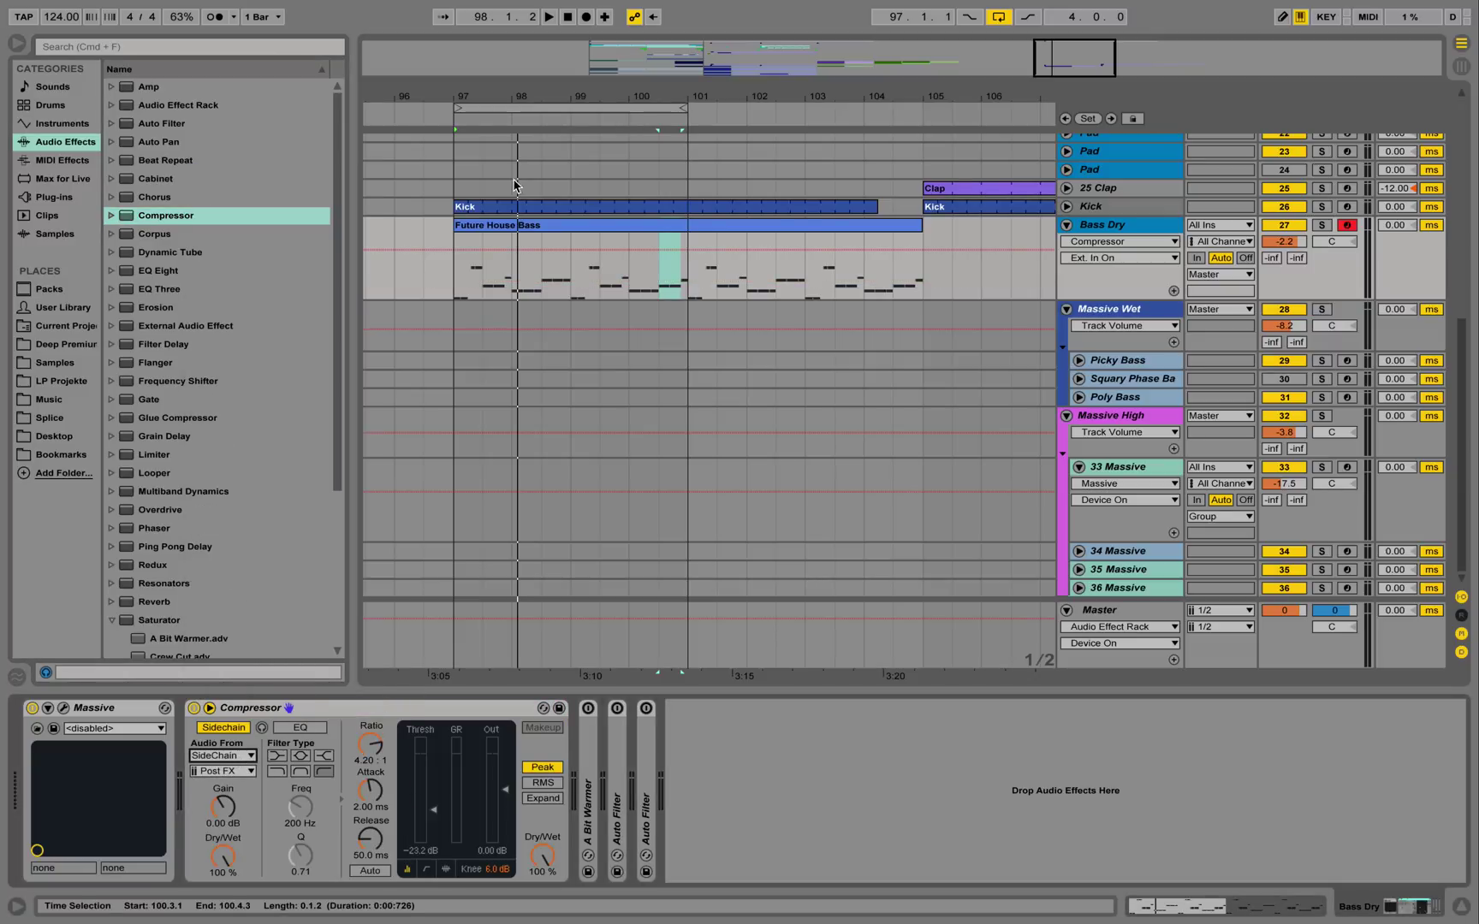
Set the Compressor's threshold on Bass Dry to -20.7 dB while auditioning the loop
click(370, 711)
key(space)
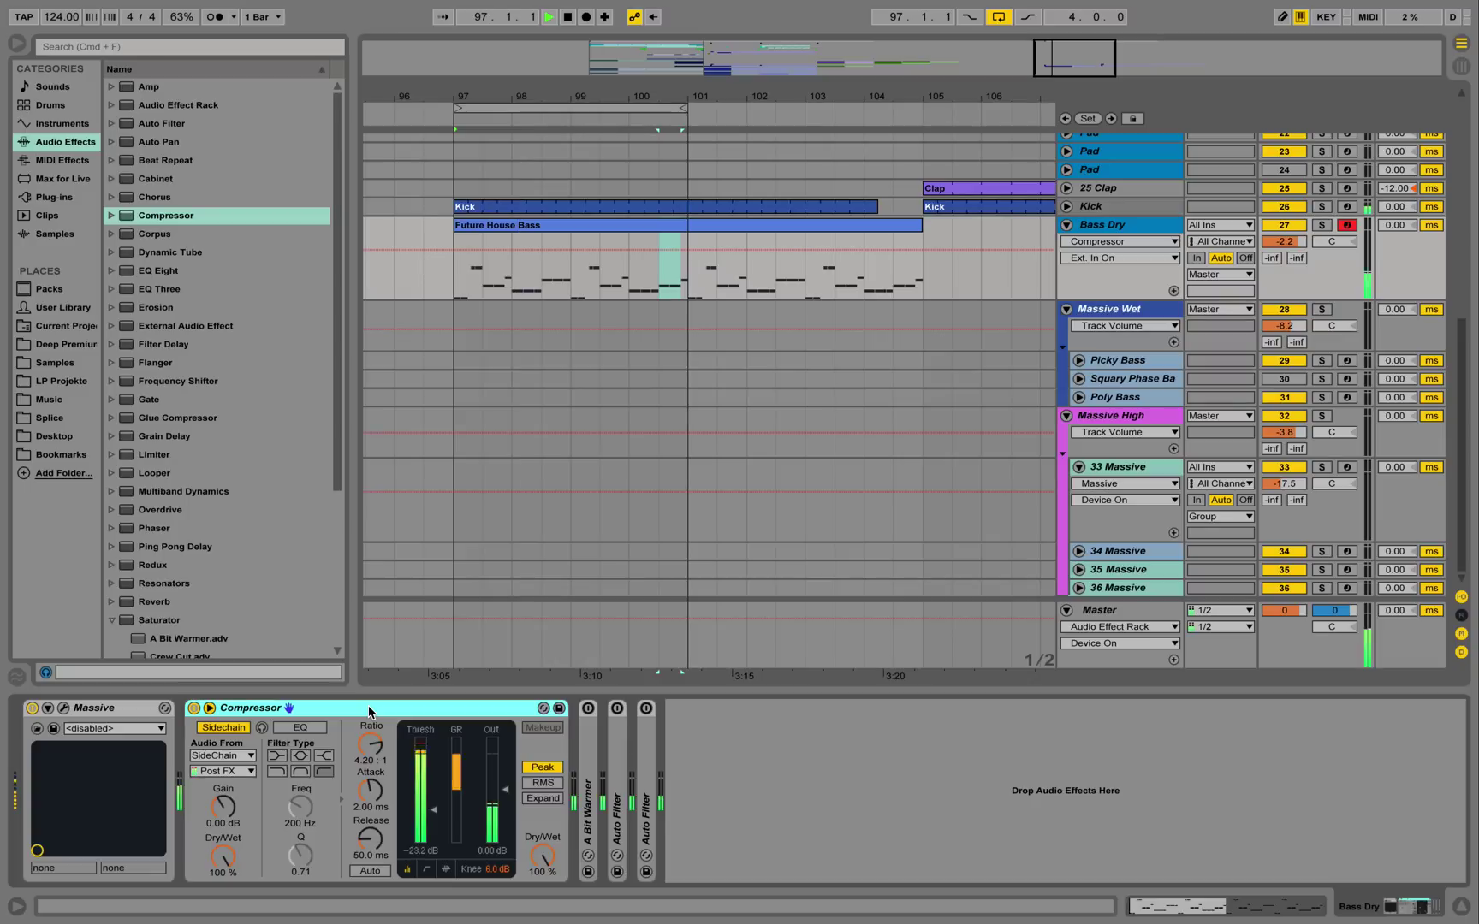
drag(420, 809, 421, 822)
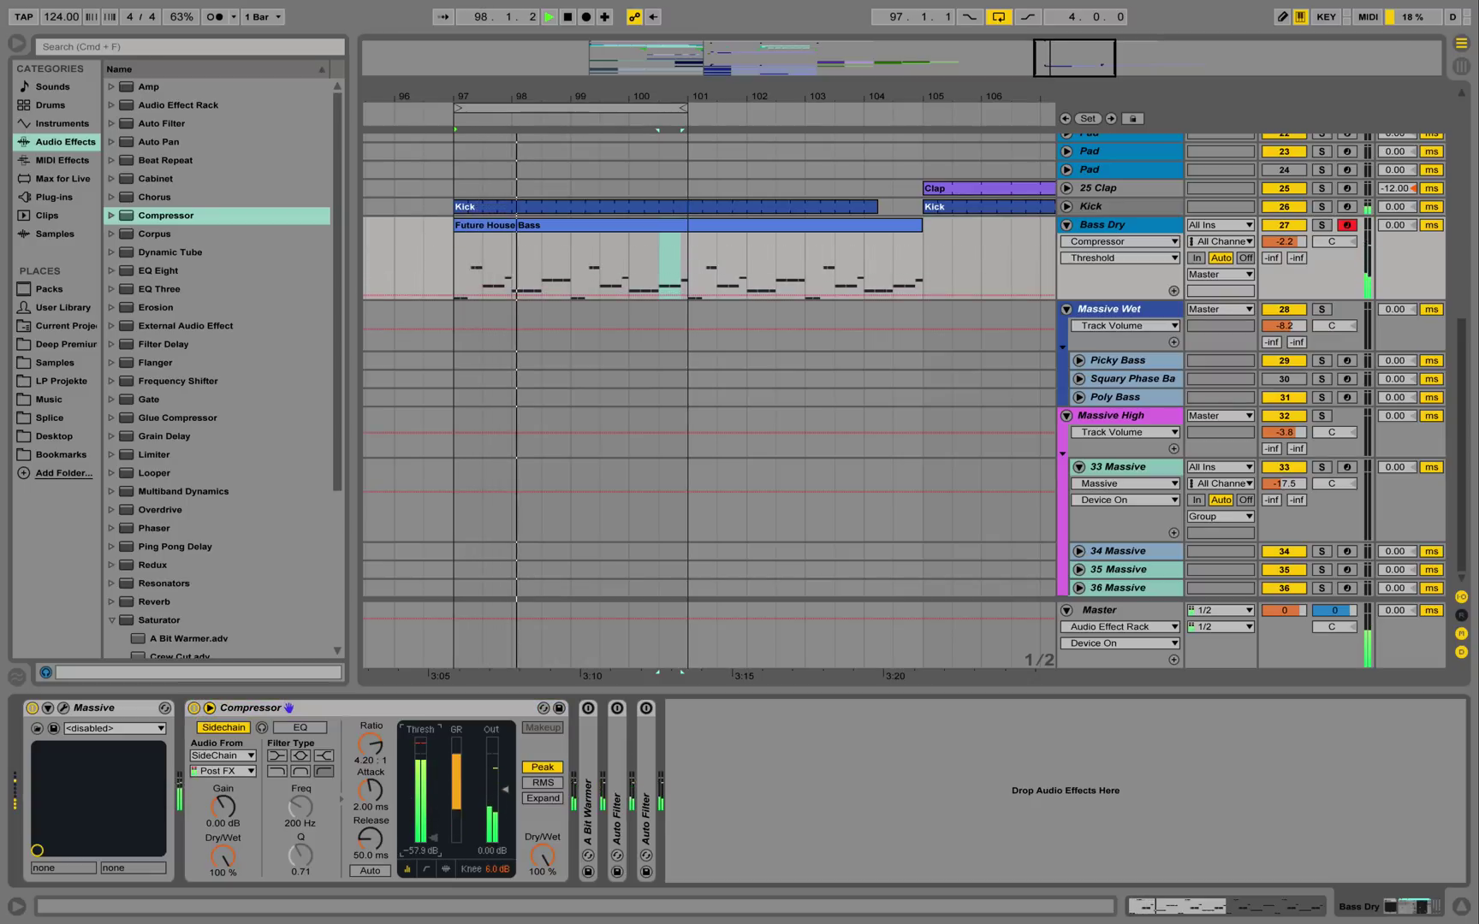
key(space)
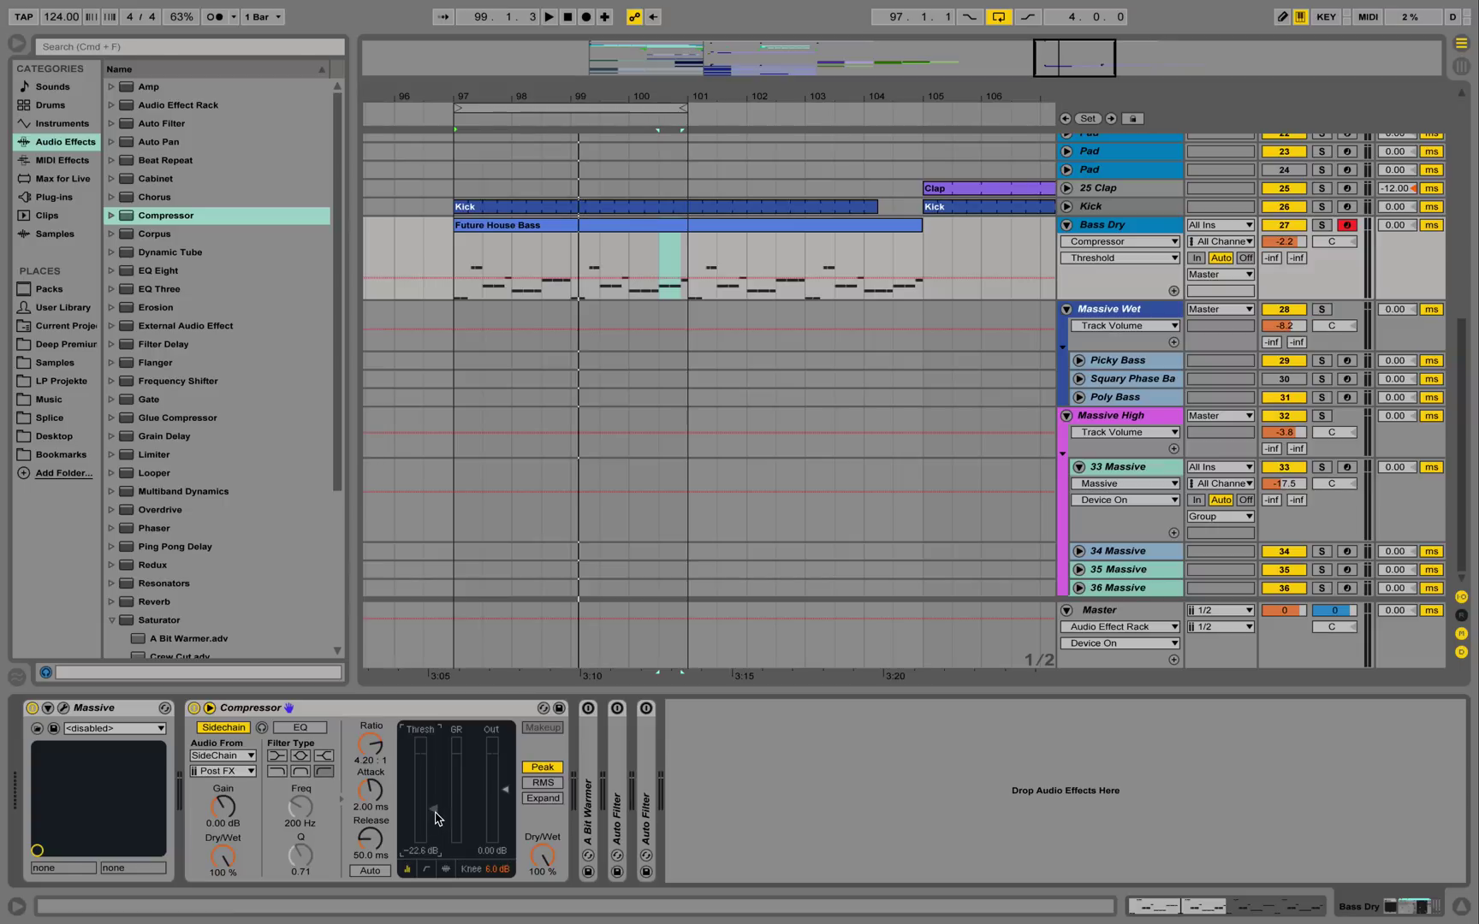
key(space)
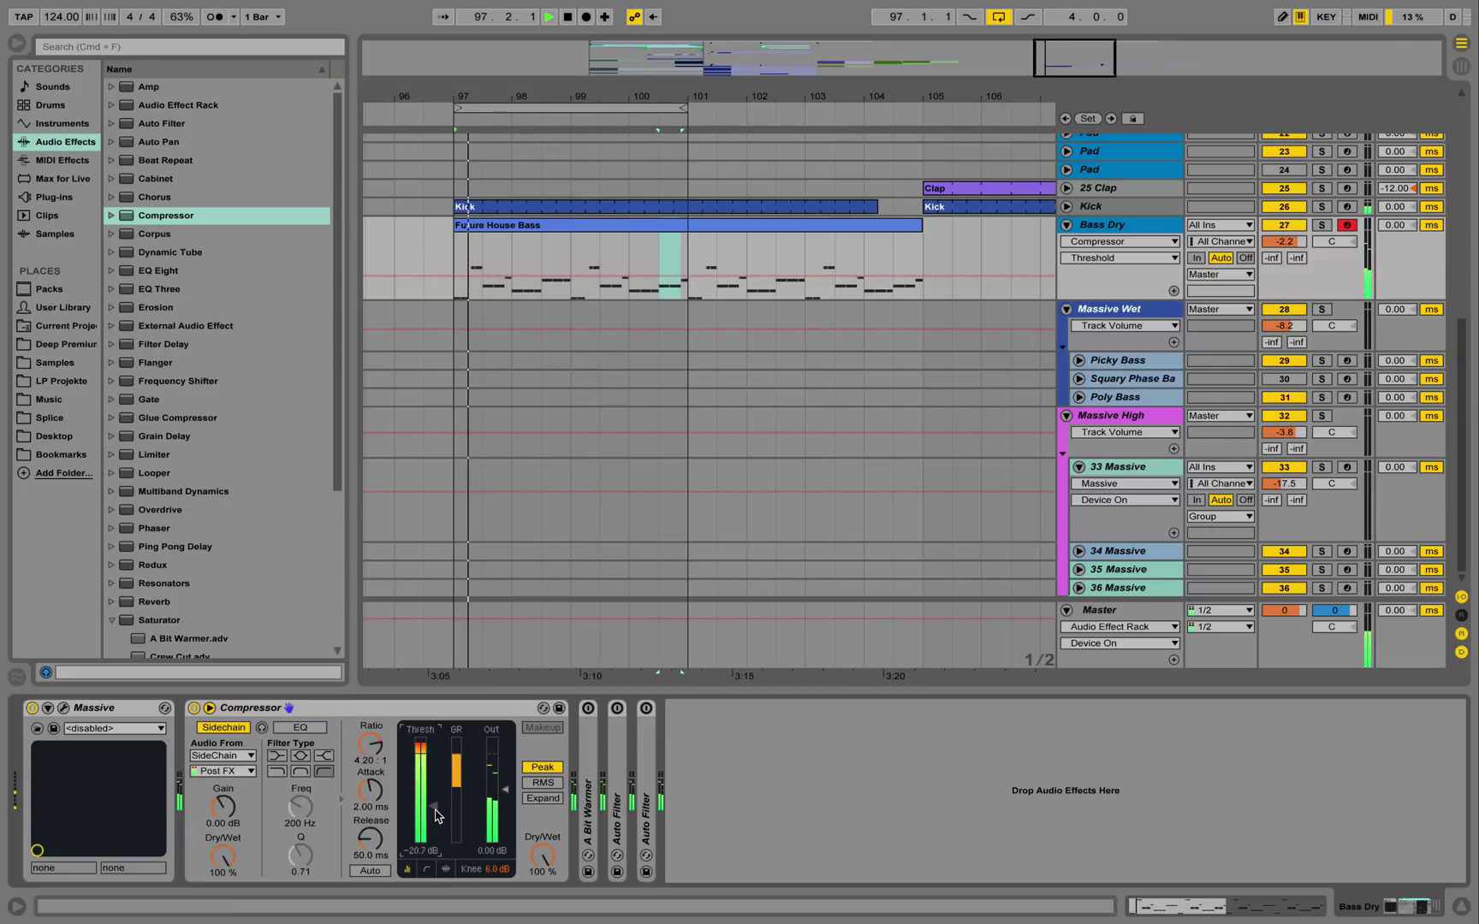
key(space)
Expand the A Bit Warmer saturator on Bass Dry, turn it on and audition the bass
double_click(585, 749)
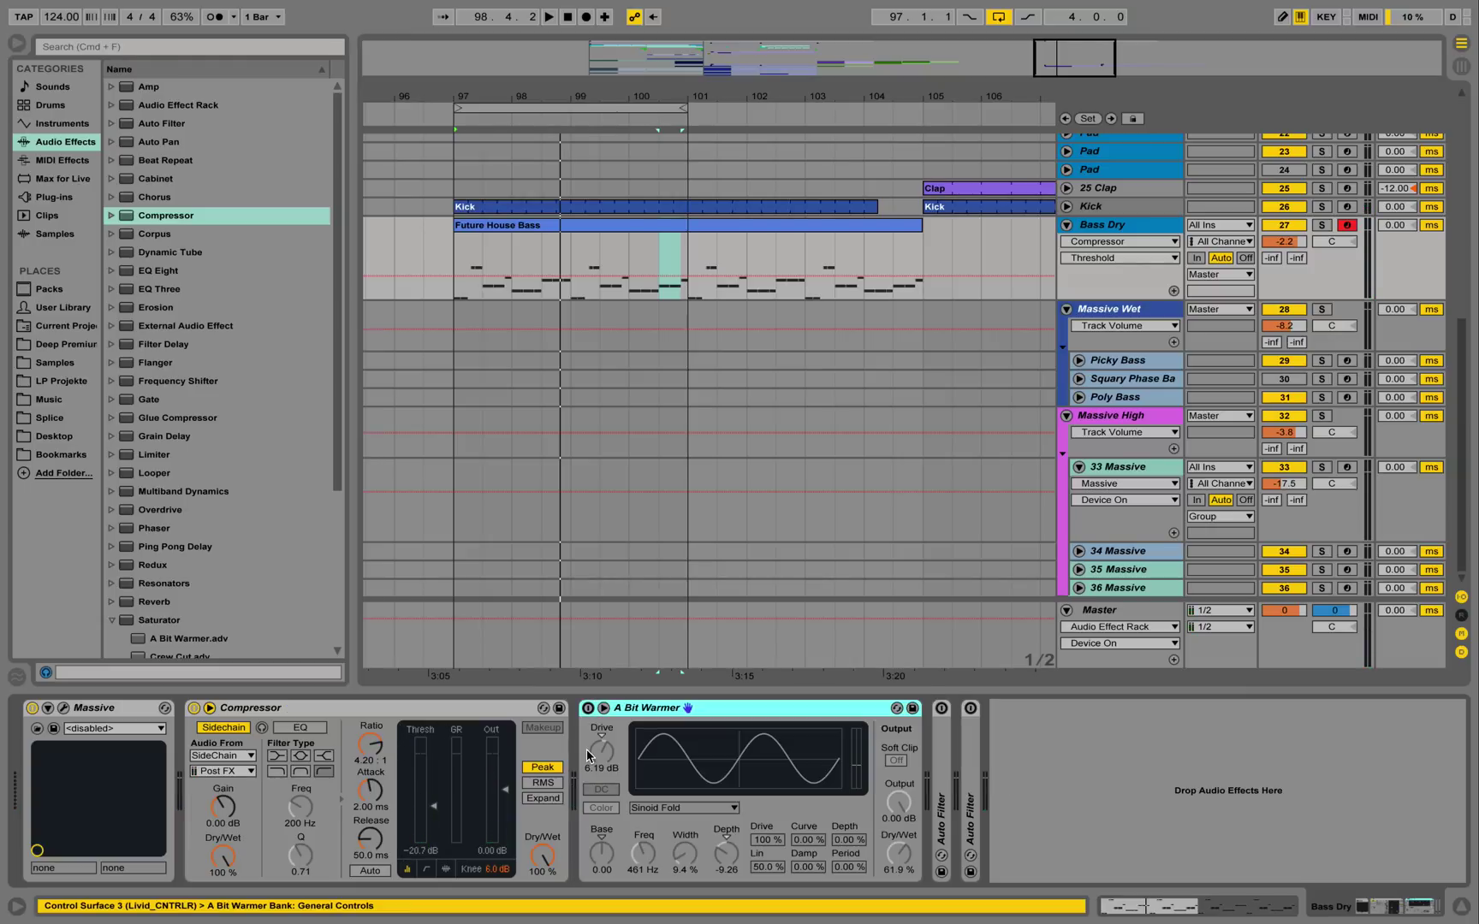
scroll(221, 508, down, 3)
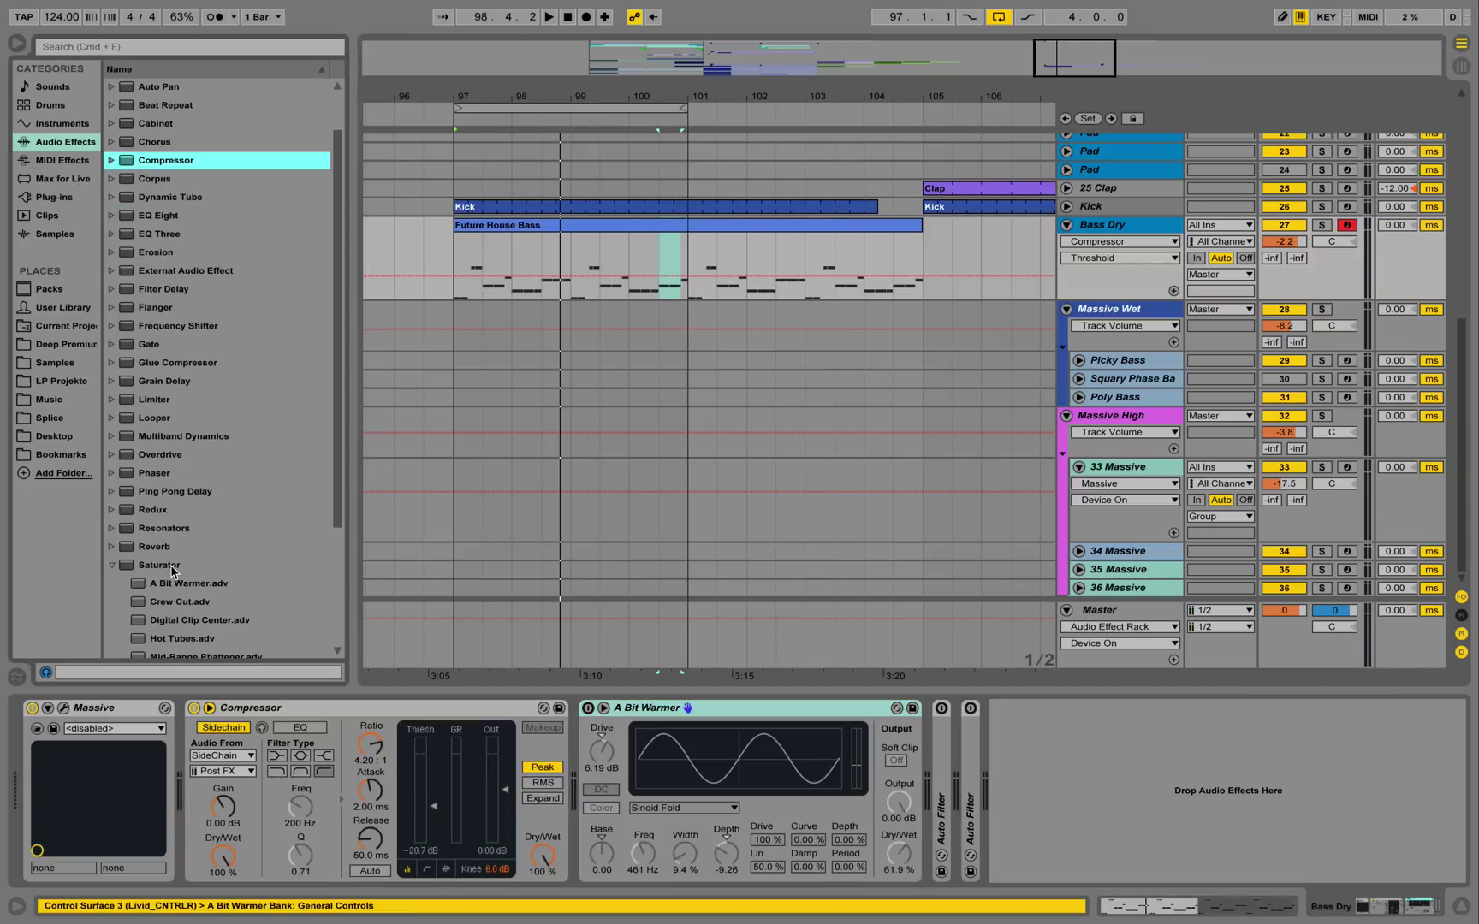
click(165, 568)
drag(193, 591, 687, 747)
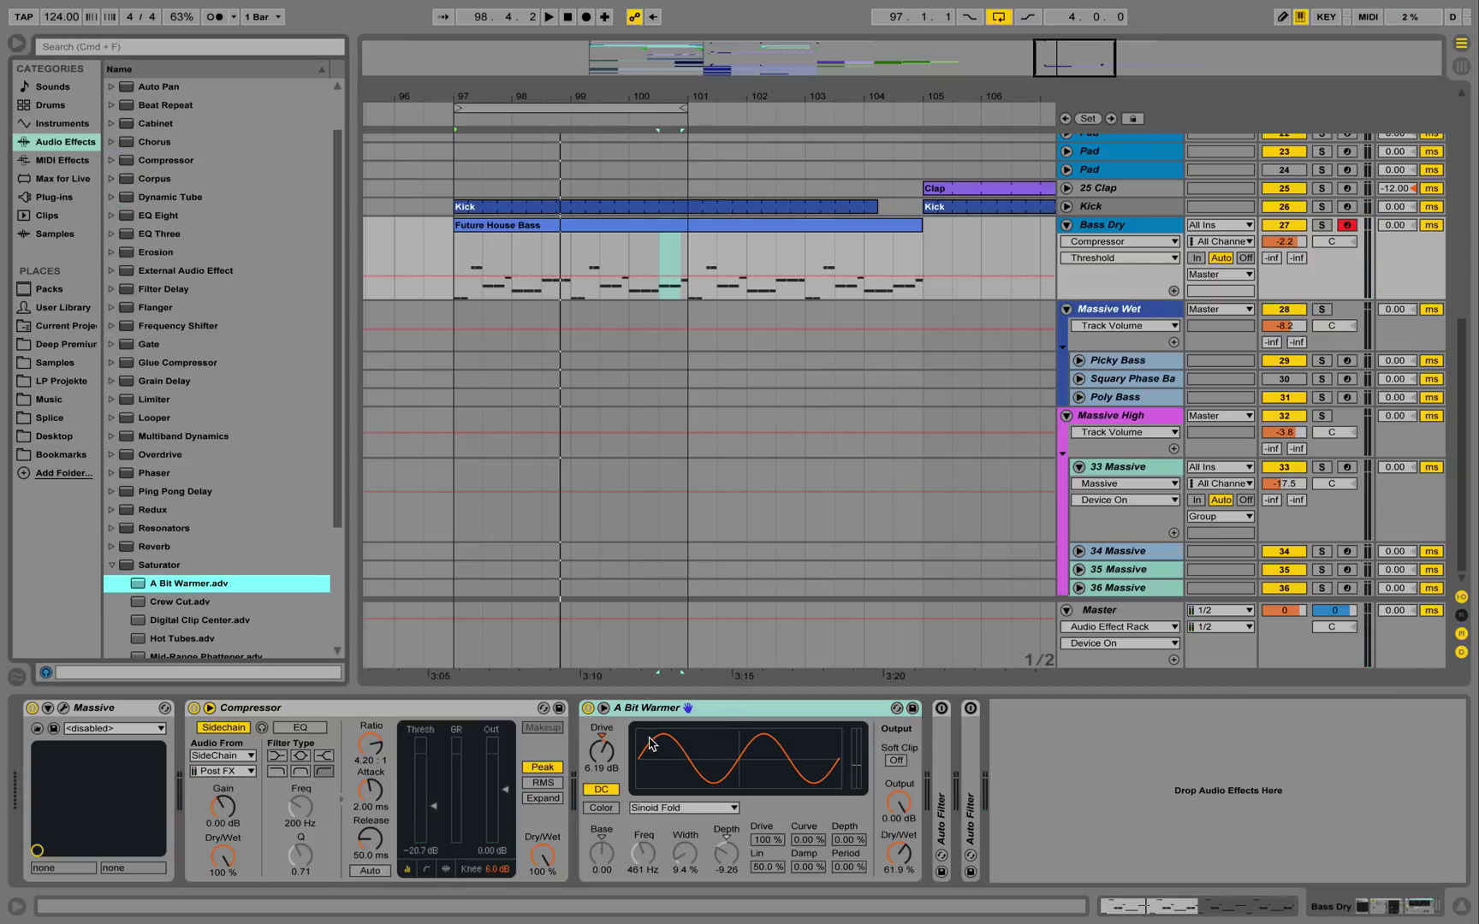
key(space)
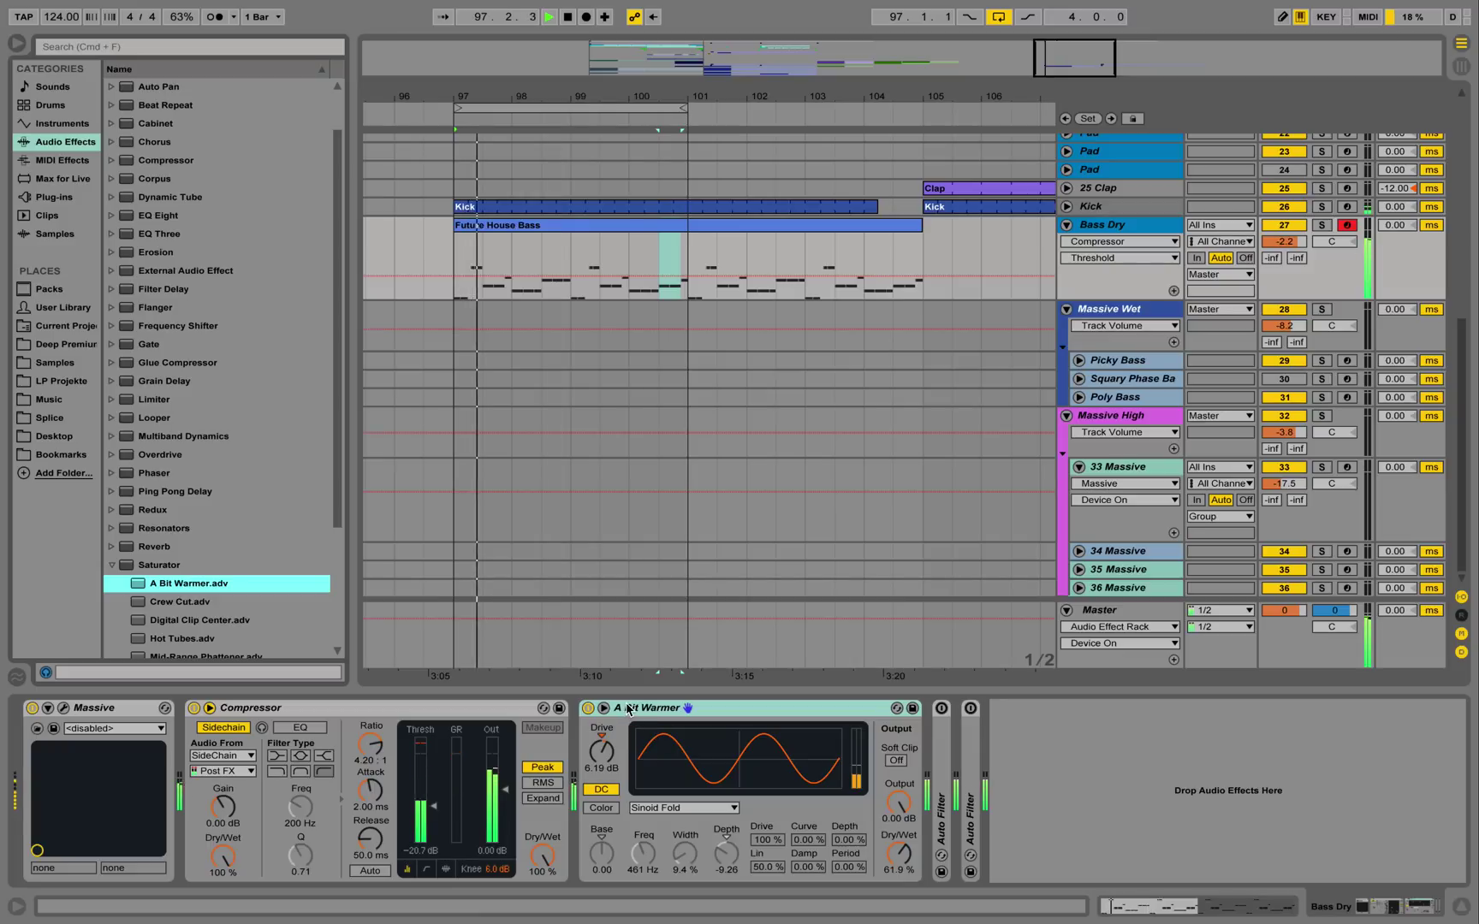
key(space)
Lower the Bass Dry track volume to -5.8 dB and audition the level
drag(1299, 247, 1298, 278)
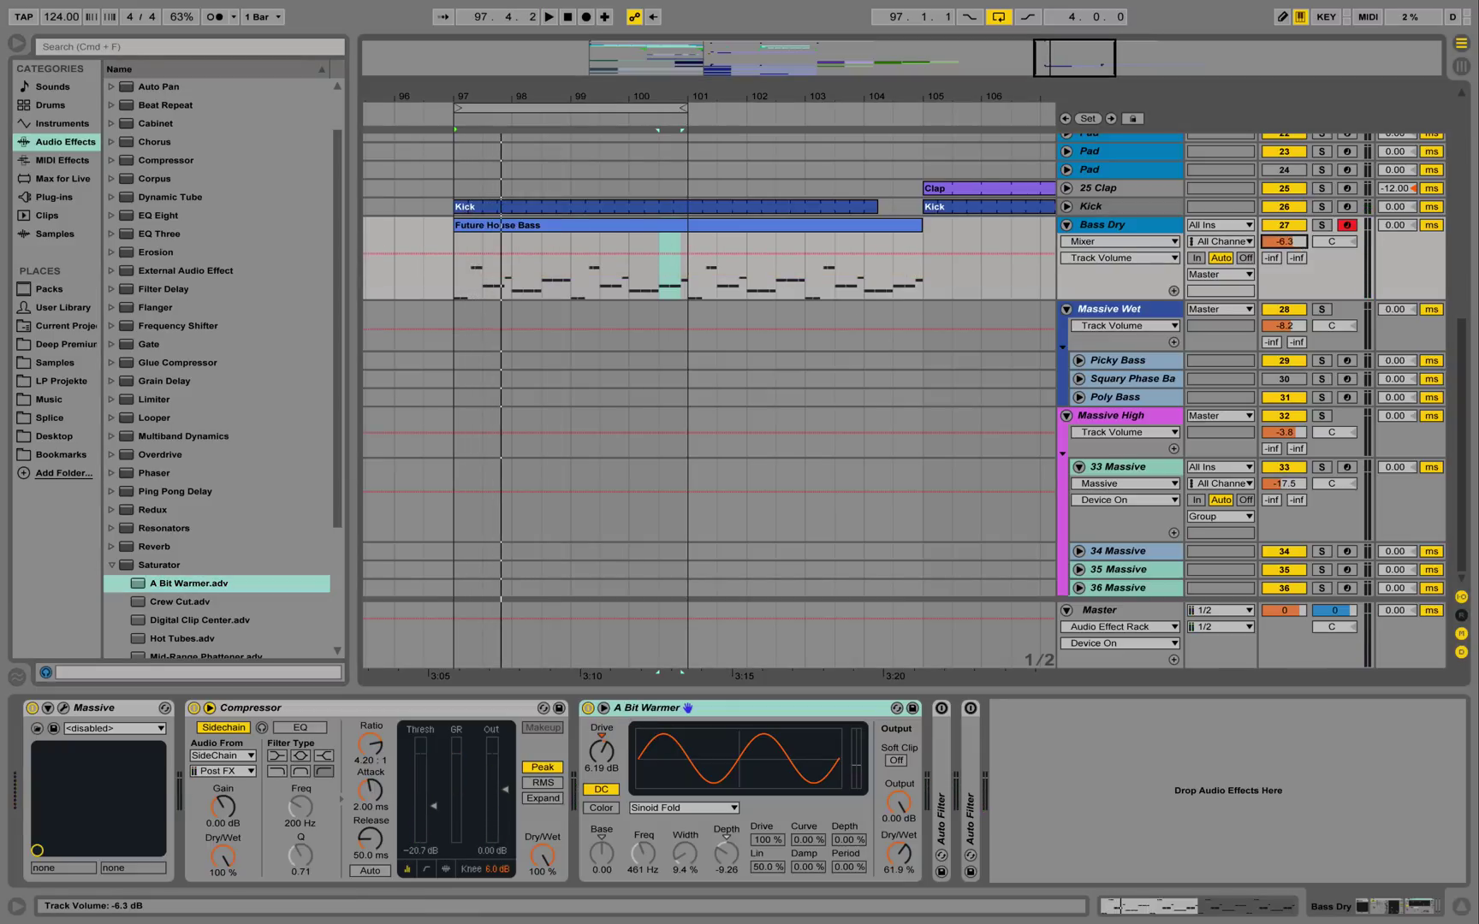
drag(1295, 249, 1295, 252)
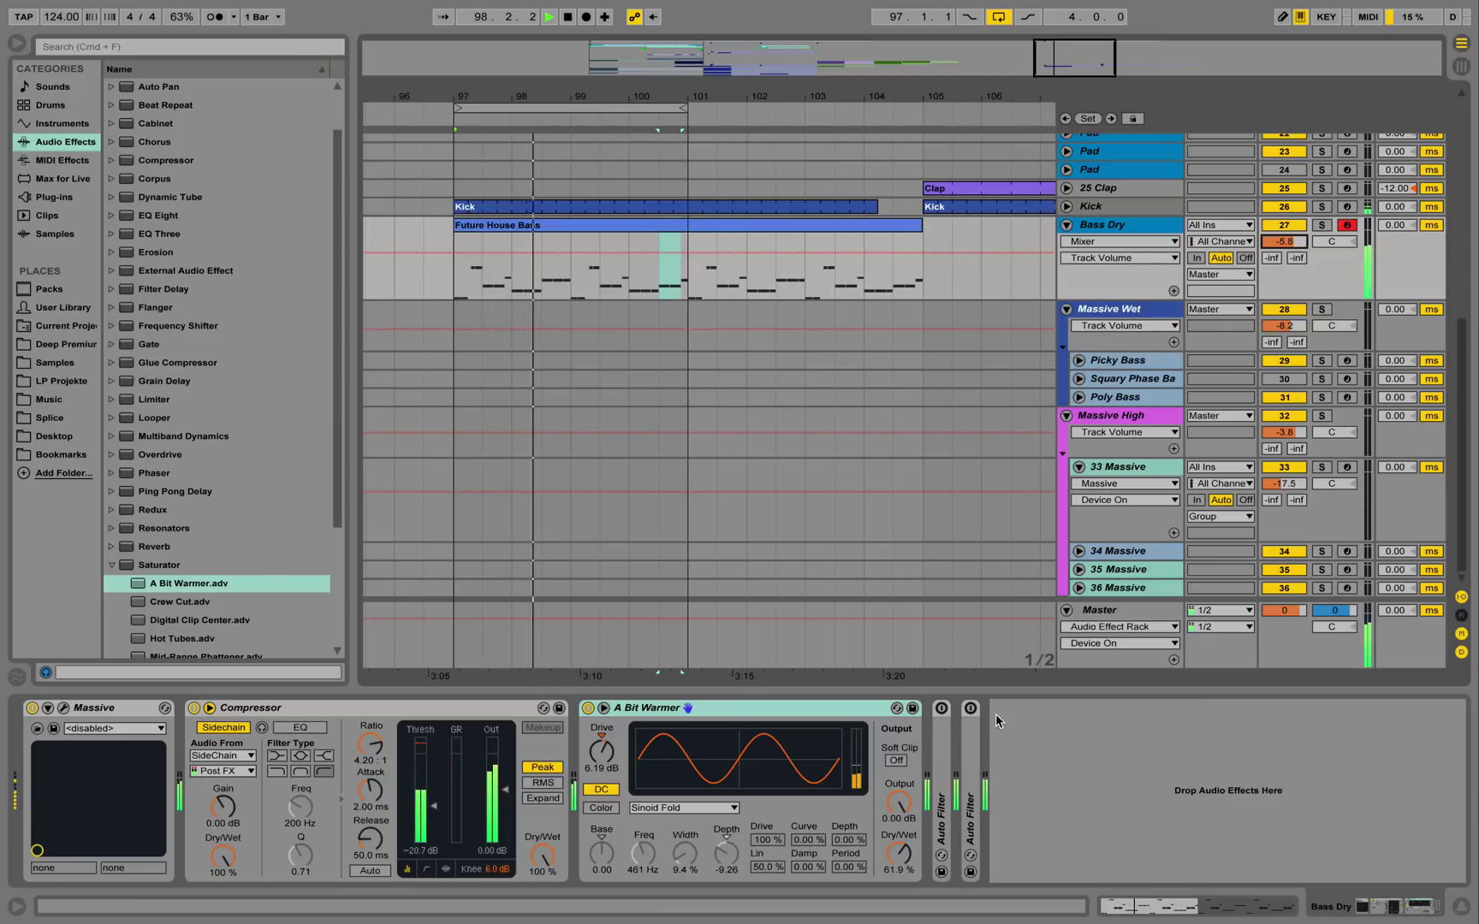
key(space)
Audition the first Auto Filter on Bass Dry with a 15.7 kHz cutoff and Q of 0.90, leaving the device switched off
click(948, 759)
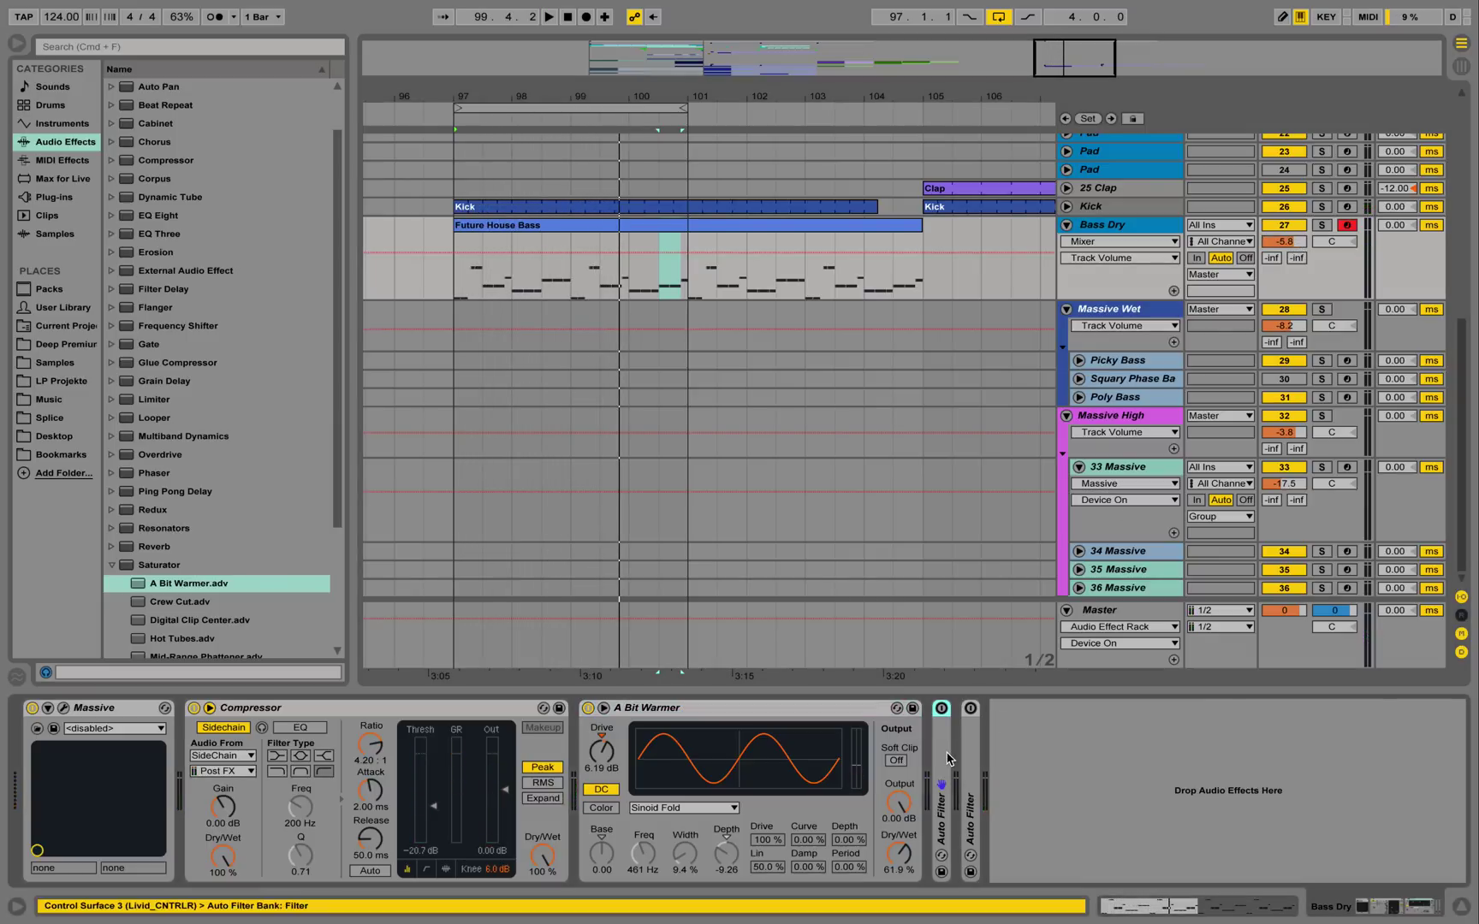
double_click(949, 753)
click(942, 708)
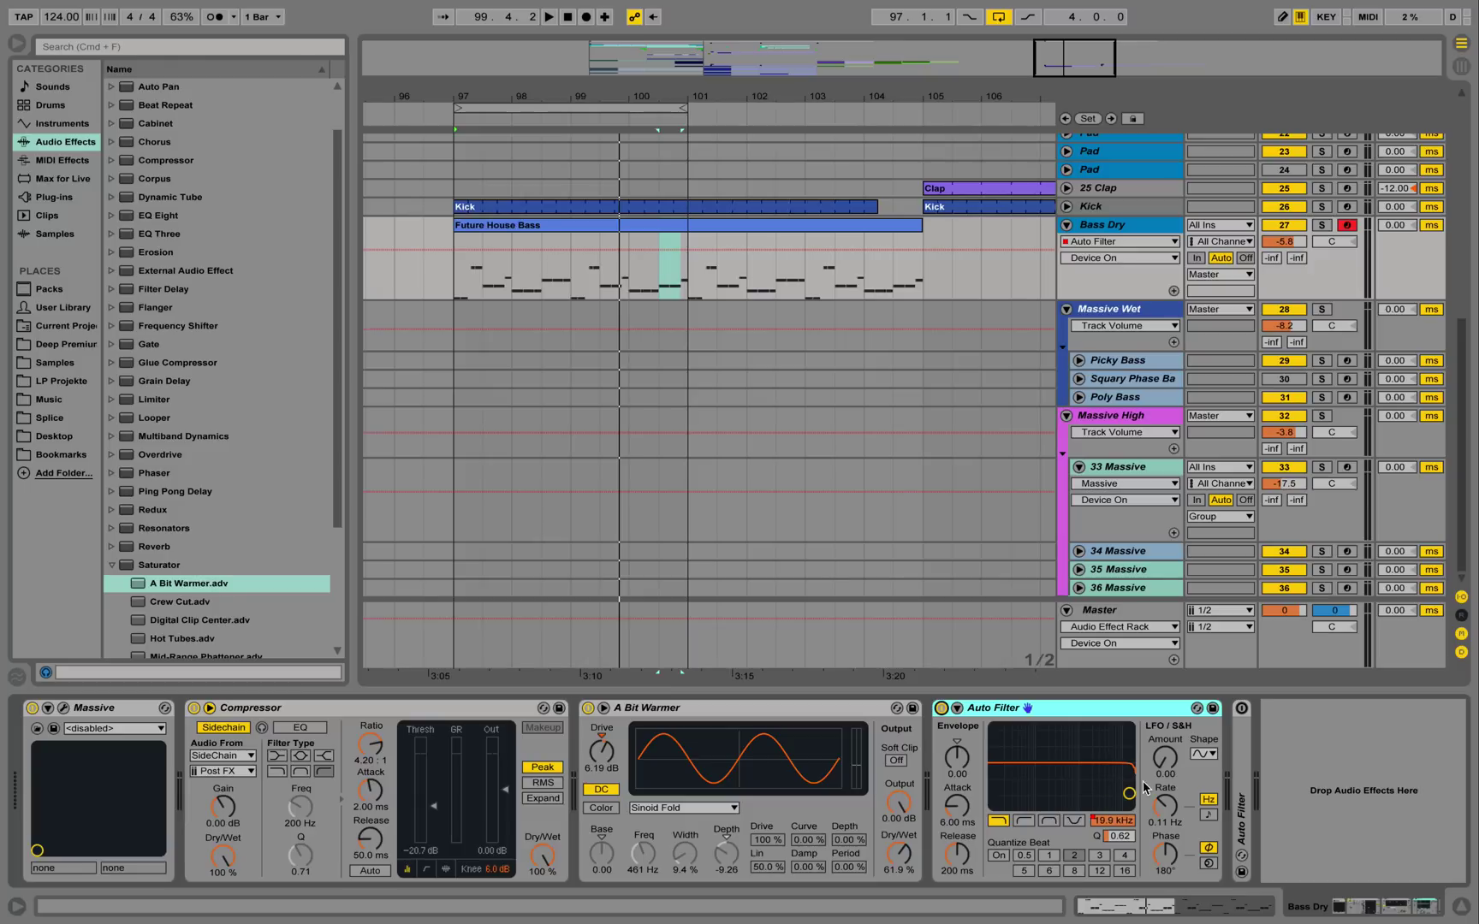
key(space)
mouse_move(1130, 791)
mouse_down()
mouse_move(1042, 773)
mouse_move(1124, 785)
mouse_up()
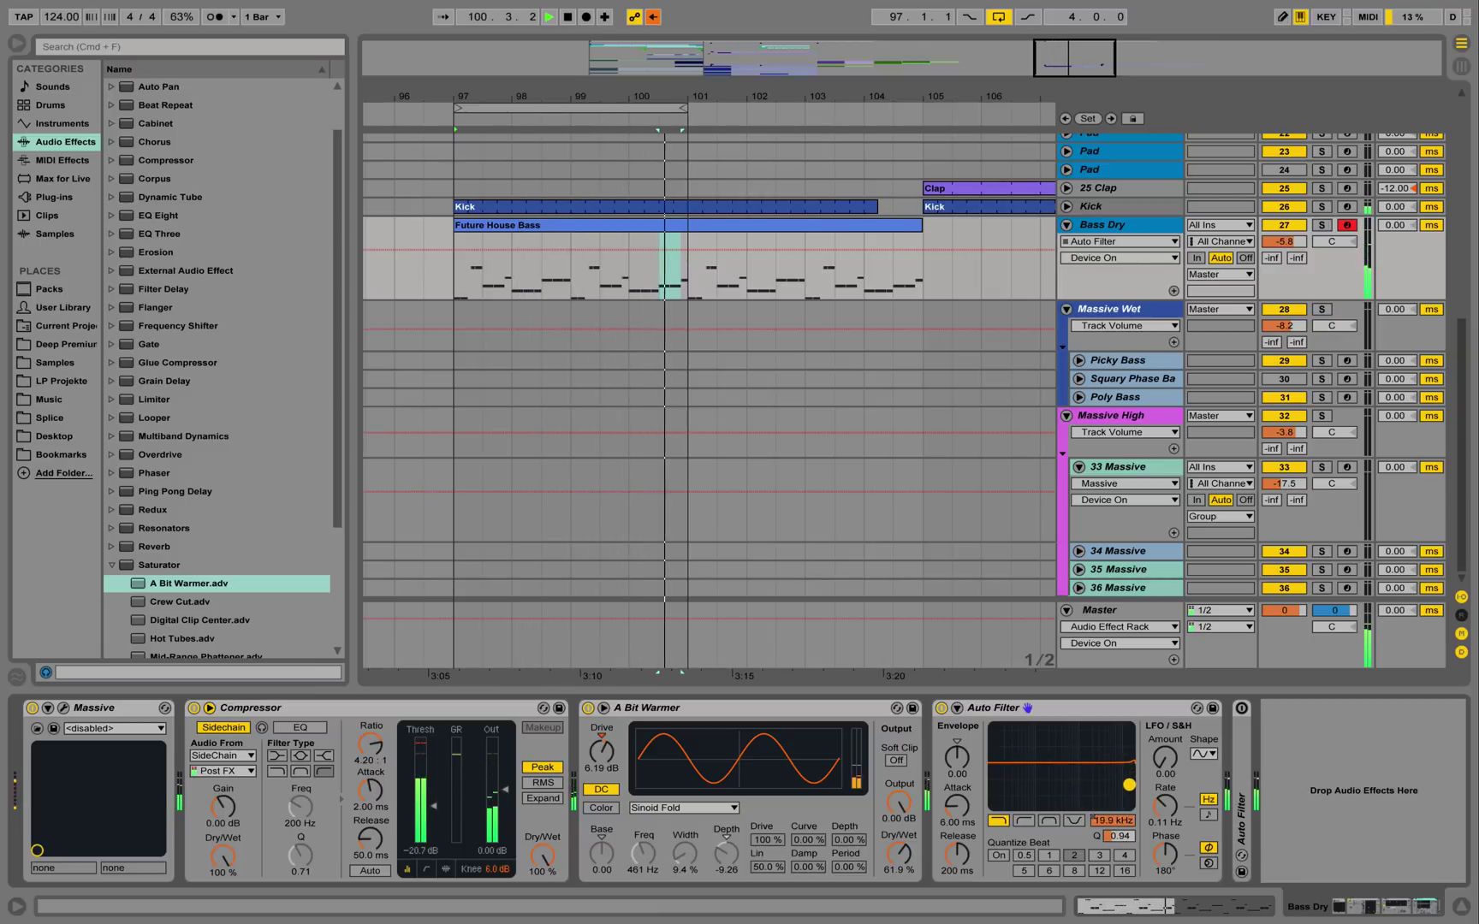
key(space)
click(941, 708)
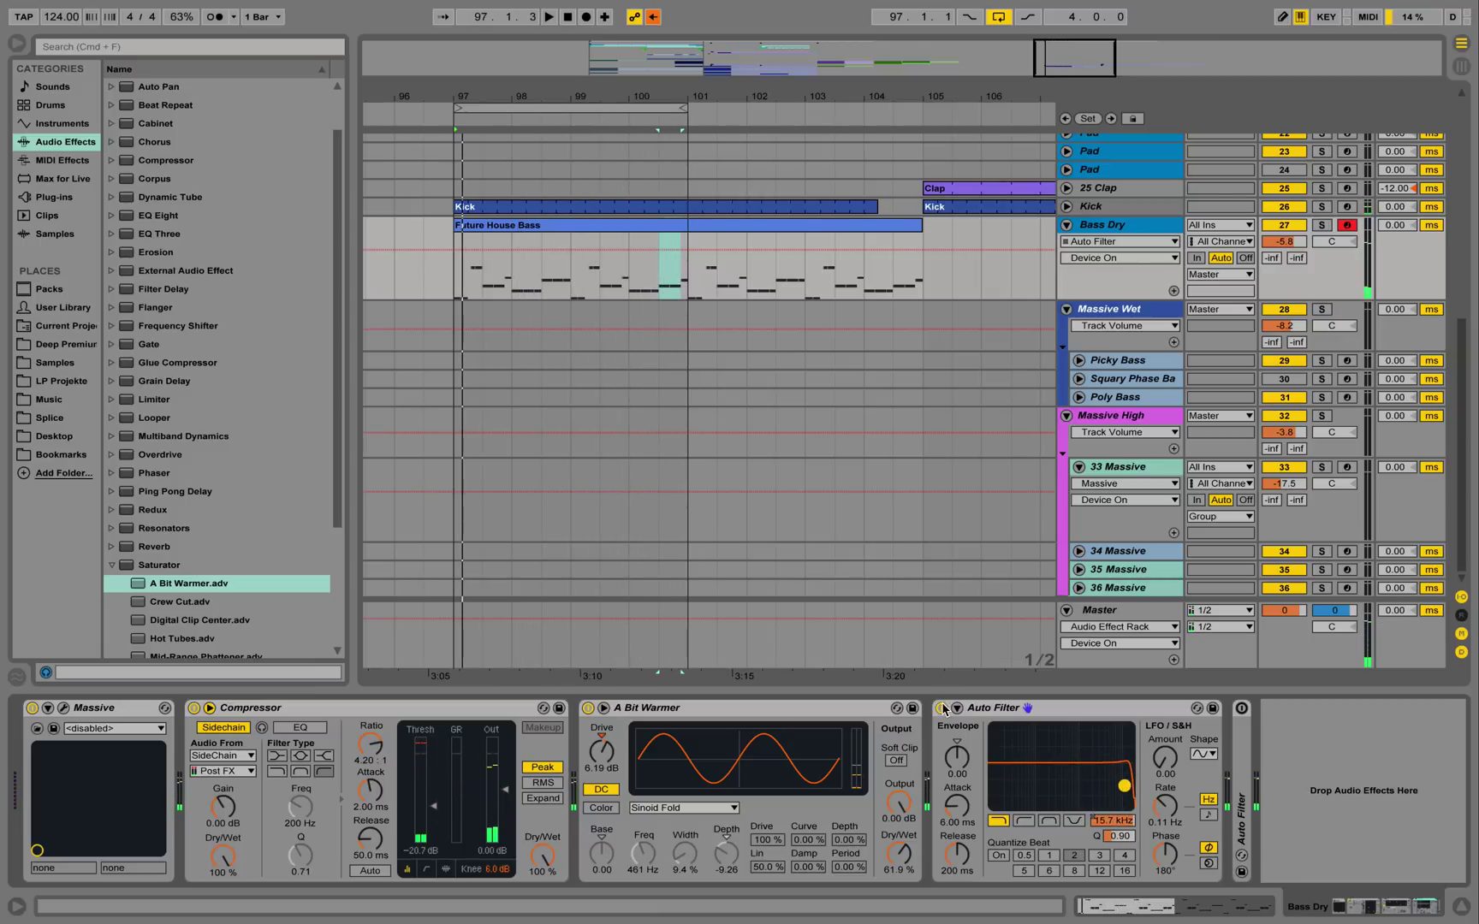
click(998, 710)
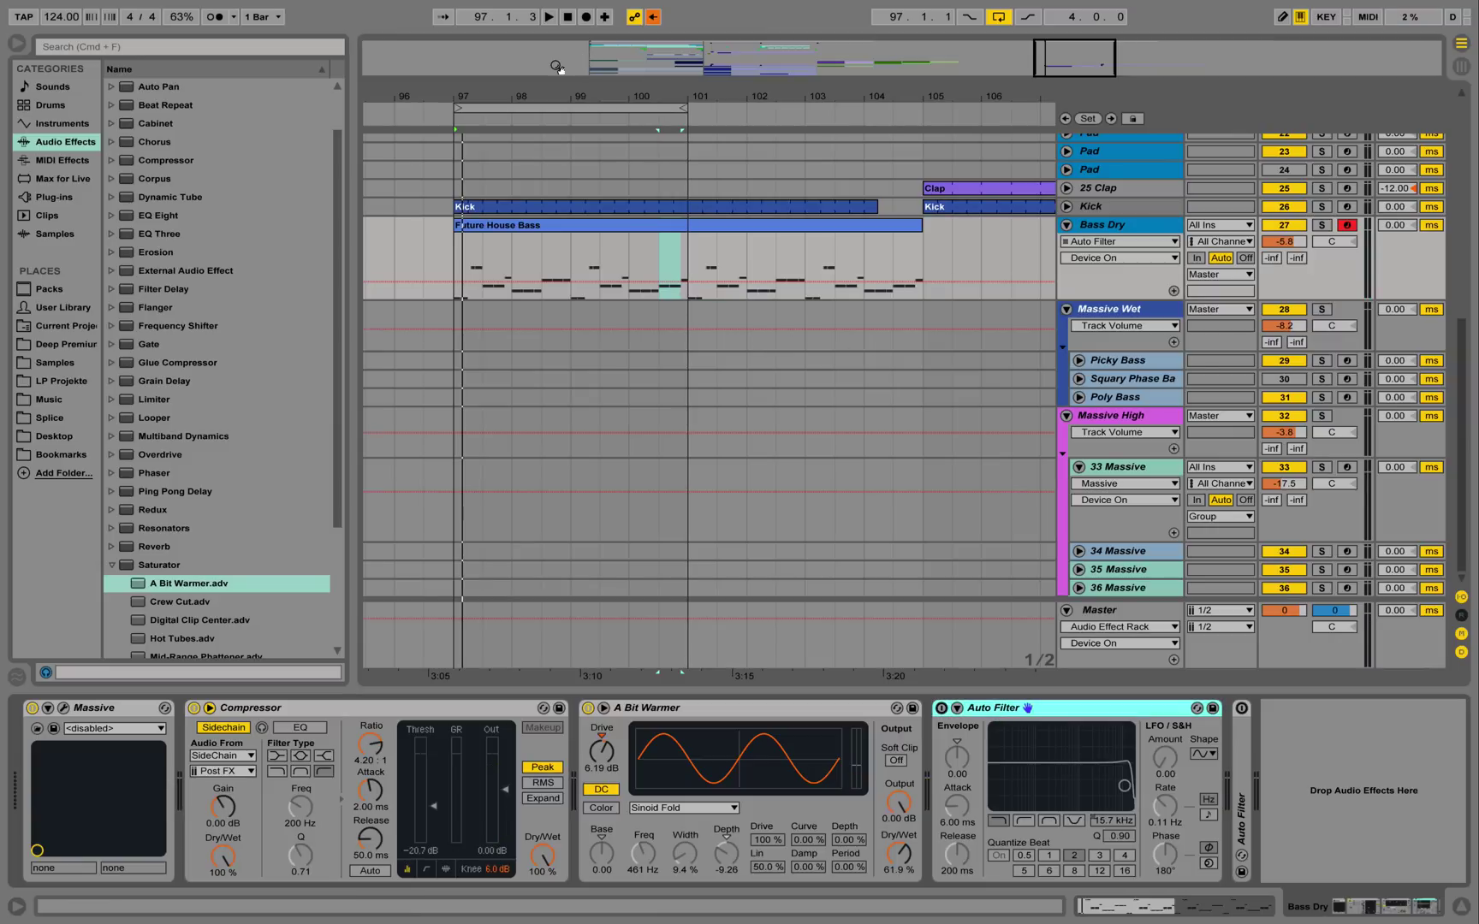
Examine the Massive preset on the Picky Bass track and close its window
double_click(653, 227)
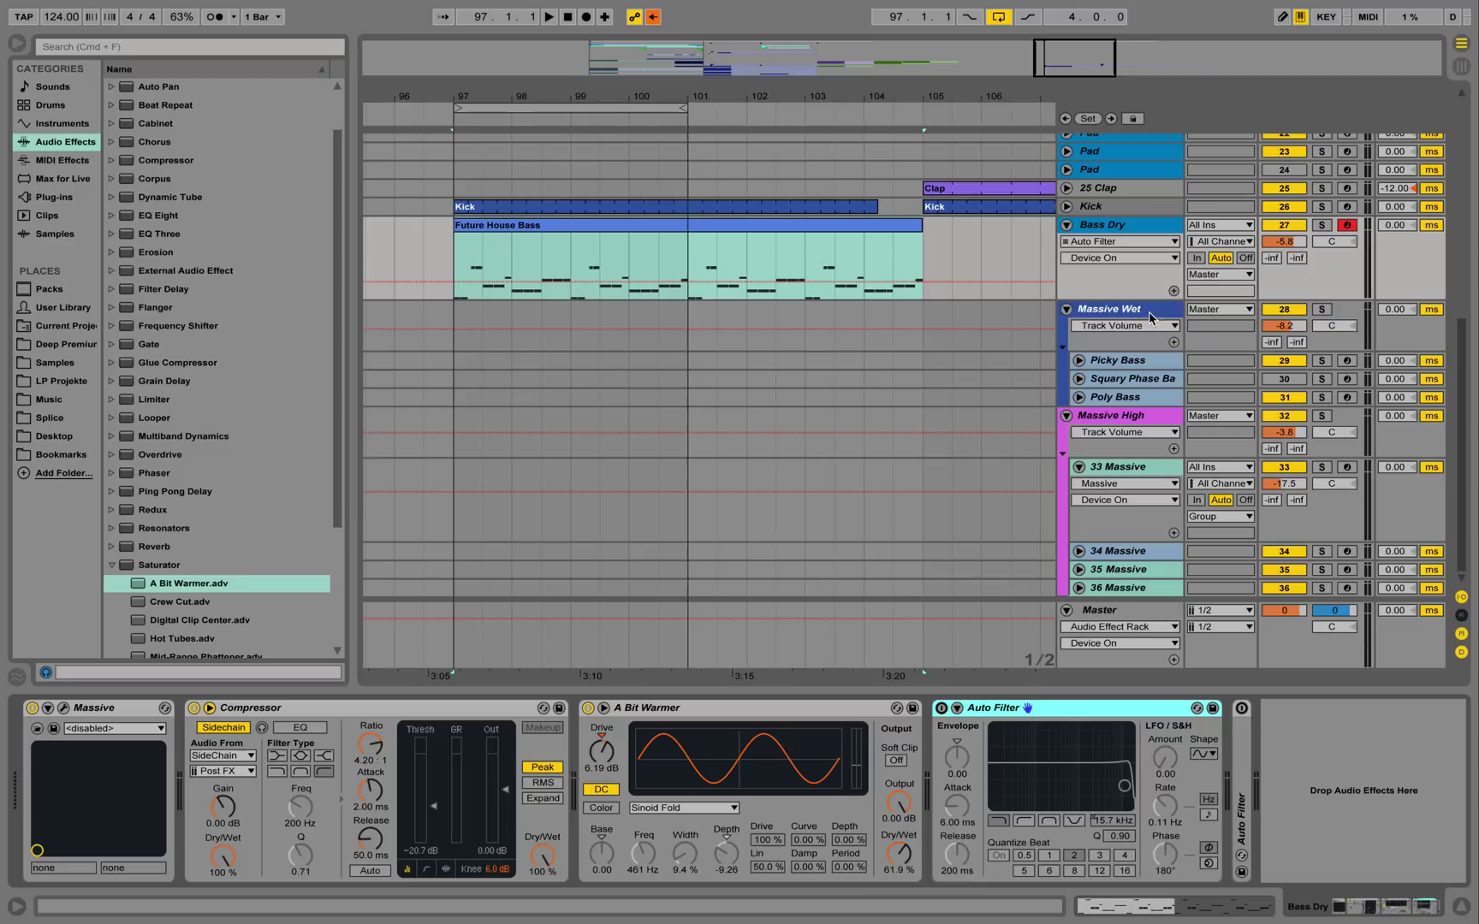
click(1134, 361)
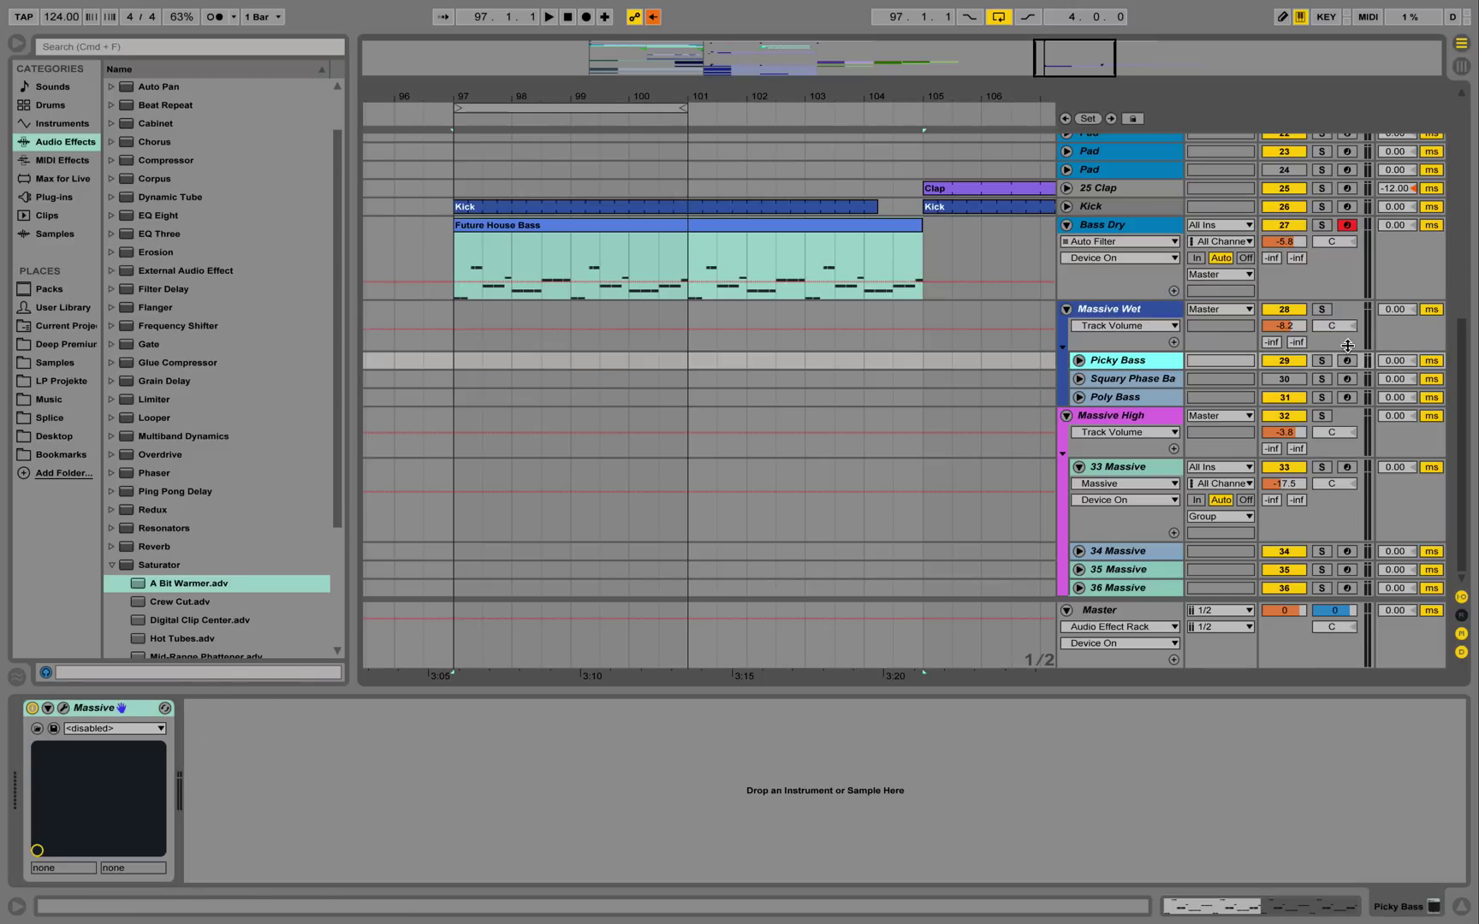
click(63, 708)
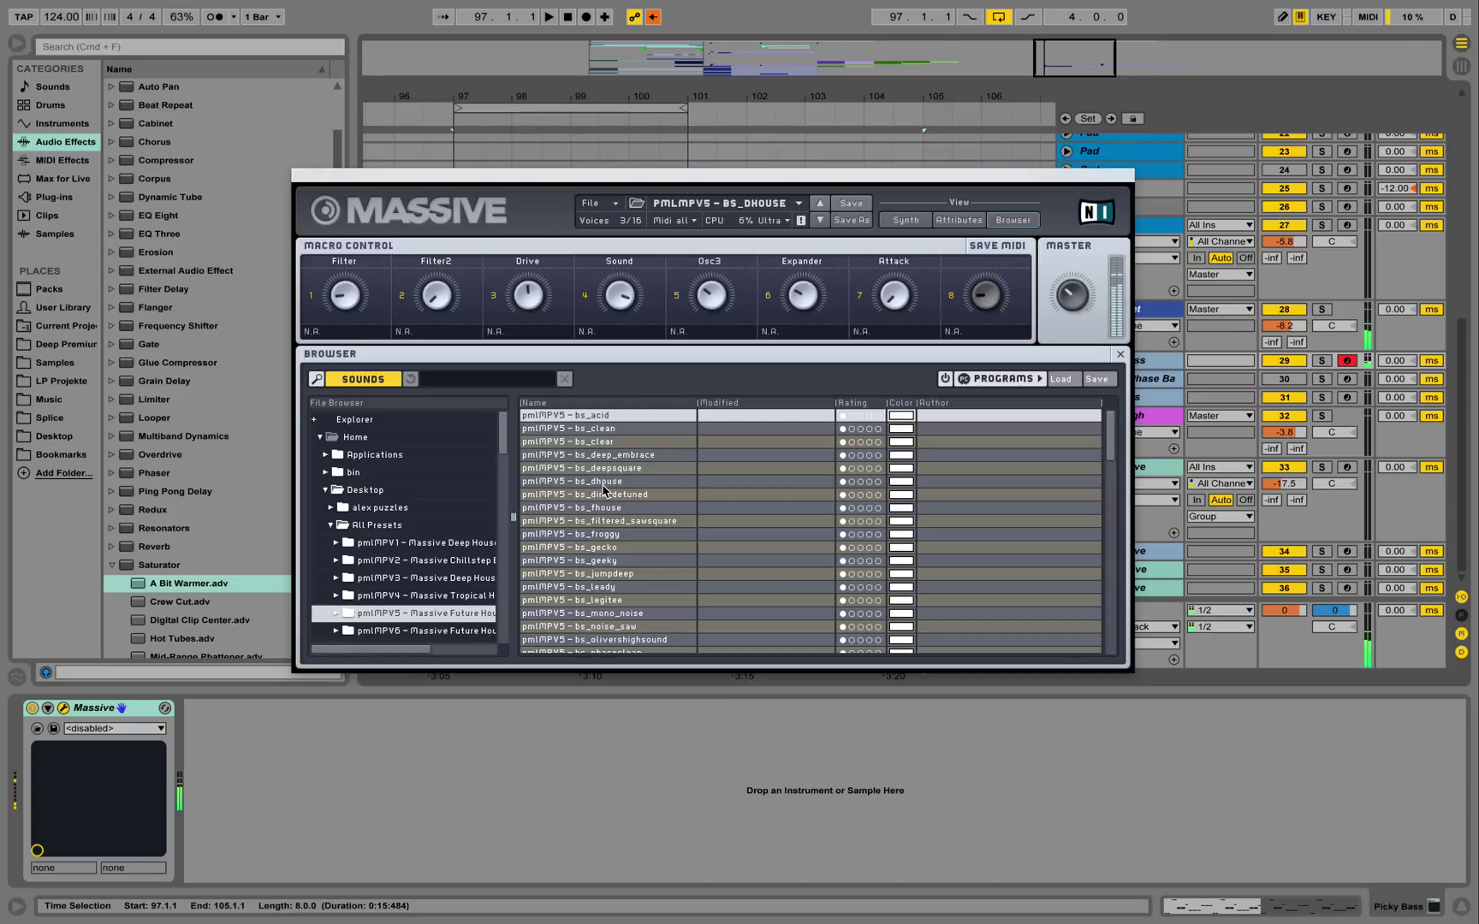
click(297, 177)
Copy the Future House Bass clip from Bass Dry onto the Picky Bass track and open its notes
drag(527, 223, 522, 367)
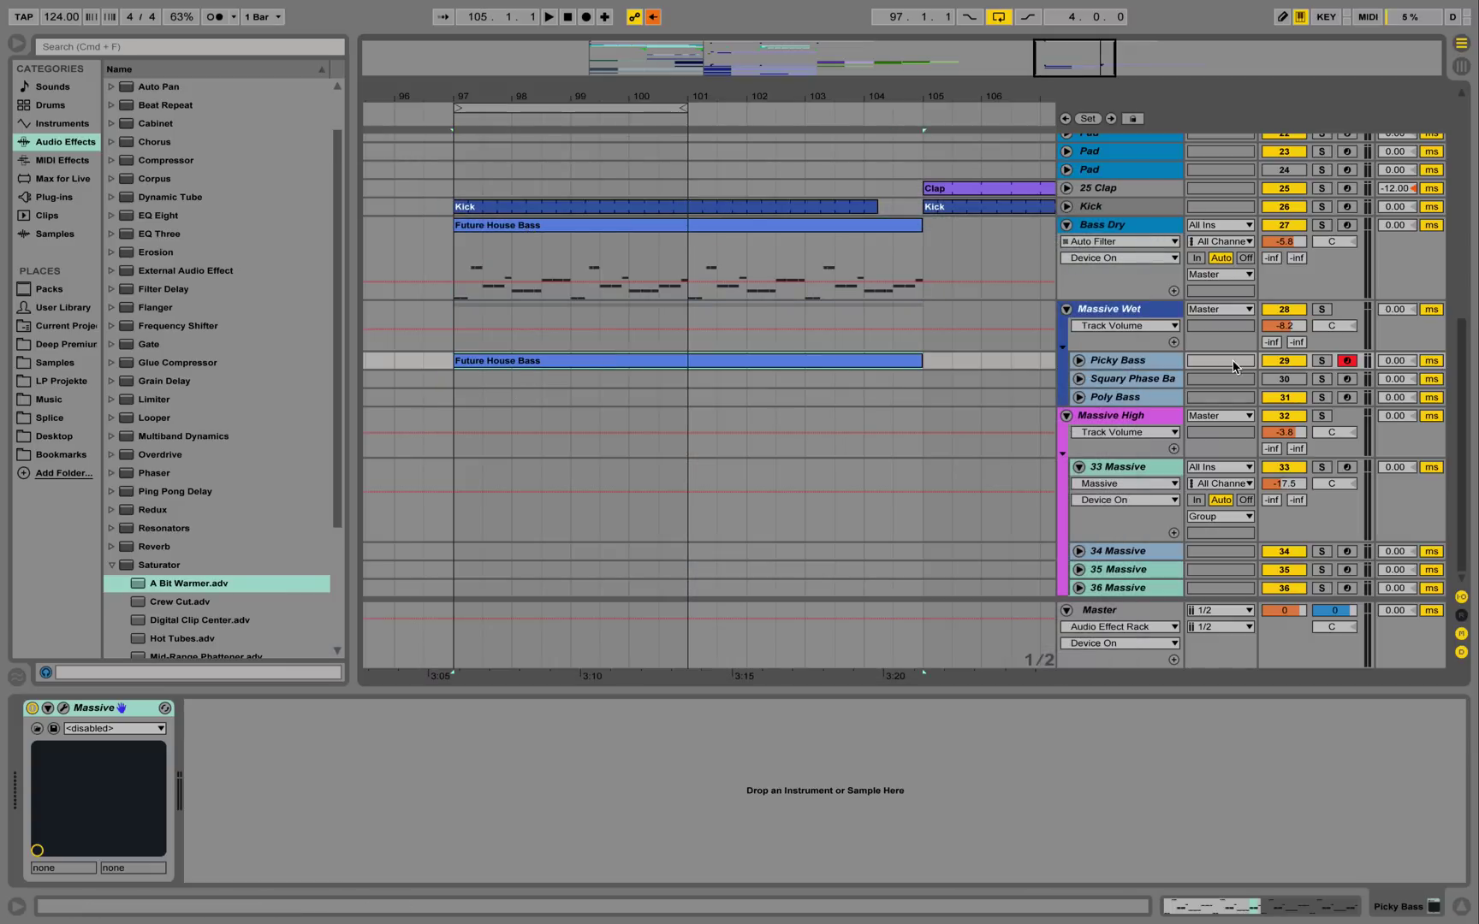
click(659, 369)
double_click(625, 358)
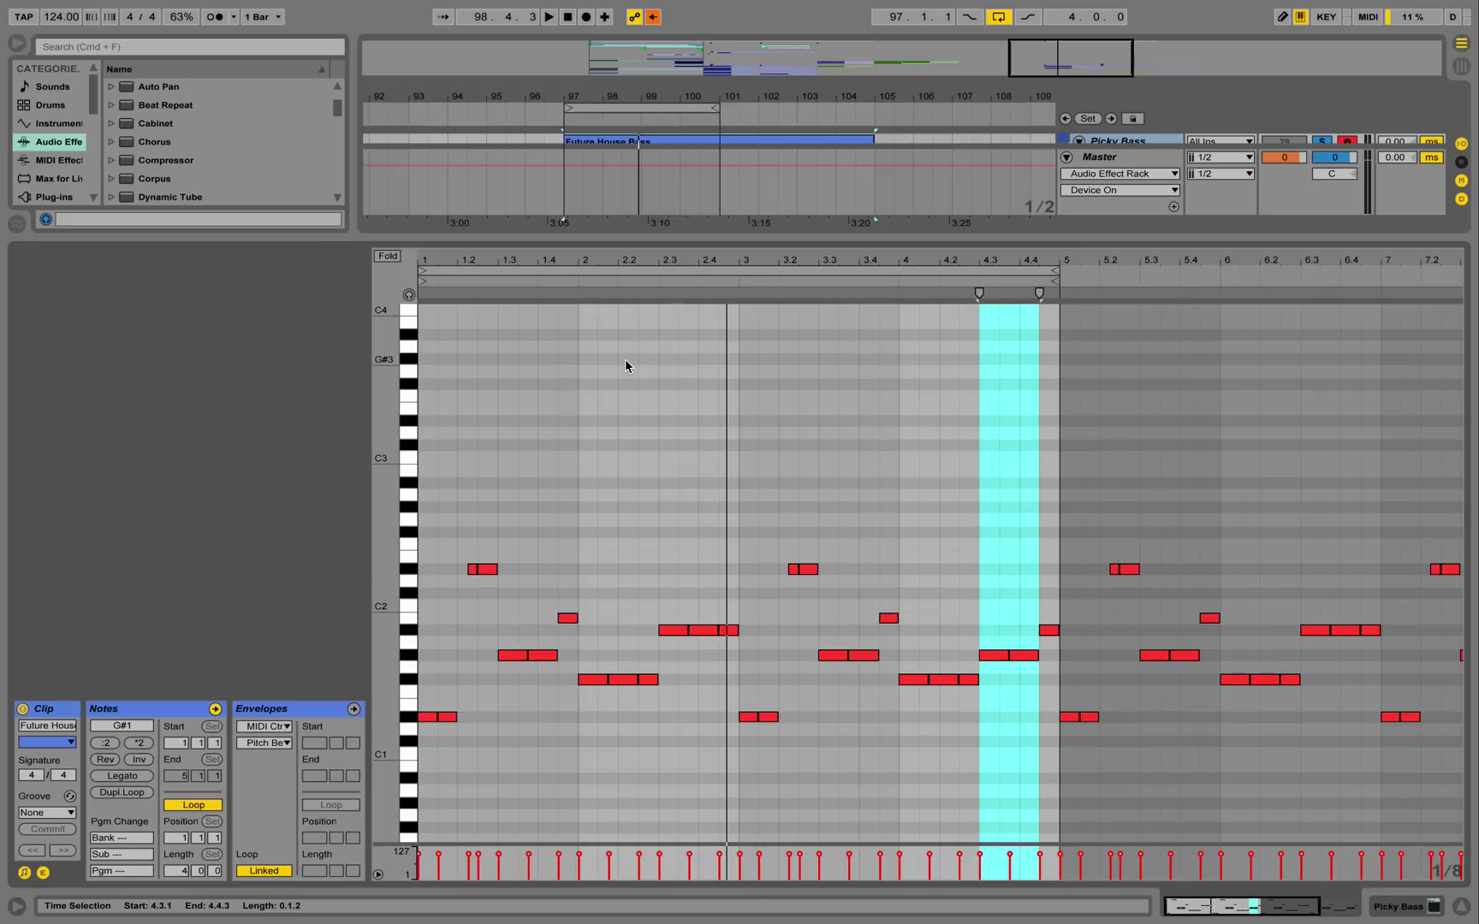
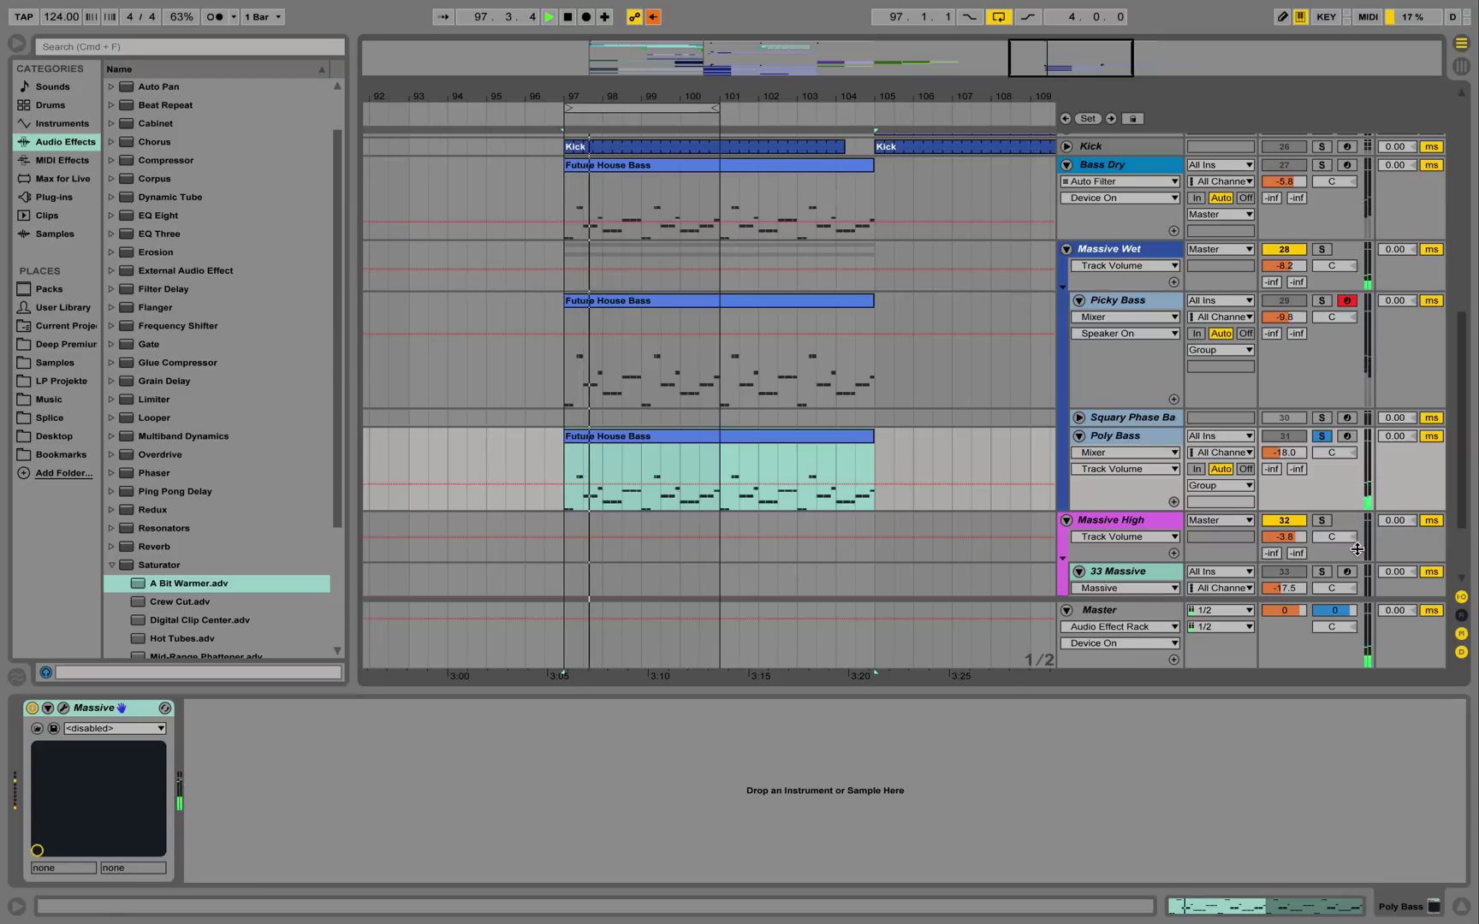
Balance the wet basses by setting Poly Bass to -13.0 dB, unsoloing it and setting Picky Bass to -10.5 dB
drag(1284, 451, 1284, 430)
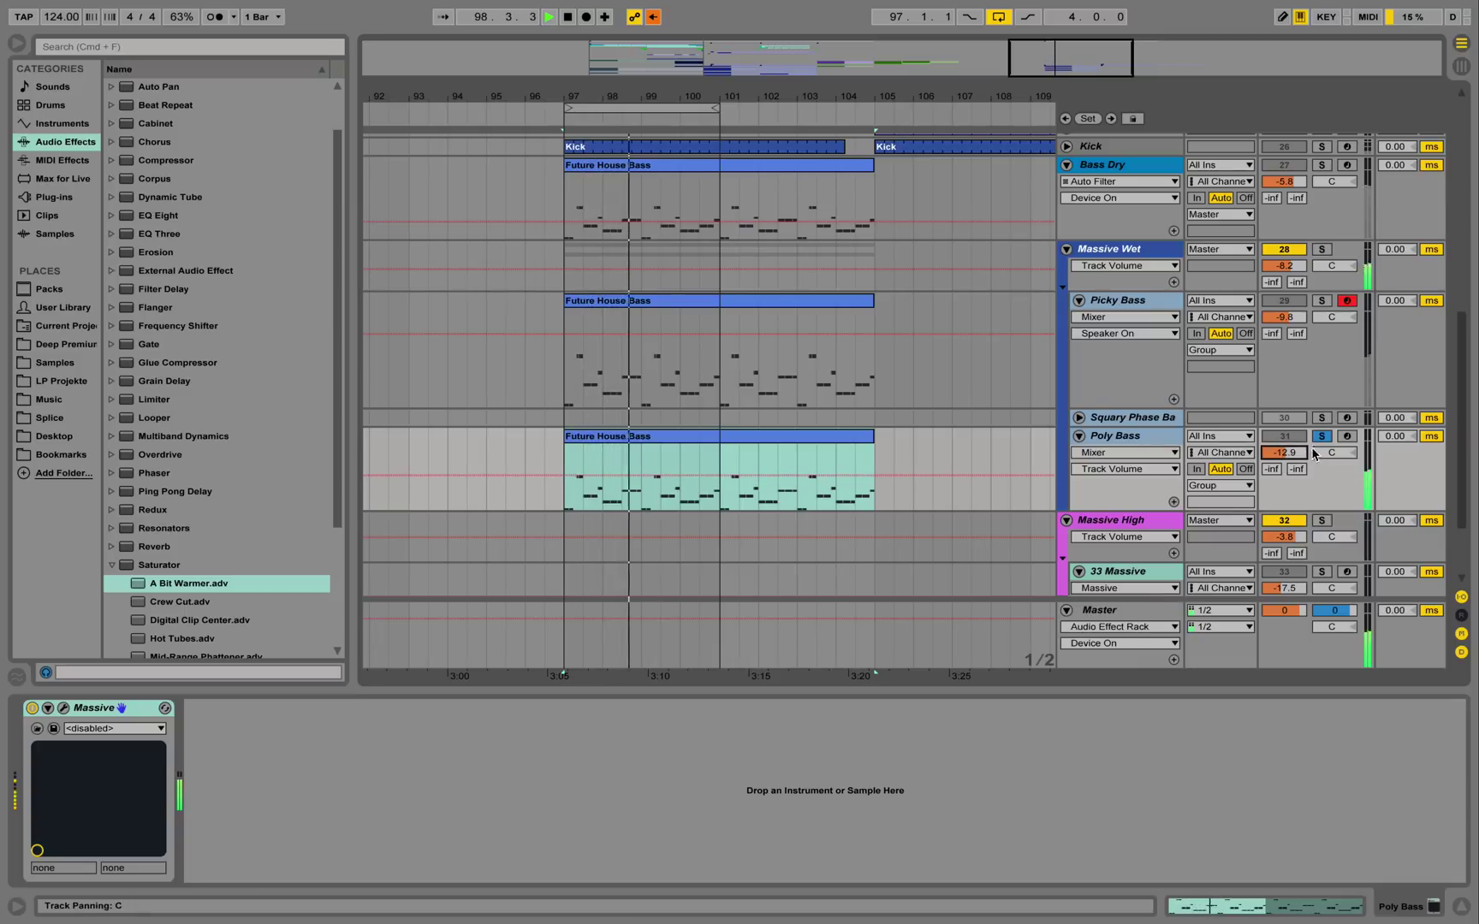
click(1323, 436)
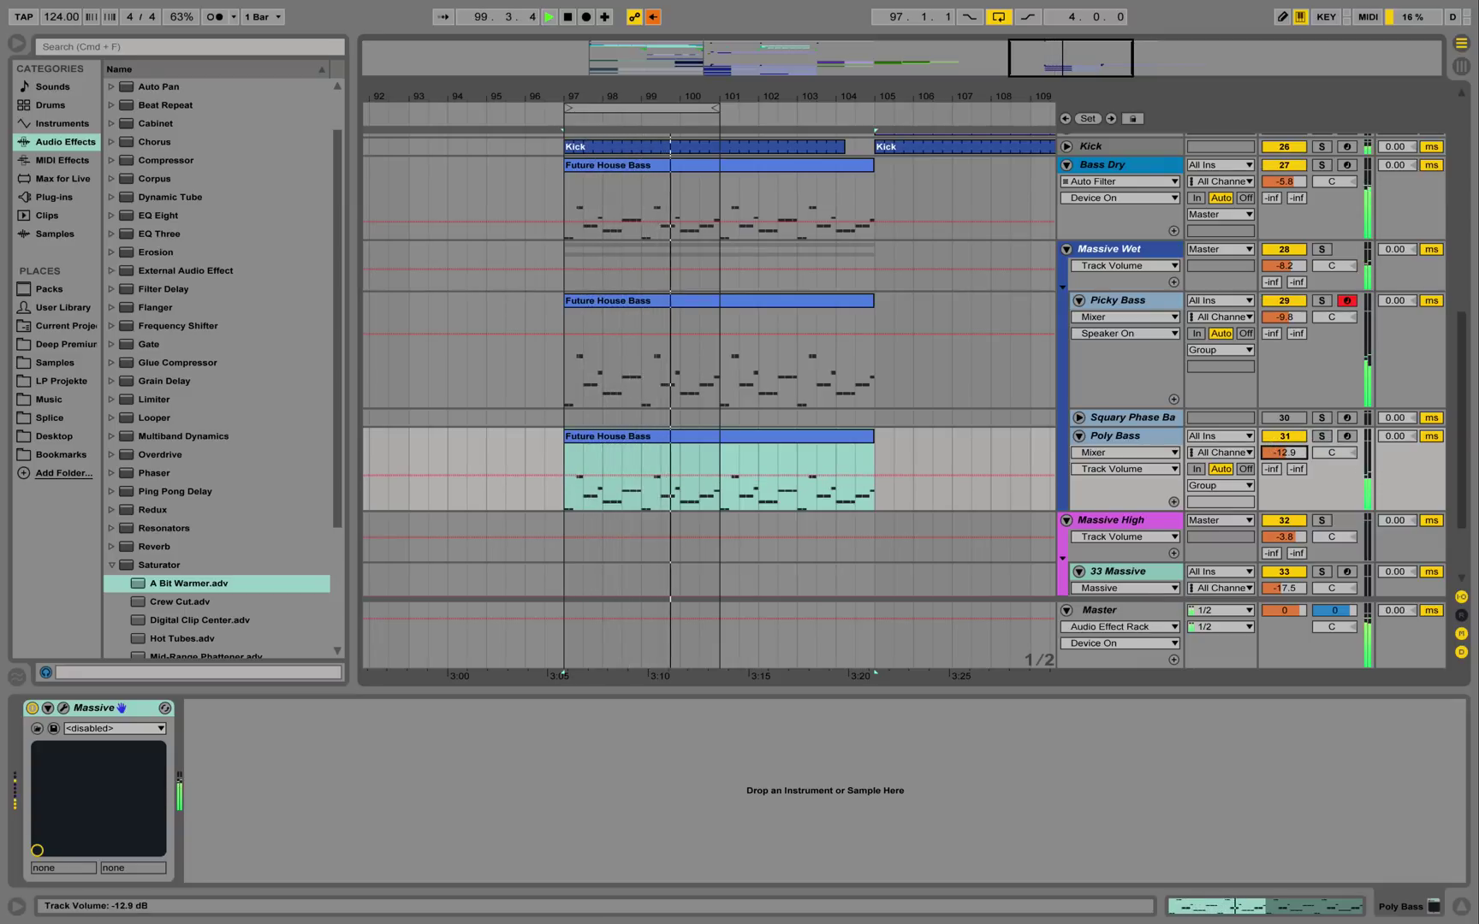
drag(1284, 316, 1284, 326)
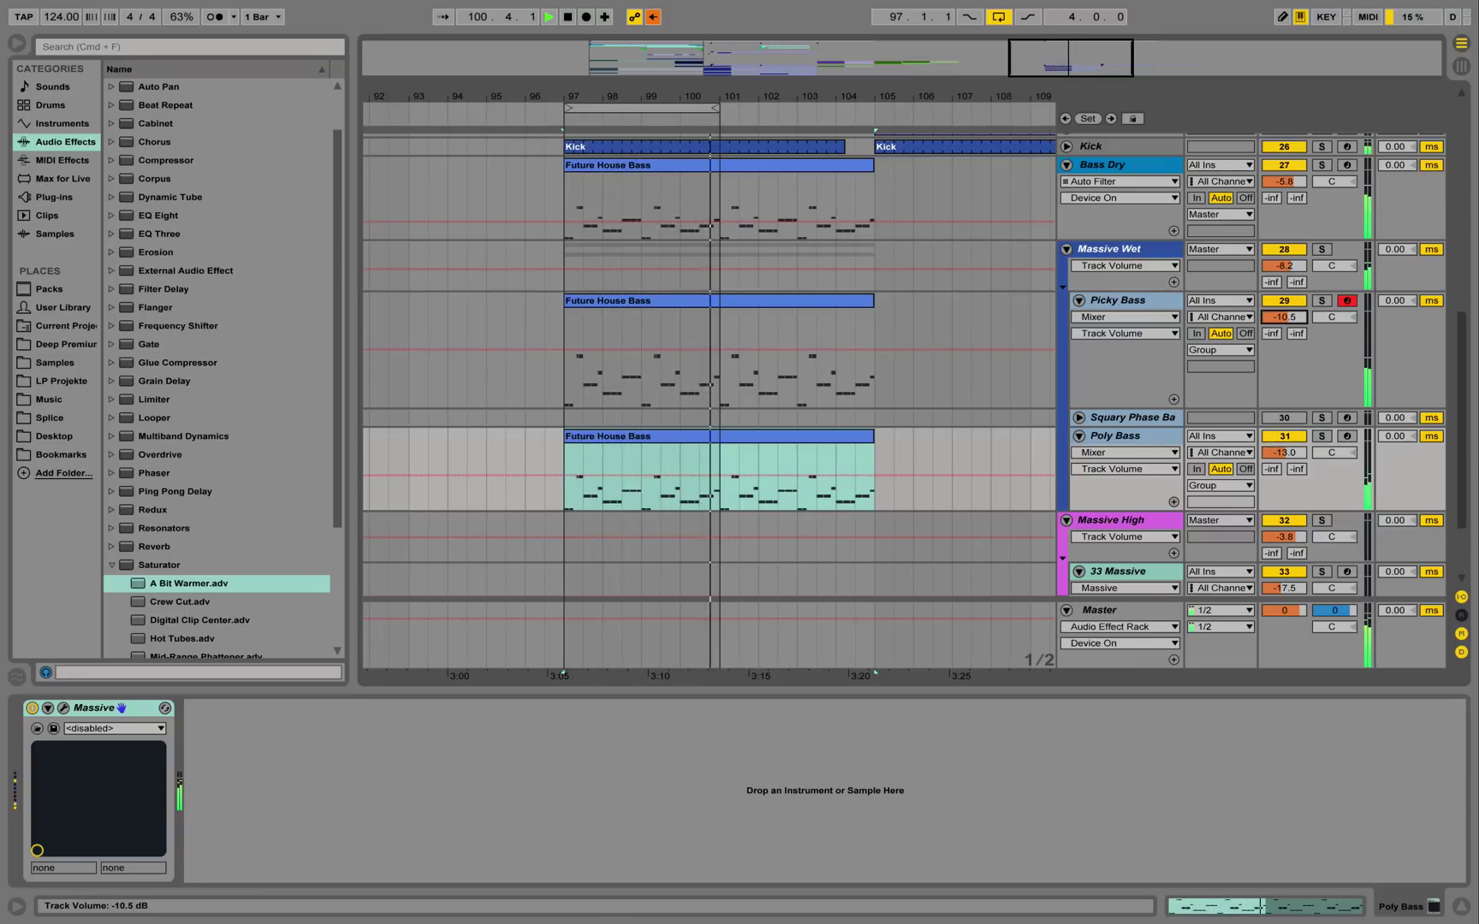
scroll(1032, 370, down, 3)
scroll(1032, 371, down, 2)
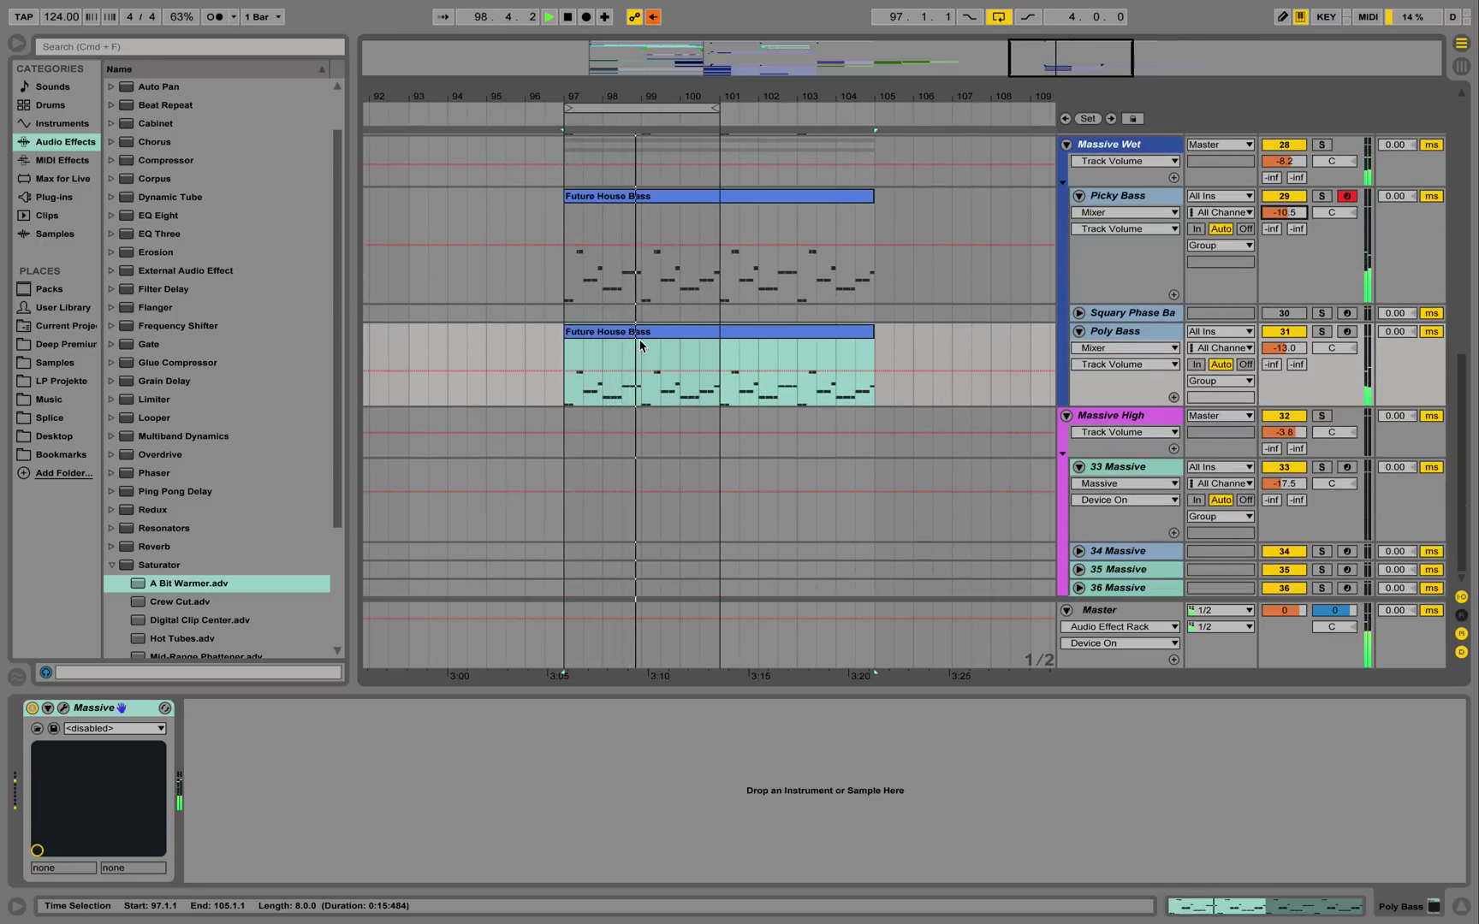
key(space)
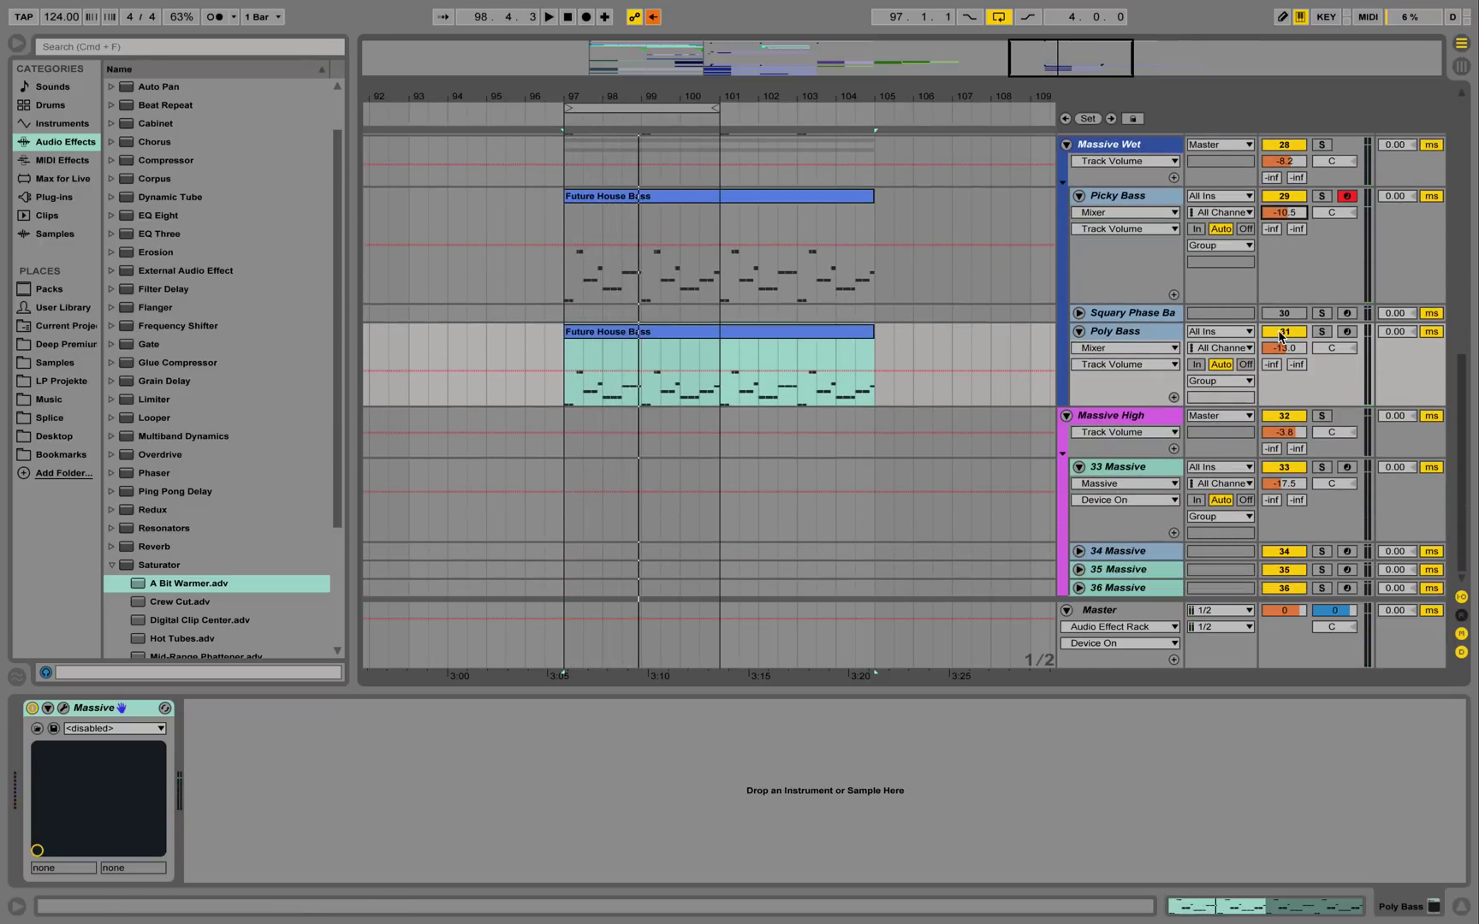
Add an EQ Eight to Poly Bass and make band 1 a steep low cut at 1.14 kHz with Q 0.58
click(195, 219)
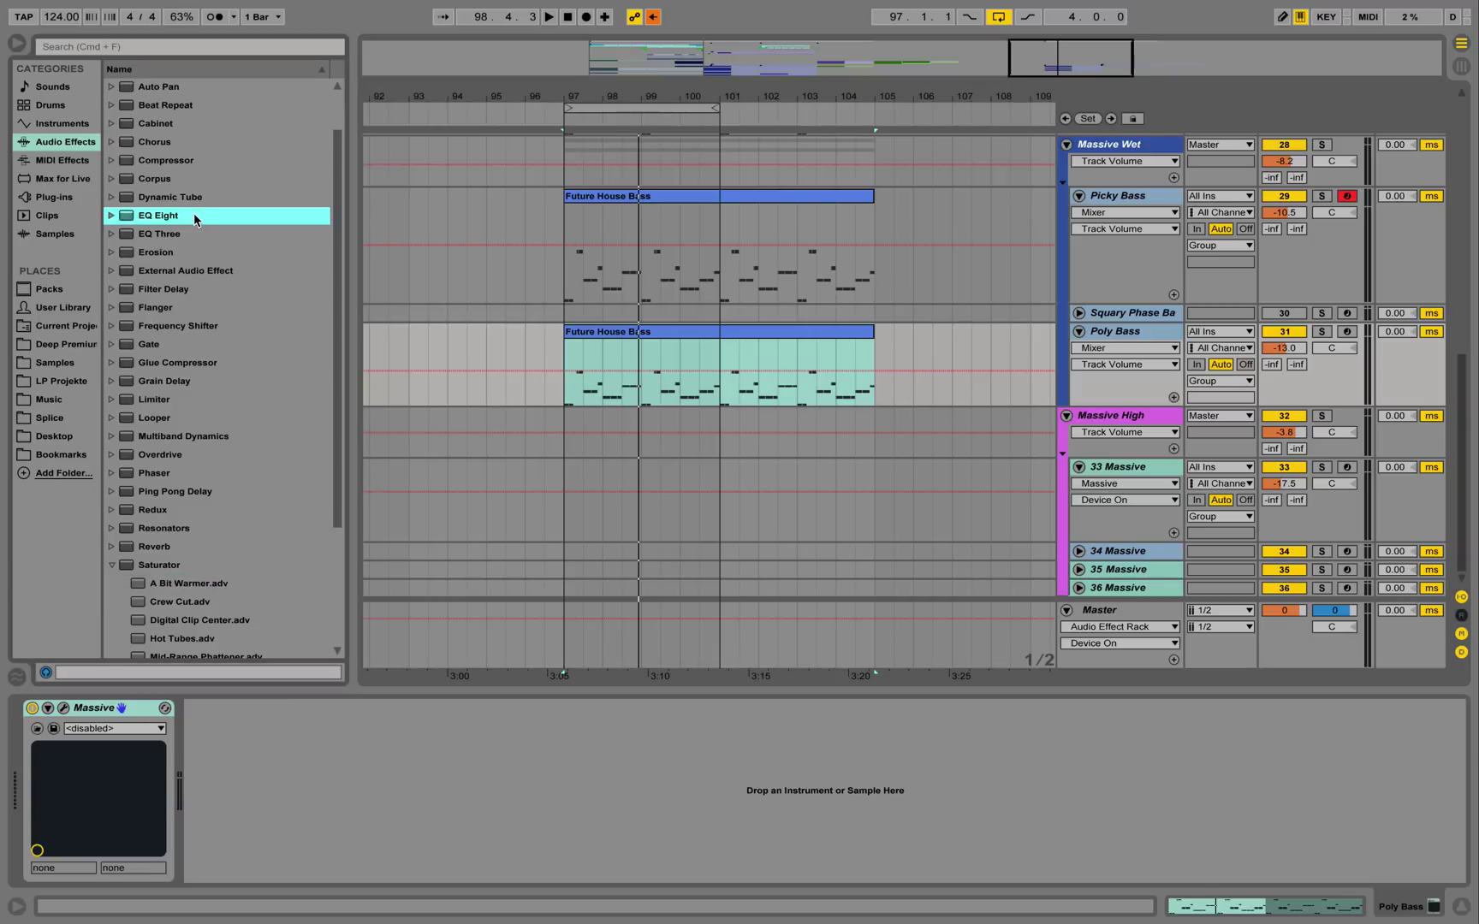
drag(219, 319, 257, 760)
click(1110, 335)
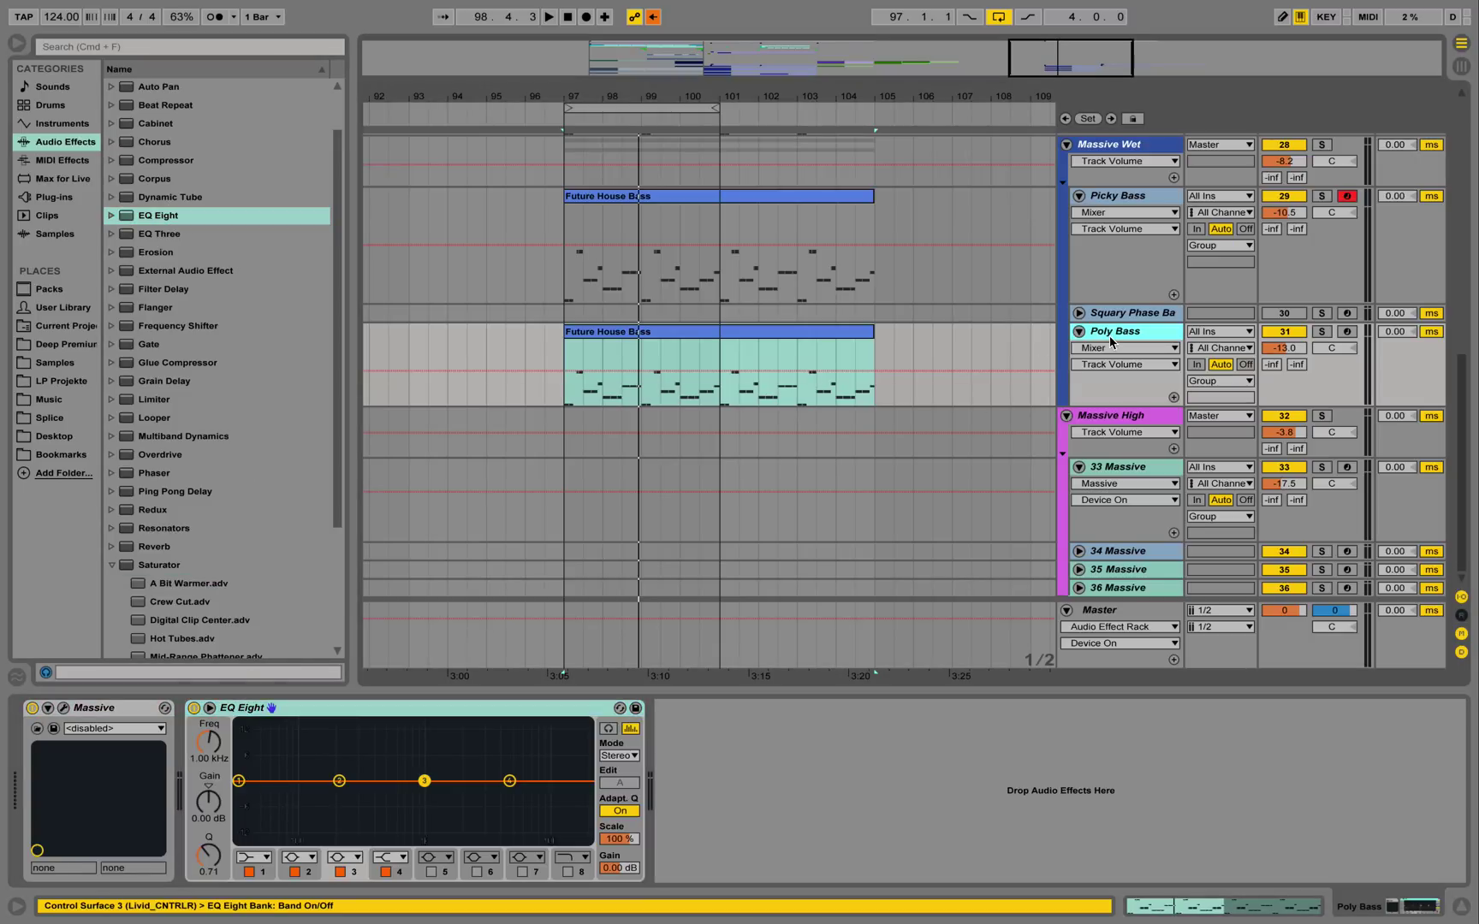
click(254, 857)
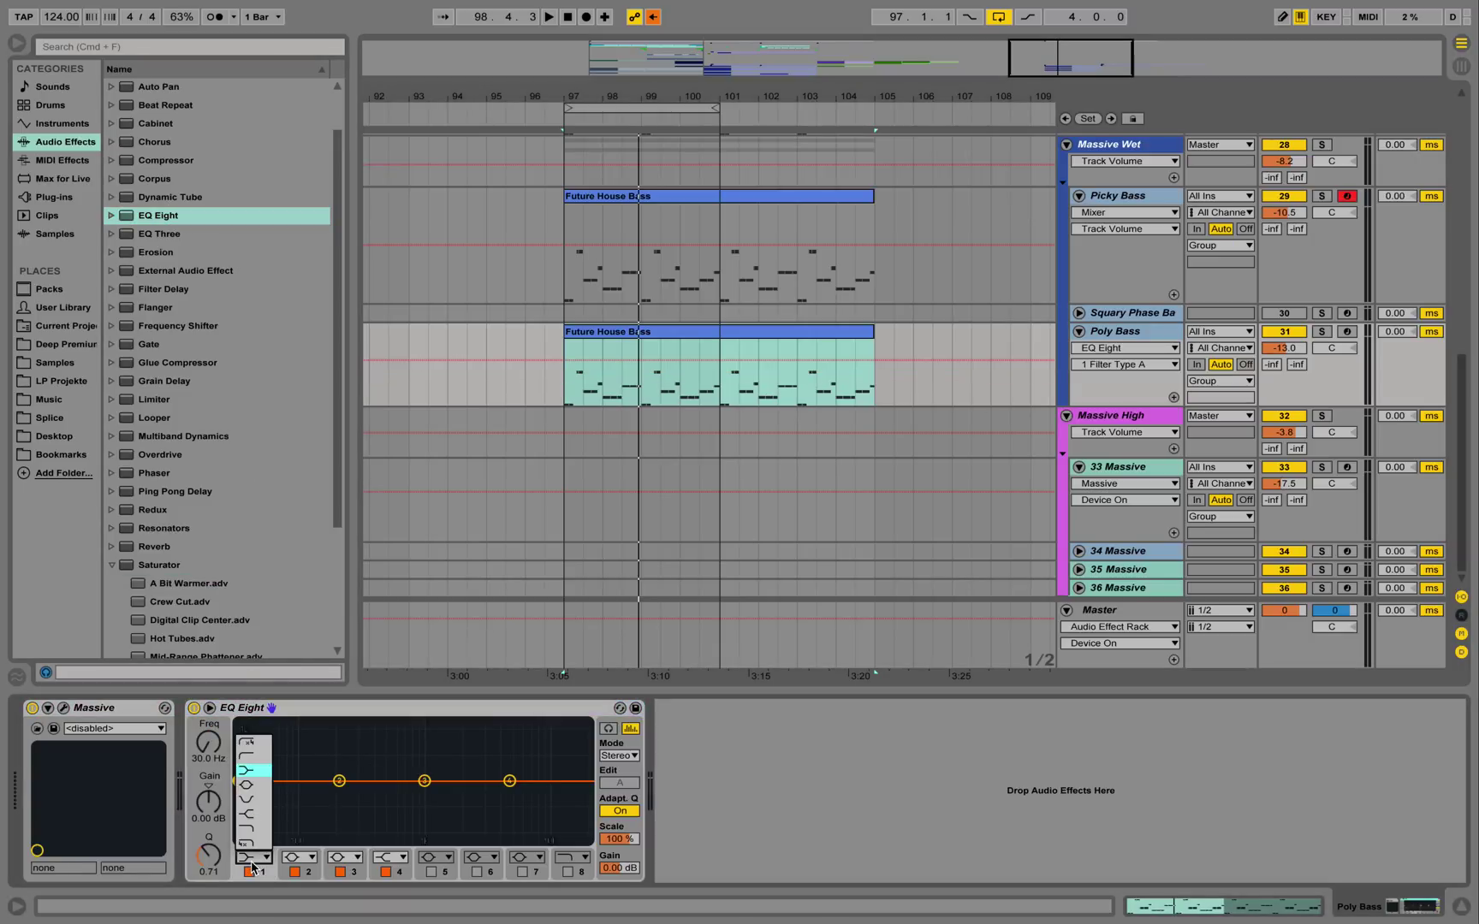
click(261, 743)
drag(244, 794, 427, 811)
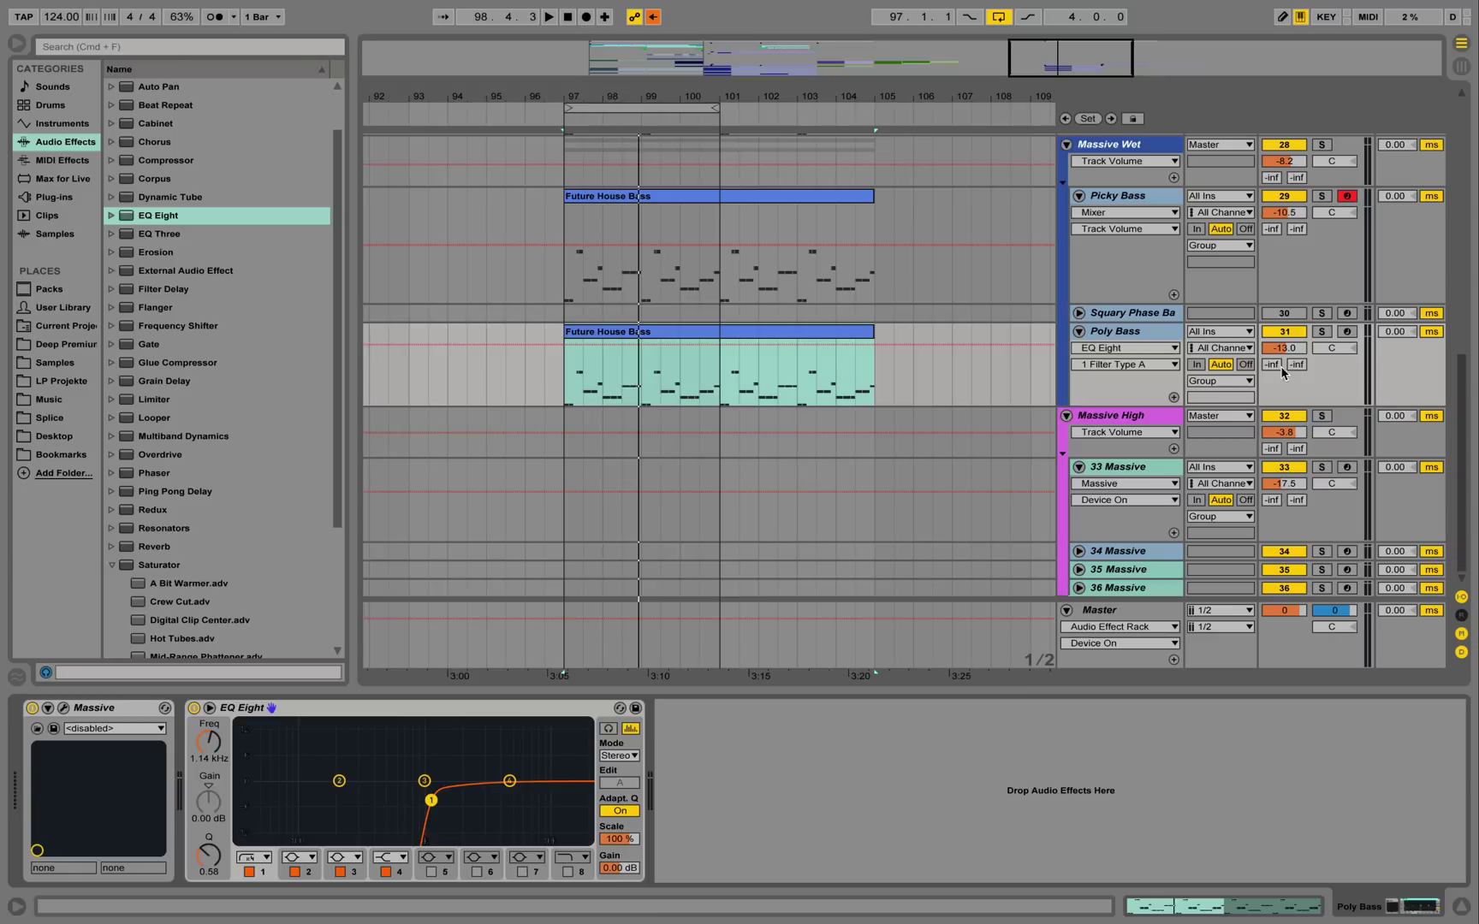
Solo Poly Bass and lower the EQ Eight's band 1 low cut to 264 Hz during playback
key(space)
click(1321, 332)
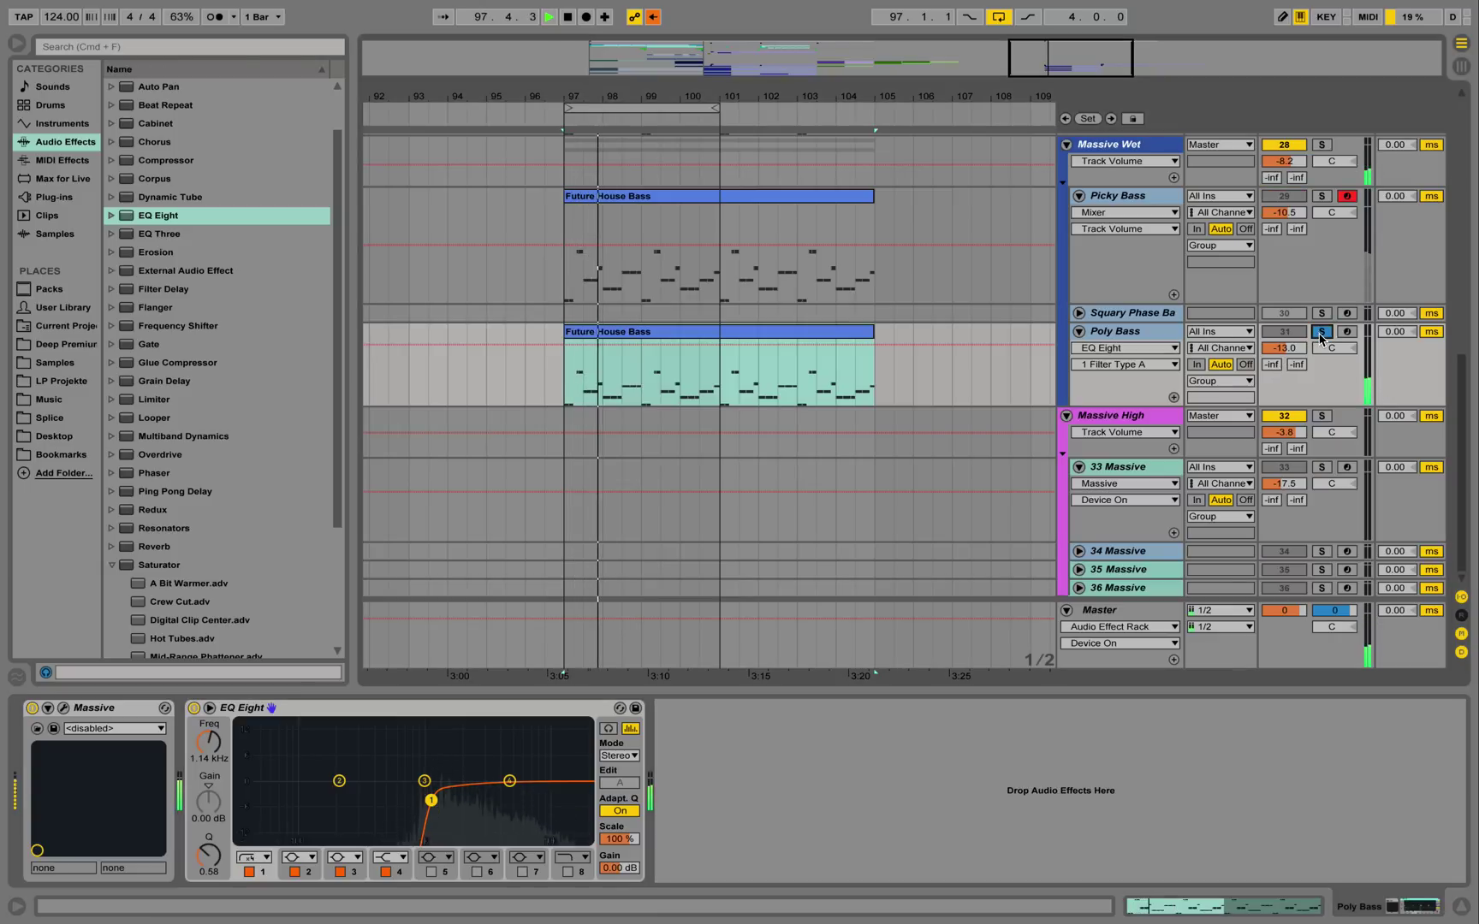
drag(430, 799, 353, 797)
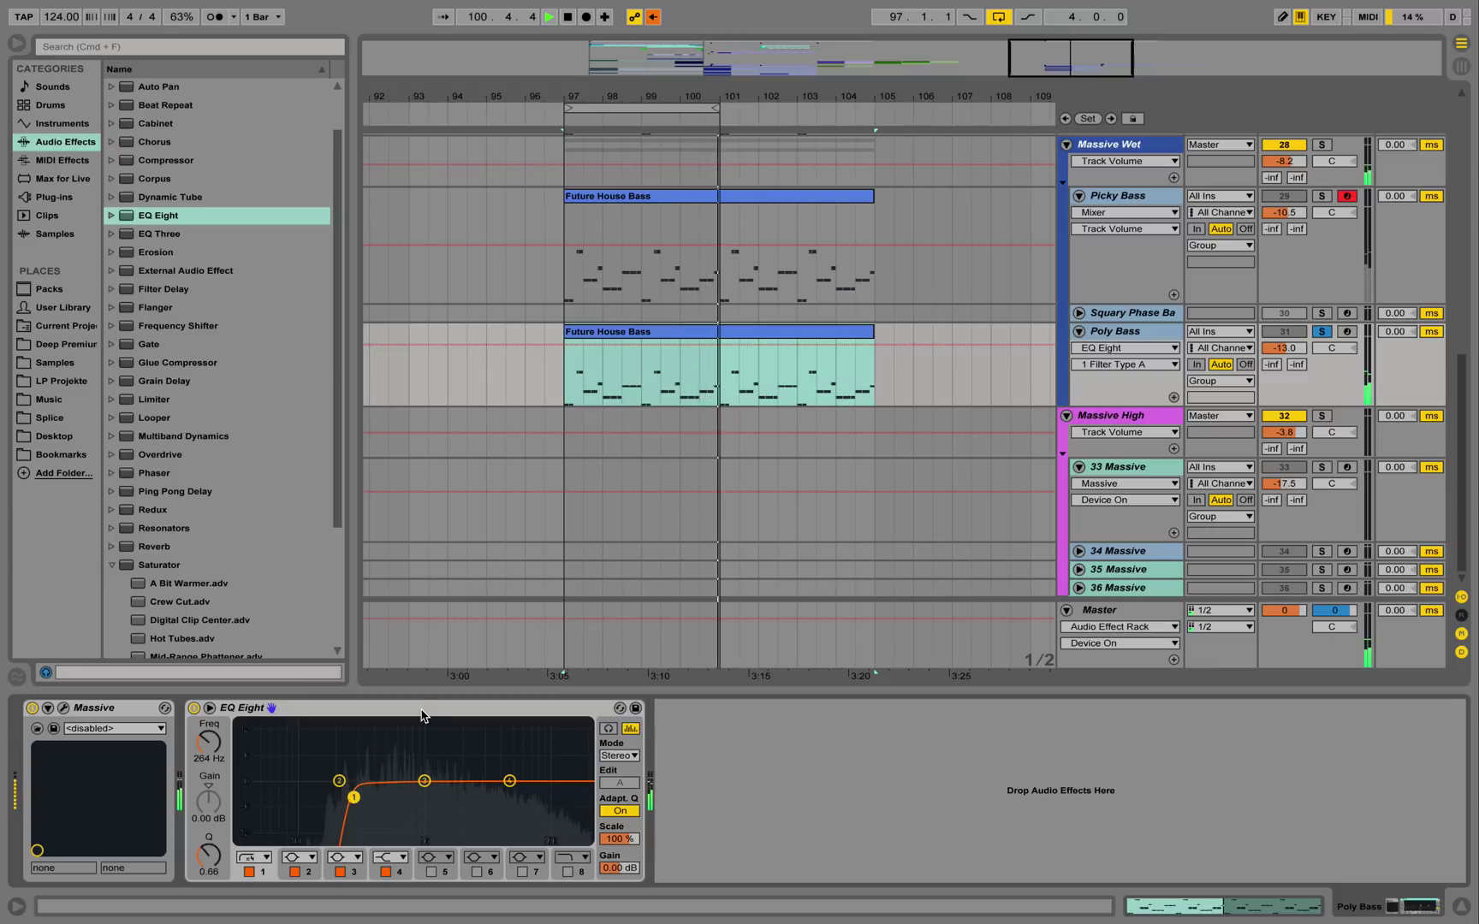
key(space)
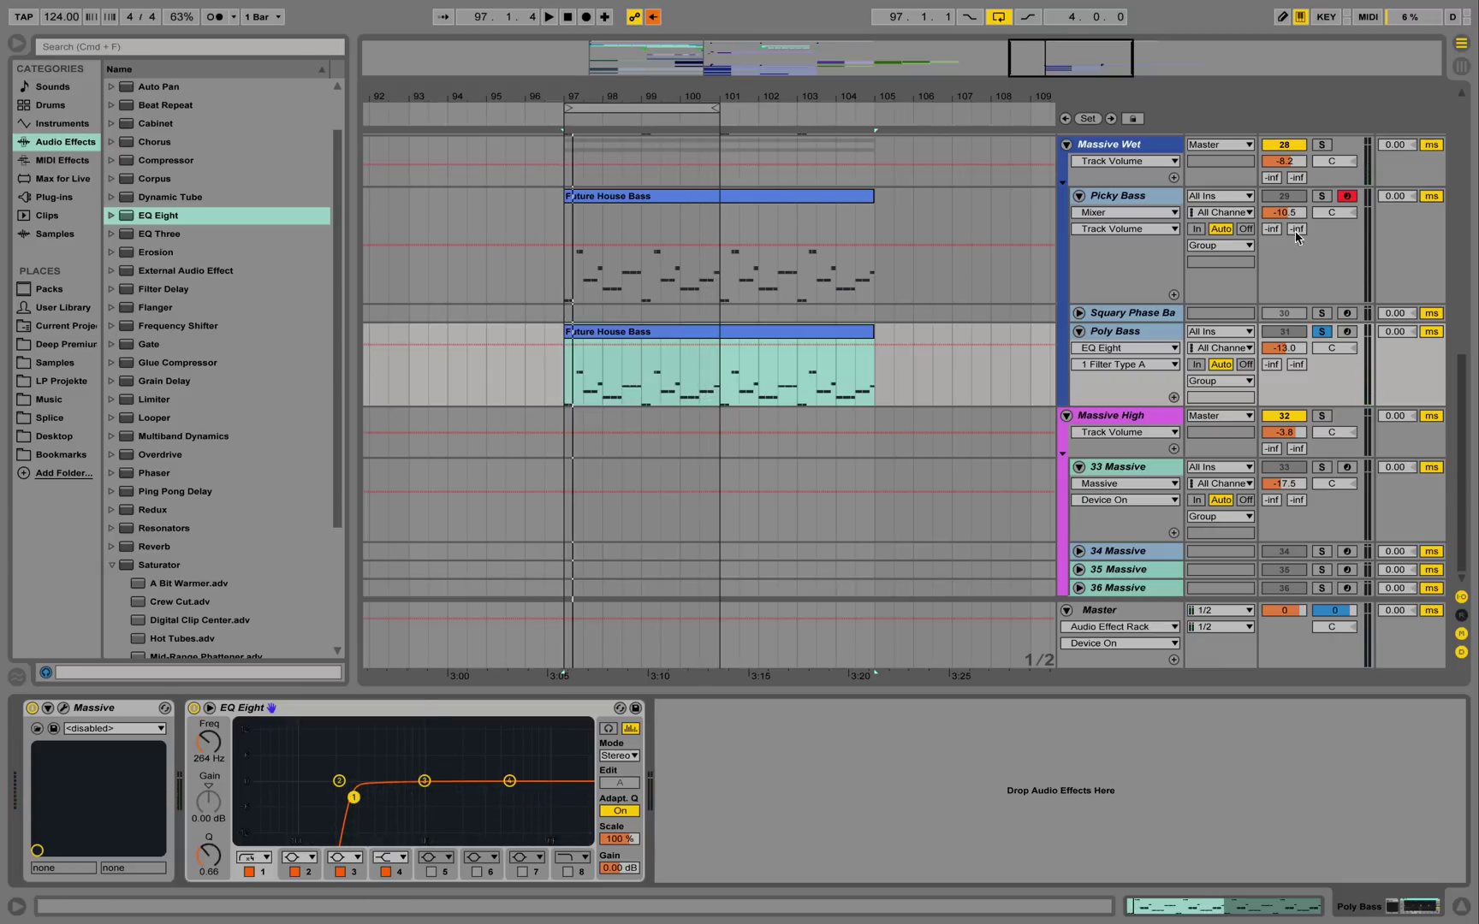
Copy Poly Bass's EQ Eight onto Picky Bass and turn its band 1 into a steep high cut at 805 Hz with Q 0.63
click(445, 713)
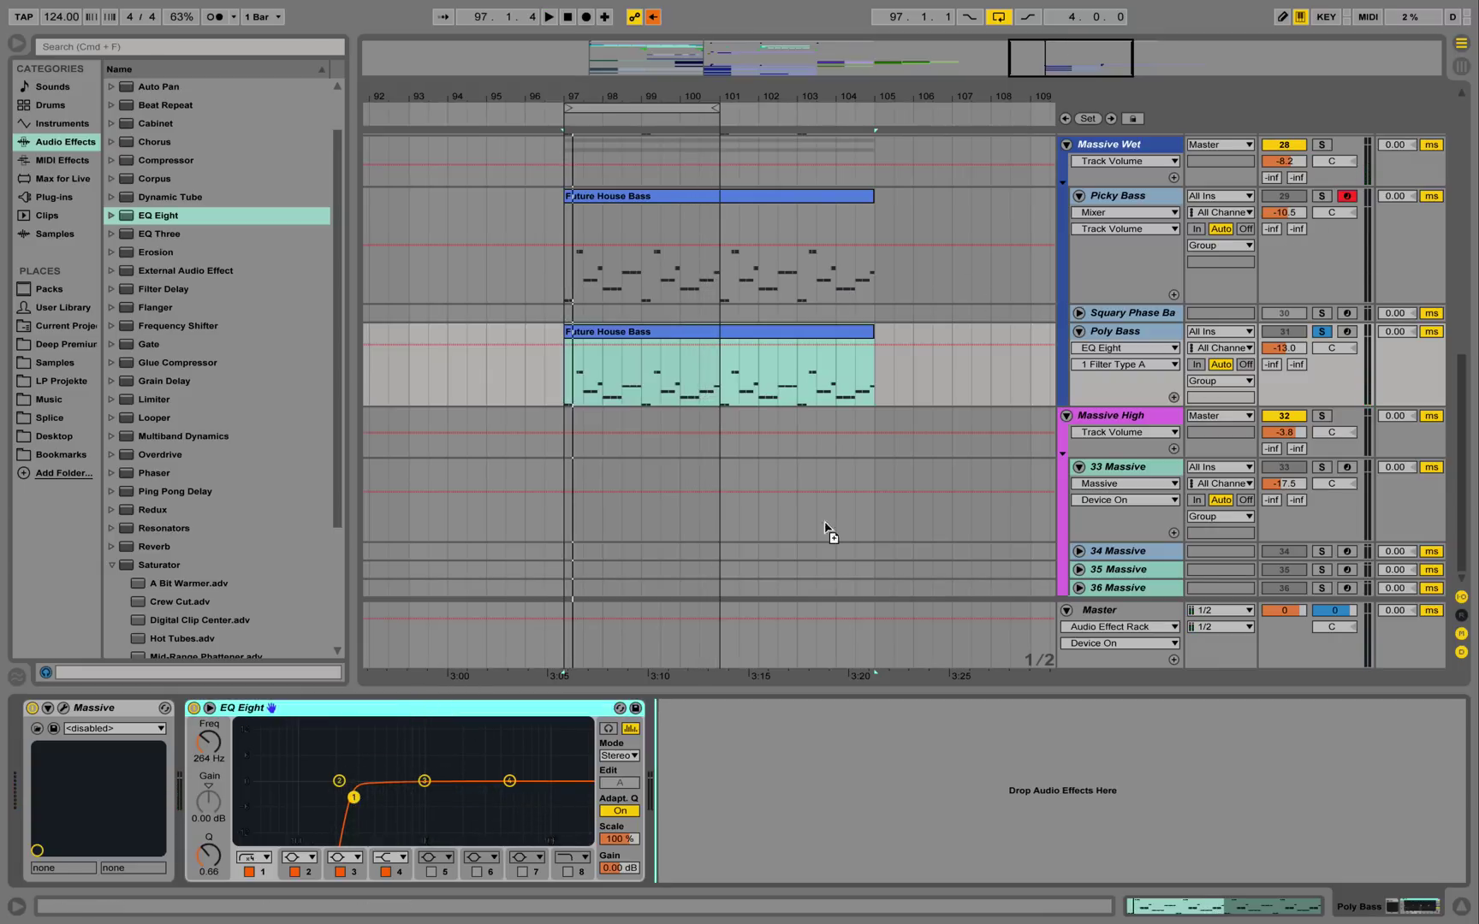
click(1118, 203)
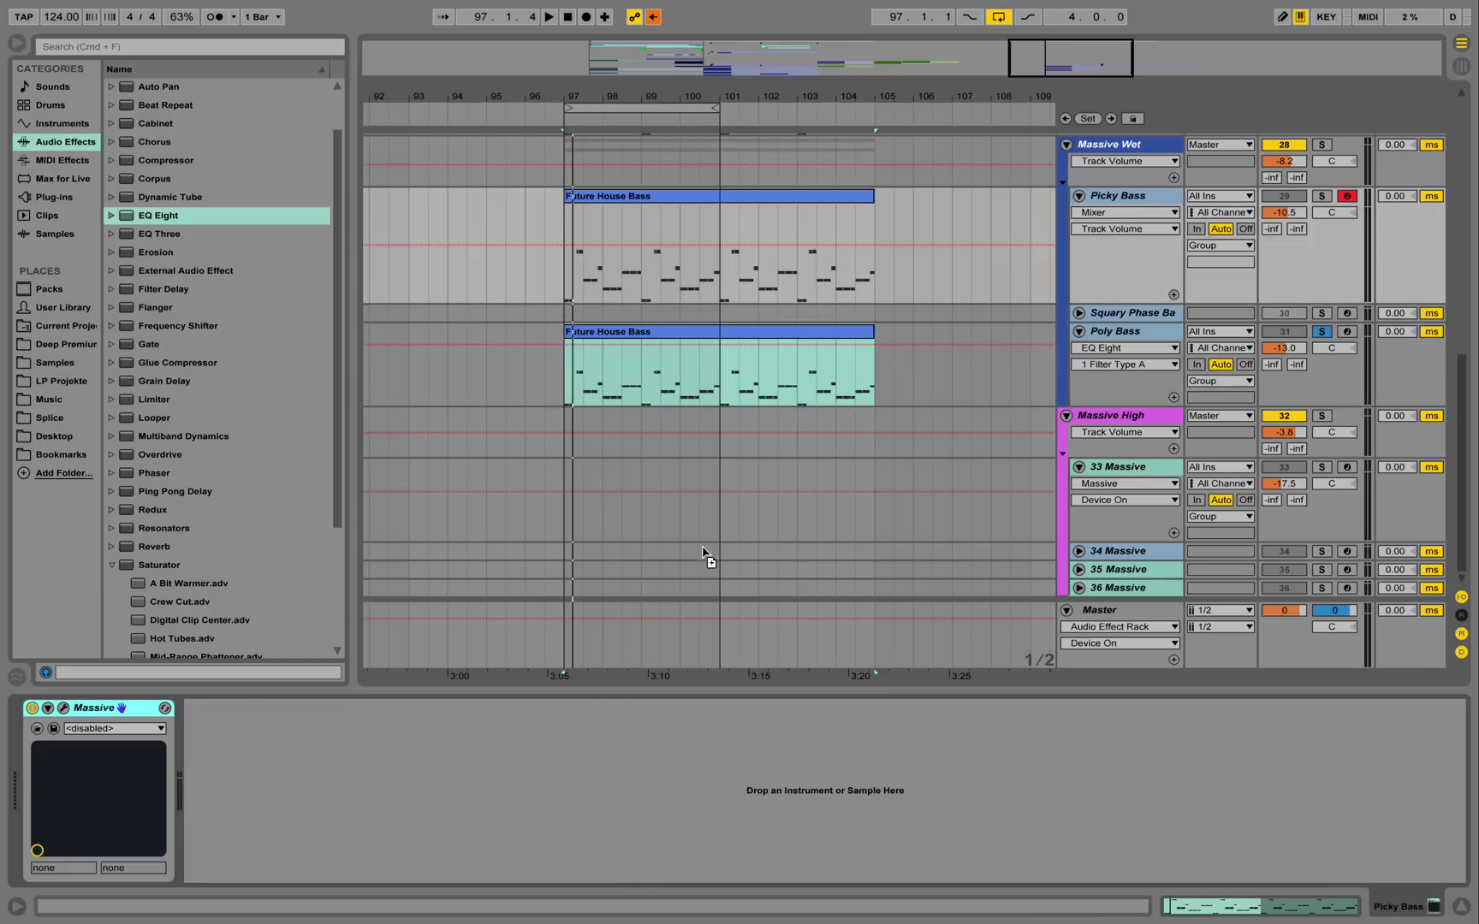
drag(371, 764, 364, 725)
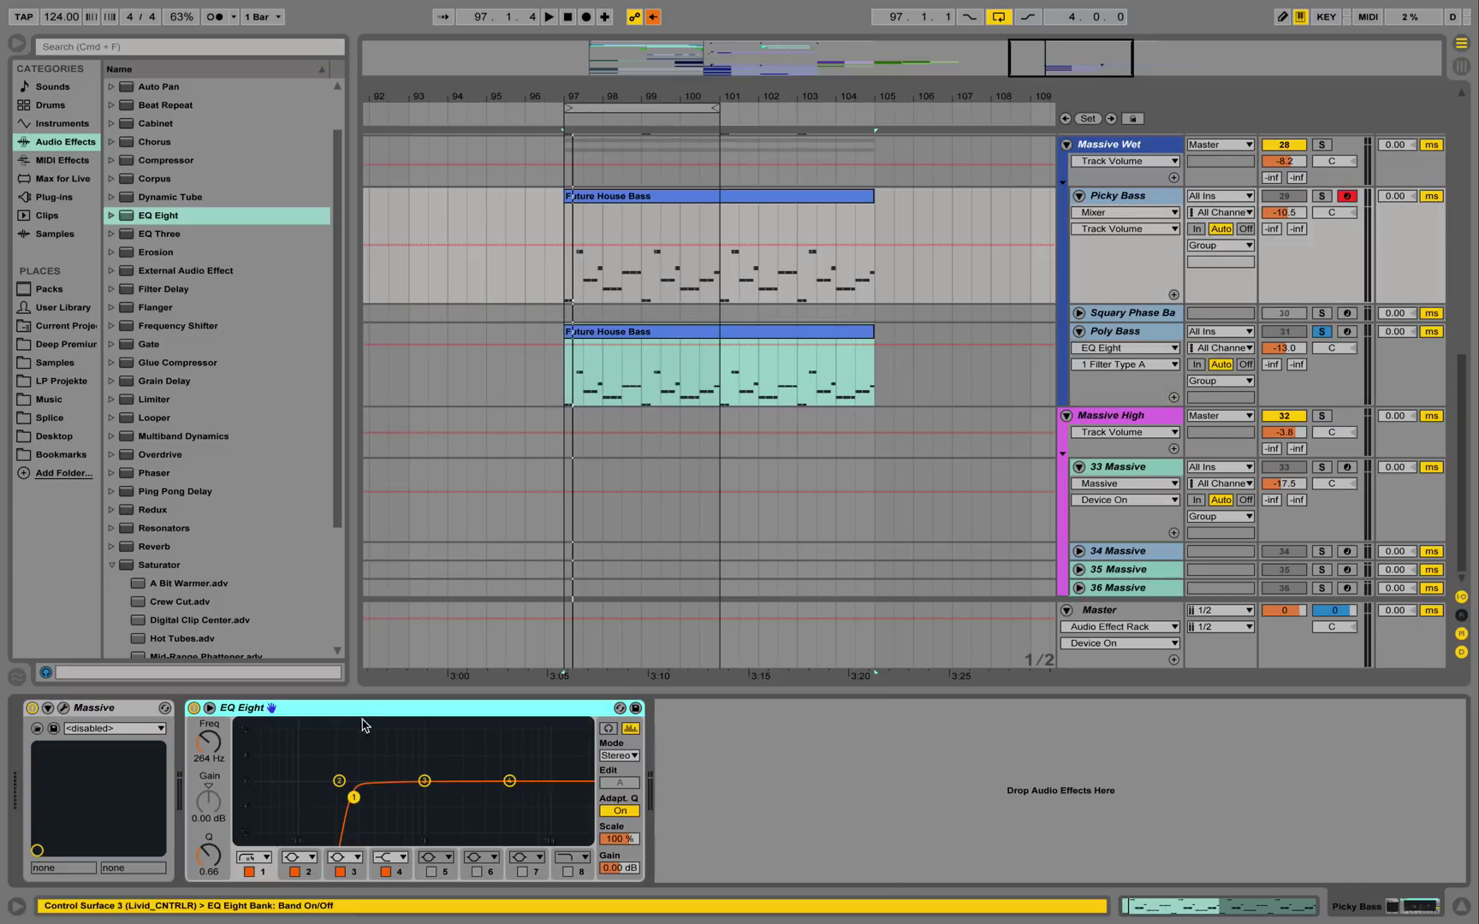
click(261, 859)
click(260, 845)
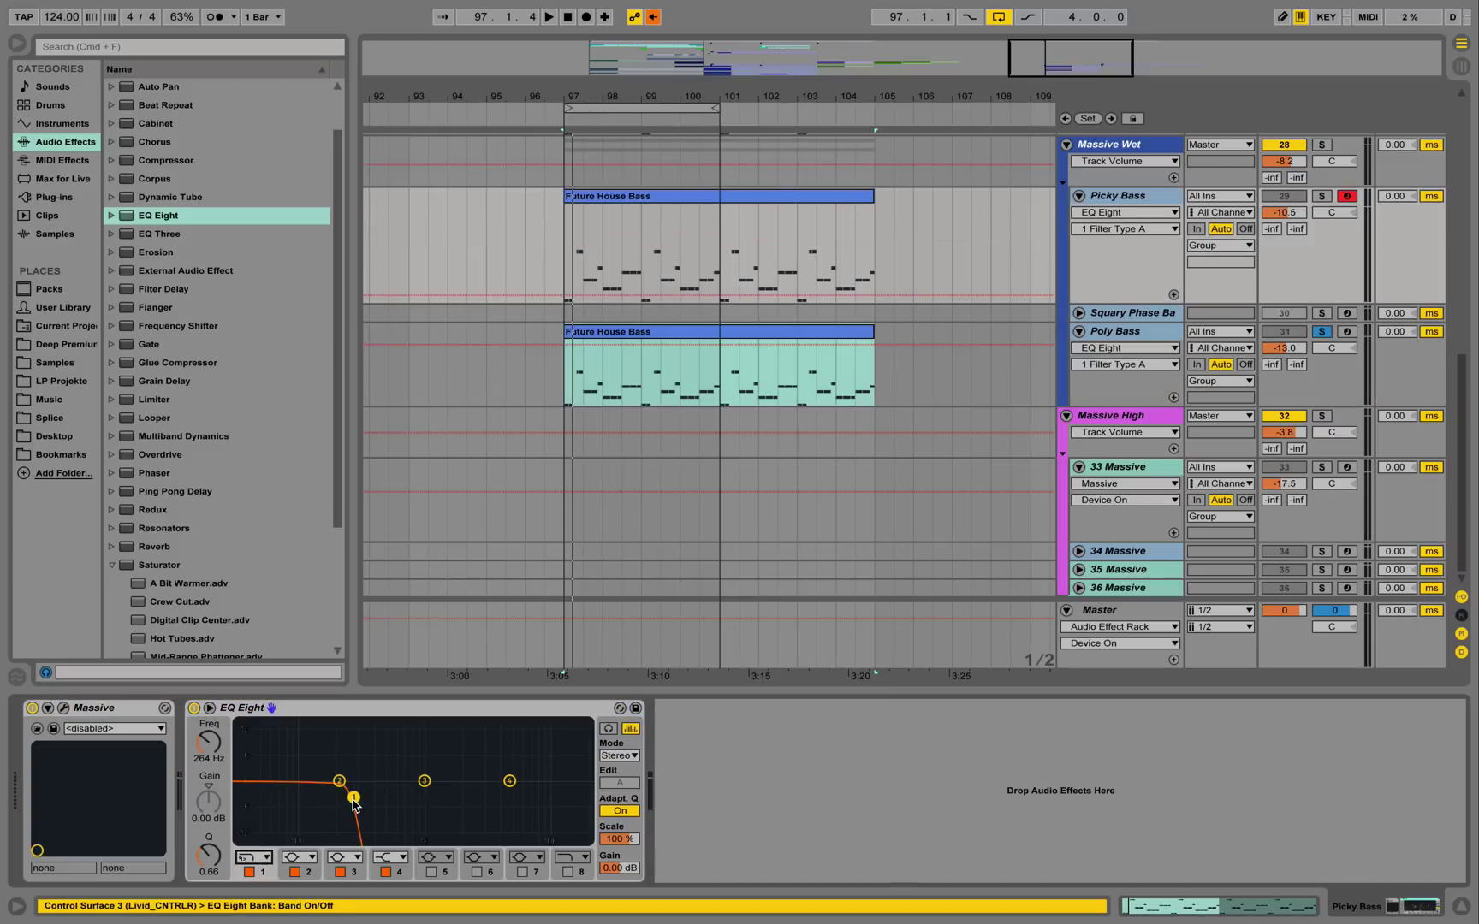
drag(354, 800, 413, 797)
Audition Picky Bass soloed, then unsolo it and play it together with the other tracks
key(space)
click(1321, 196)
key(space)
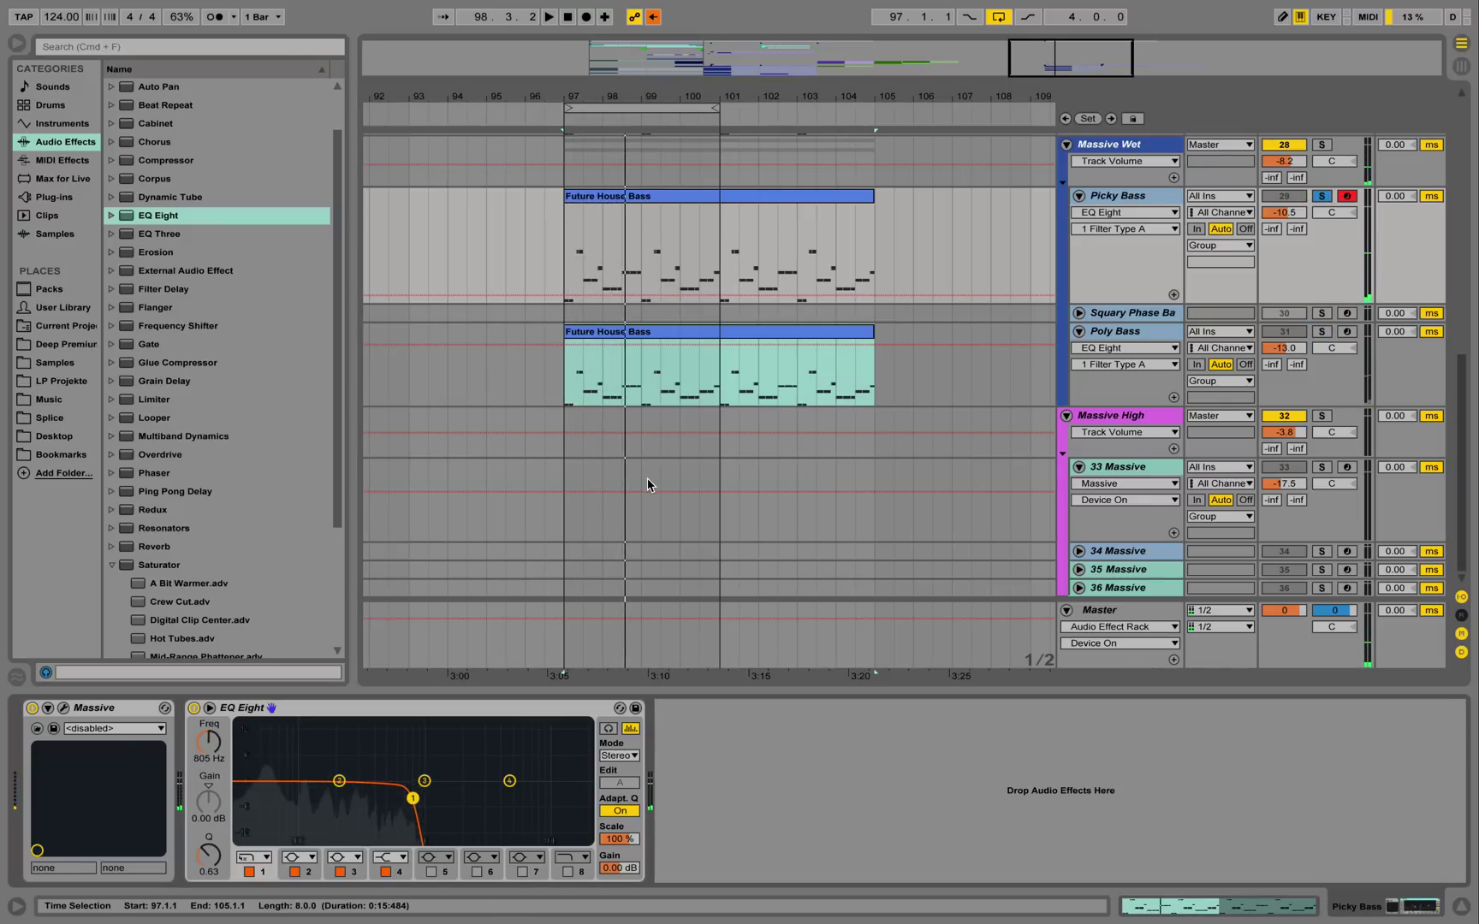
click(1324, 198)
key(space)
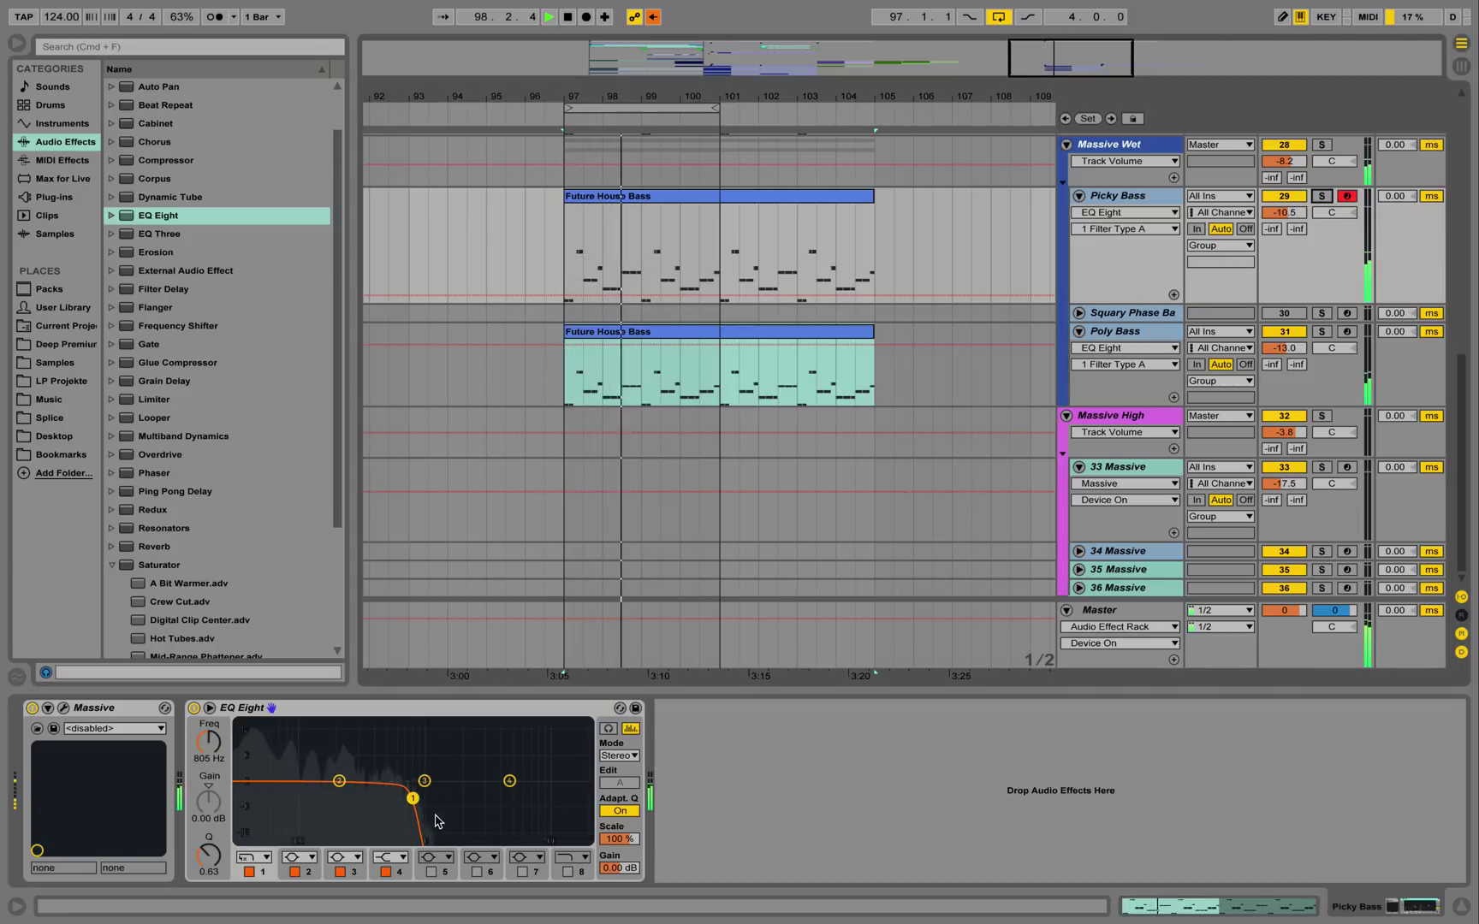
key(space)
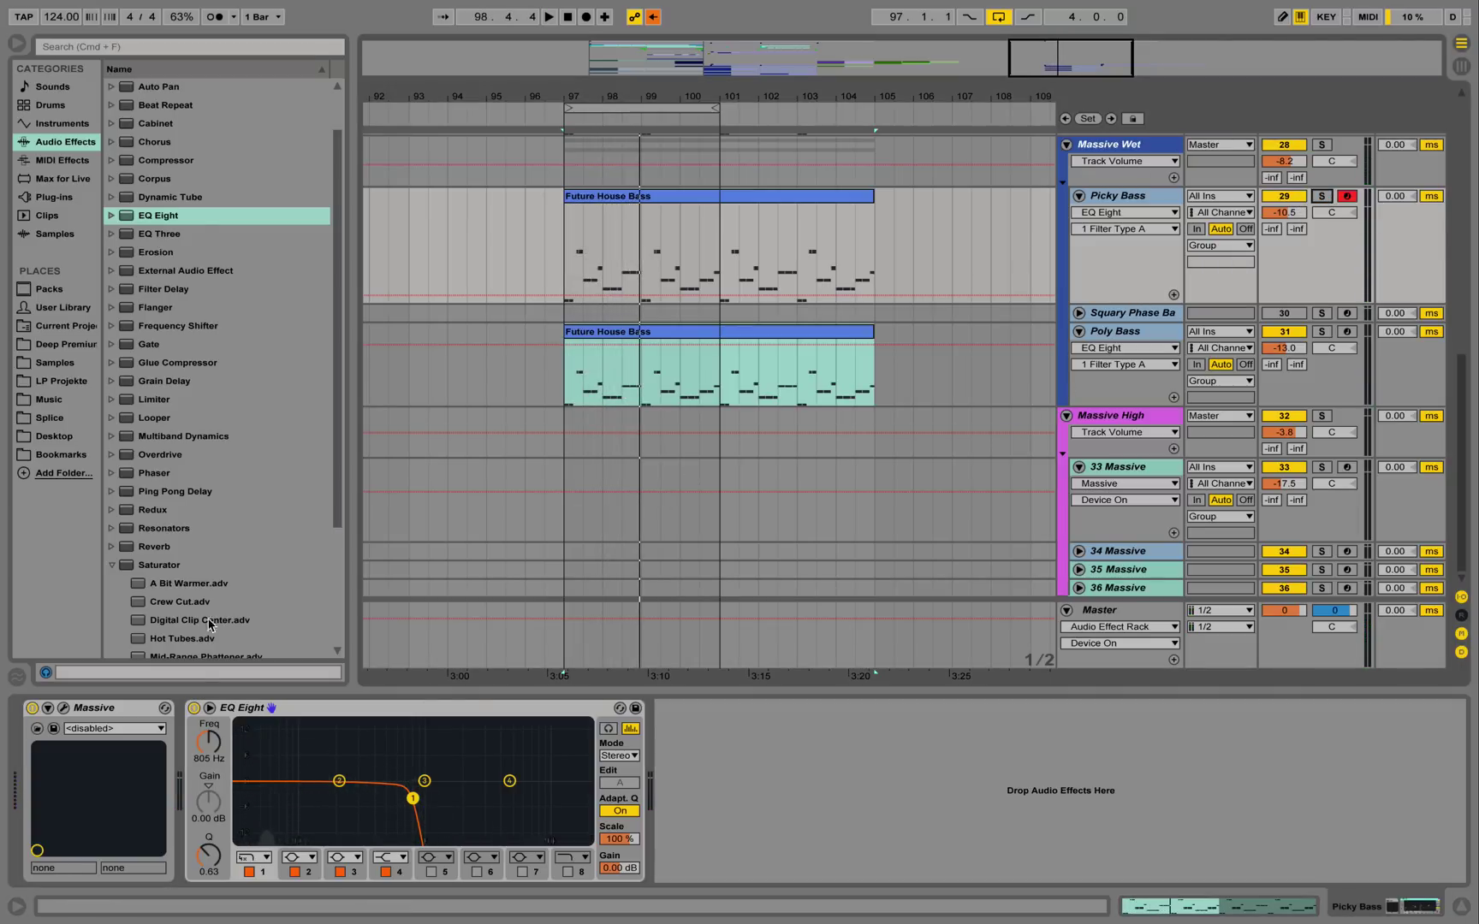
Add a second EQ Eight to Picky Bass, make band 1 a steep low cut at 48.2 Hz with Q 0.75, and play it back
drag(164, 220, 685, 727)
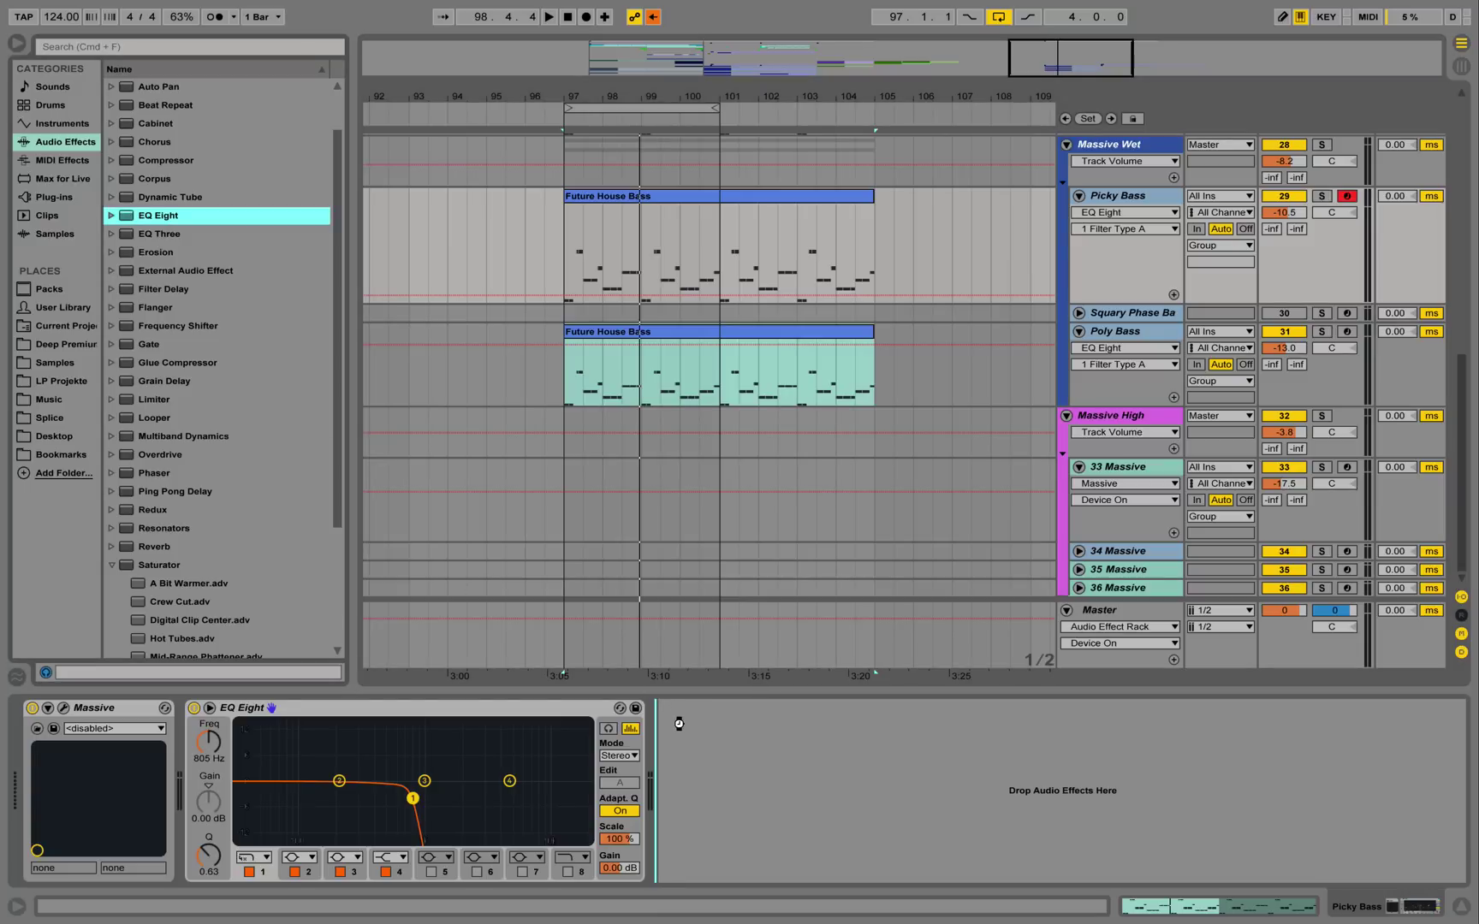
drag(689, 810, 693, 813)
click(738, 858)
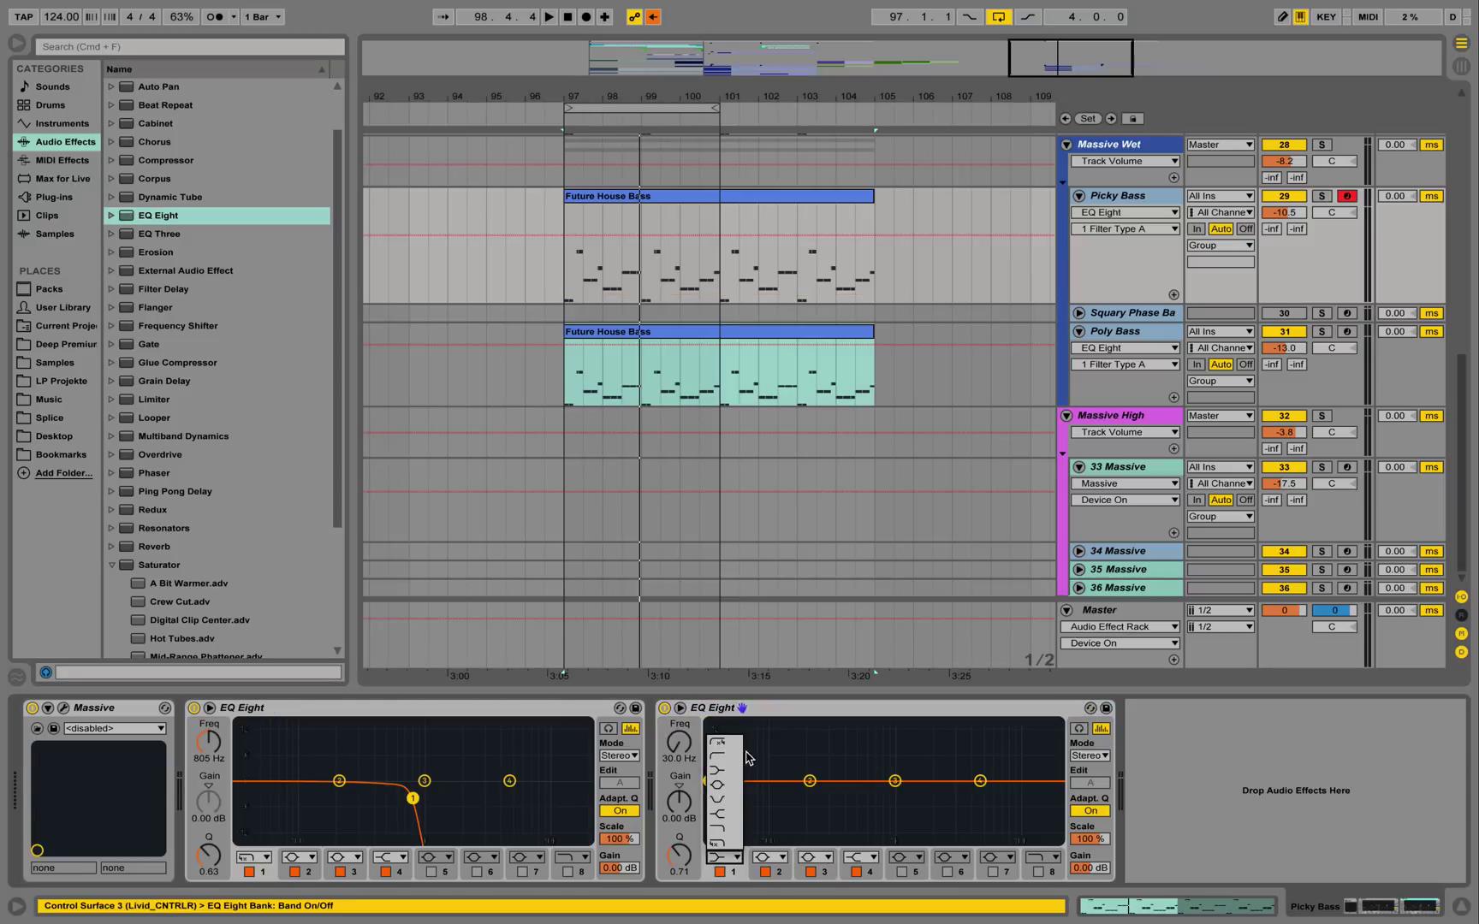
click(728, 744)
drag(709, 798, 734, 794)
key(space)
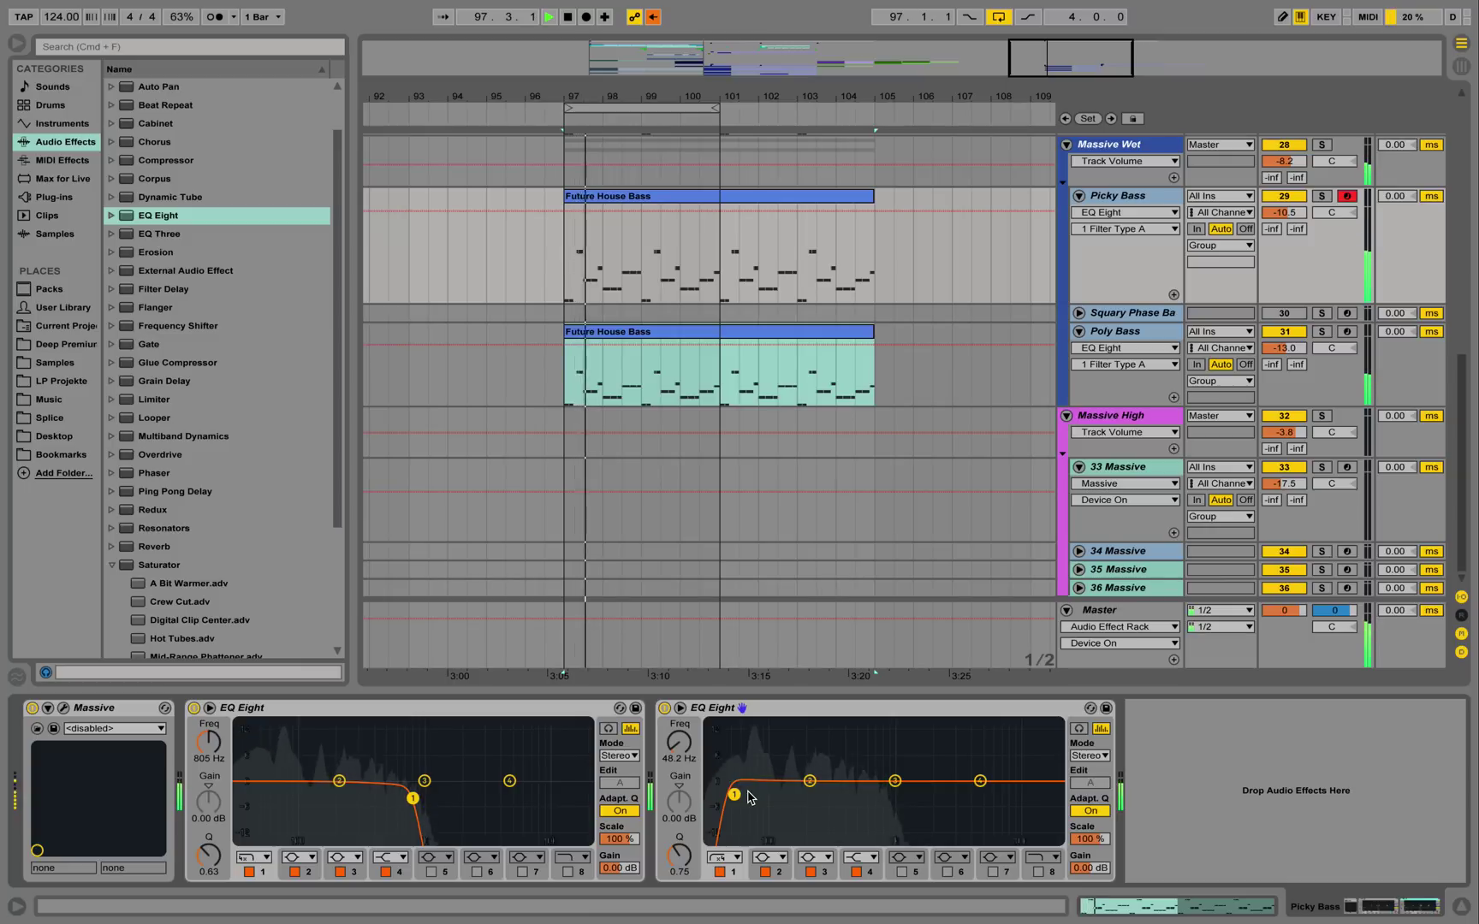
key(space)
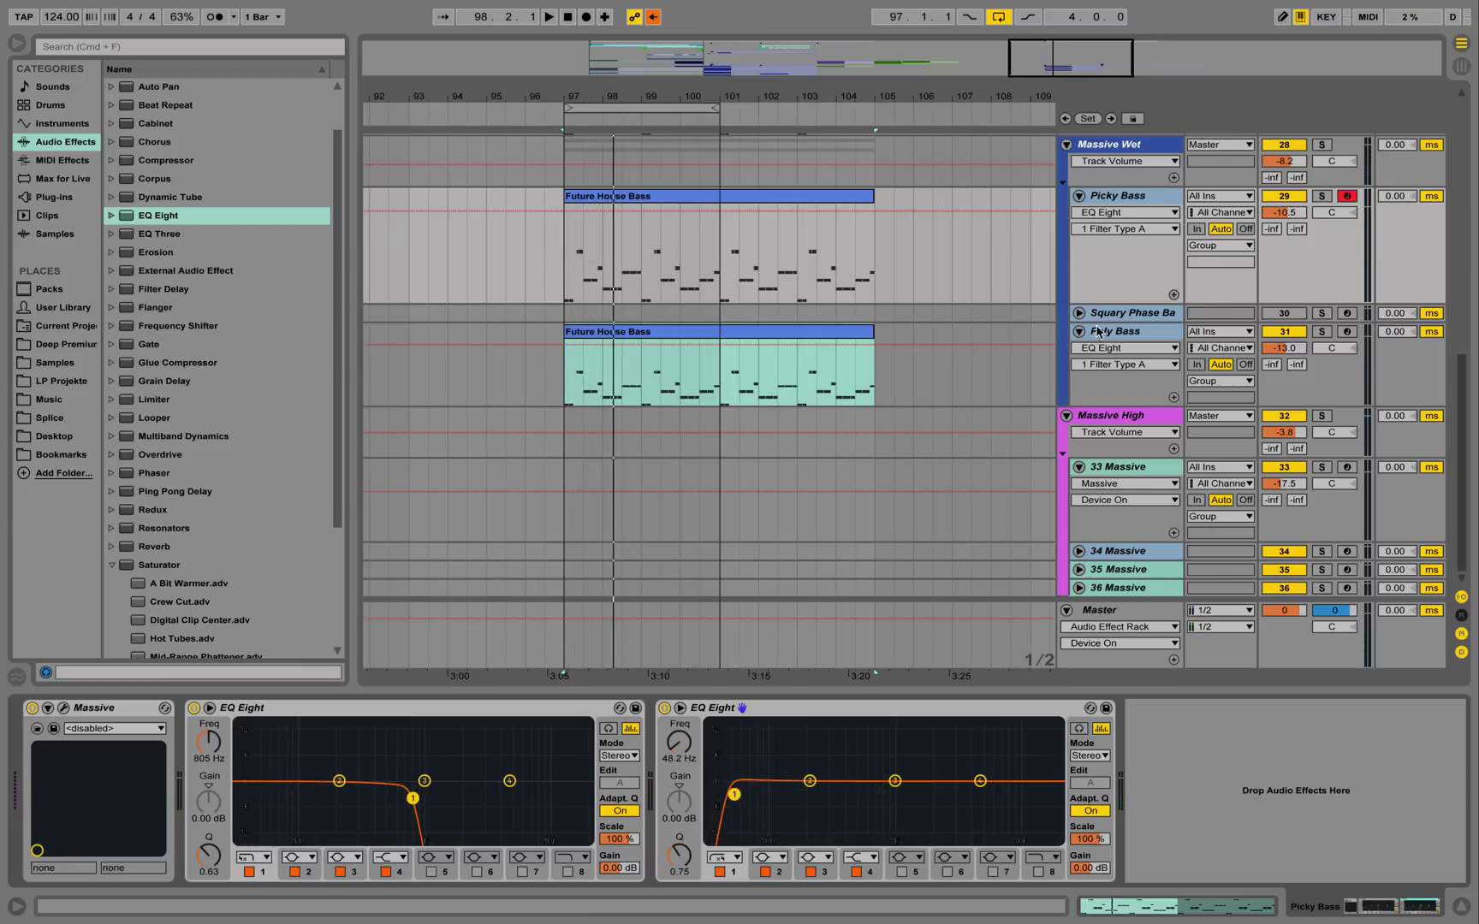
Copy the Future House Bass clip from Poly Bass onto 33 Massive and locate the Pitch MIDI effect in the browser
click(730, 383)
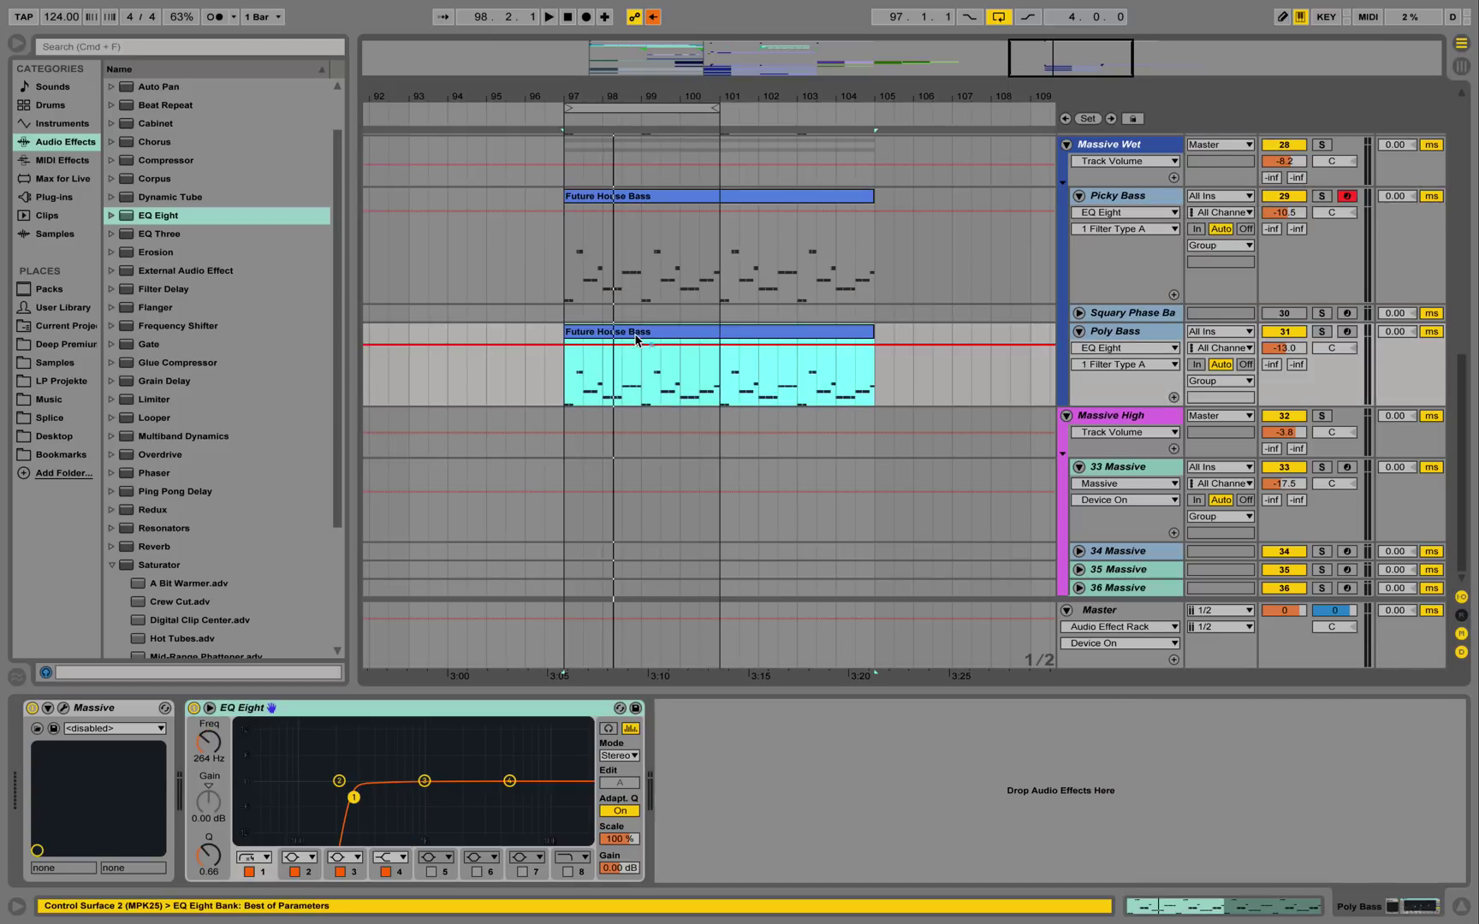
drag(629, 333, 624, 469)
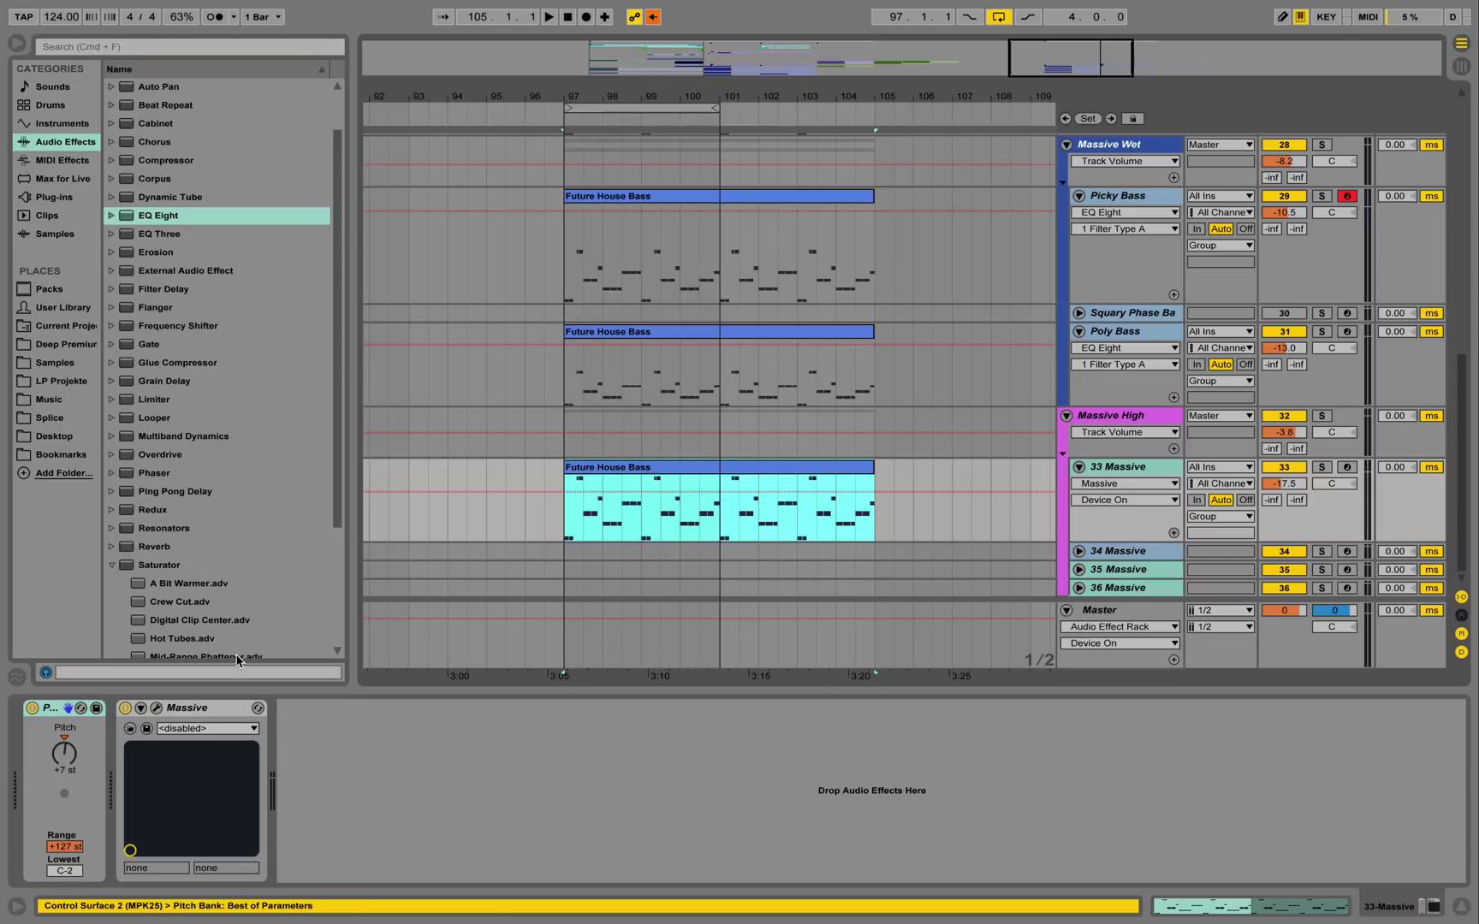
click(65, 164)
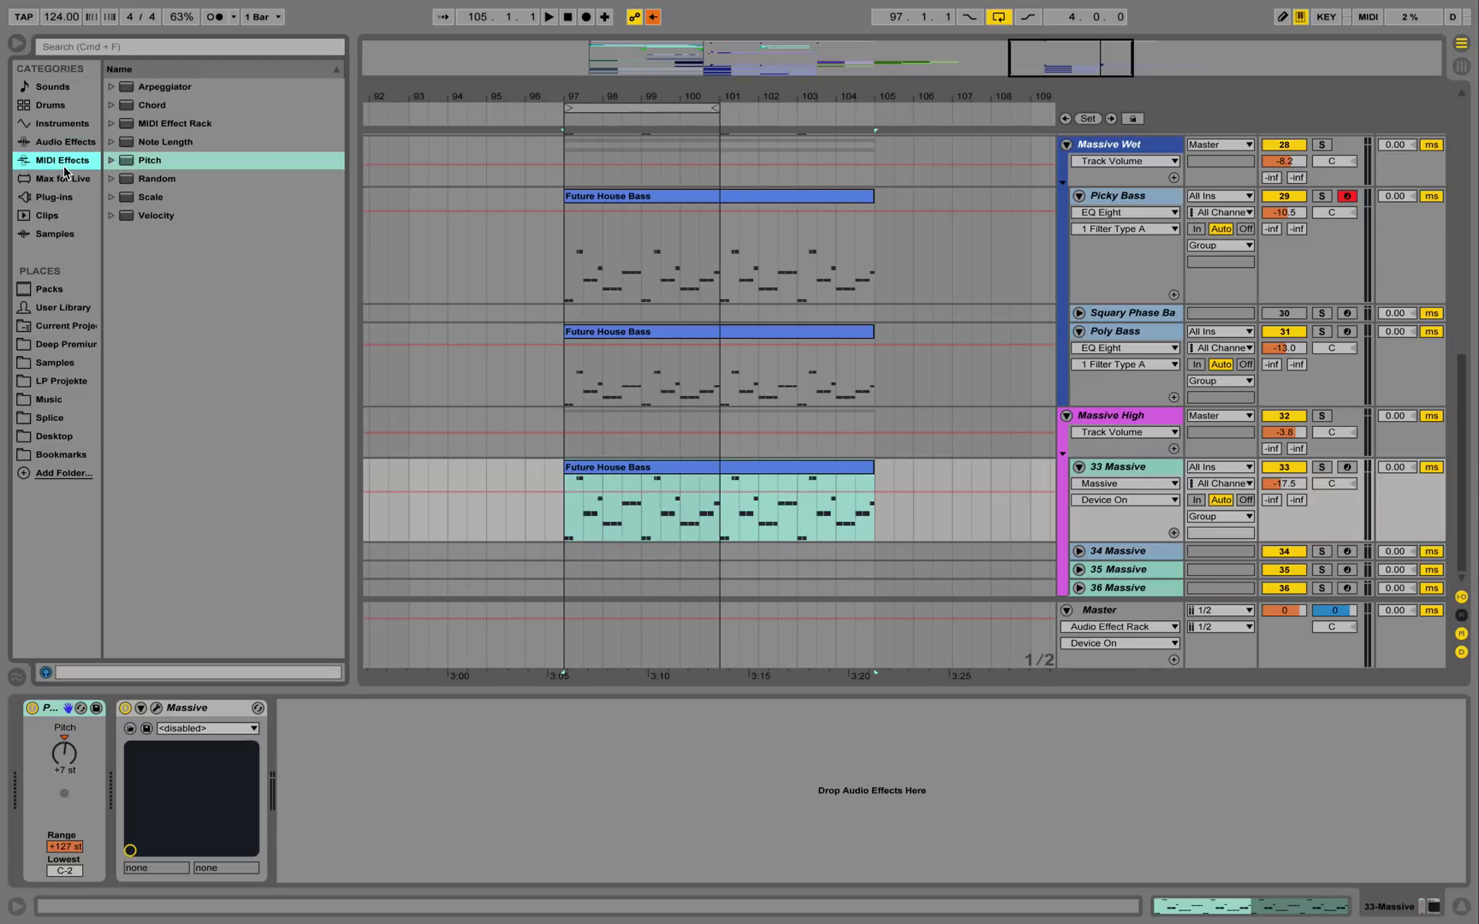
click(144, 168)
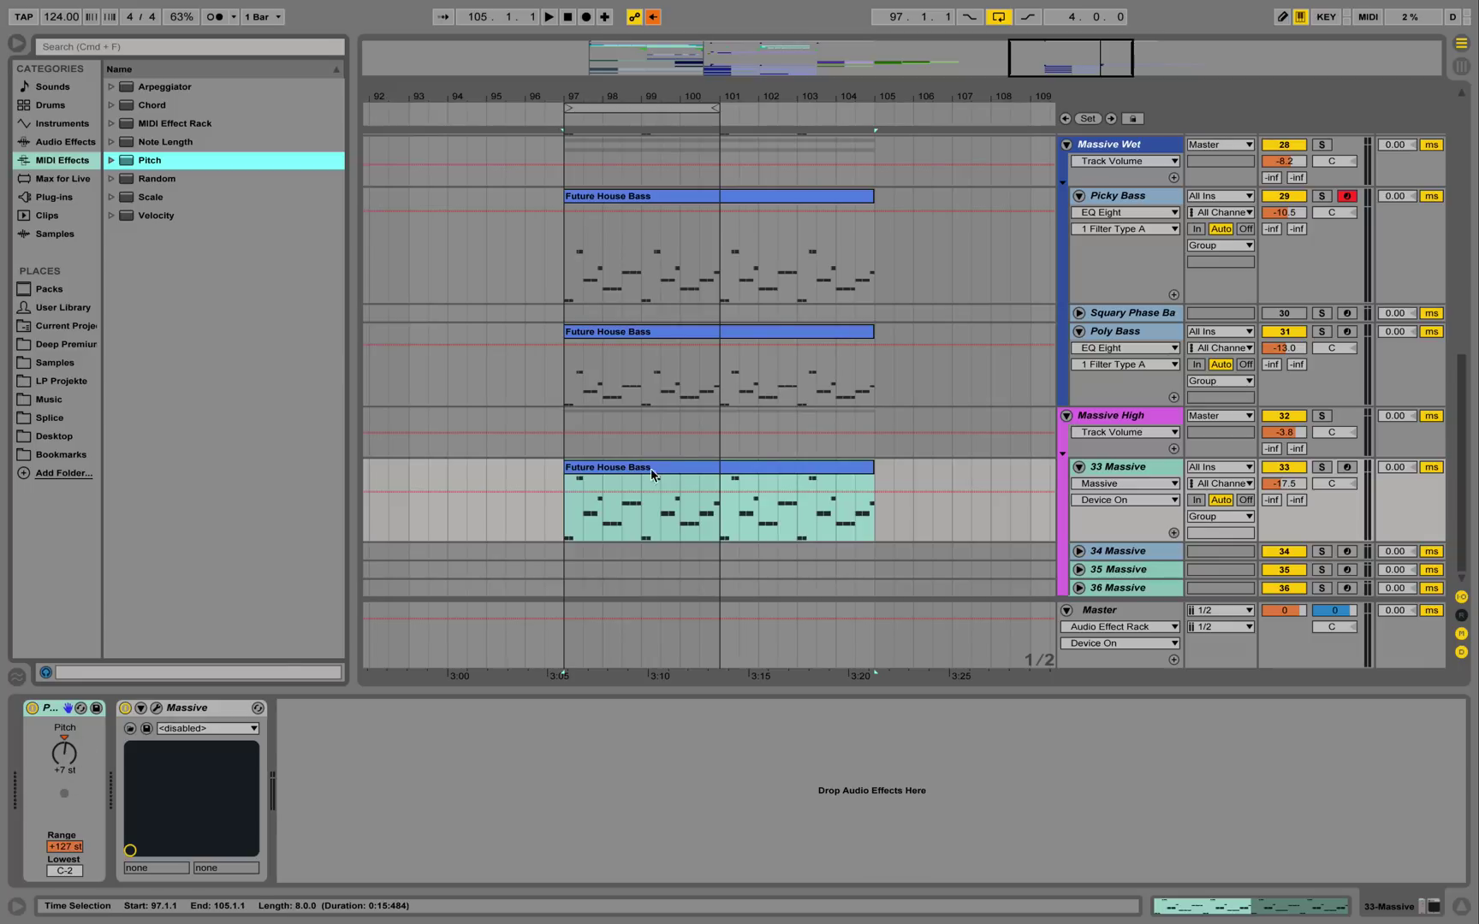
Audition 33 Massive soloed and look through the pmlMPV5 preset list in its Massive instrument
click(1325, 468)
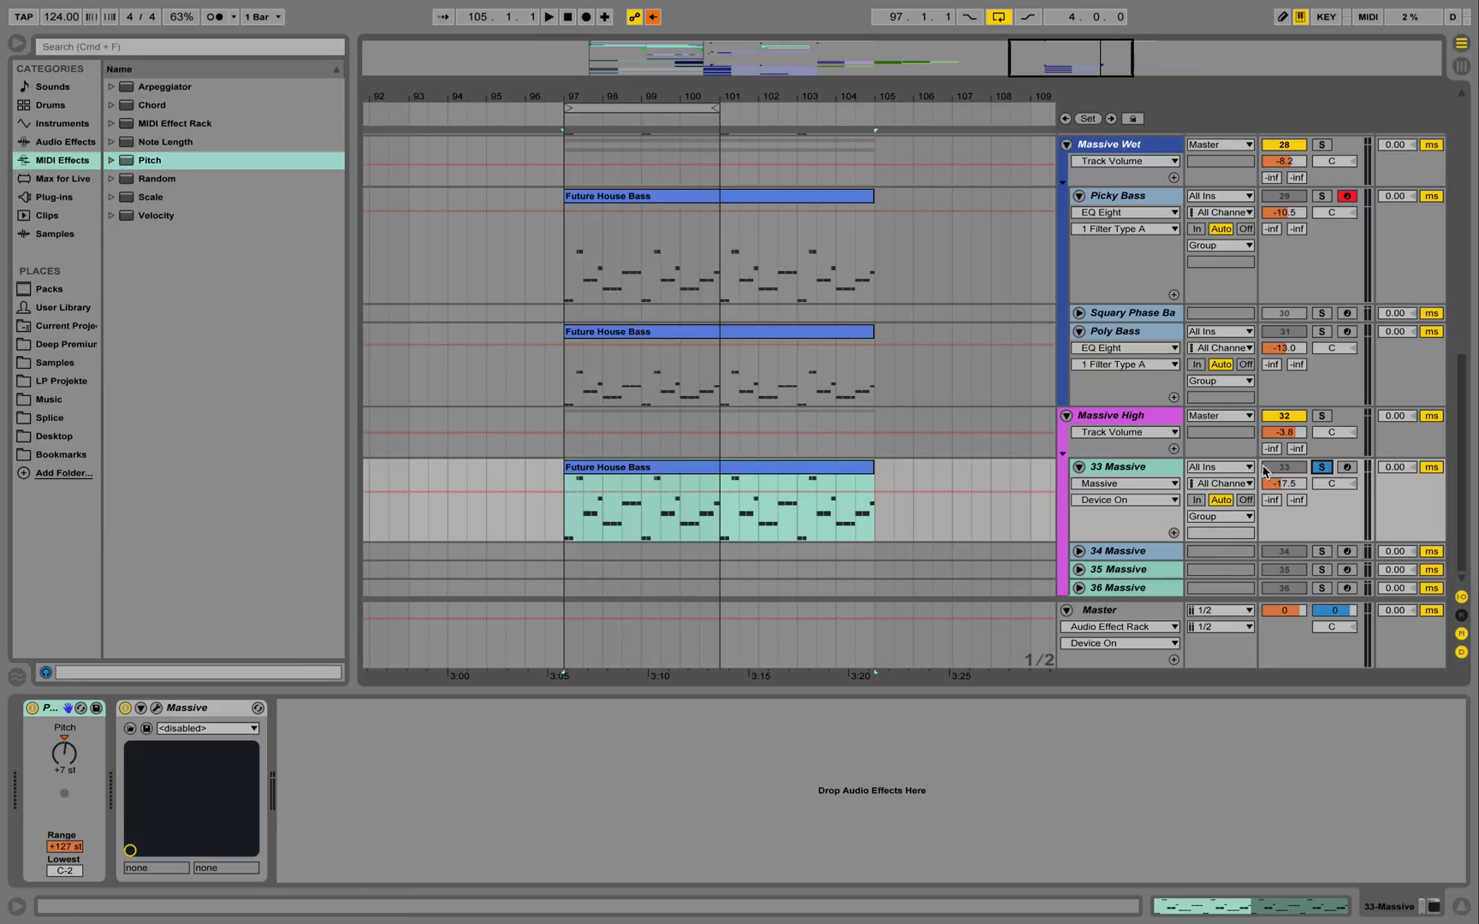
click(662, 471)
key(space)
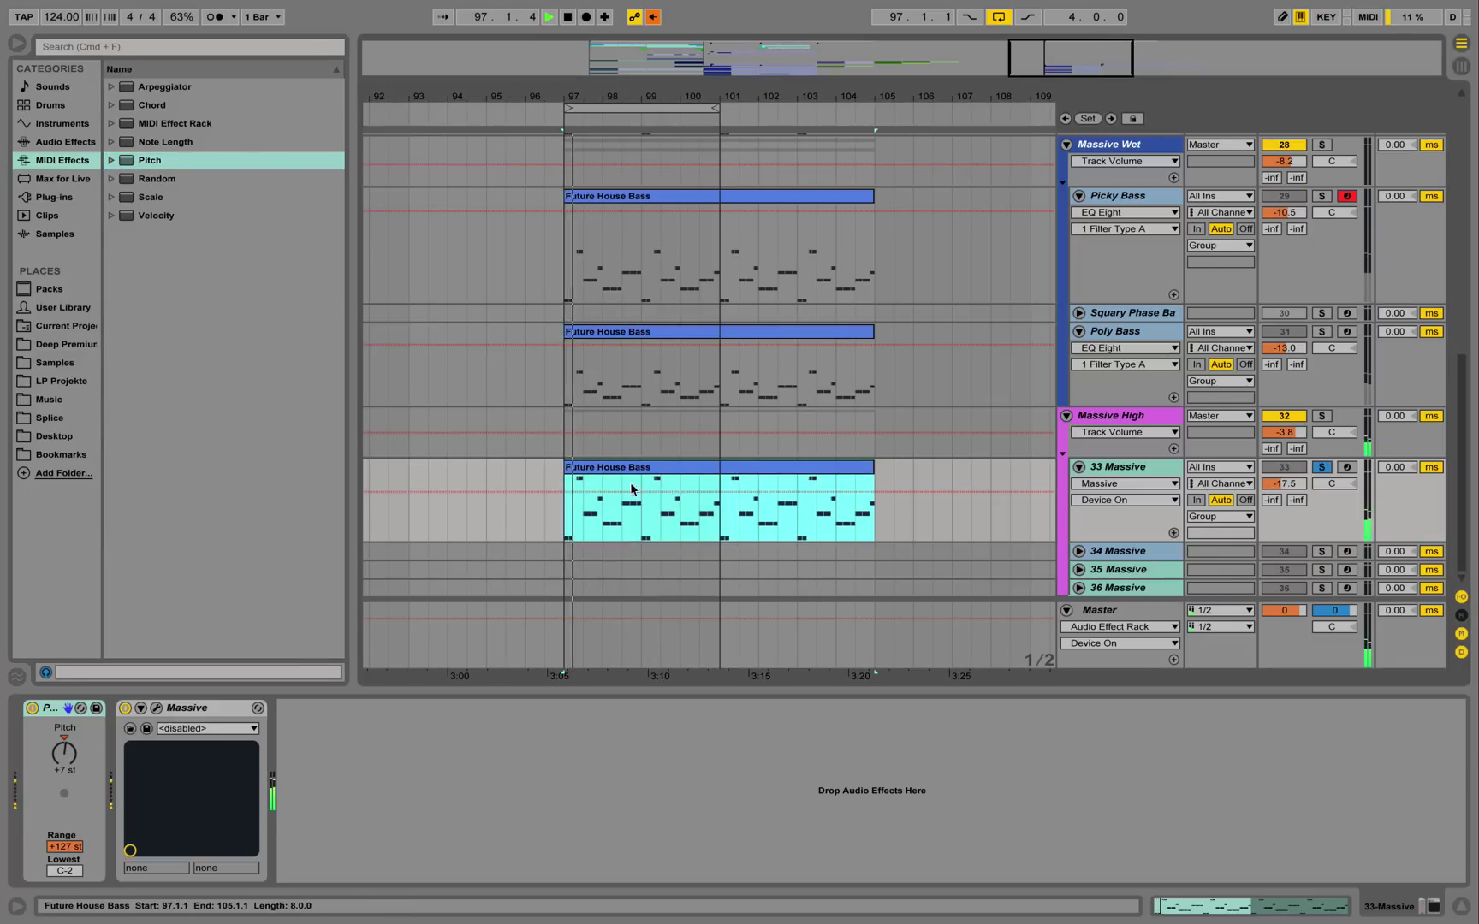
click(156, 708)
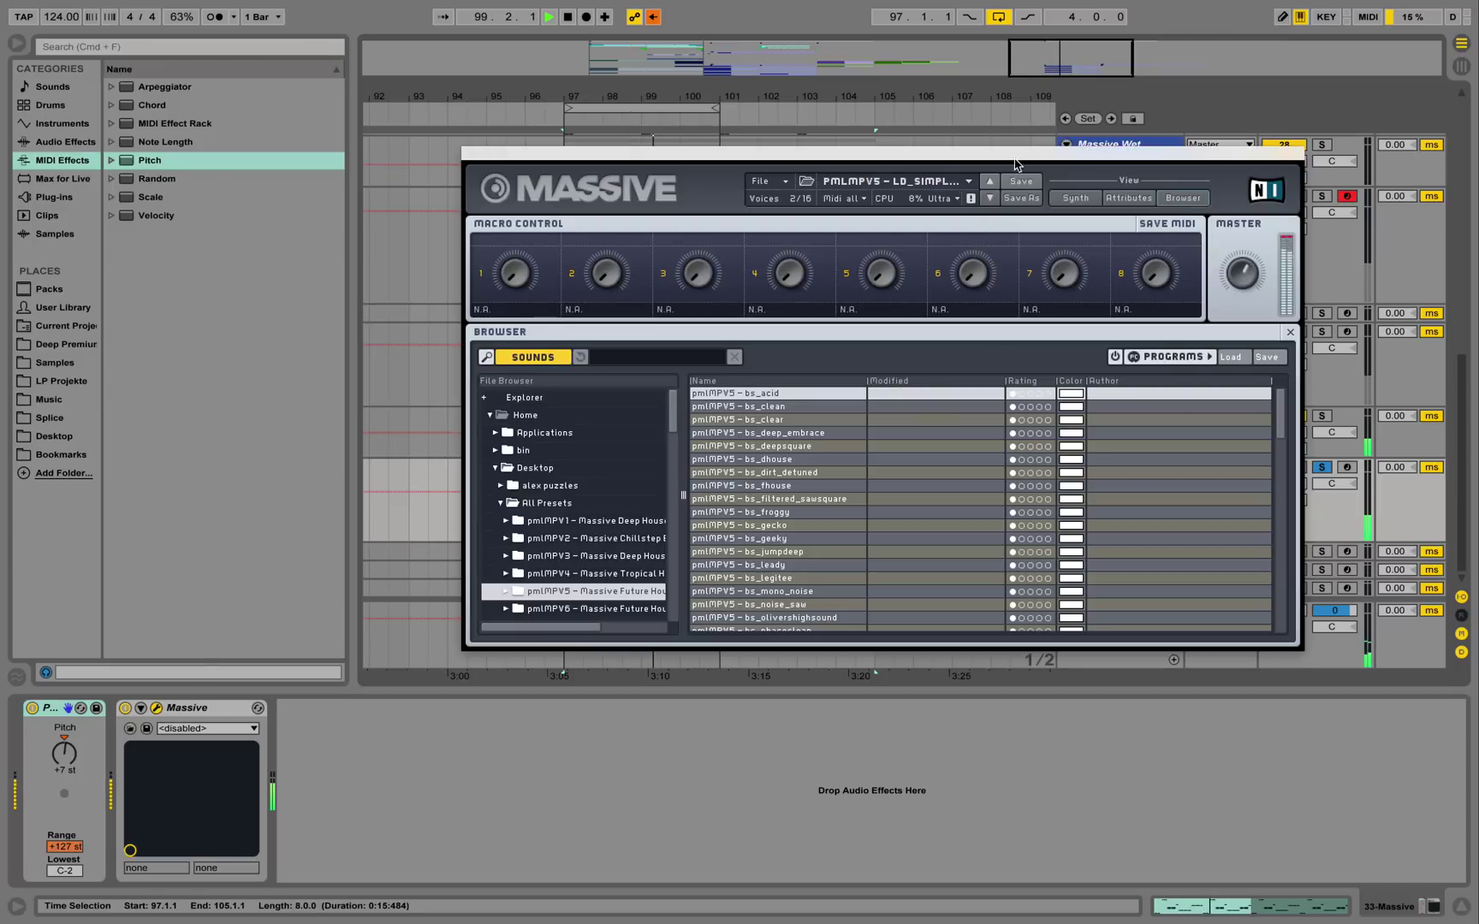
key(space)
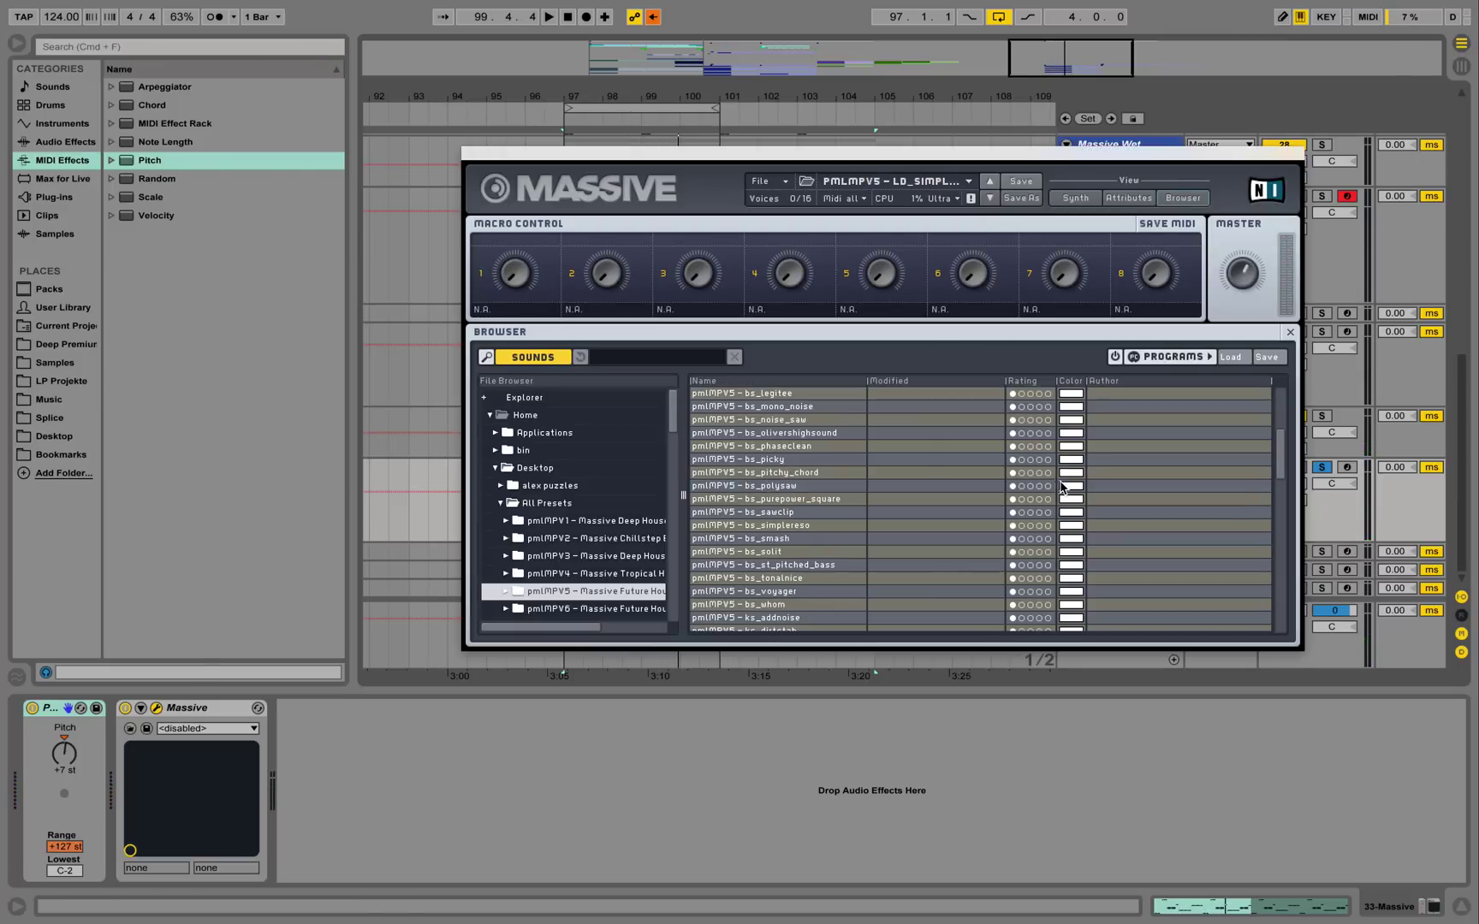
scroll(1147, 500, down, 15)
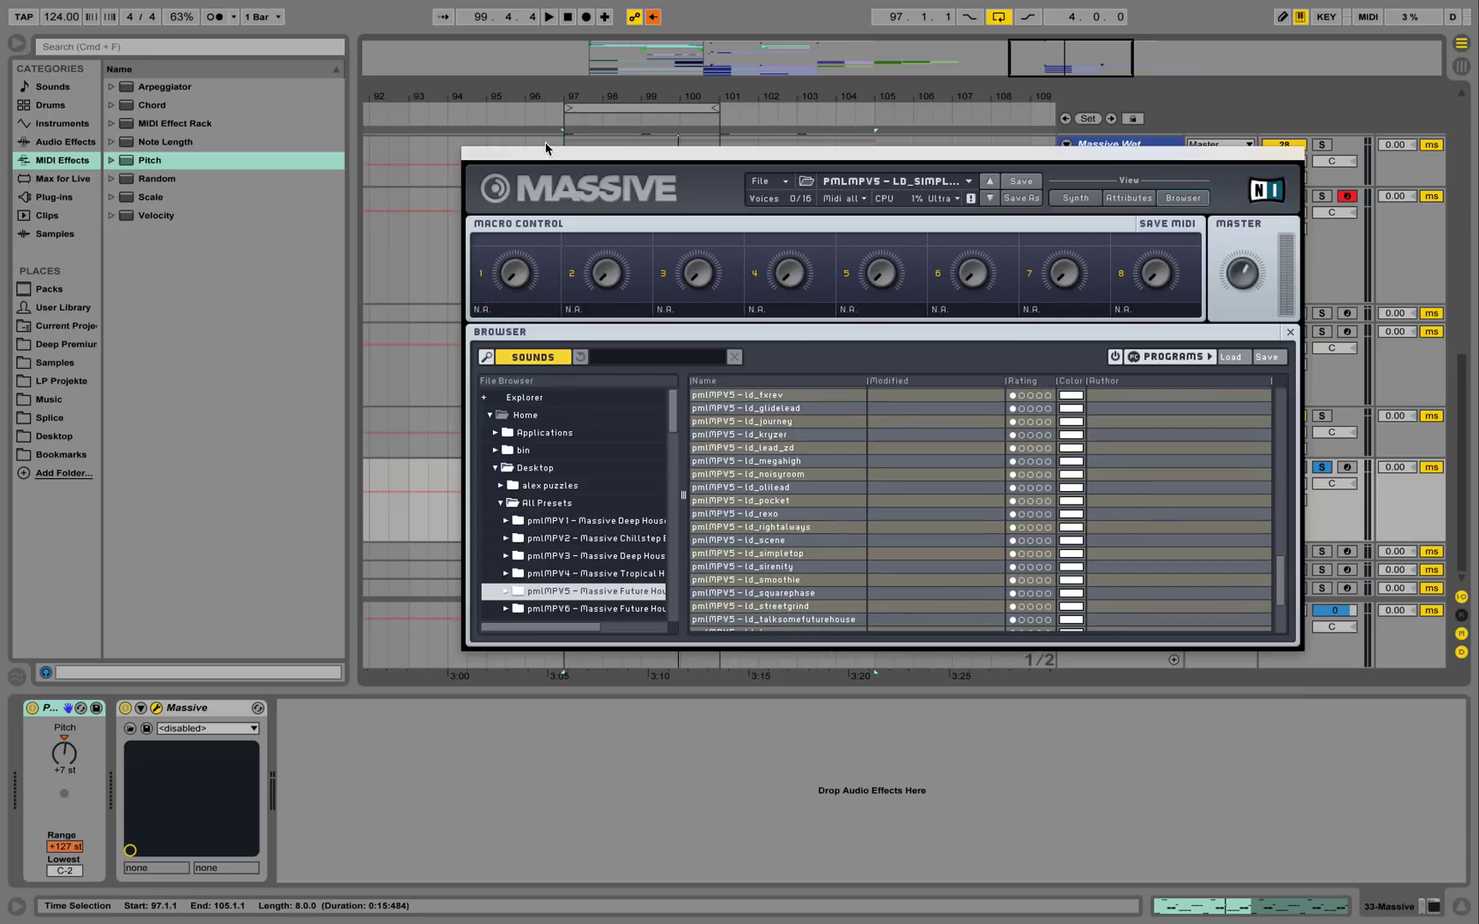
click(472, 153)
key(space)
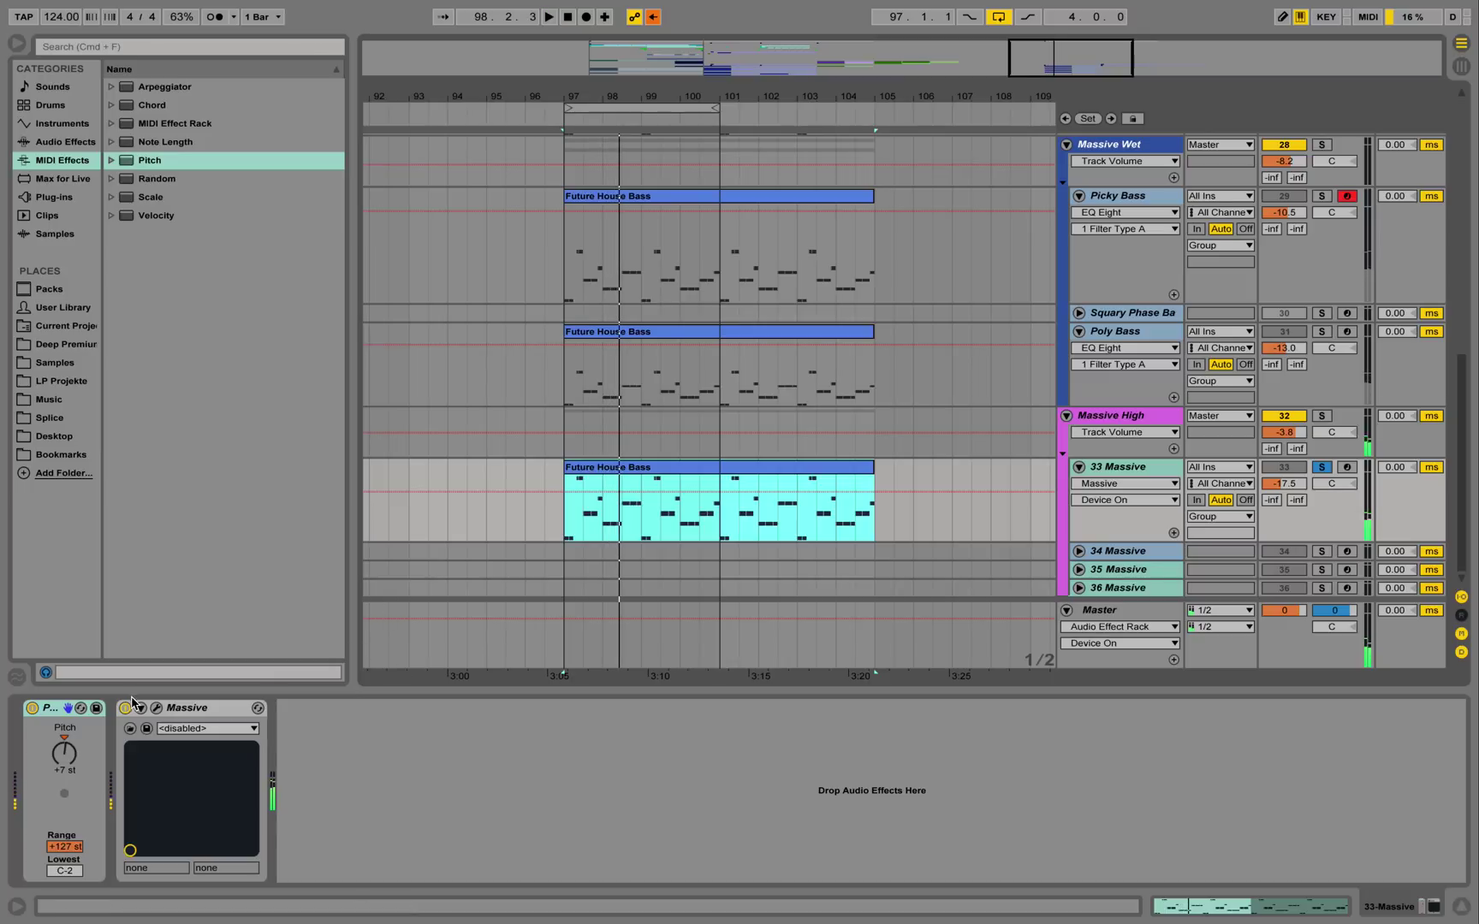
Inspect the synth settings of the Massive instrument on 33 Massive and replay the soloed part
key(super+alt+p)
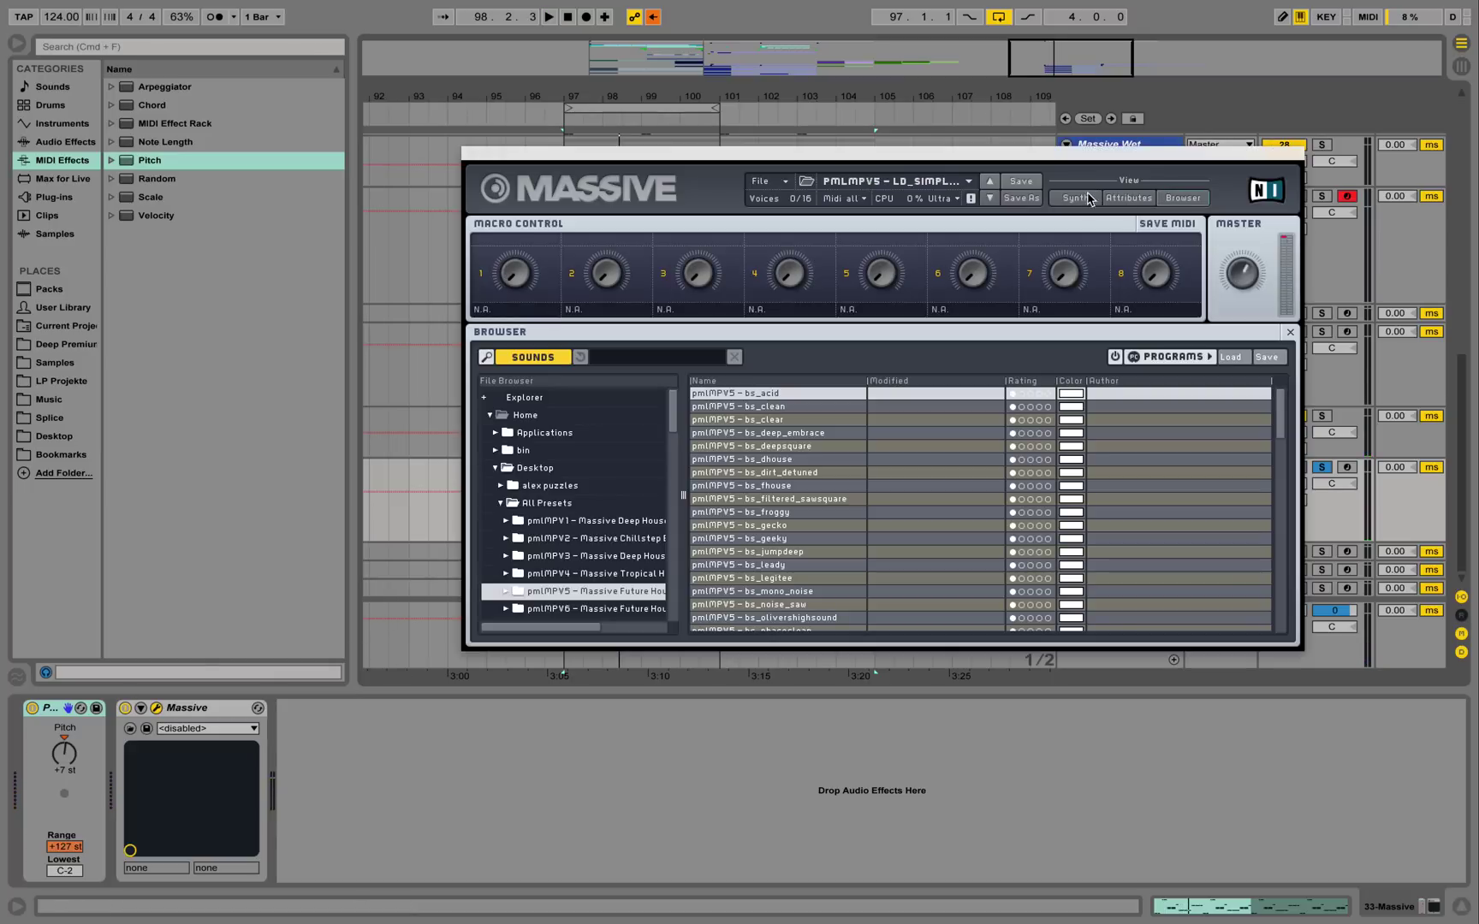
click(1082, 198)
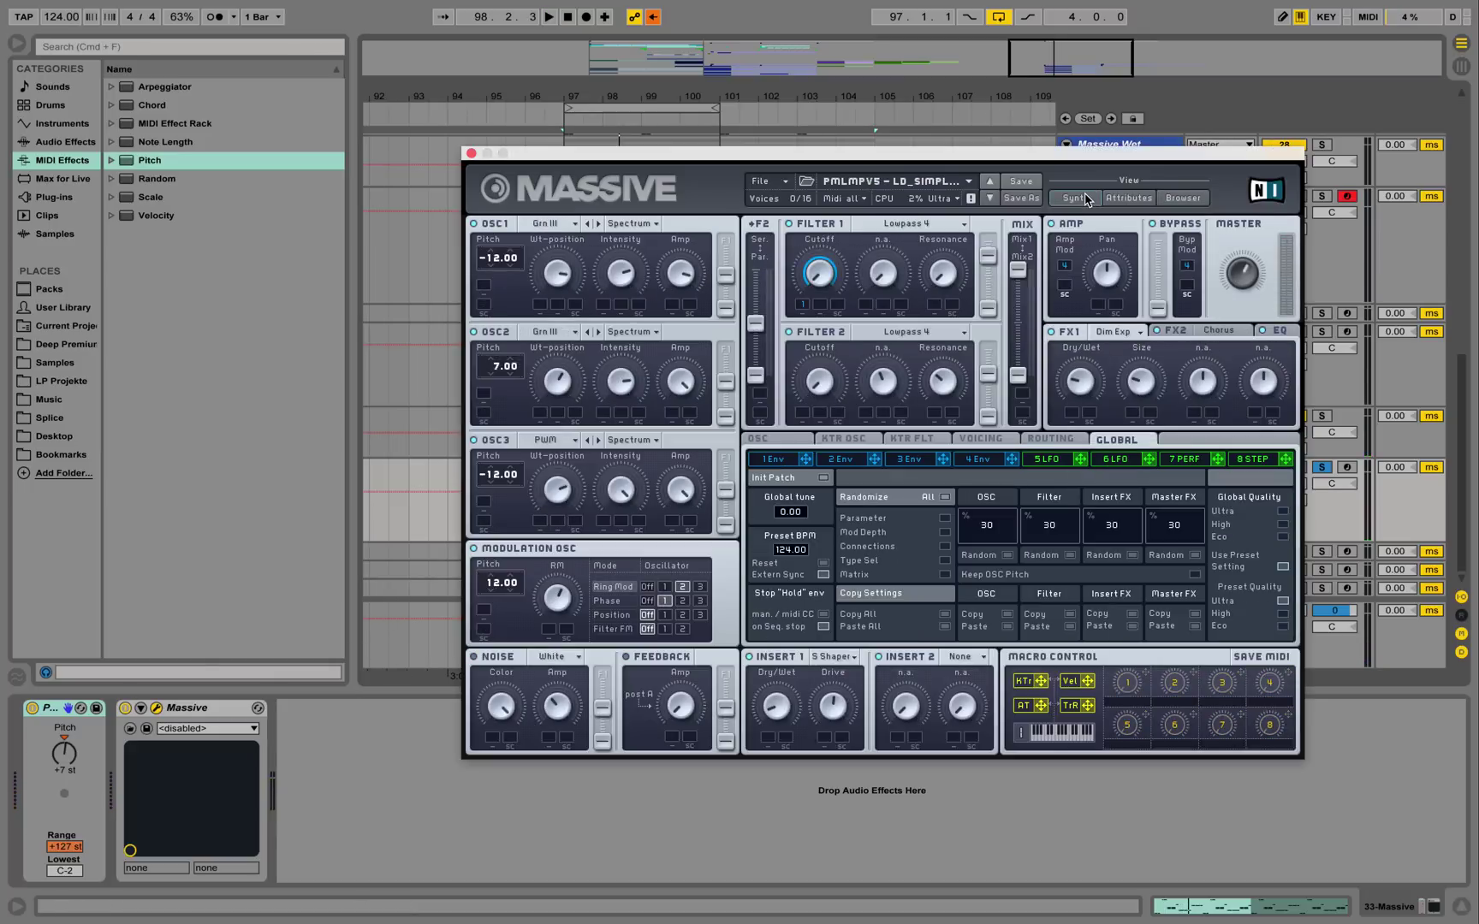
click(470, 154)
key(space)
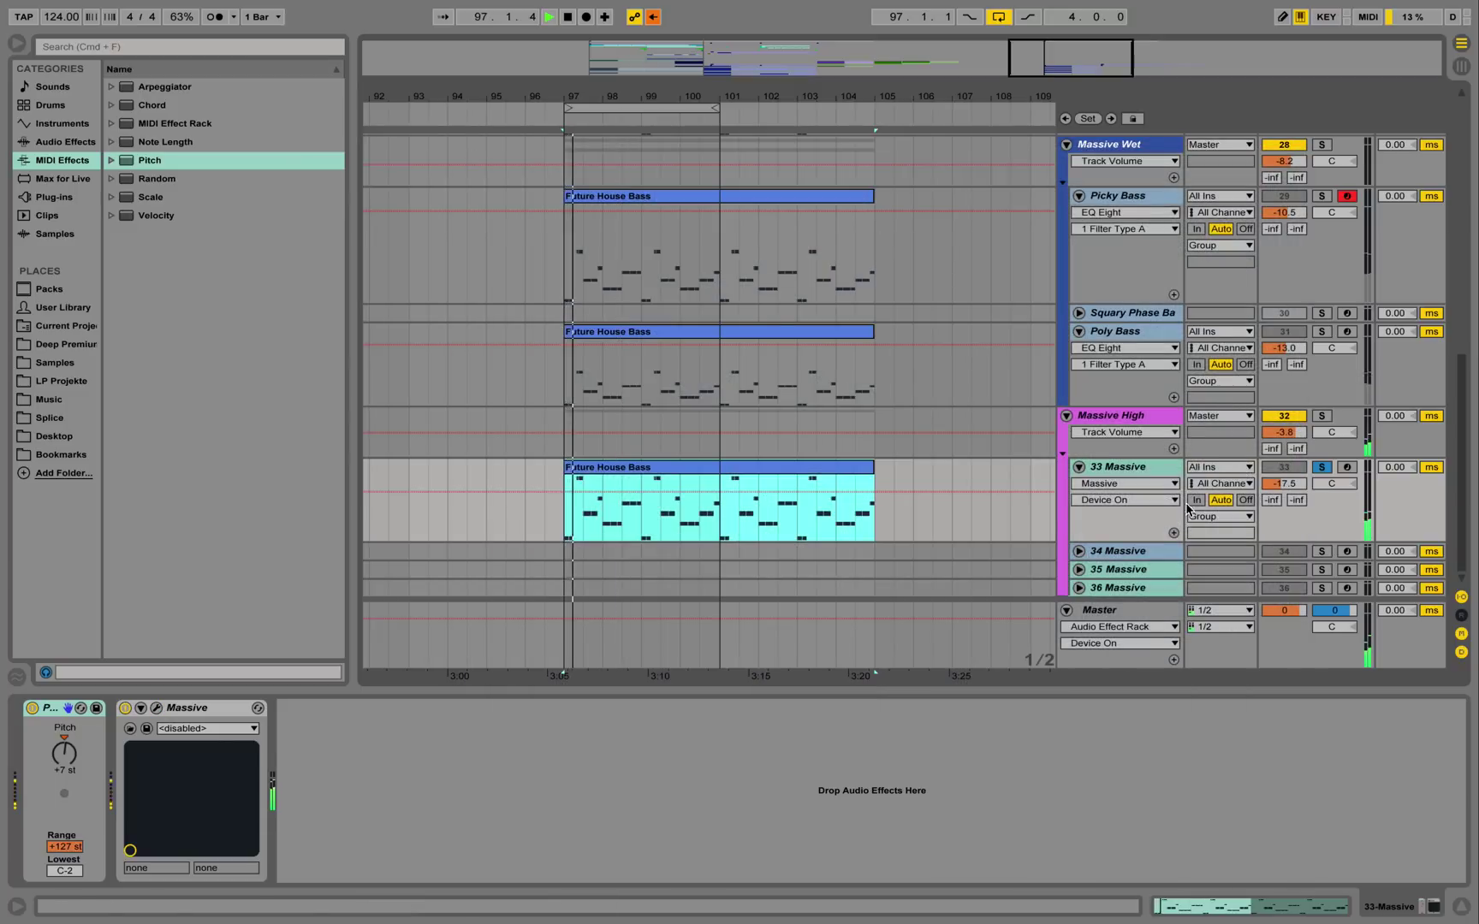
key(space)
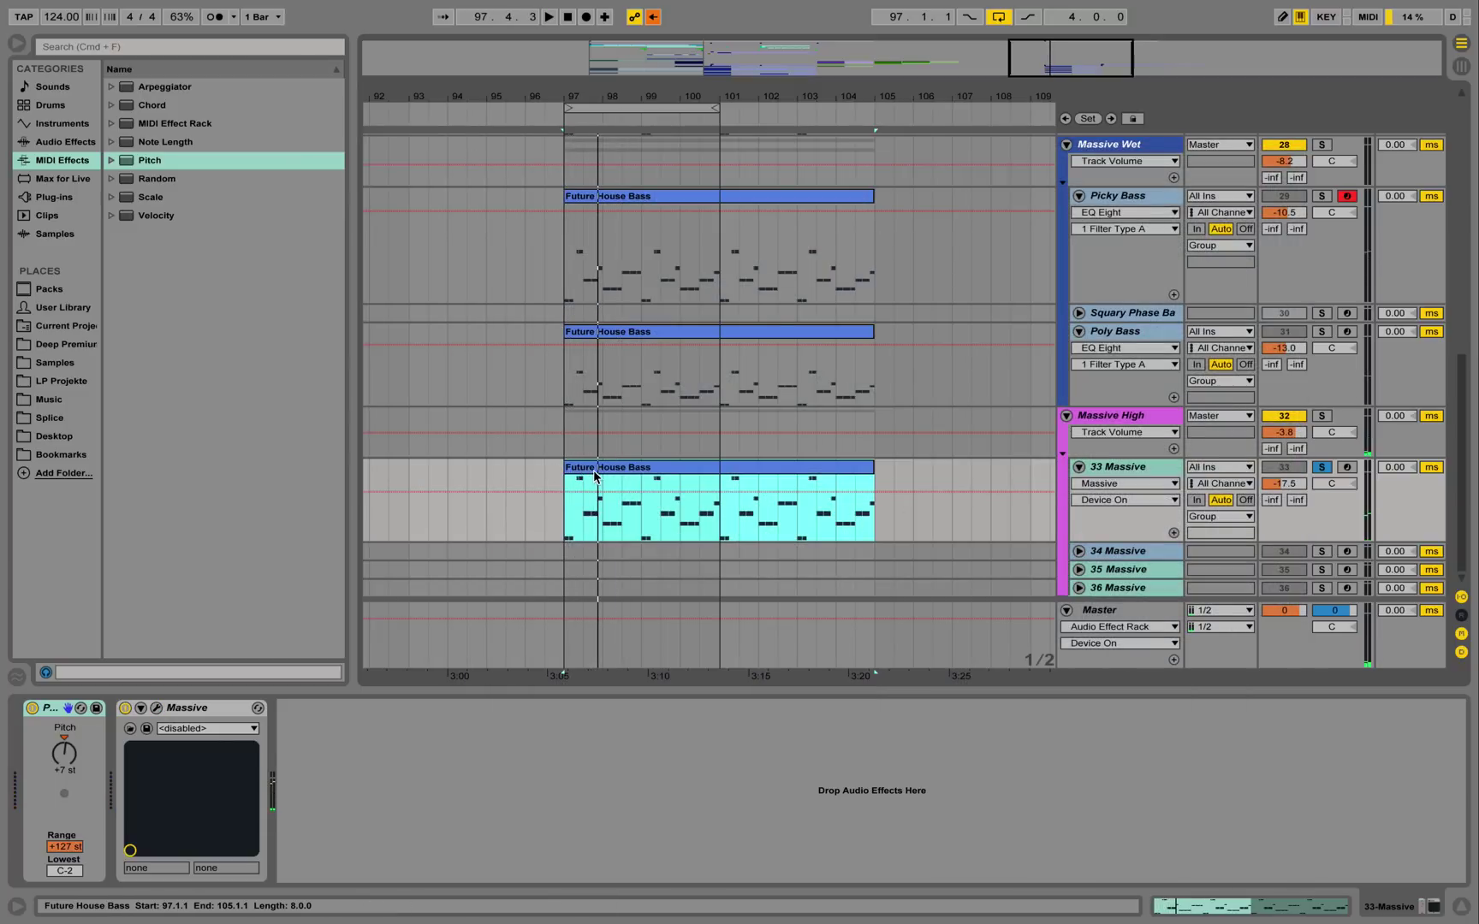
Copy the Future House Bass clip from 33 Massive onto 34 Massive and audition that track soloed
drag(599, 494, 592, 554)
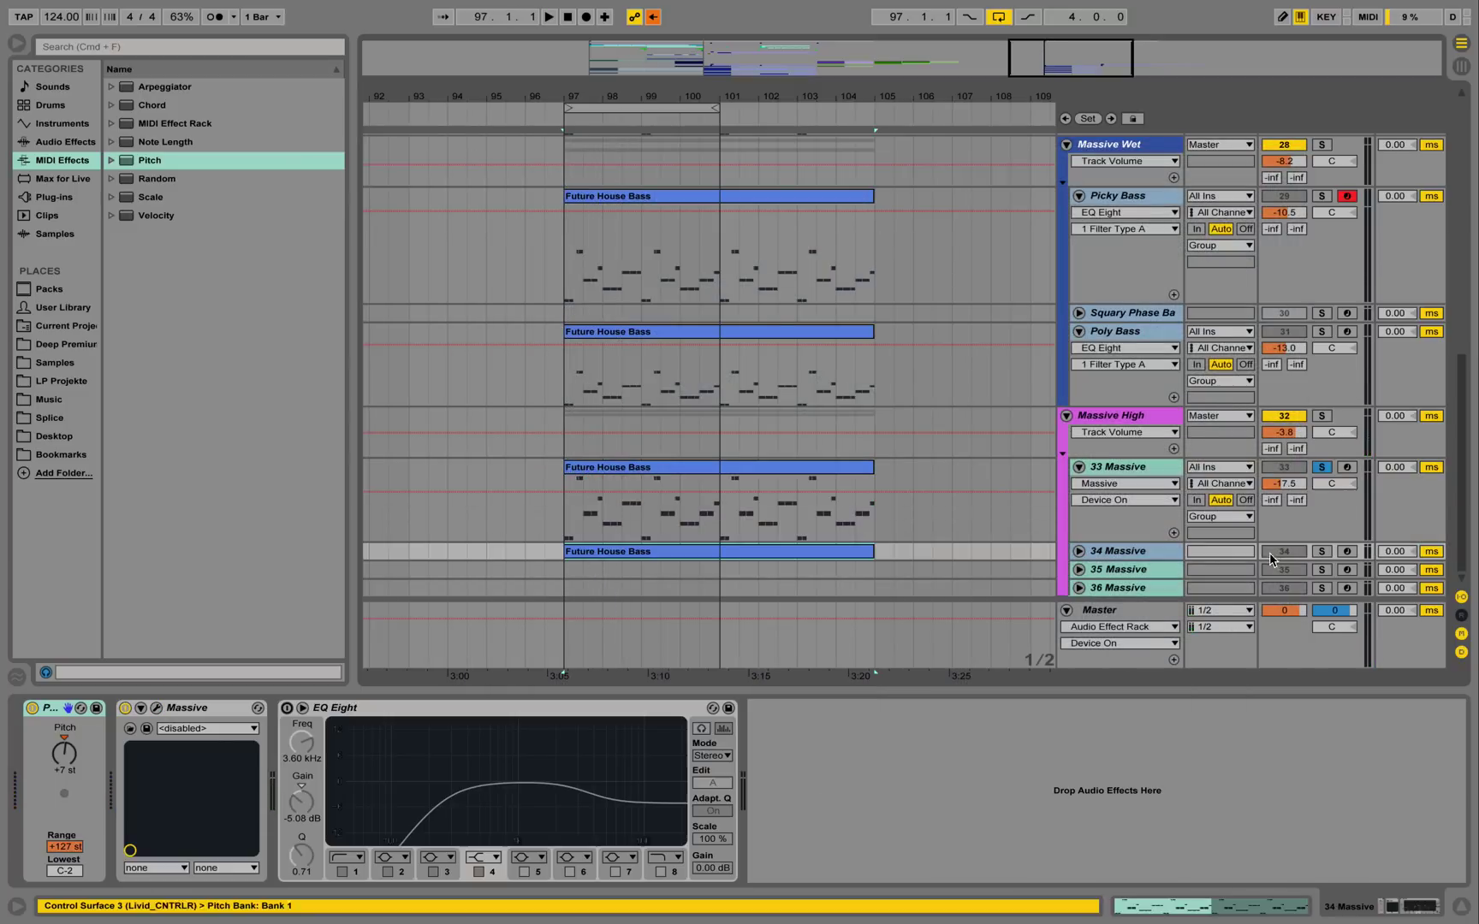
click(1322, 552)
key(space)
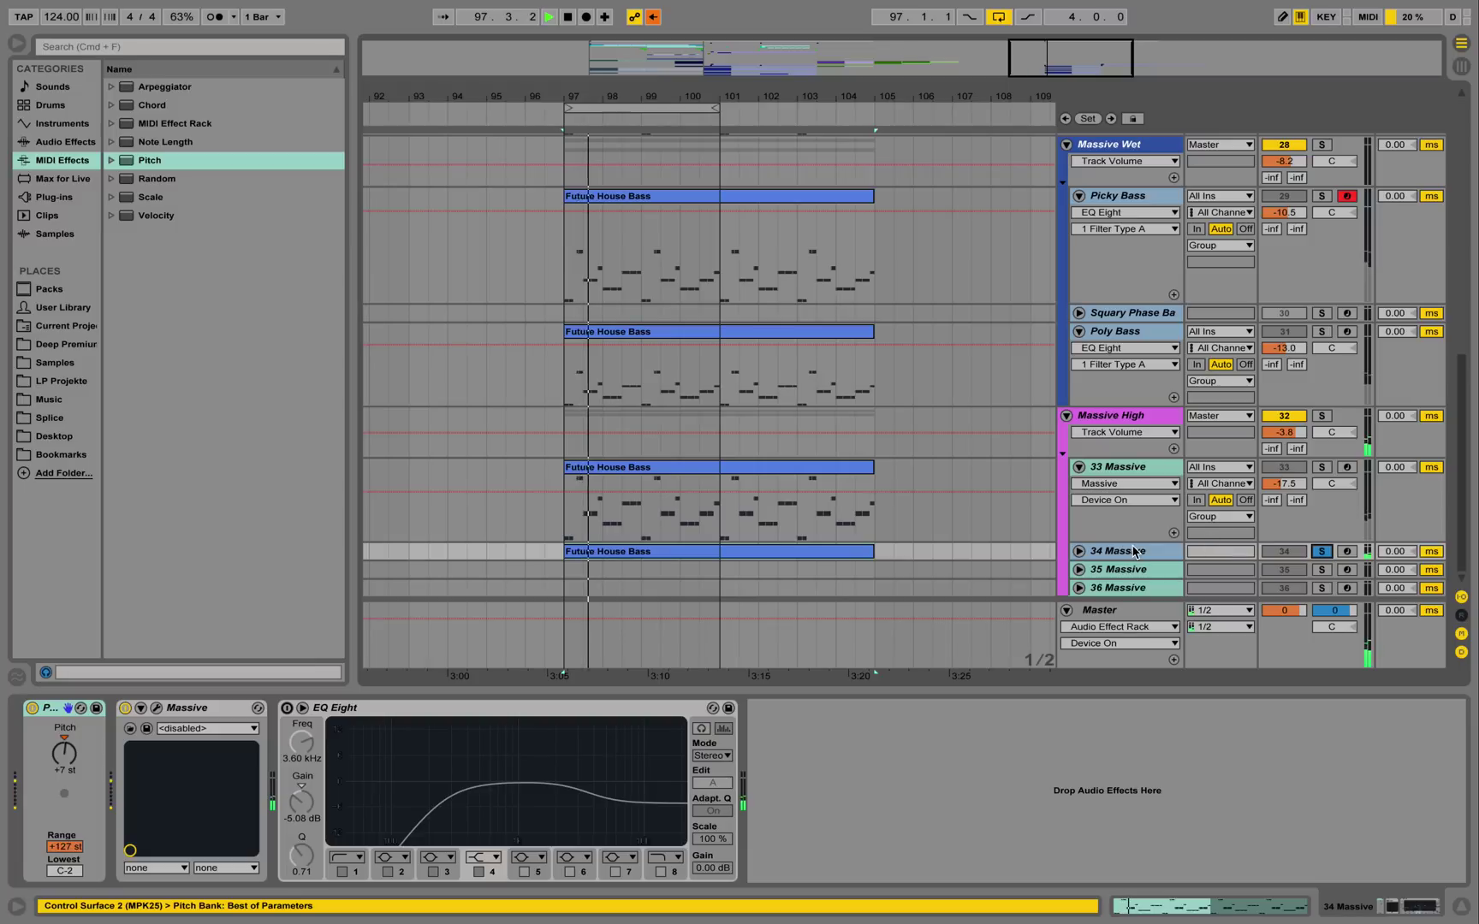
key(space)
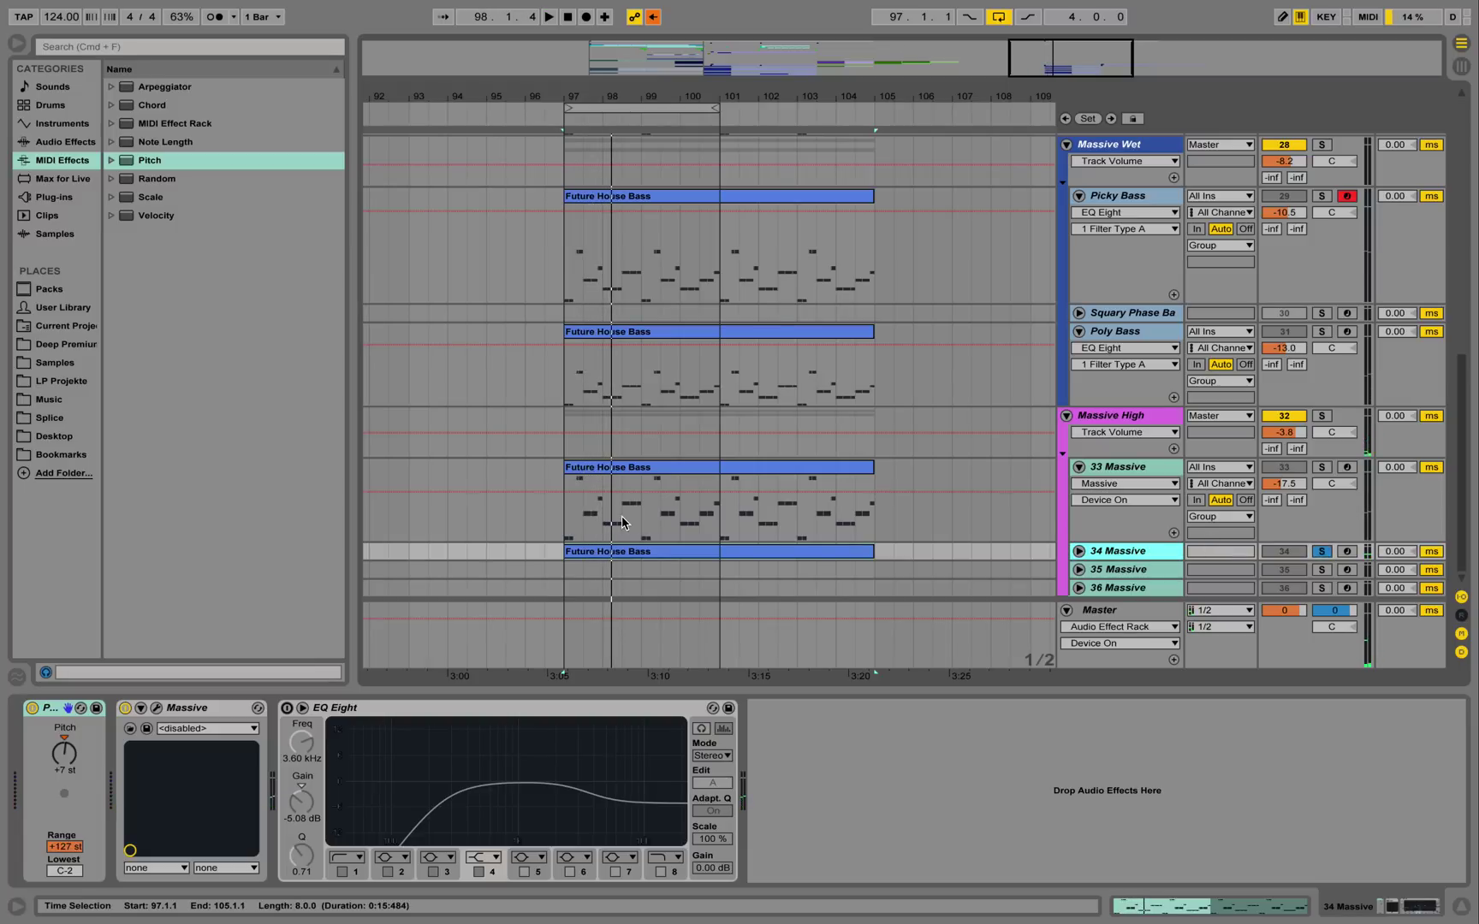
Copy the Future House Bass clip from 34 Massive onto 35 Massive and audition that track soloed
drag(629, 552, 638, 570)
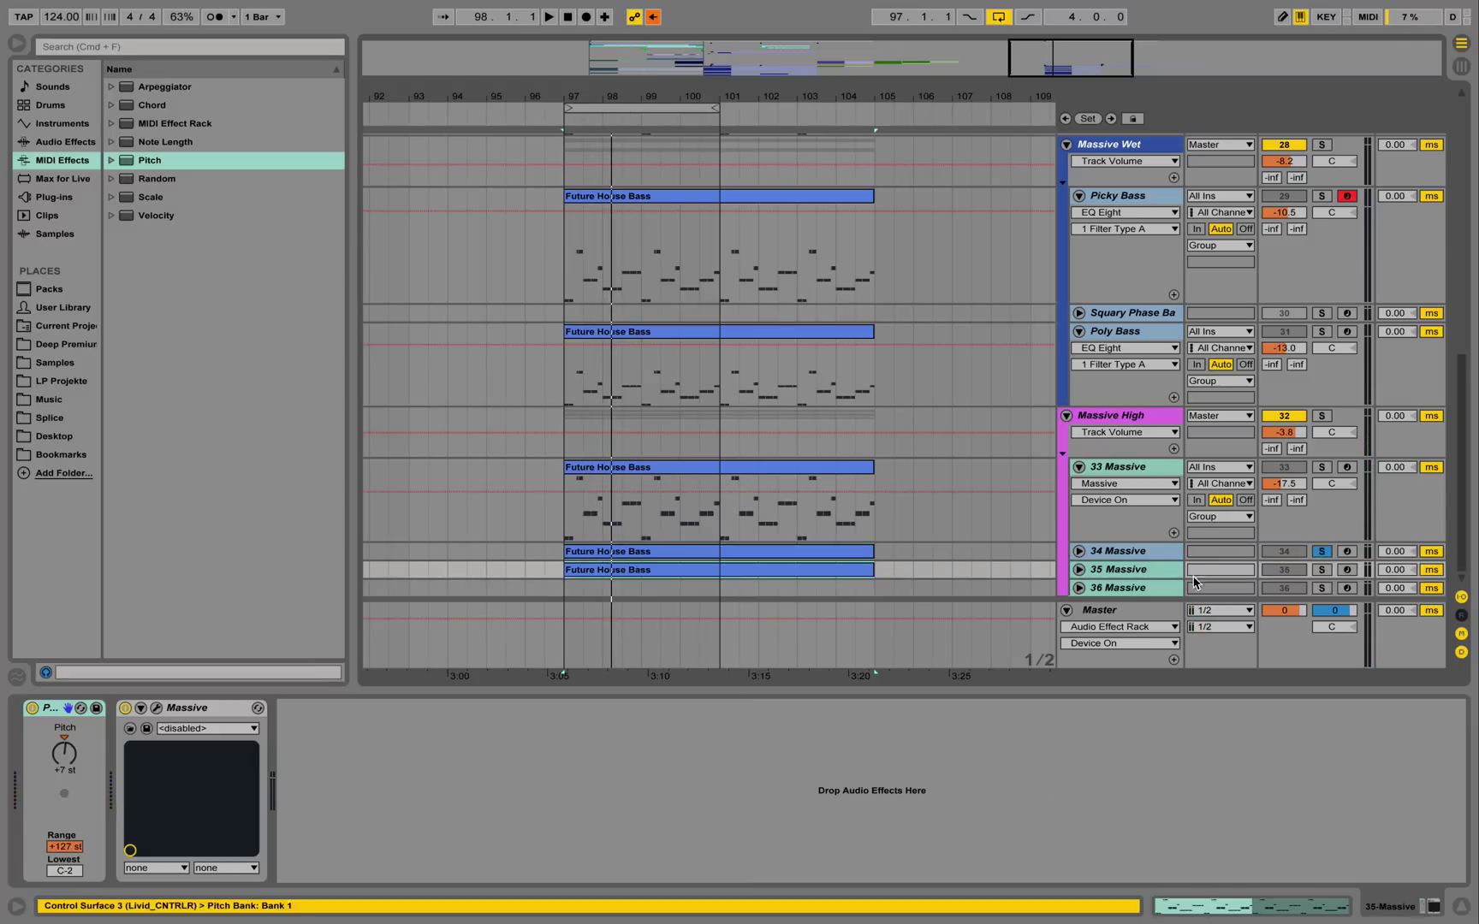
click(1322, 570)
key(space)
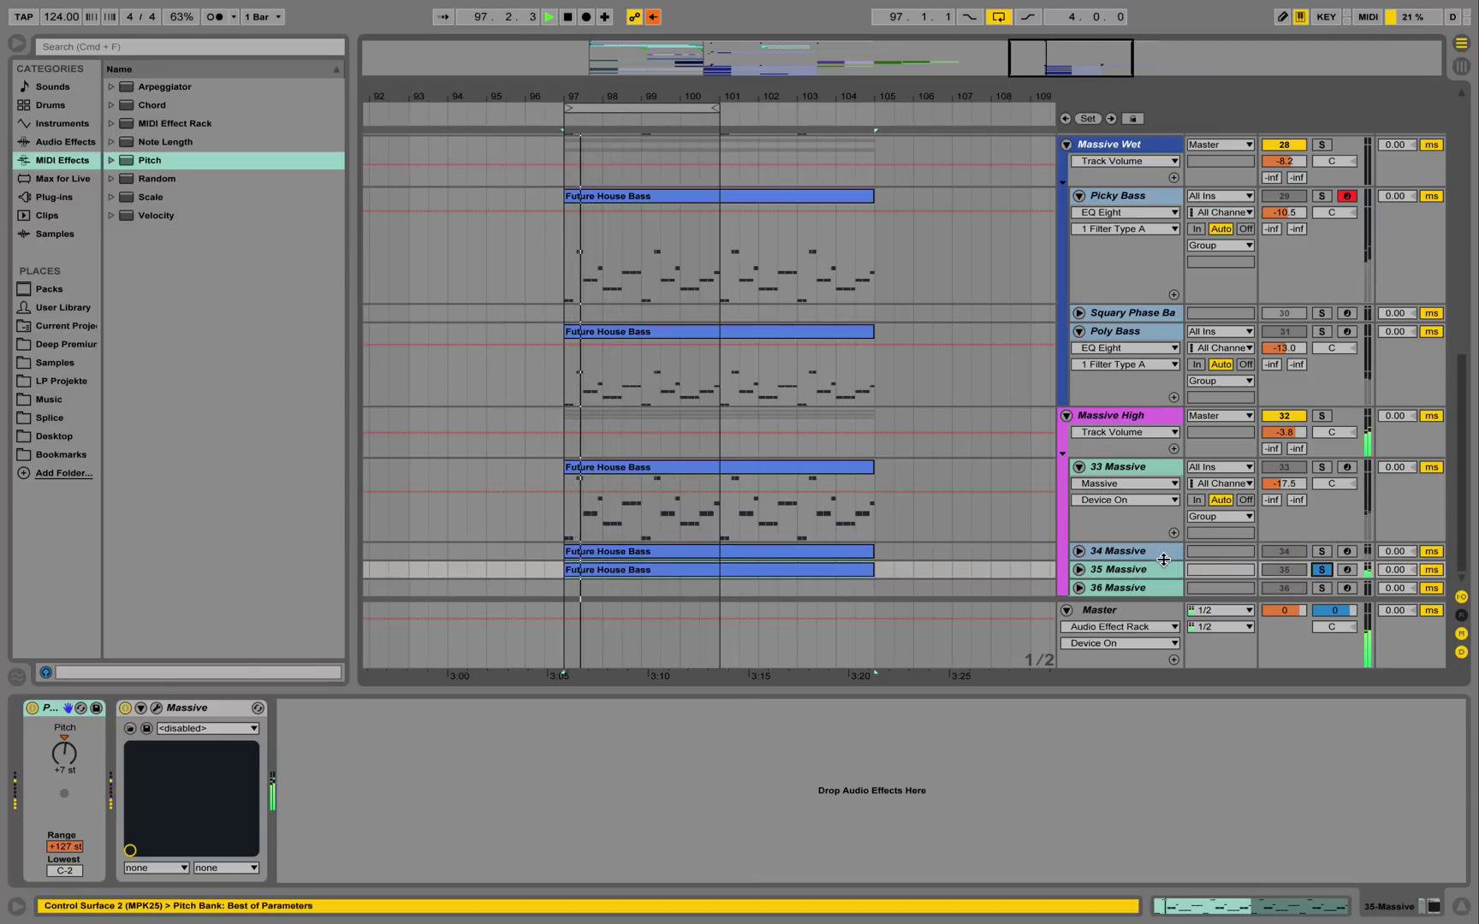
key(space)
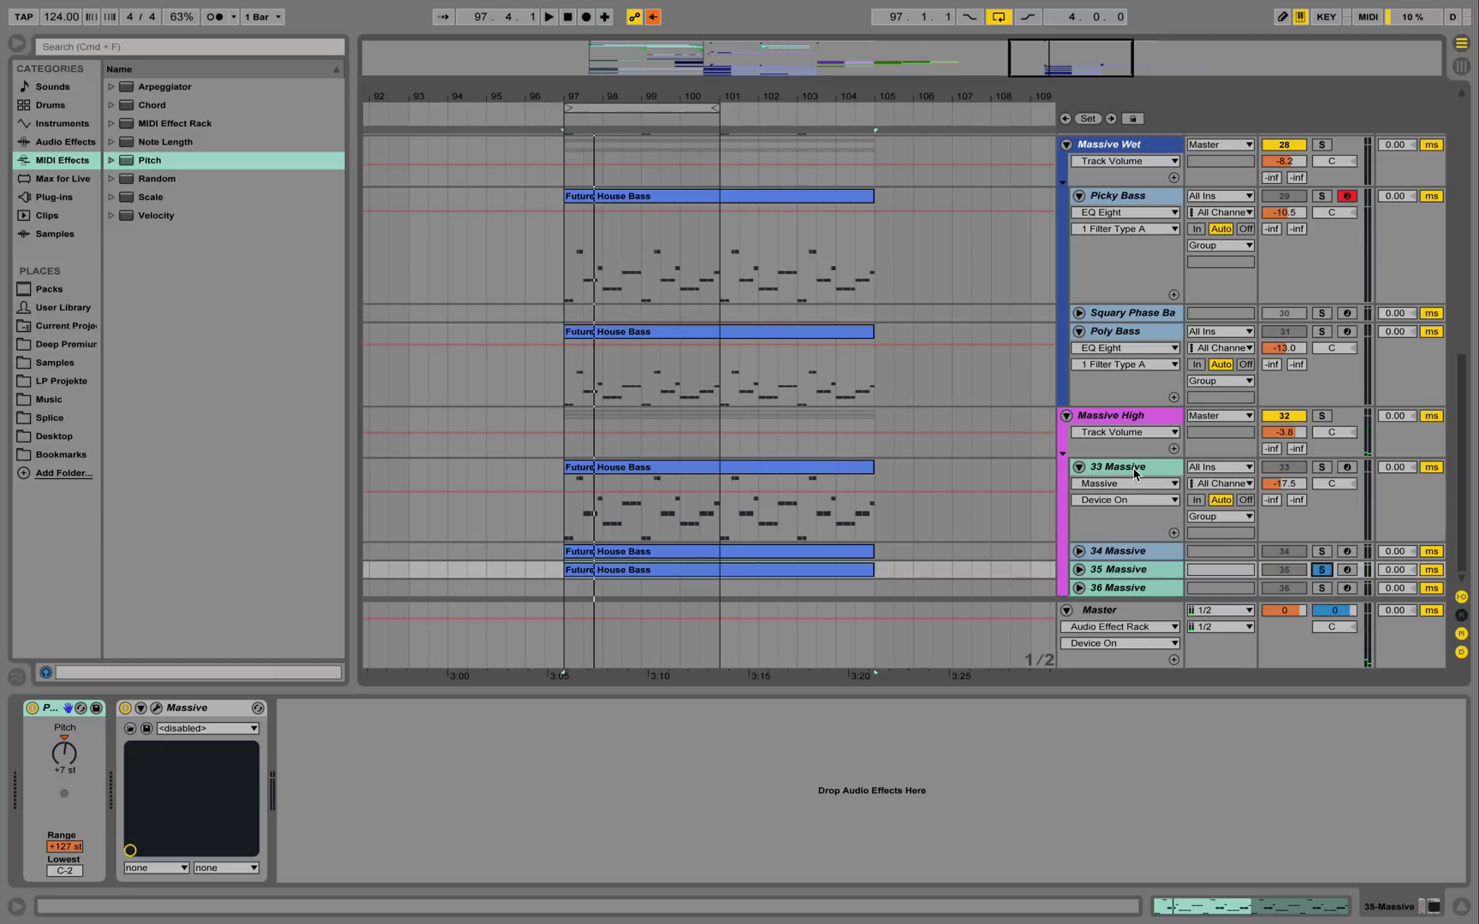
Unsolo 35 Massive, deactivate the 33 Massive track and switch 35 Massive back on
click(1133, 473)
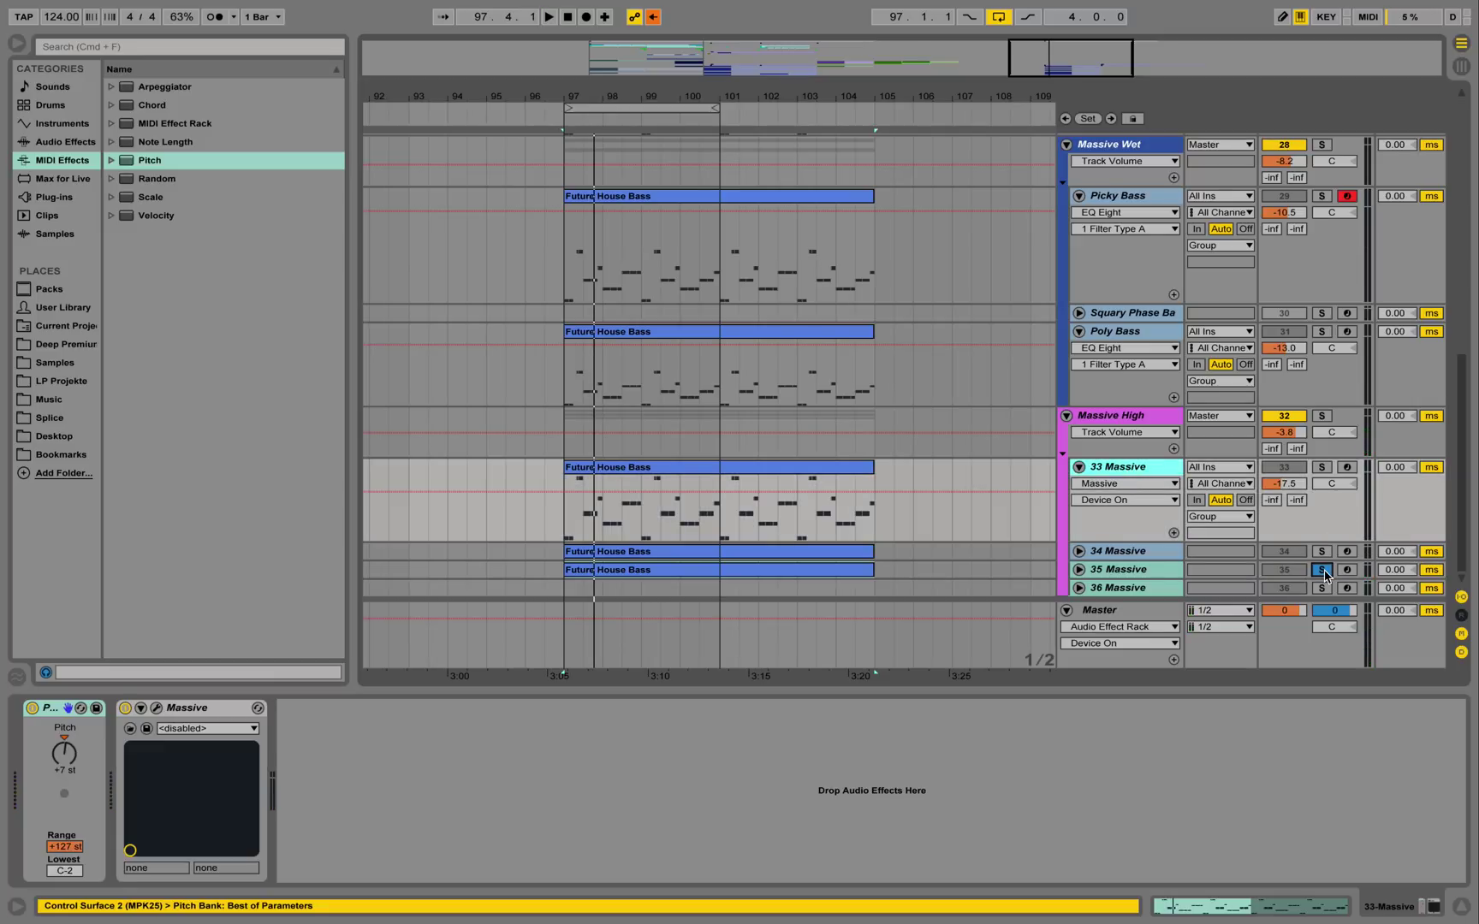
click(1323, 571)
click(1283, 467)
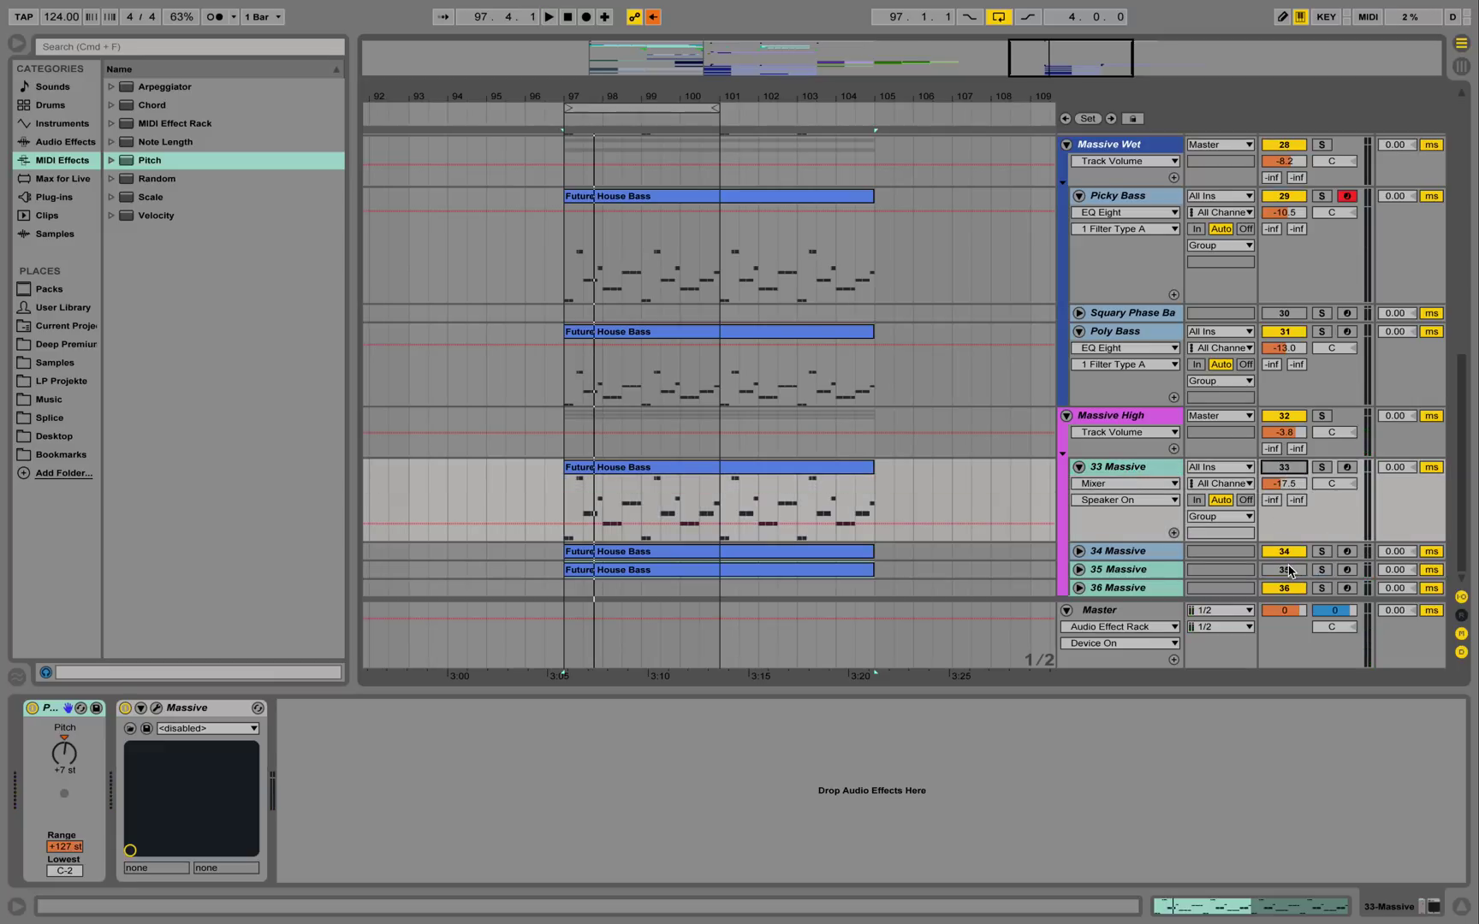
click(1286, 570)
Copy the Future House Bass clip from 35 Massive onto 36 Massive and audition that track soloed
drag(750, 567, 628, 591)
click(1322, 588)
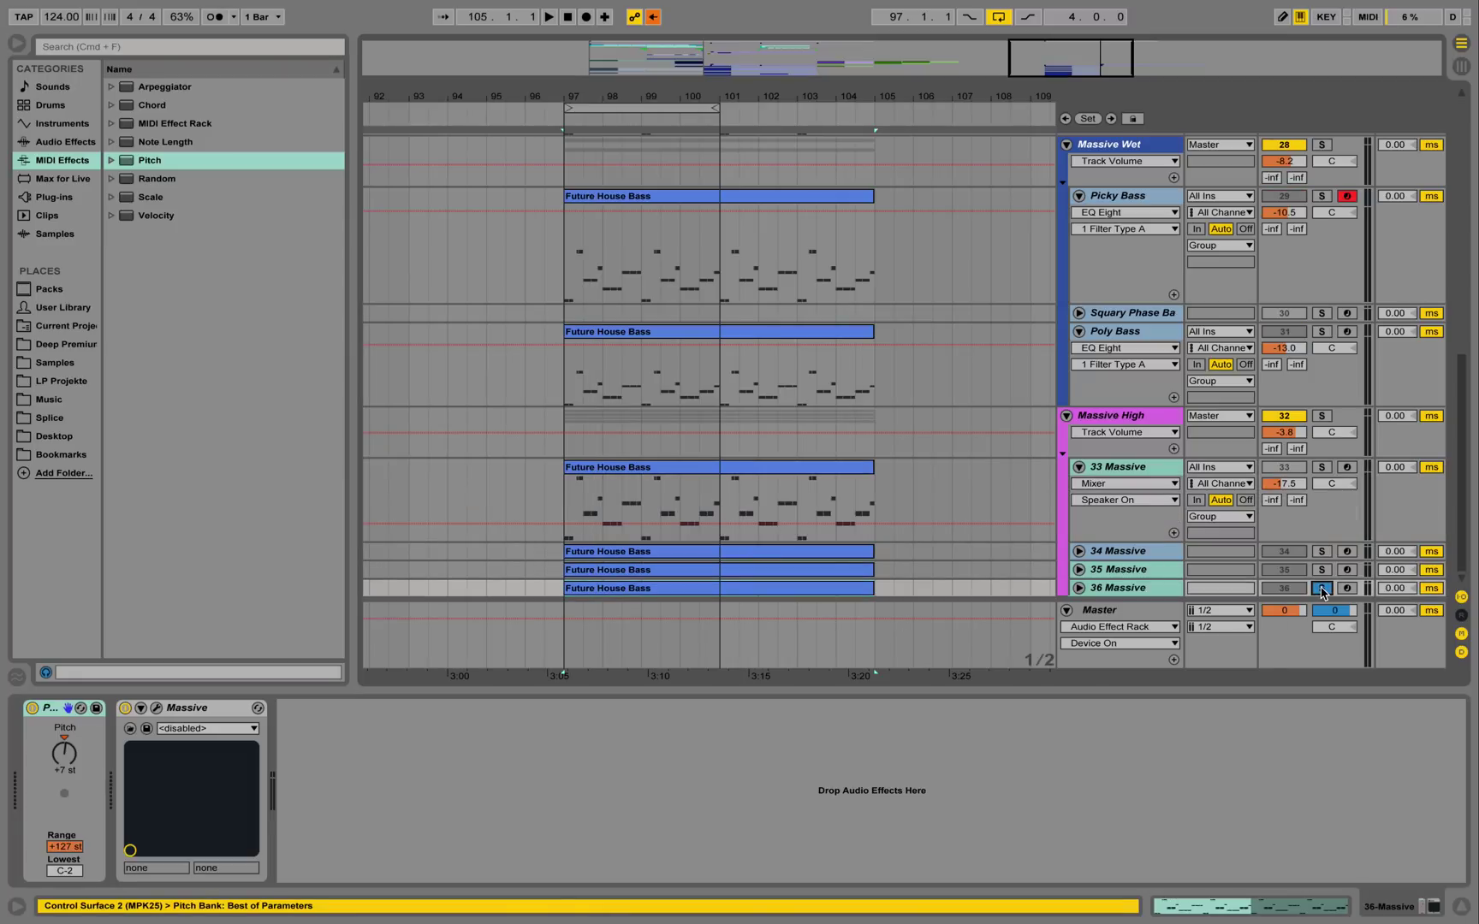
key(space)
click(1151, 582)
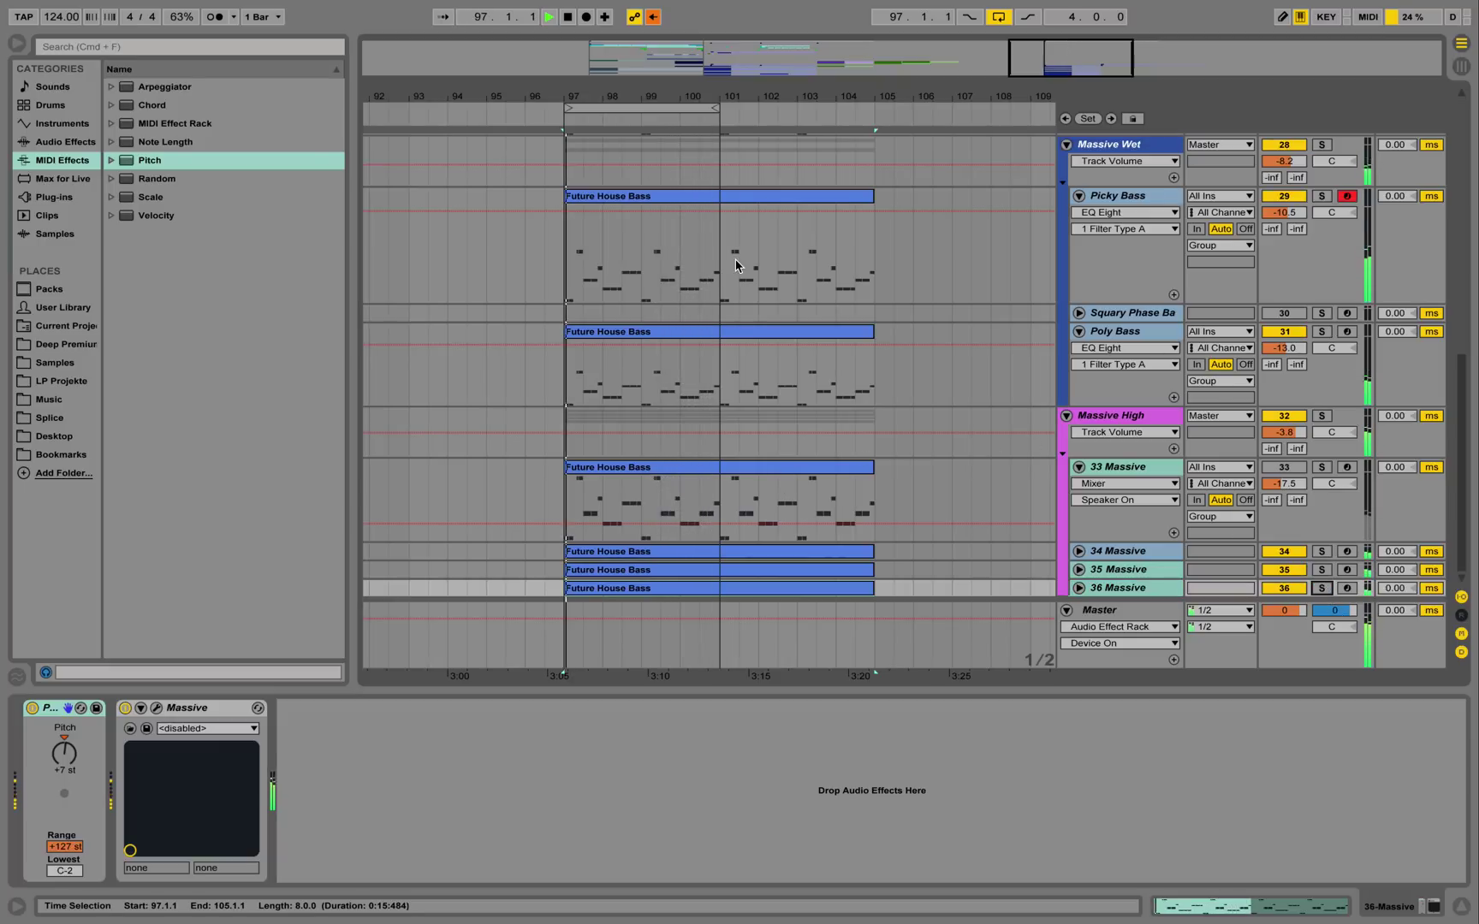
Lower the Massive High group's track volume to -6.8 dB and stop playback
scroll(774, 347, up, 2)
scroll(774, 344, down, 1)
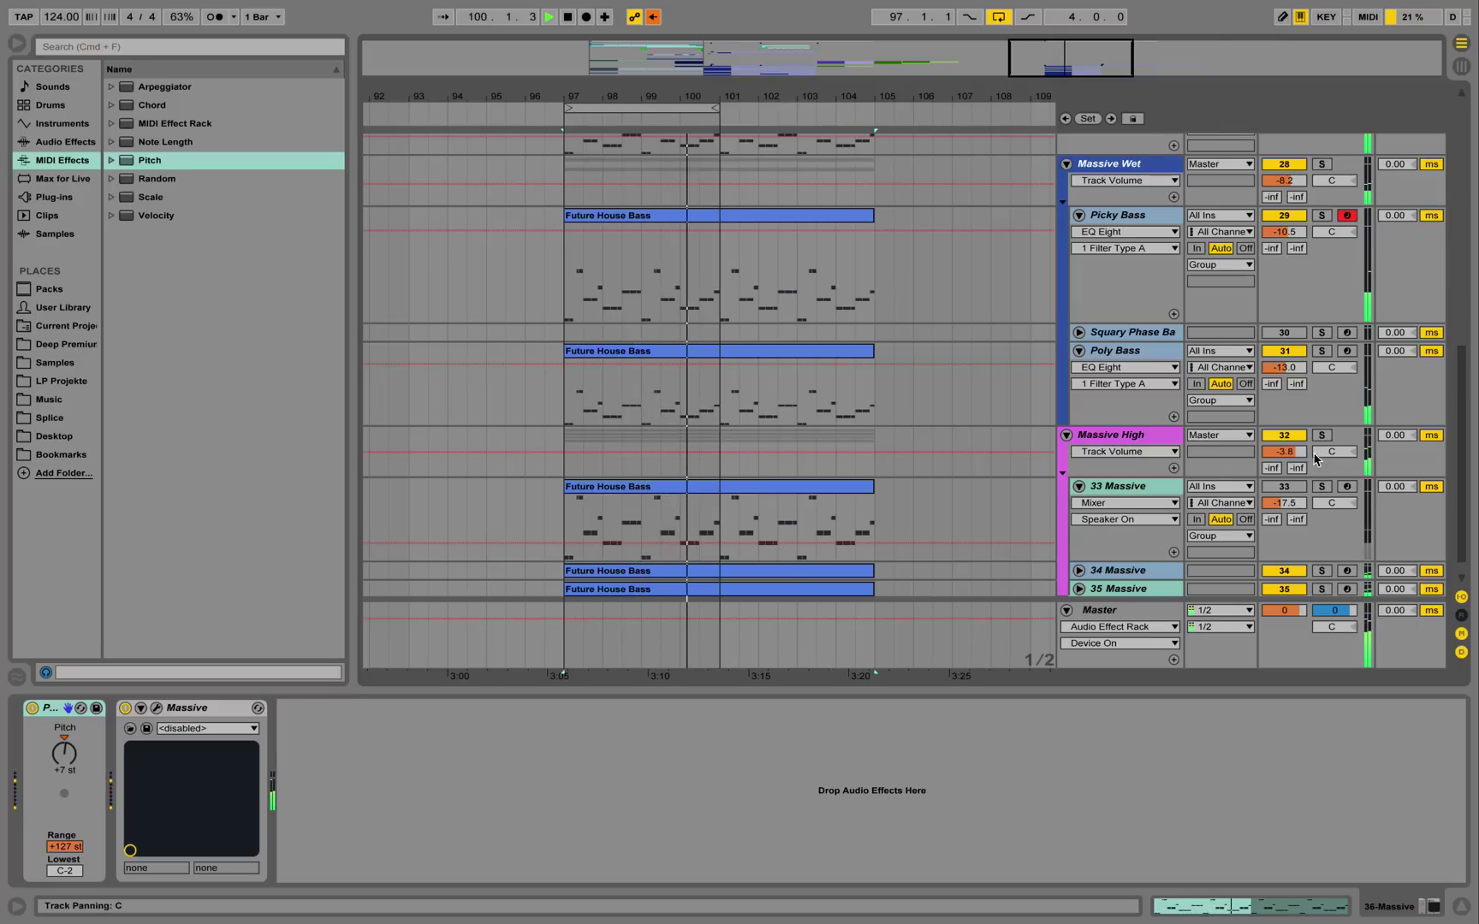
drag(1284, 451, 1283, 467)
key(space)
scroll(1017, 351, up, 8)
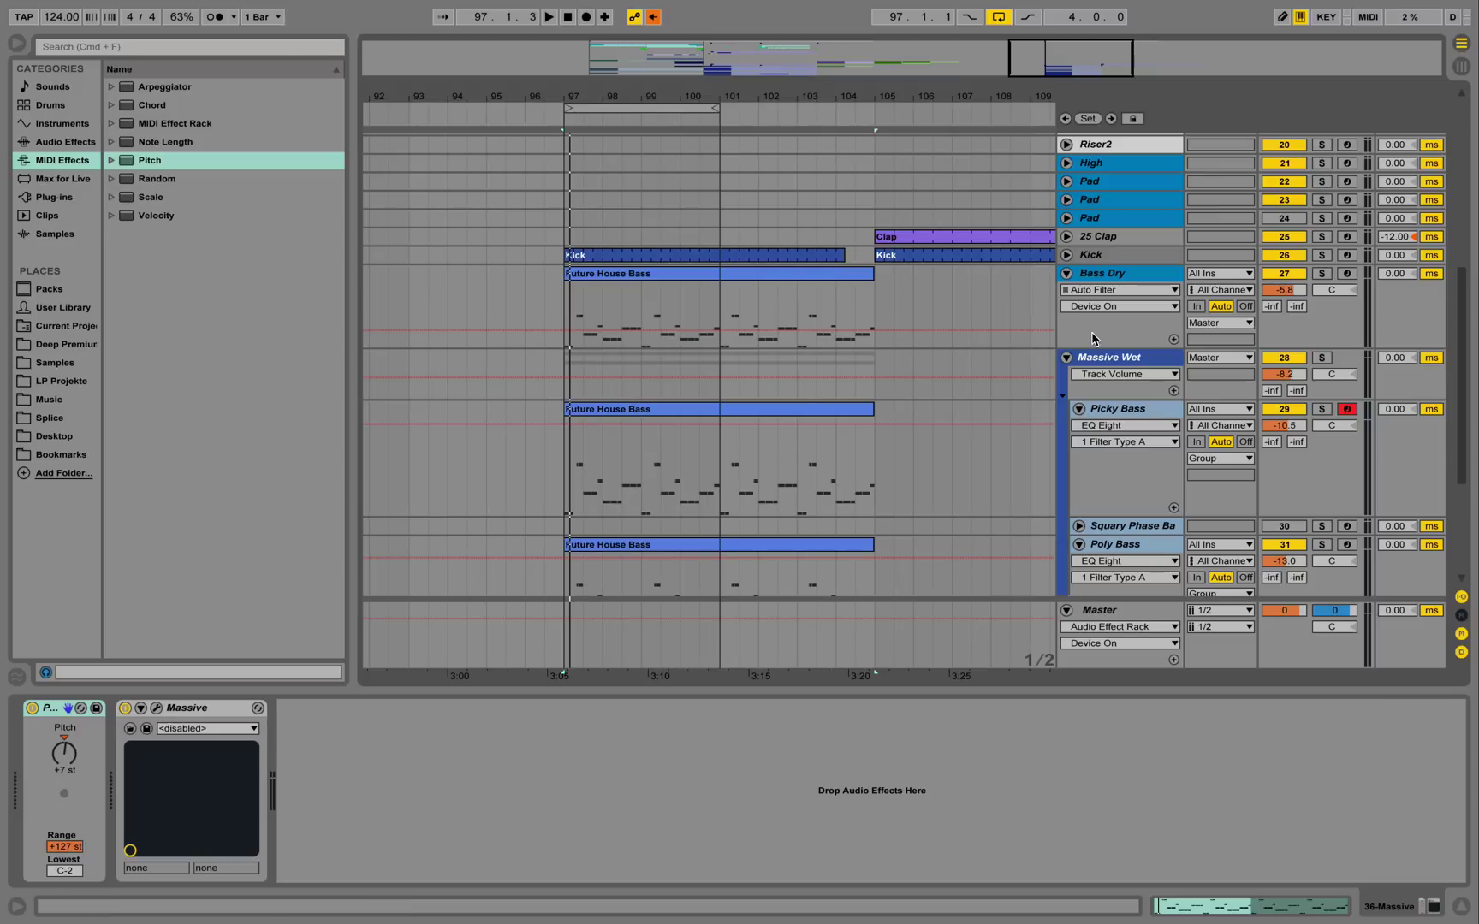
Insert a Glue Compressor between A Bit Warmer and Reverb in the Massive High group's effect chain
scroll(1087, 360, down, 9)
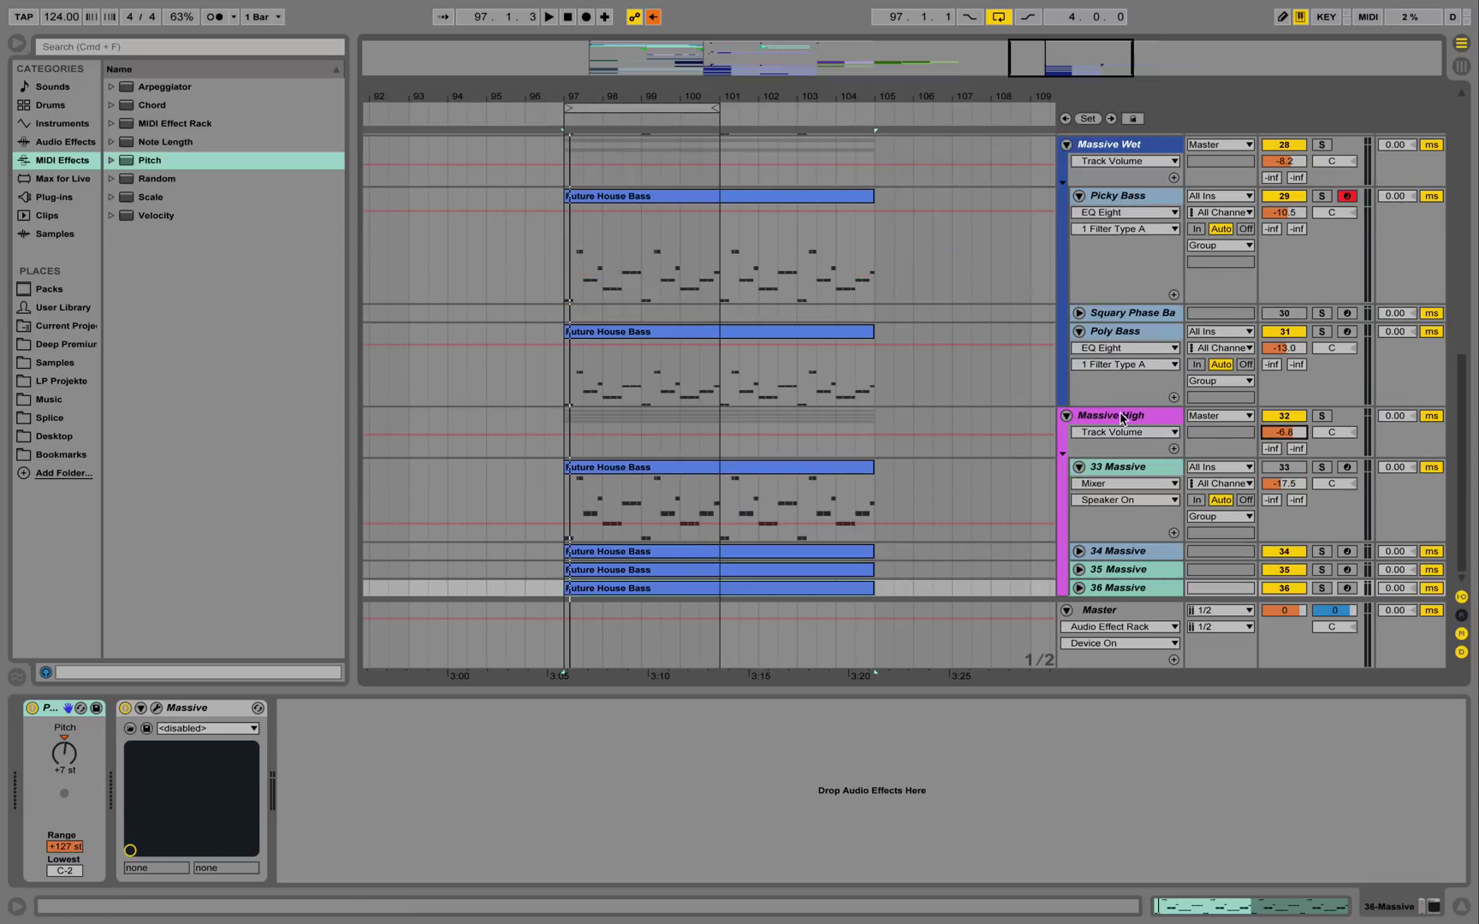
click(1122, 419)
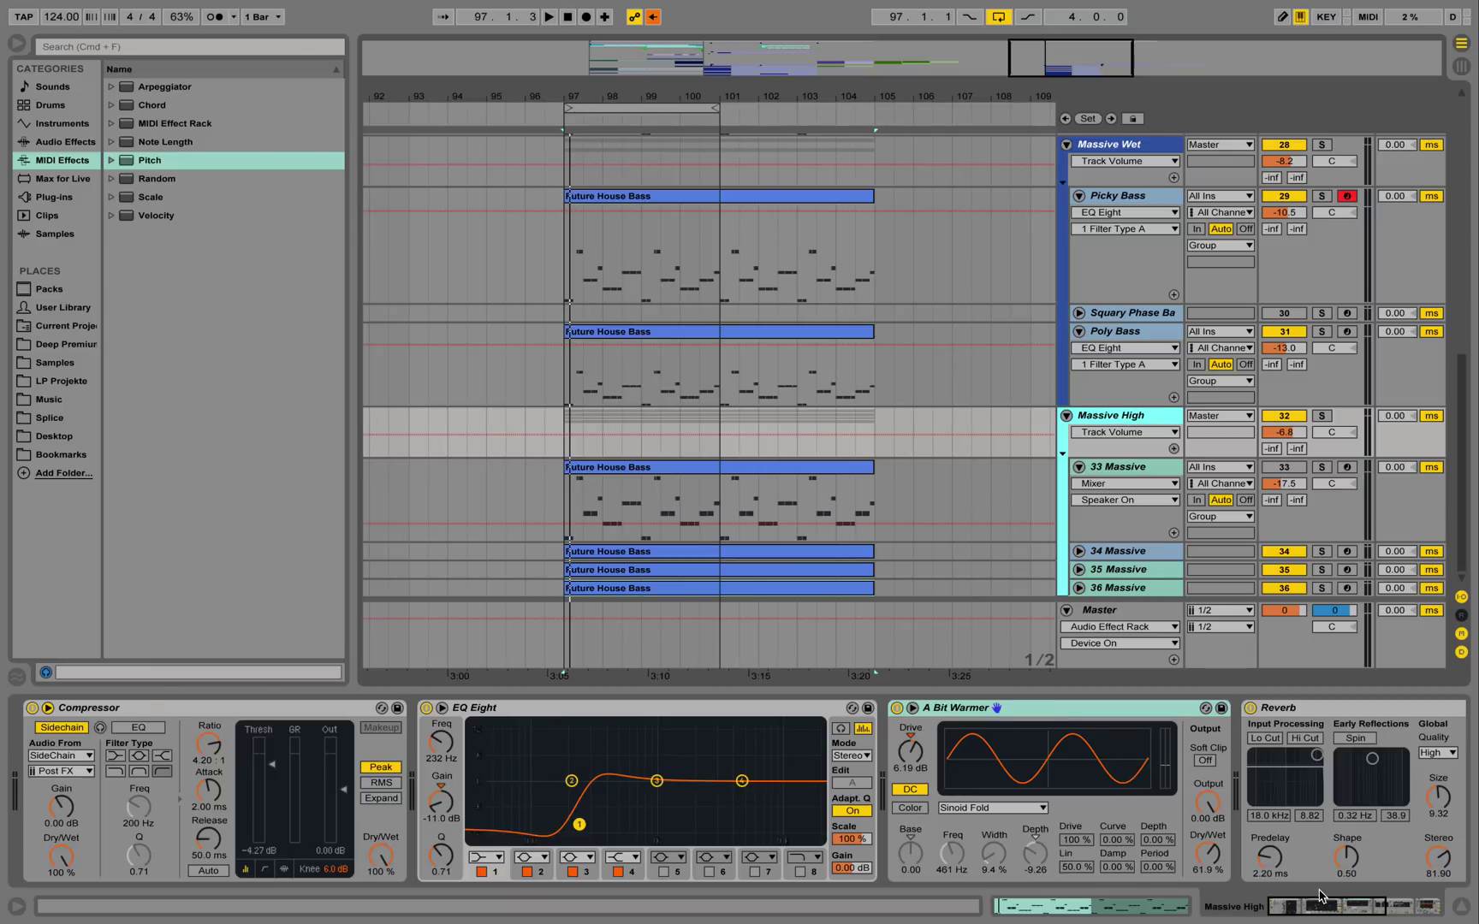
click(78, 142)
click(71, 124)
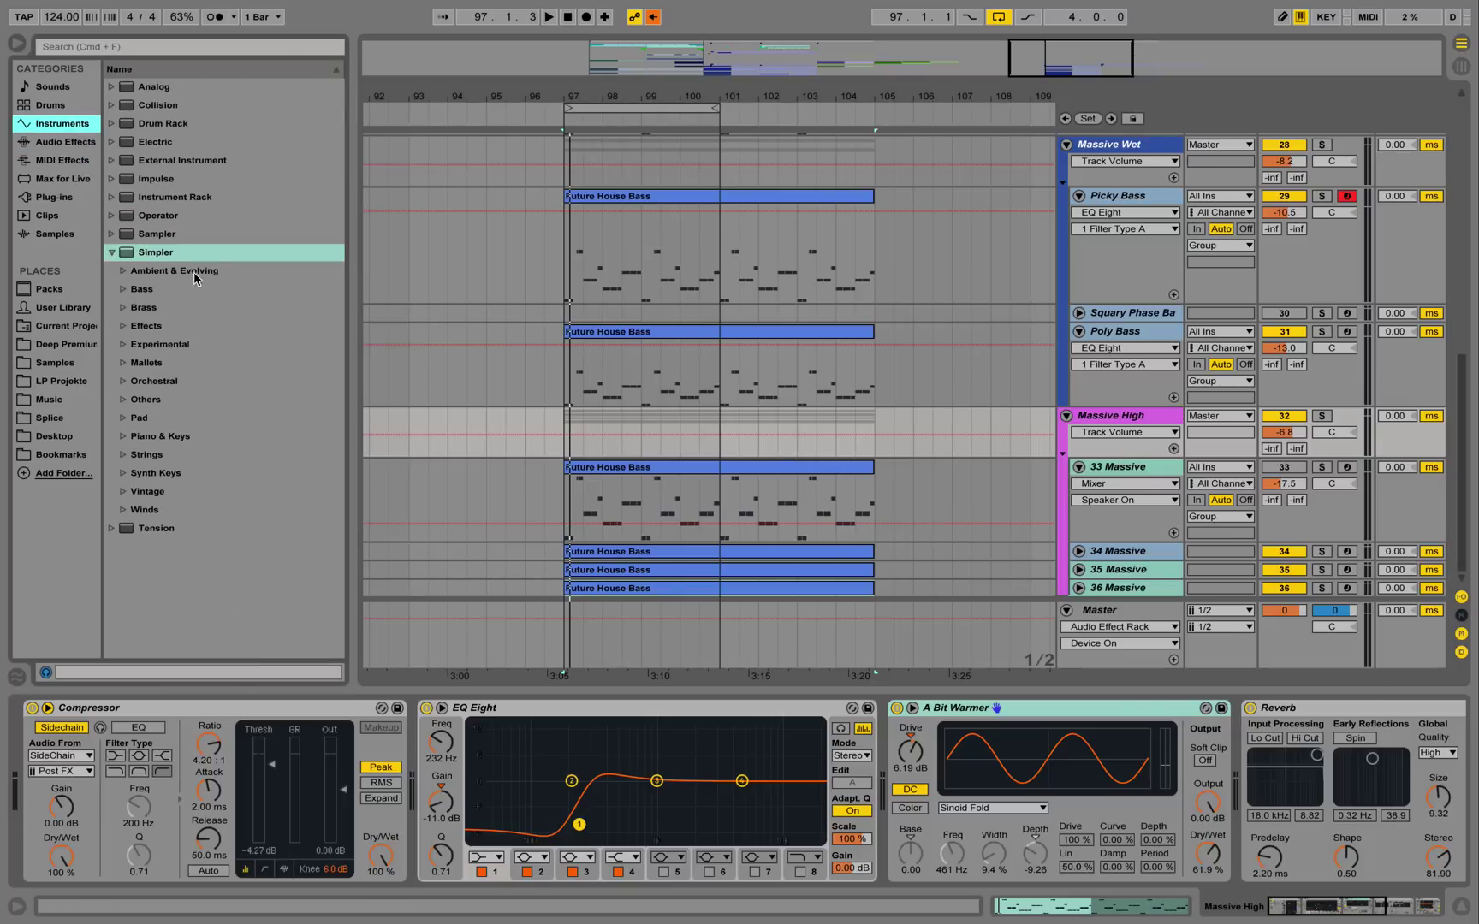
click(83, 142)
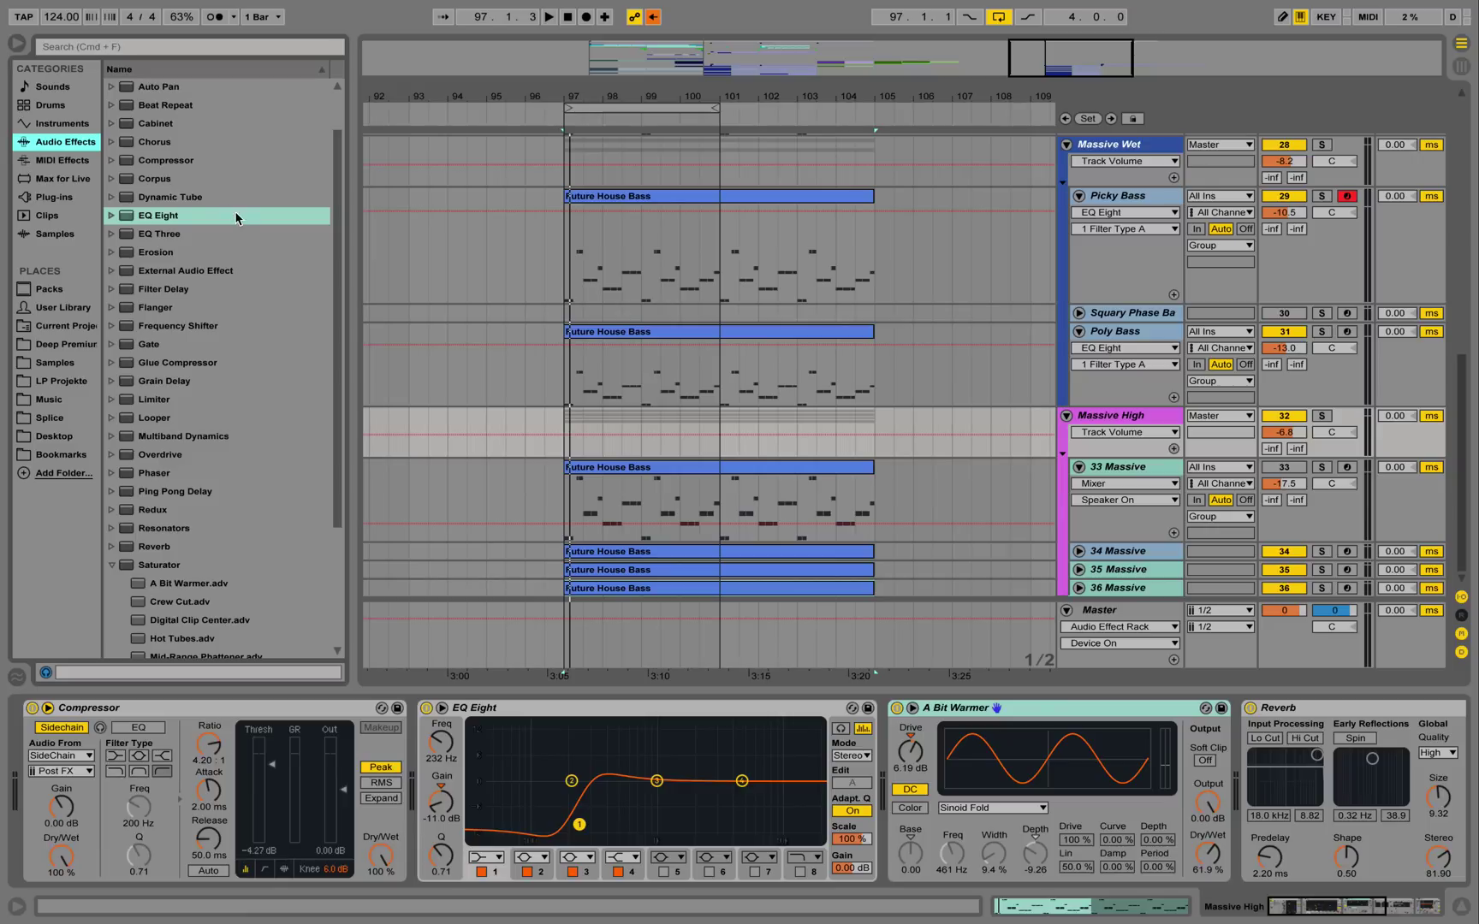
drag(175, 363, 1196, 779)
drag(1145, 524, 1208, 460)
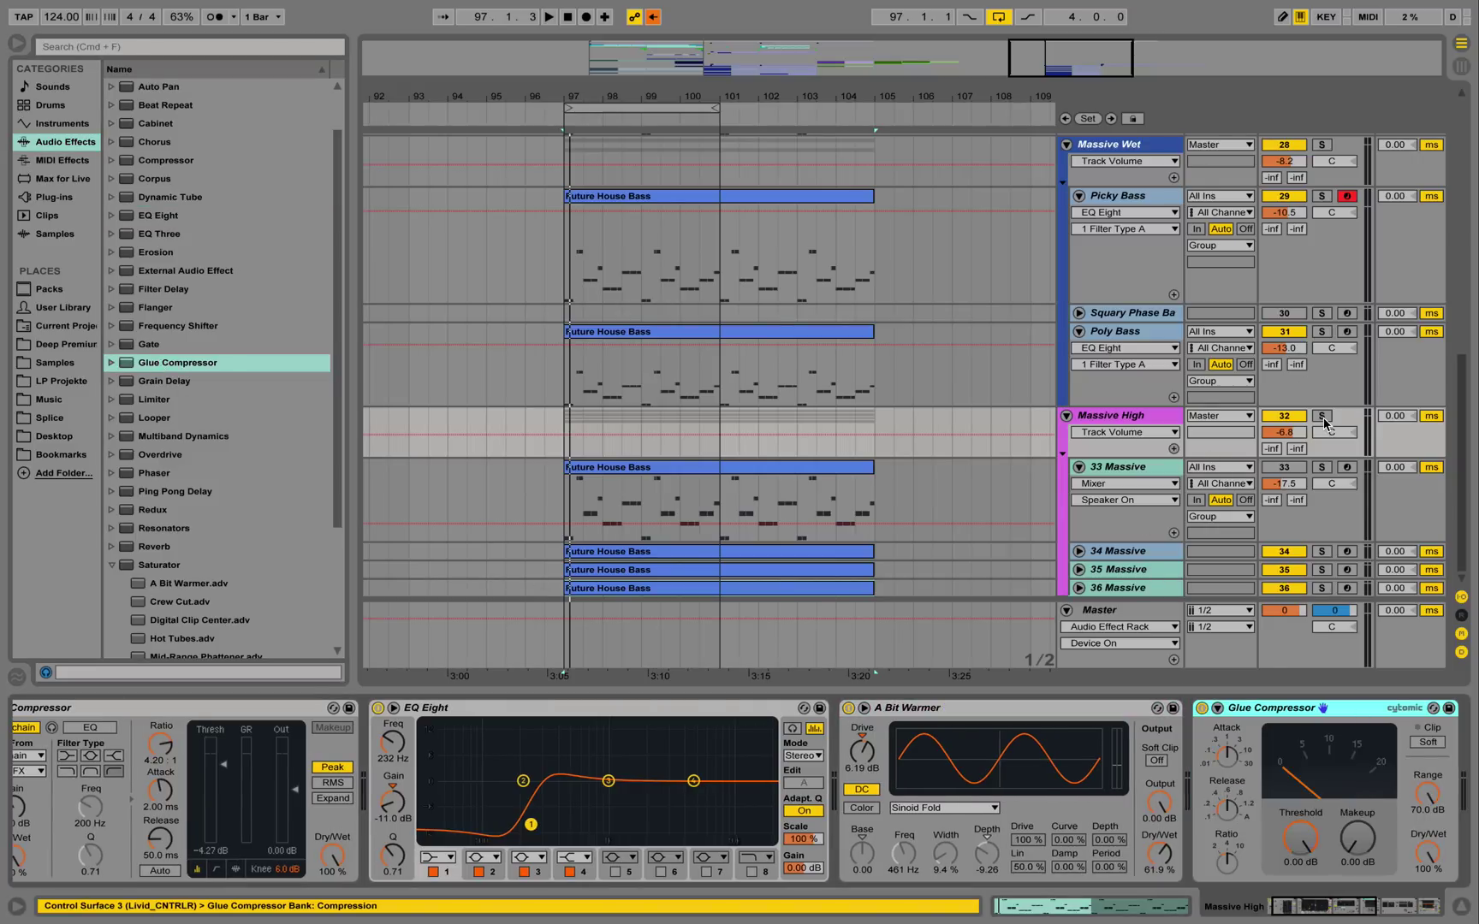
With Massive High soloed and playing, set the Glue Compressor's threshold to -21.9 dB and makeup to 6.67 dB
click(1322, 416)
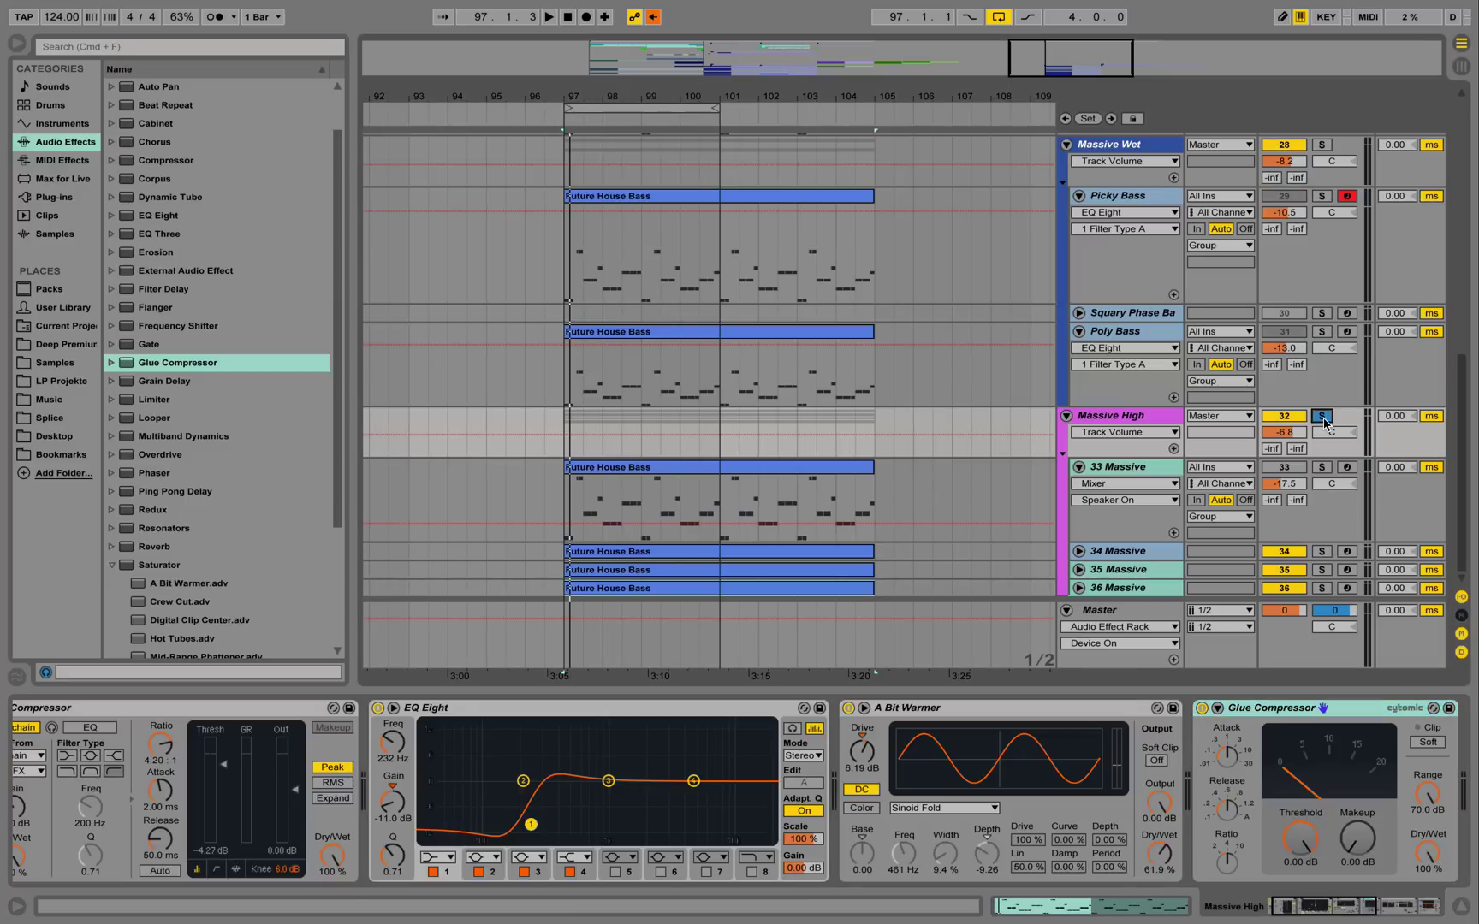
key(space)
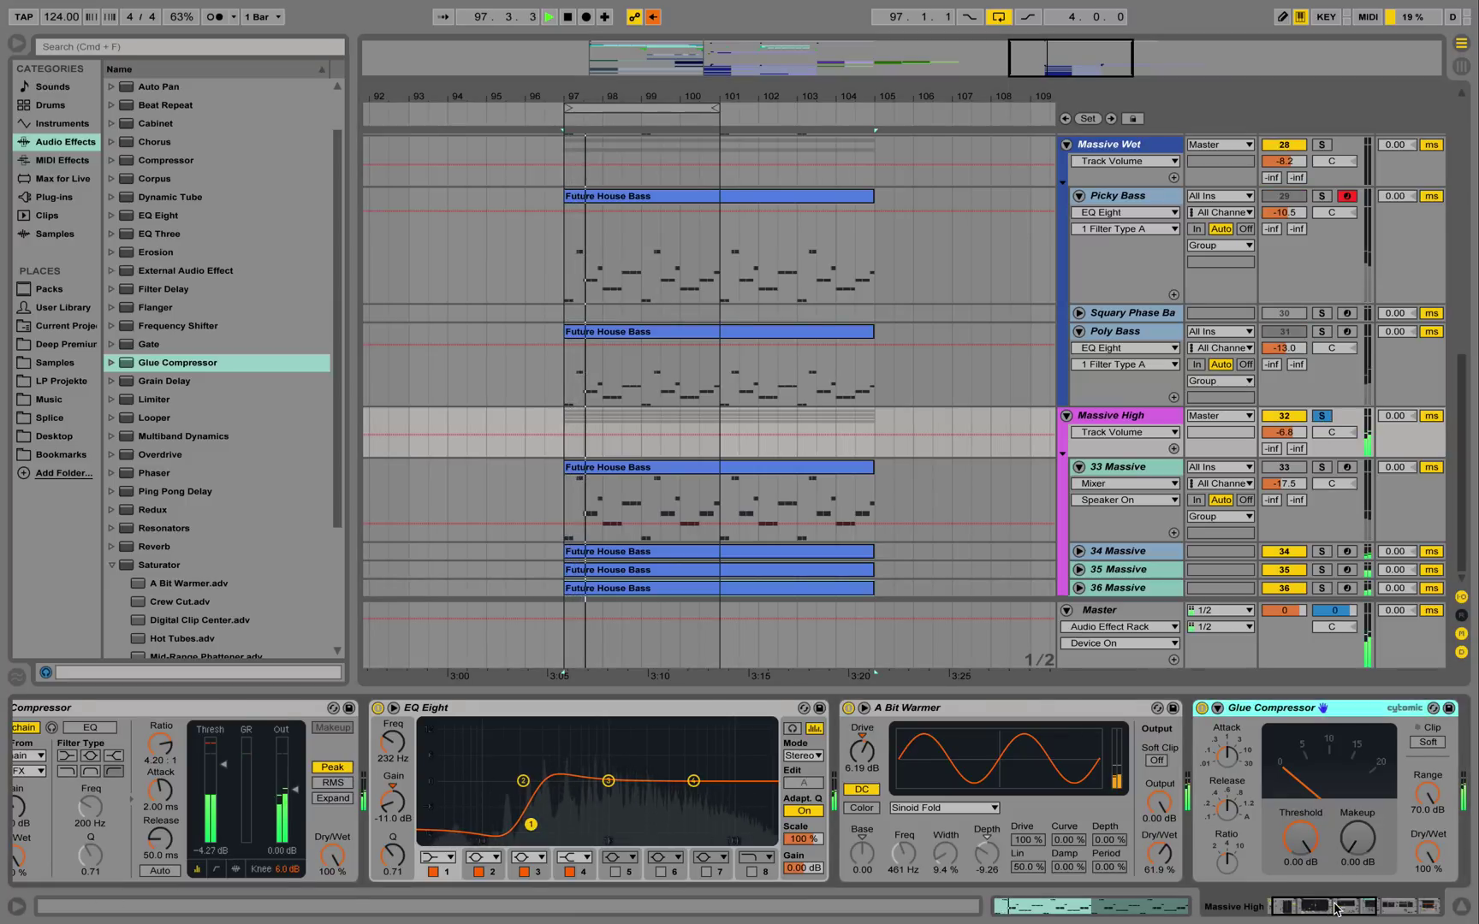
scroll(1259, 884, right, 3)
drag(1072, 841, 1072, 890)
drag(1130, 840, 1130, 806)
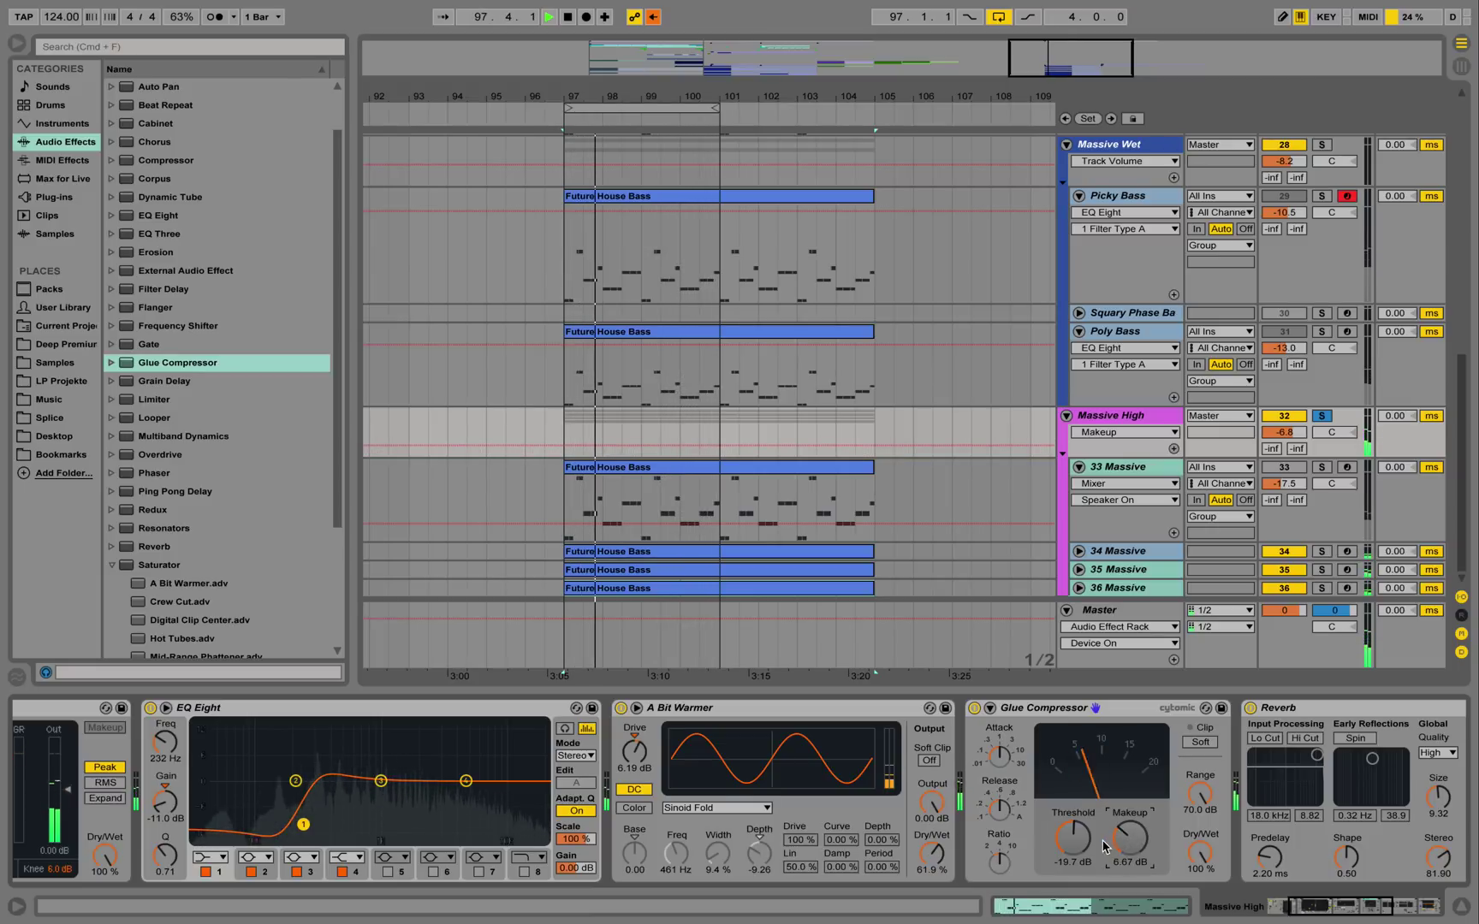
drag(1072, 839, 1073, 856)
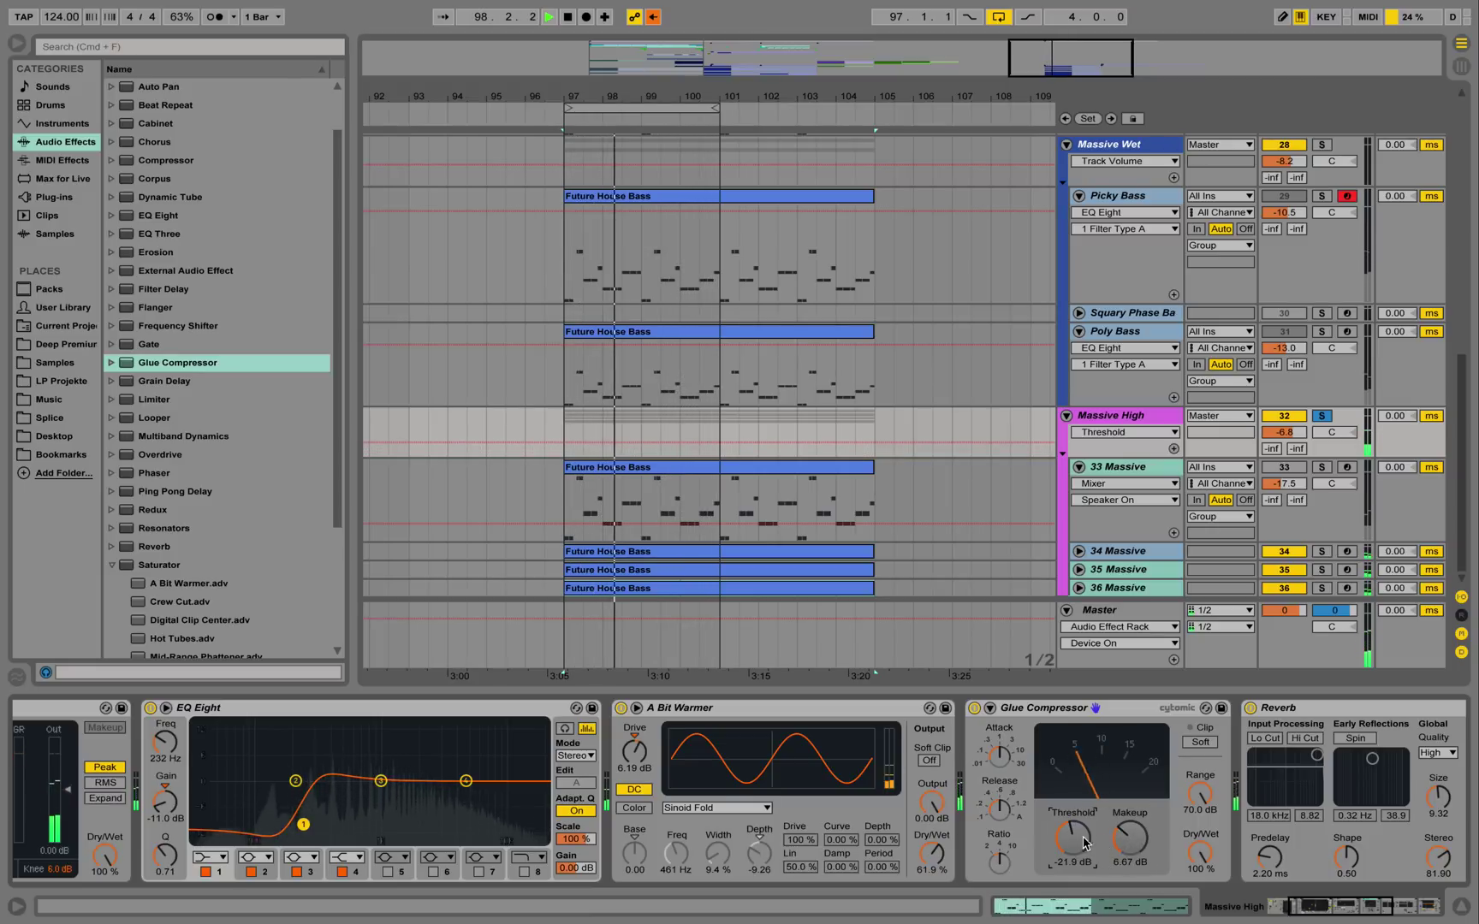
Refine the Glue Compressor to a -16.2 dB threshold and 7.14 dB makeup, comparing the sound with it bypassed
click(974, 708)
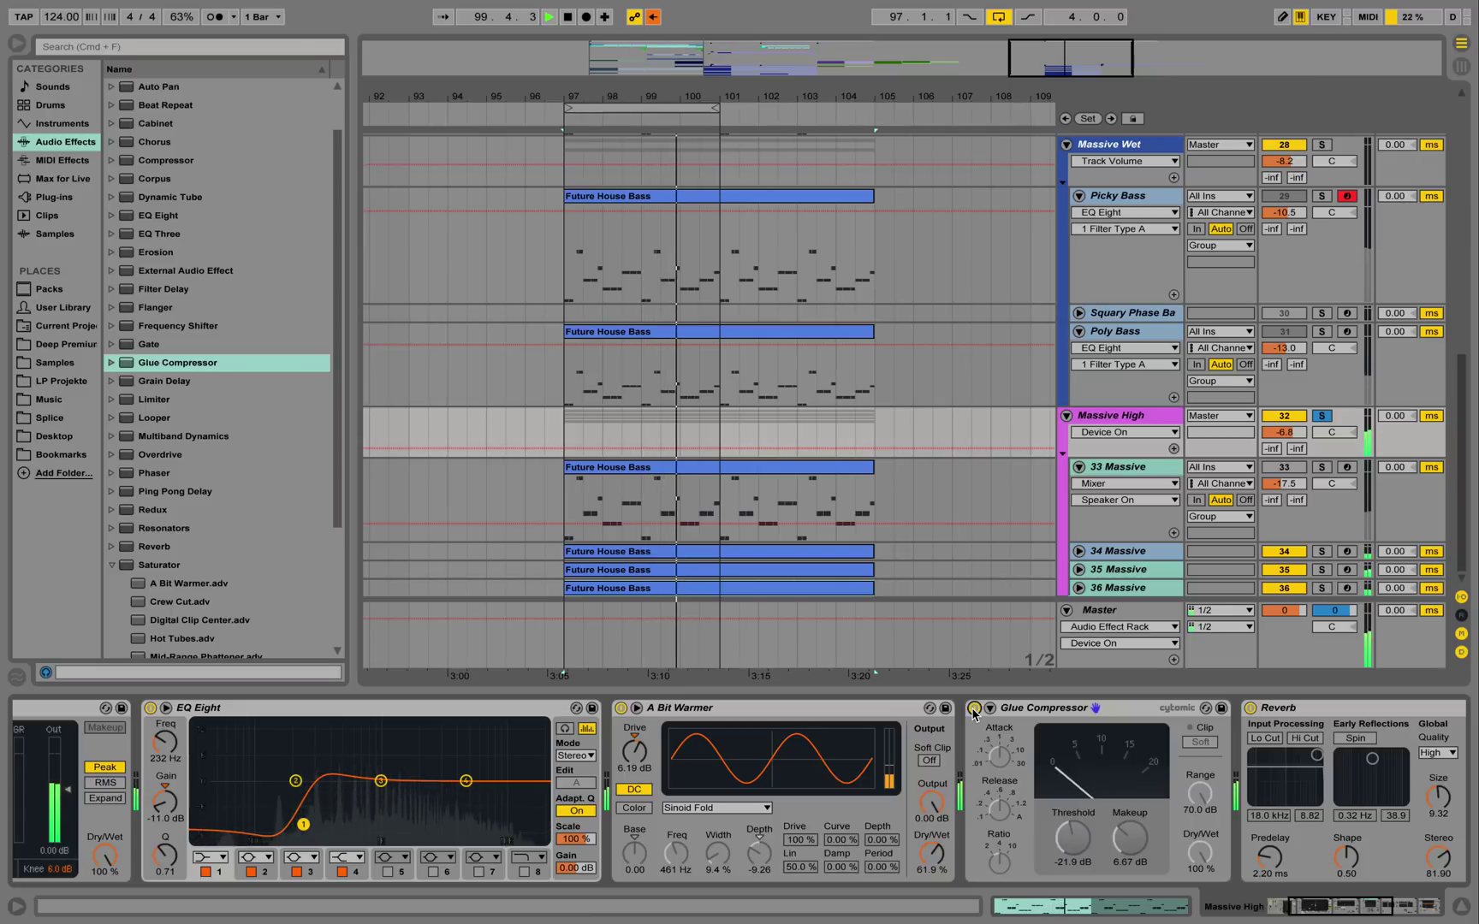
click(974, 708)
drag(1072, 839, 1072, 844)
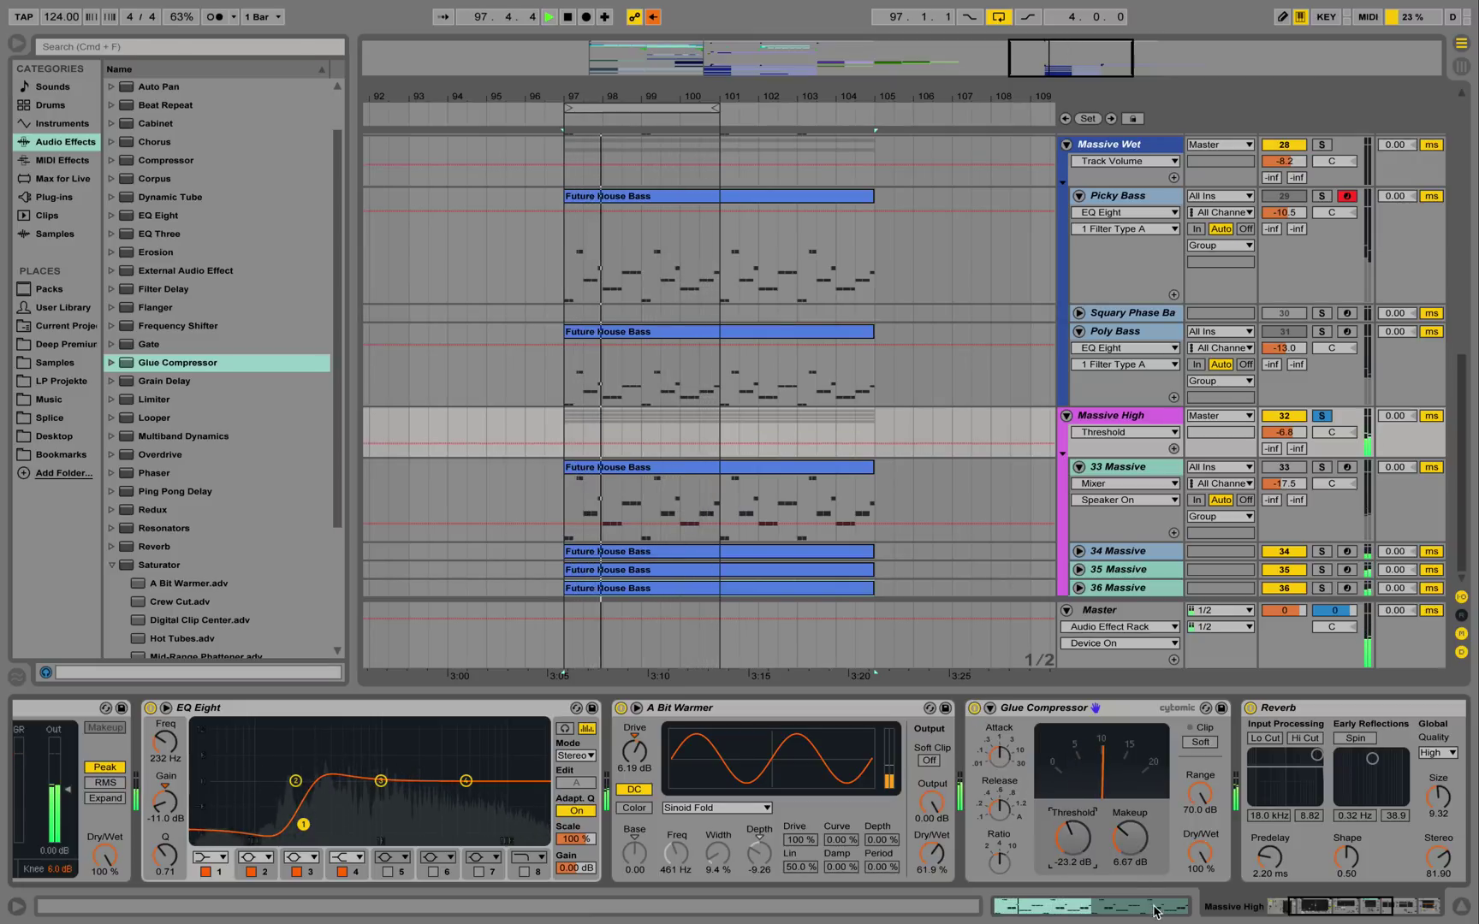
drag(1073, 839, 1130, 834)
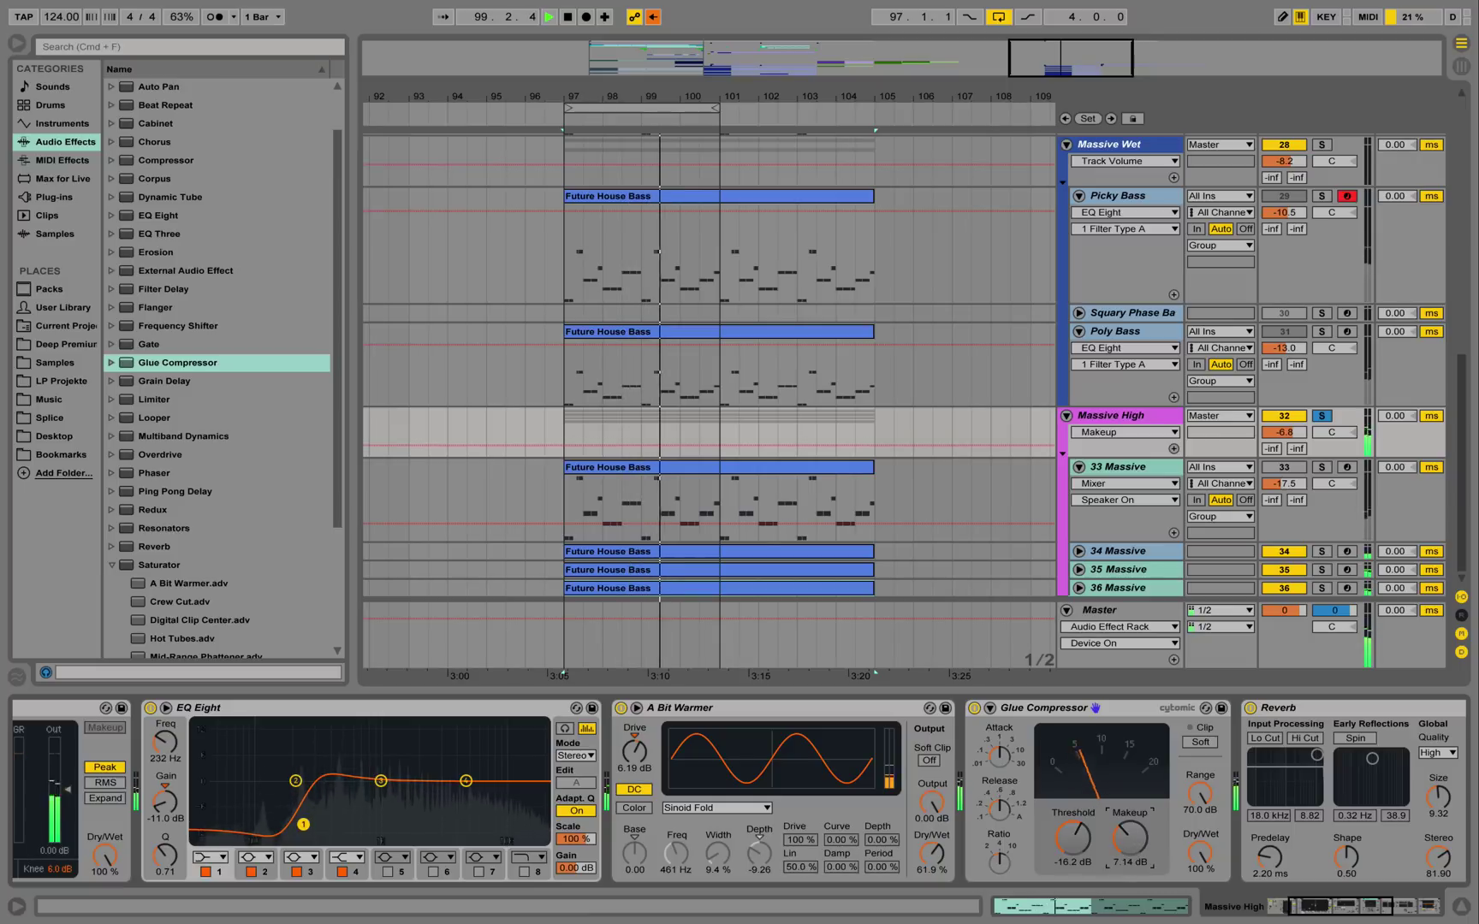
click(974, 708)
click(974, 708)
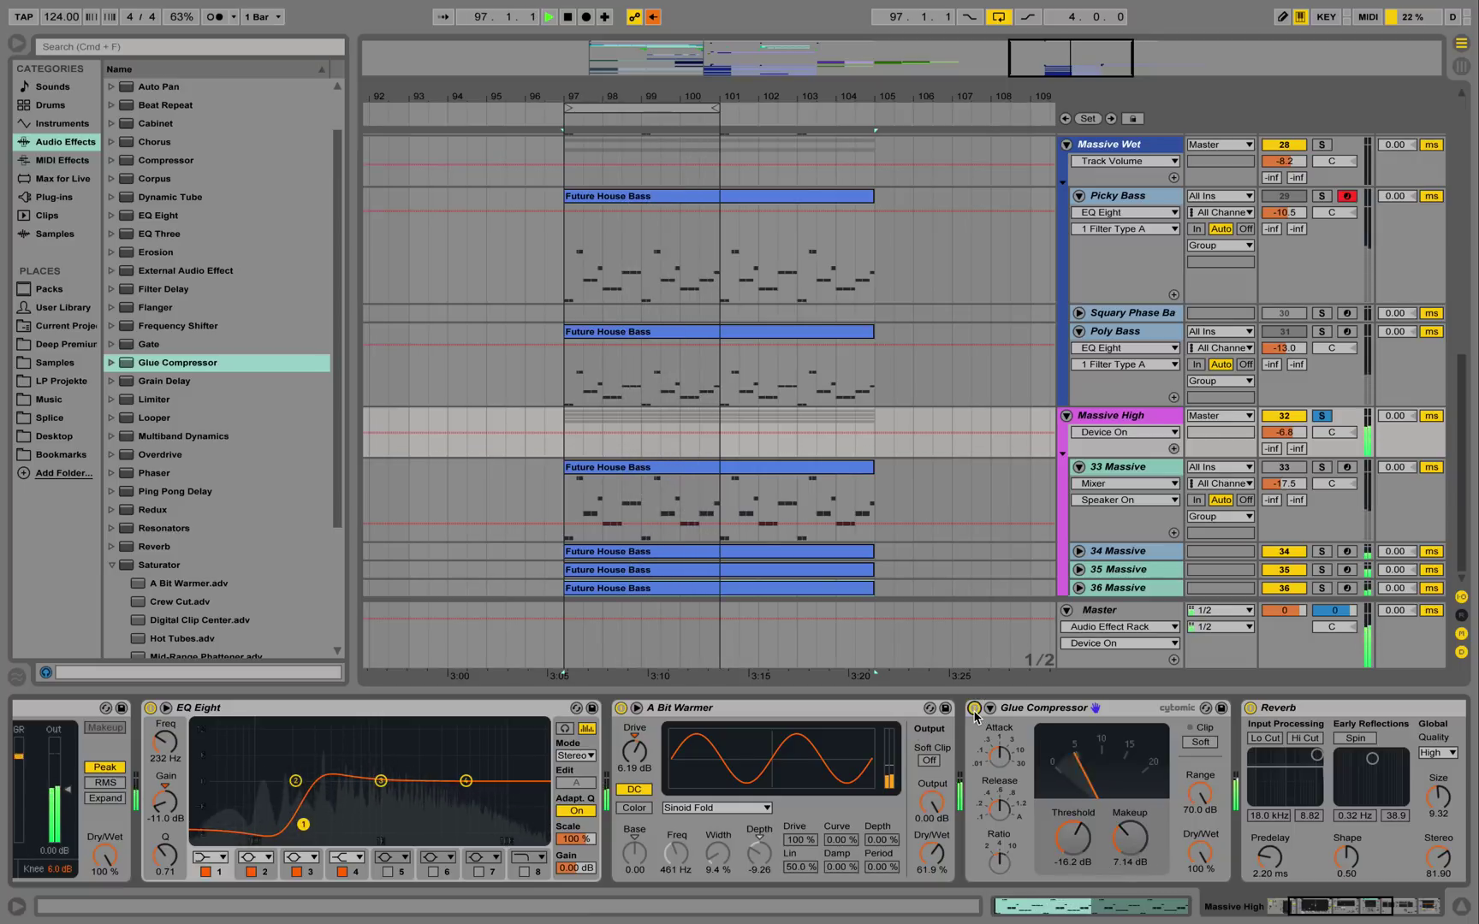
Unsolo the Massive High group and lower its track volume to -8.2 dB
click(1322, 416)
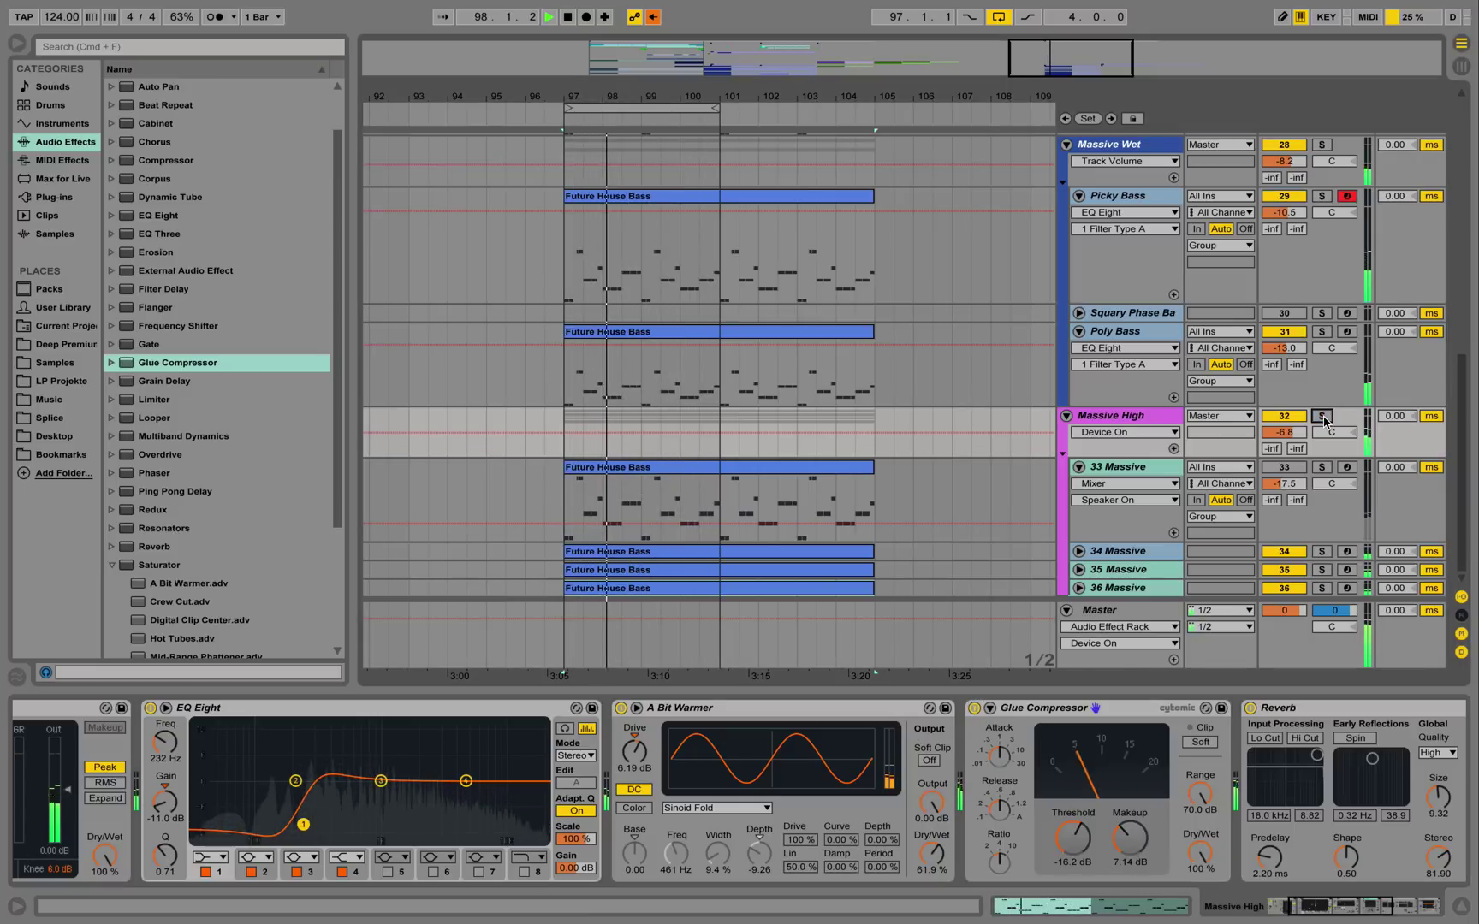
drag(1291, 433, 1285, 436)
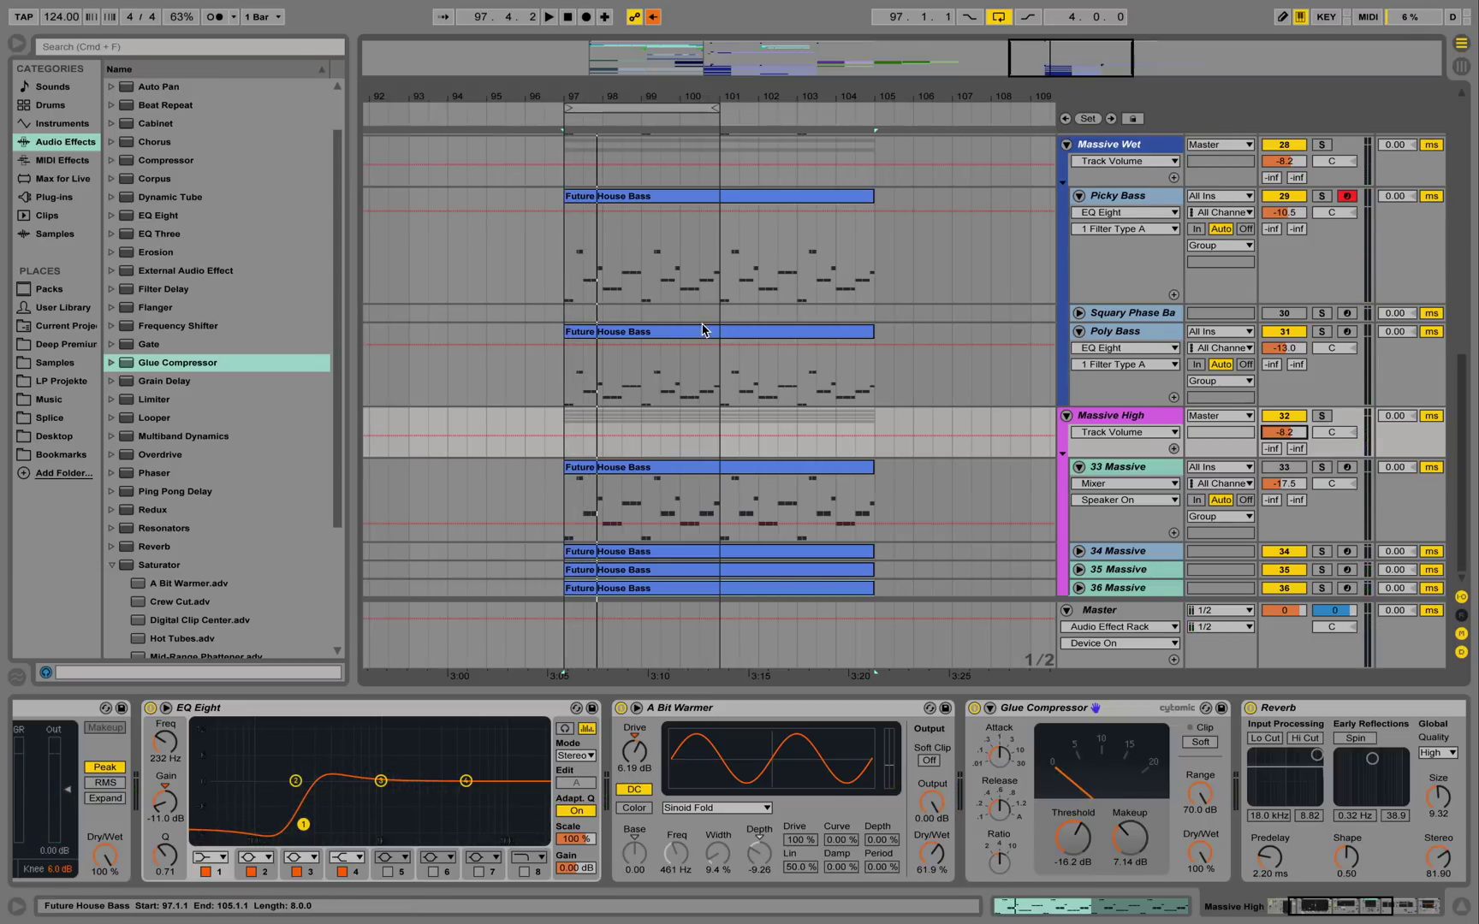
Inspect the notes of the Future House Bass clip on Bass Dry and bring up that track's device chain
scroll(702, 330, up, 3)
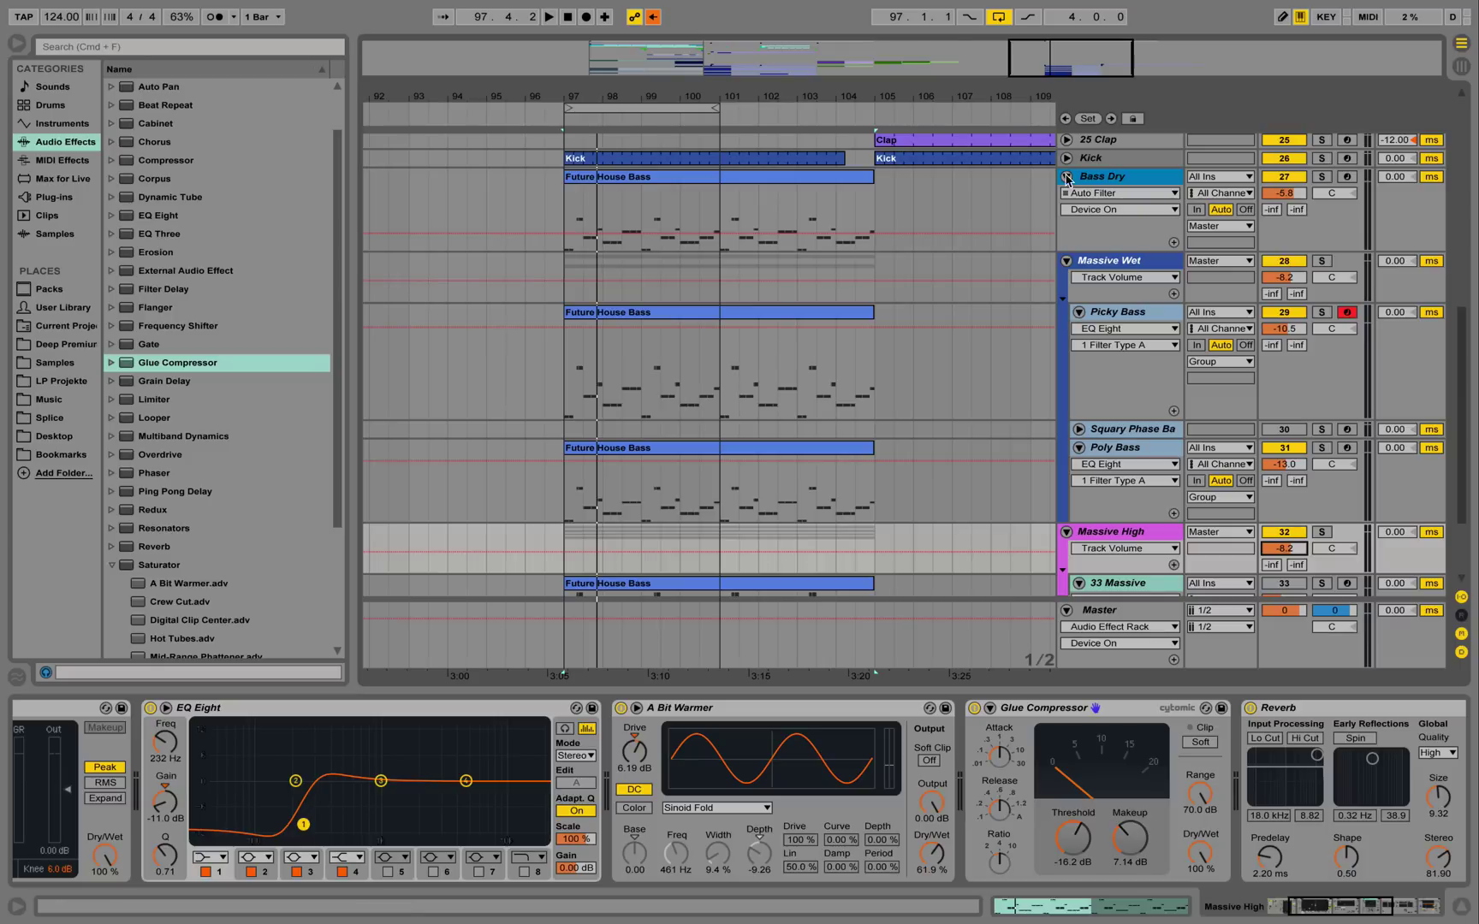
drag(683, 103, 656, 135)
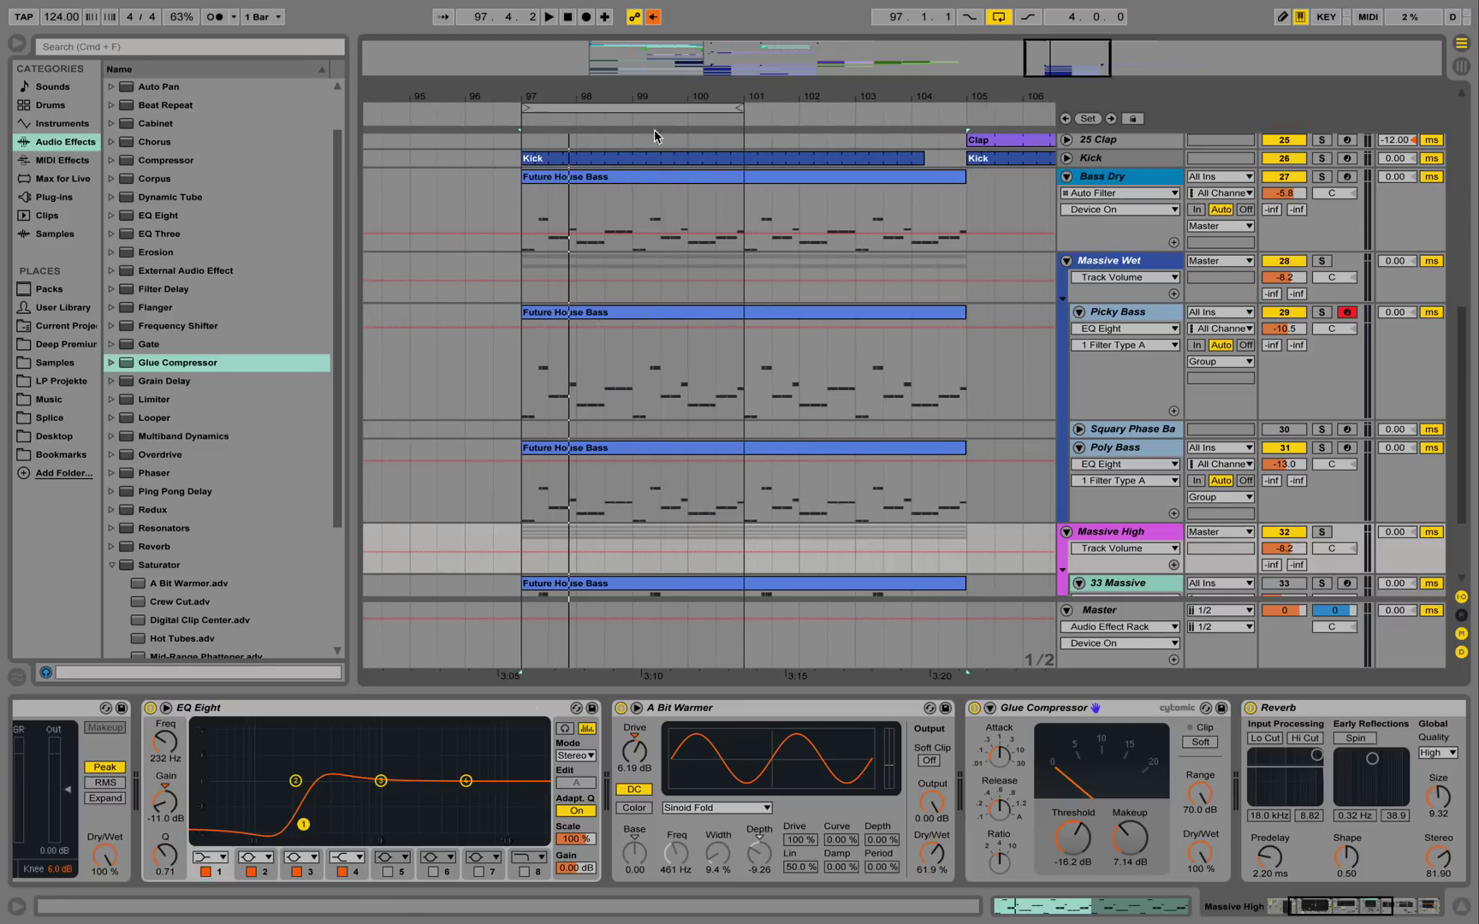
double_click(642, 177)
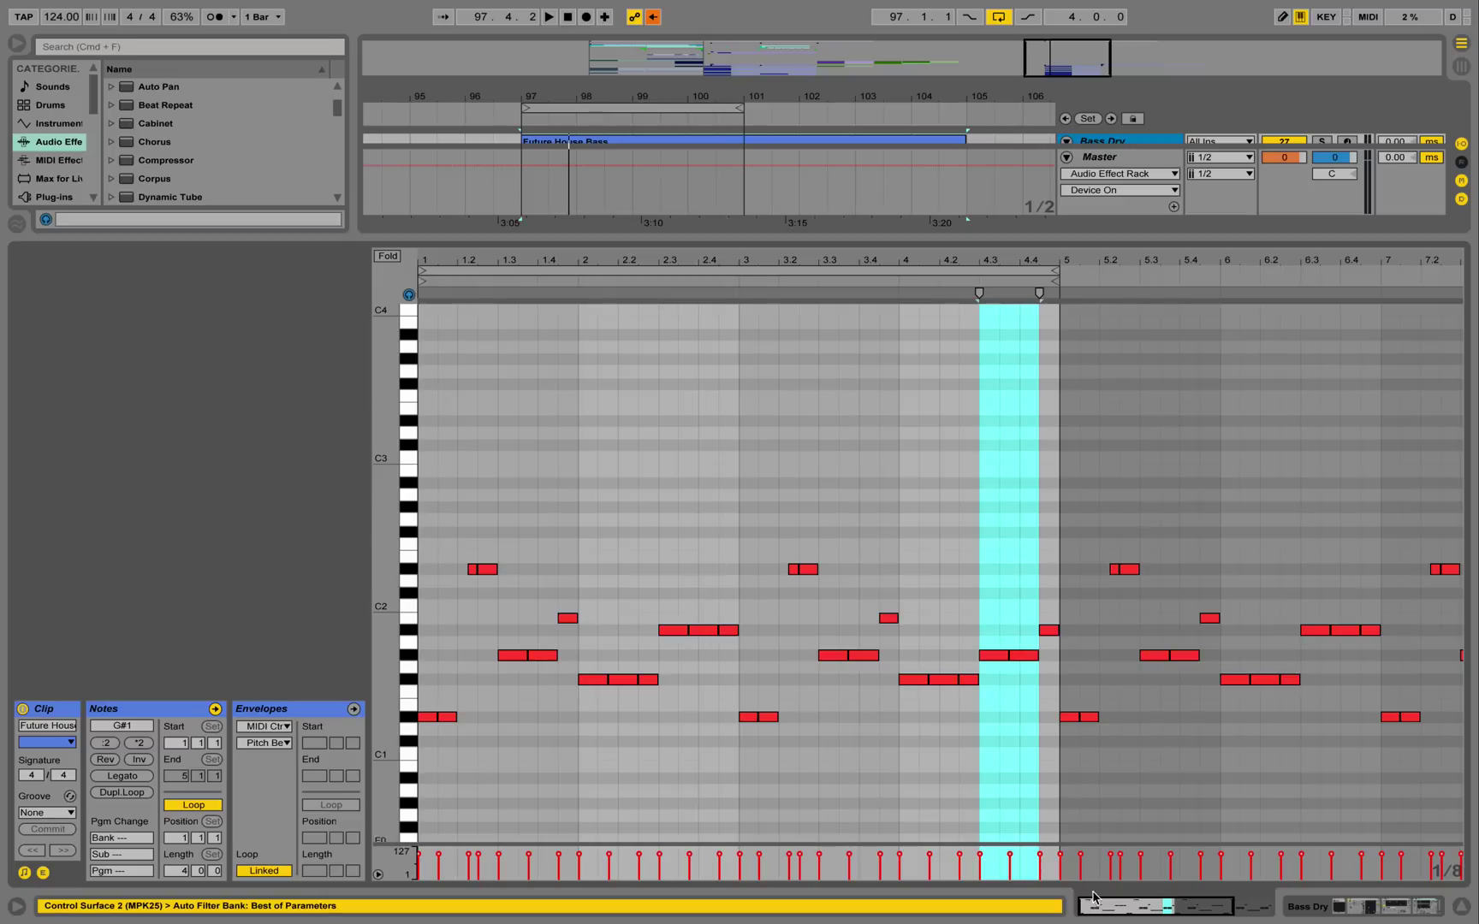
click(1388, 914)
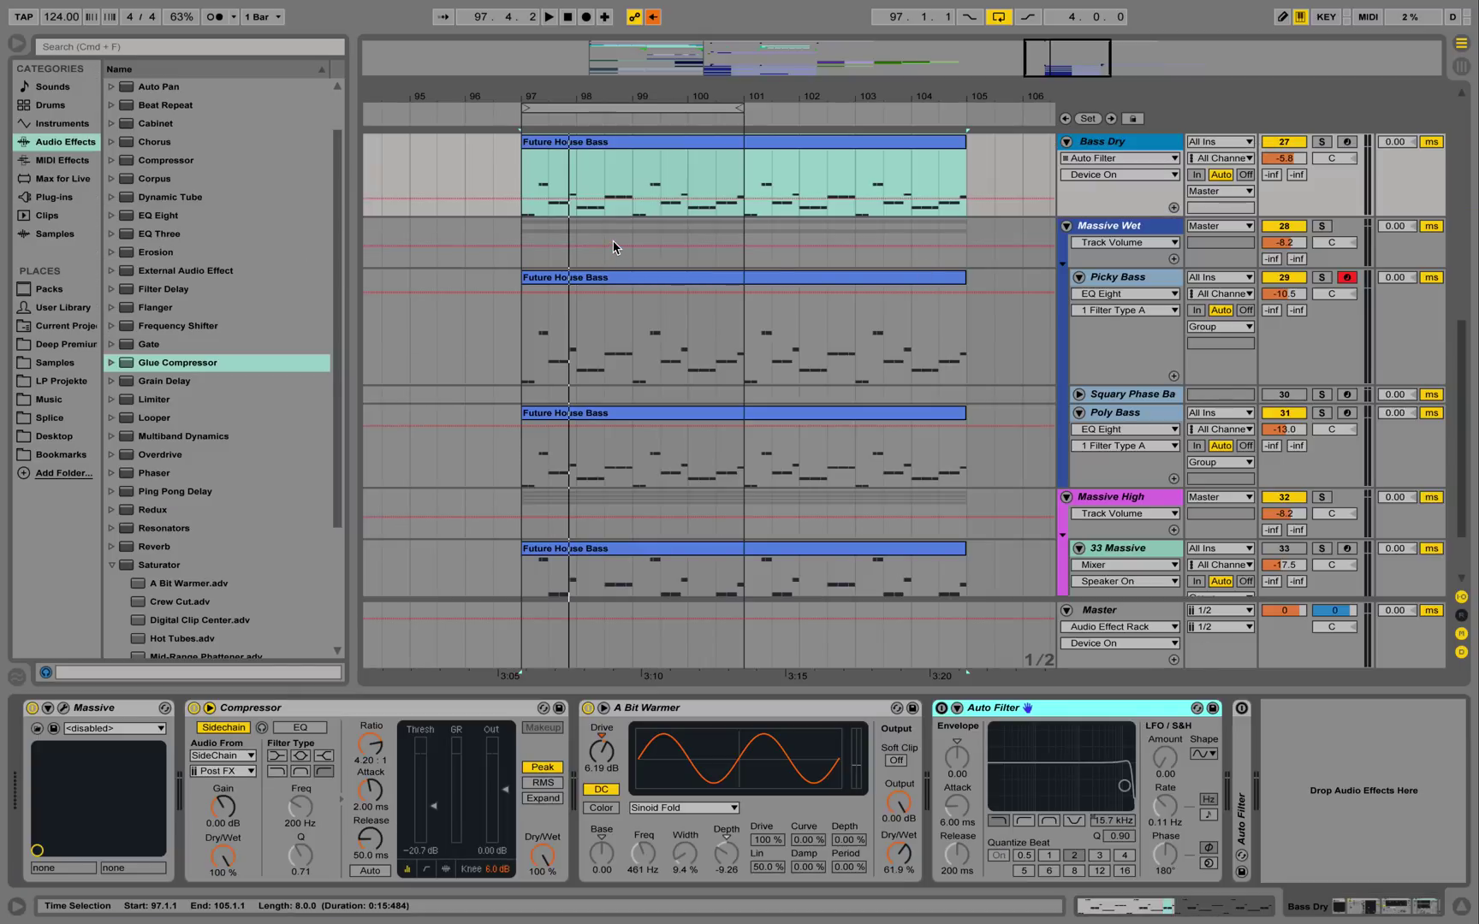
Copy the Clap clip from bar 105 to bar 97 on the 25 Clap track and audition the loop
scroll(604, 249, up, 5)
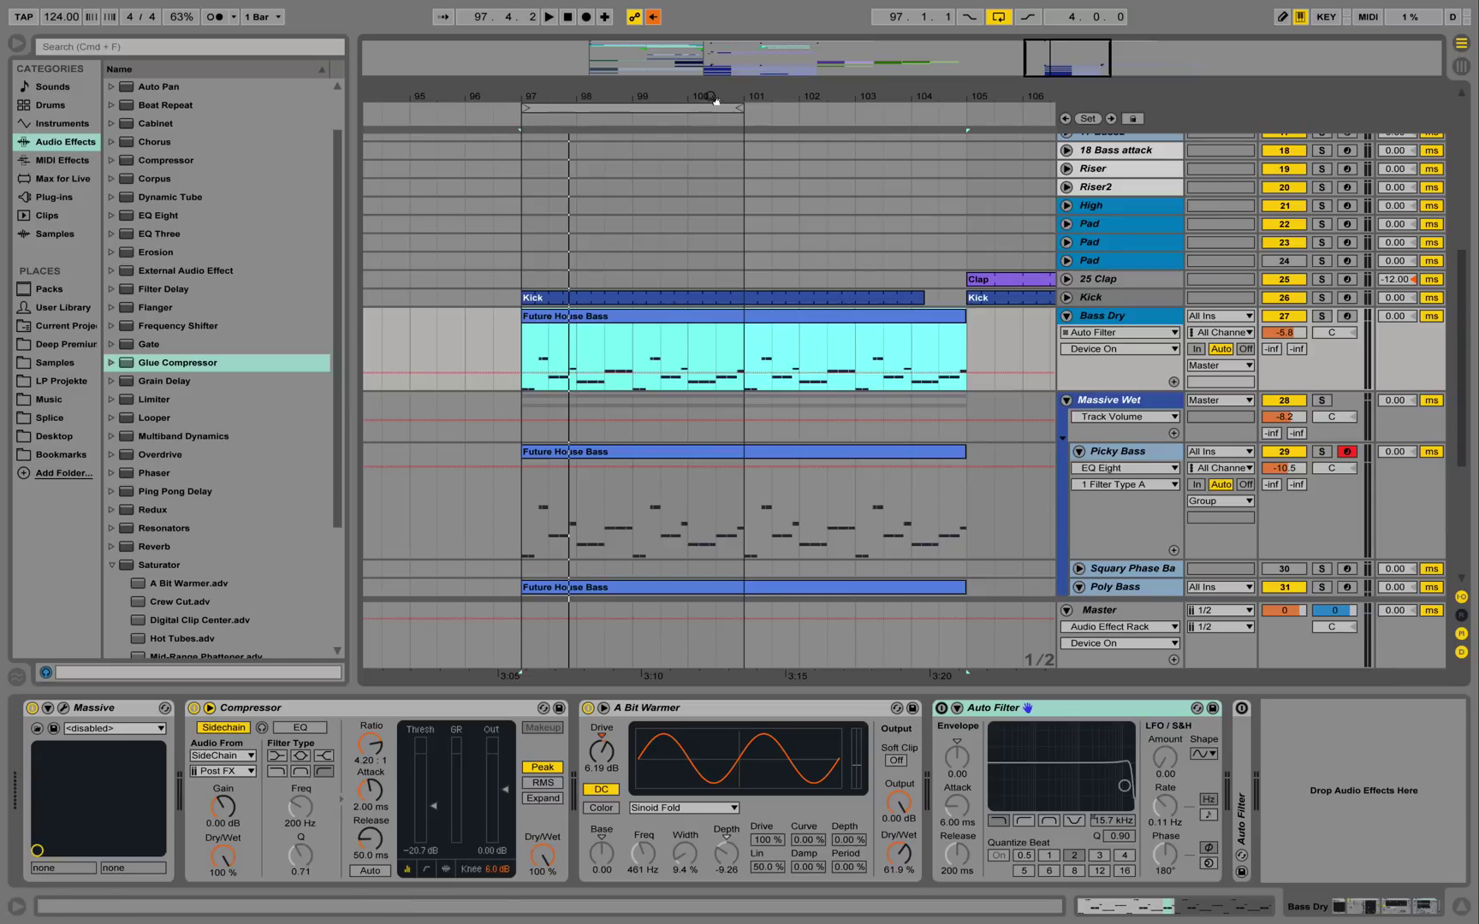
drag(710, 98, 688, 73)
click(760, 280)
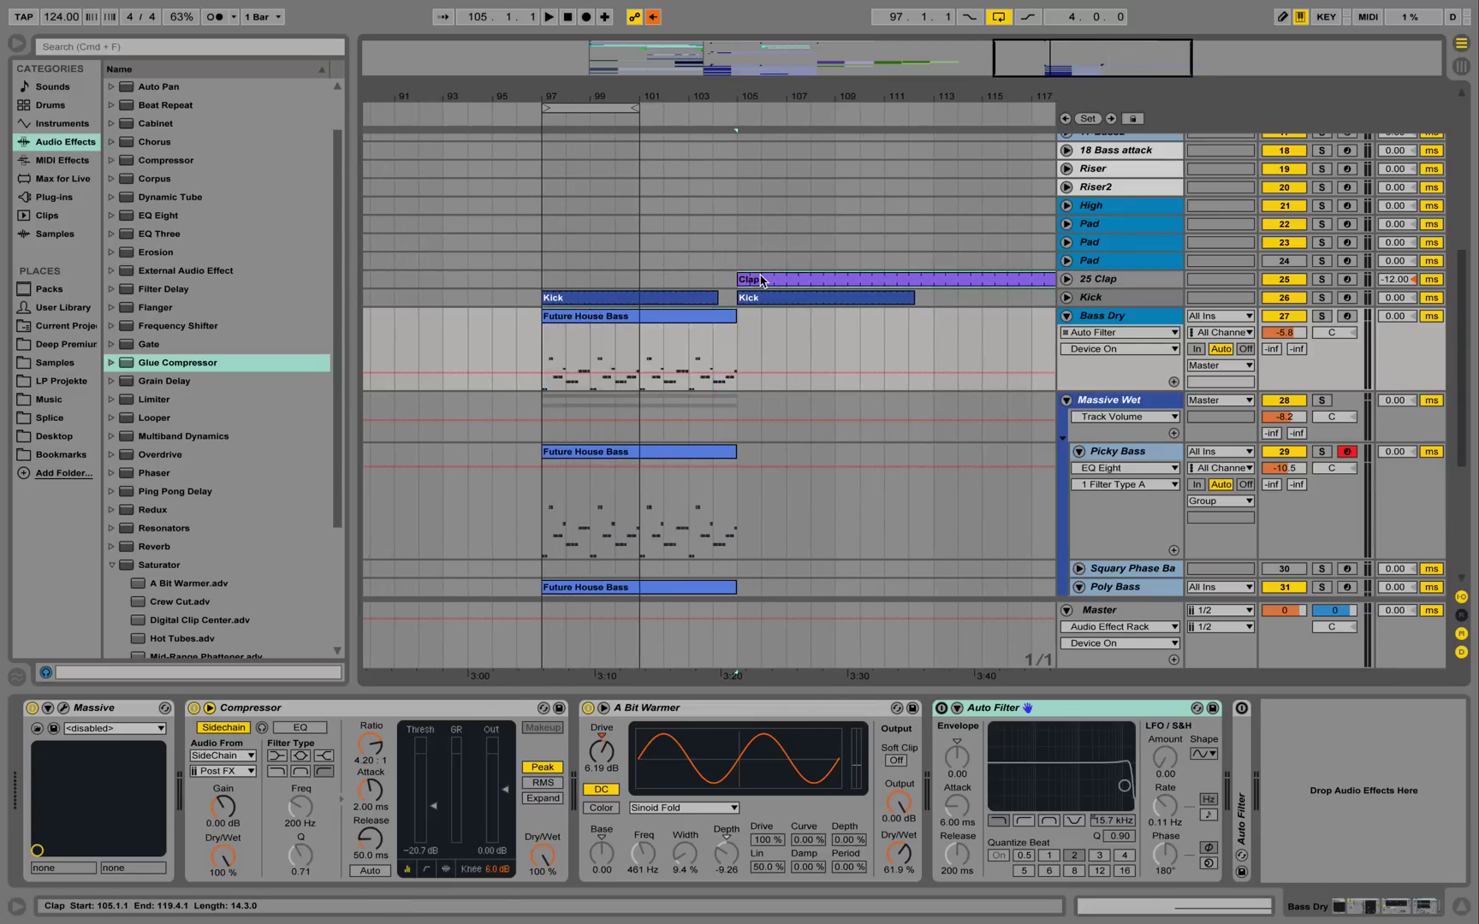
drag(760, 280, 618, 279)
key(space)
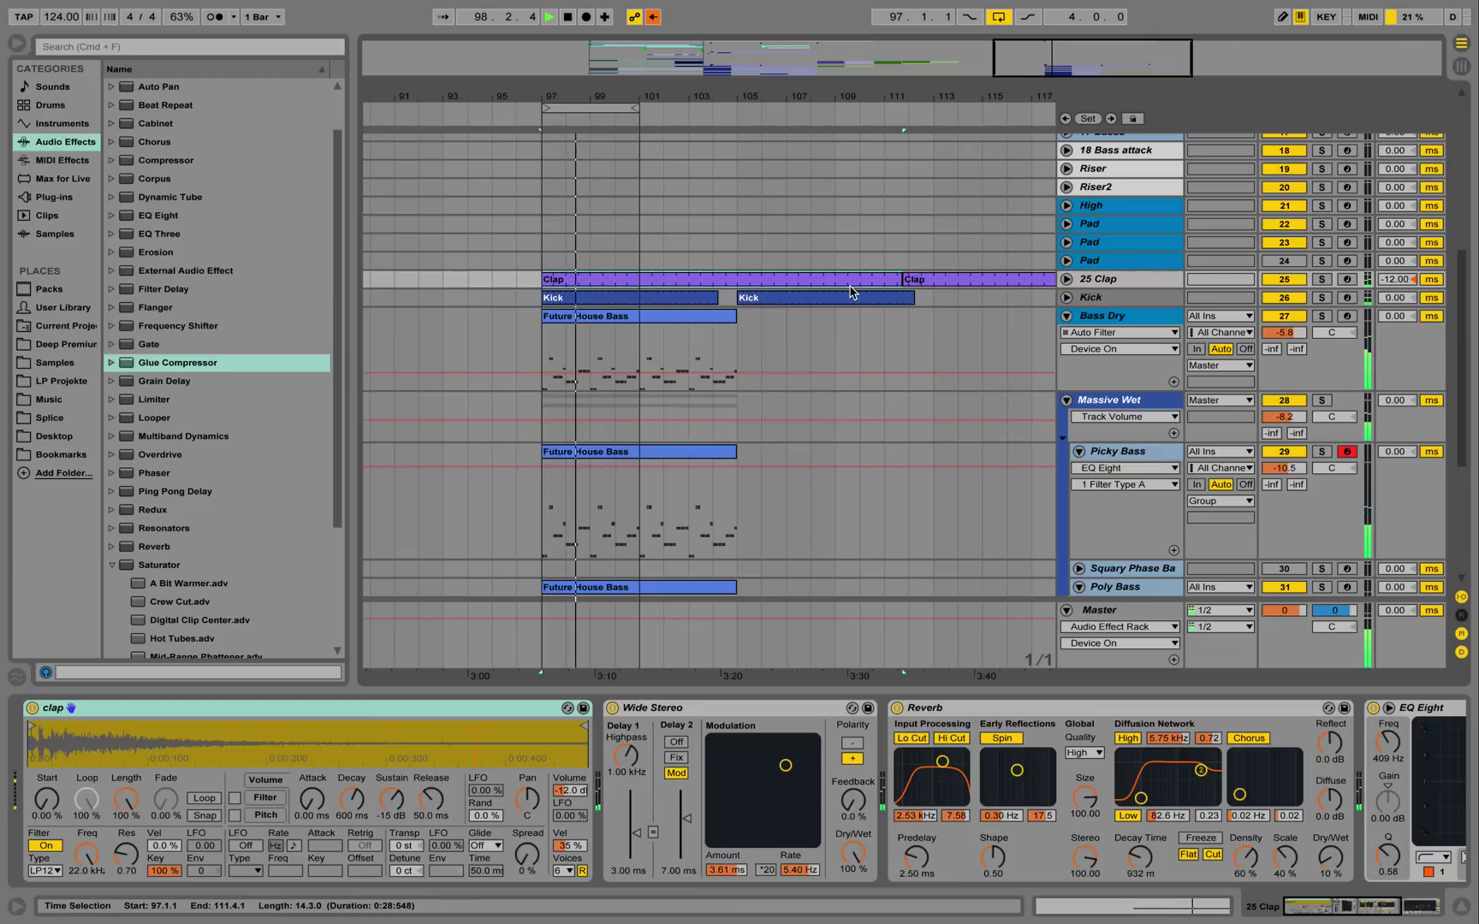
scroll(770, 257, up, 2)
key(space)
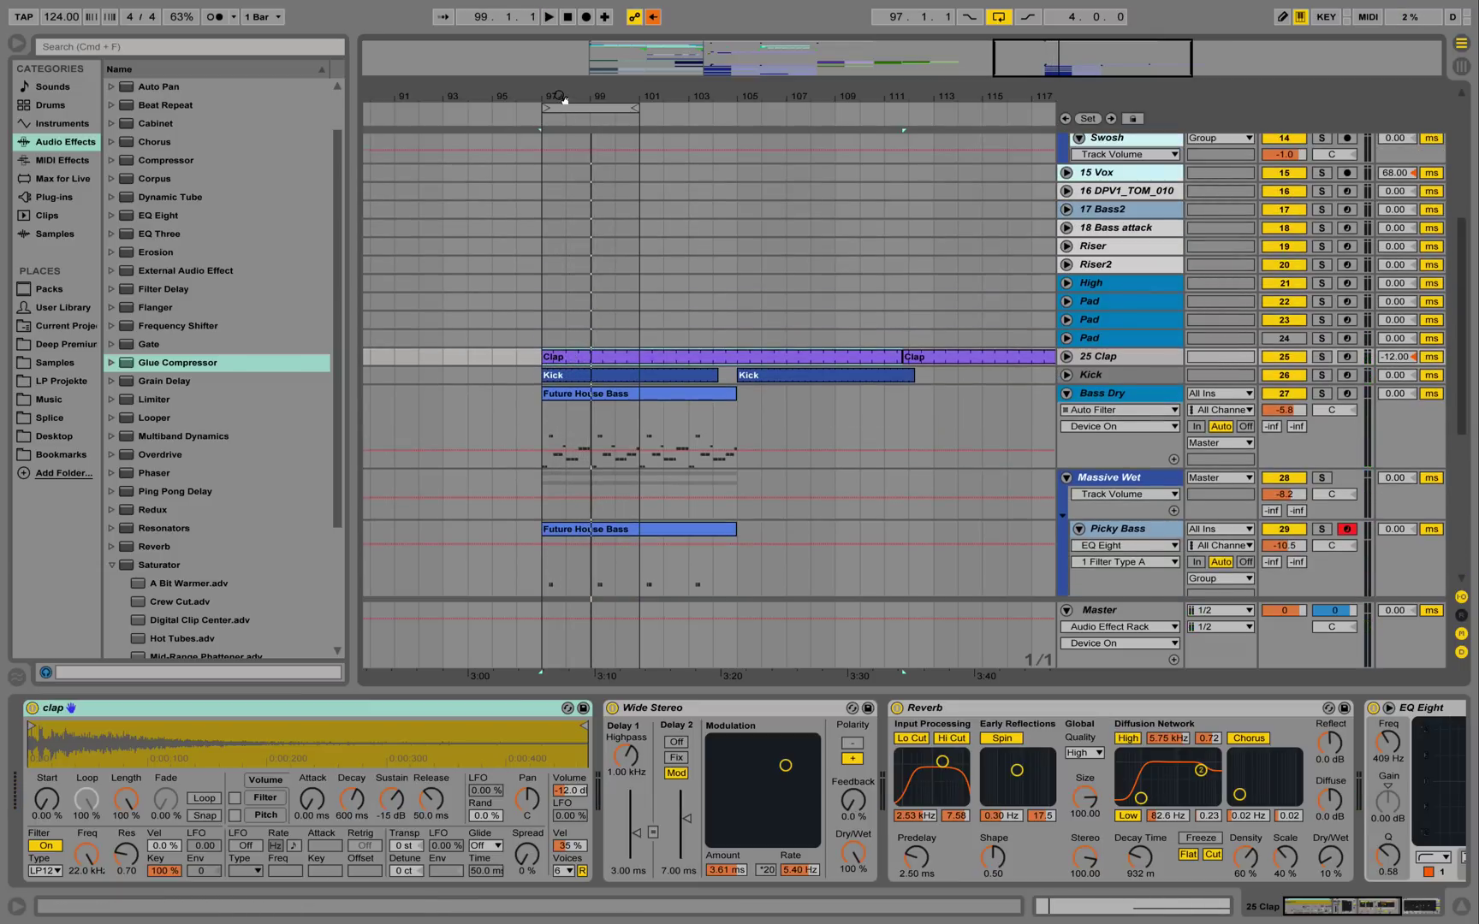